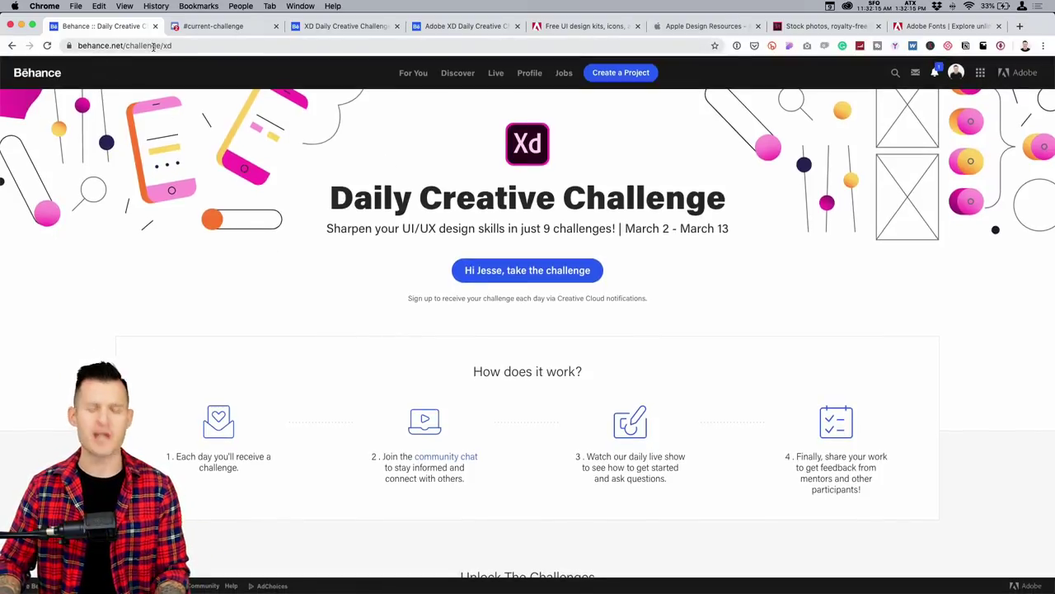
# - Review the challenge cards on the Daily Creative Challenge page and look at the current-challenge Discord channel
pyautogui.scroll(-5, 170, 315)
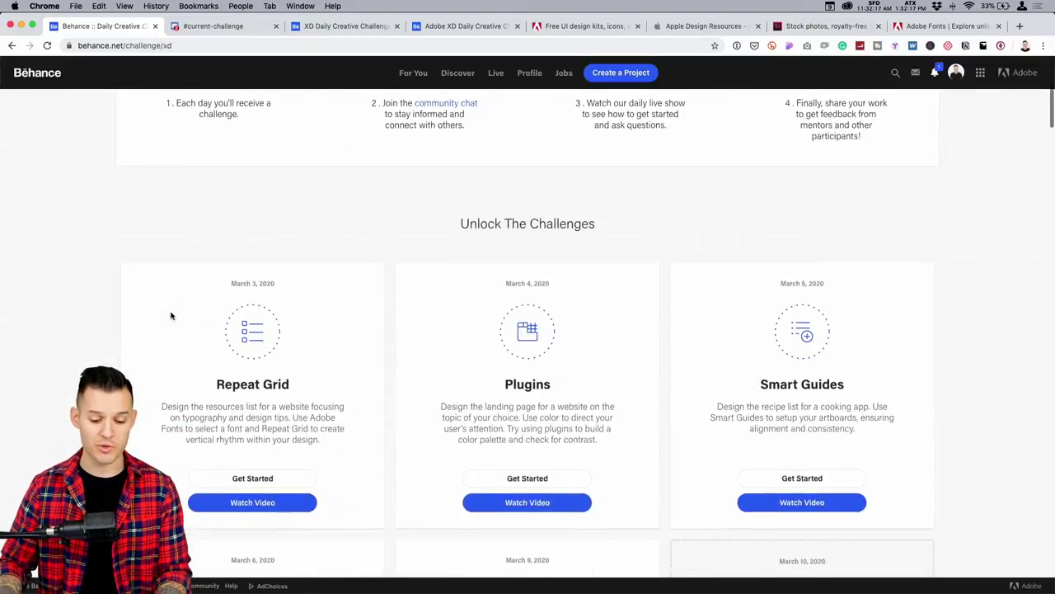
pyautogui.scroll(-2, 171, 315)
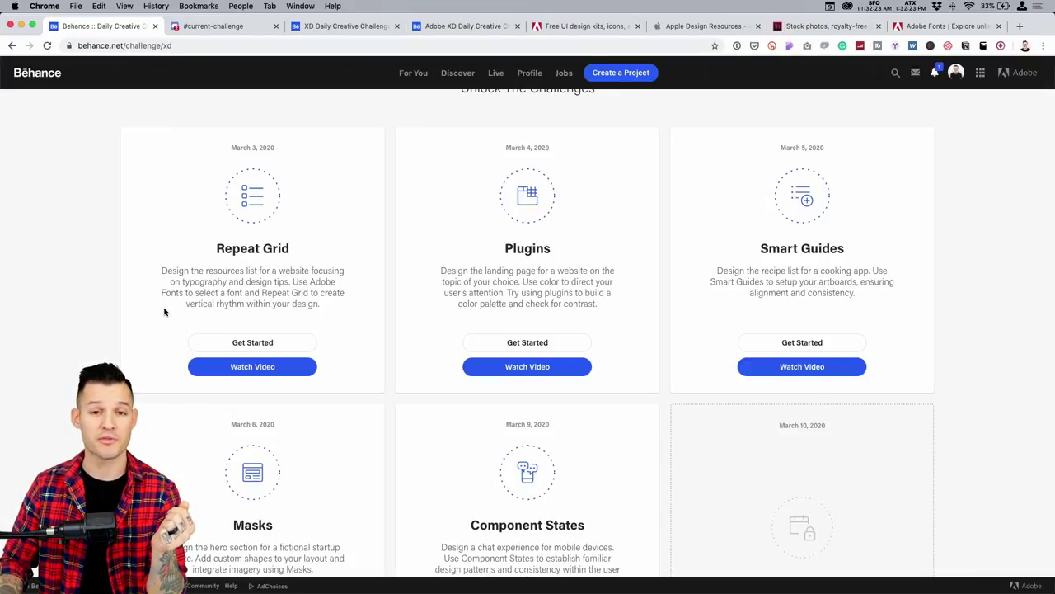
pyautogui.scroll(-3, 165, 310)
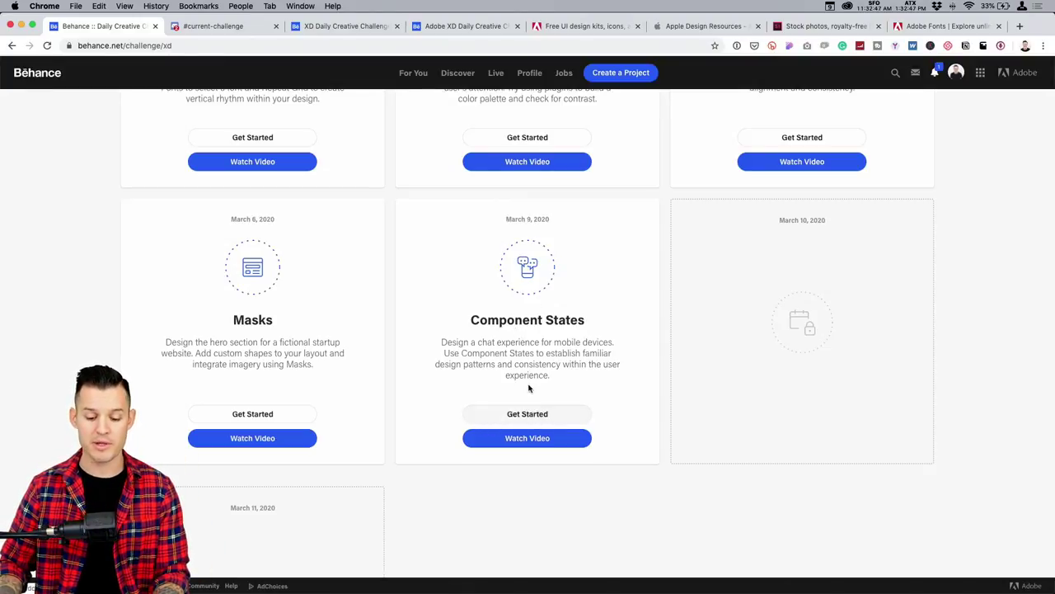
pyautogui.scroll(15, 529, 389)
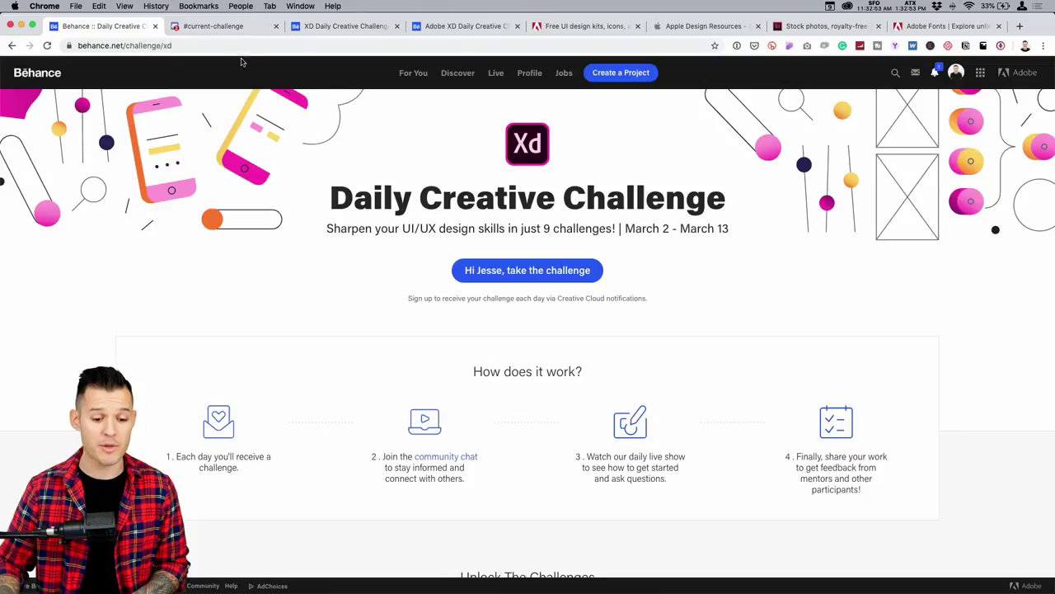
pyautogui.click(232, 31)
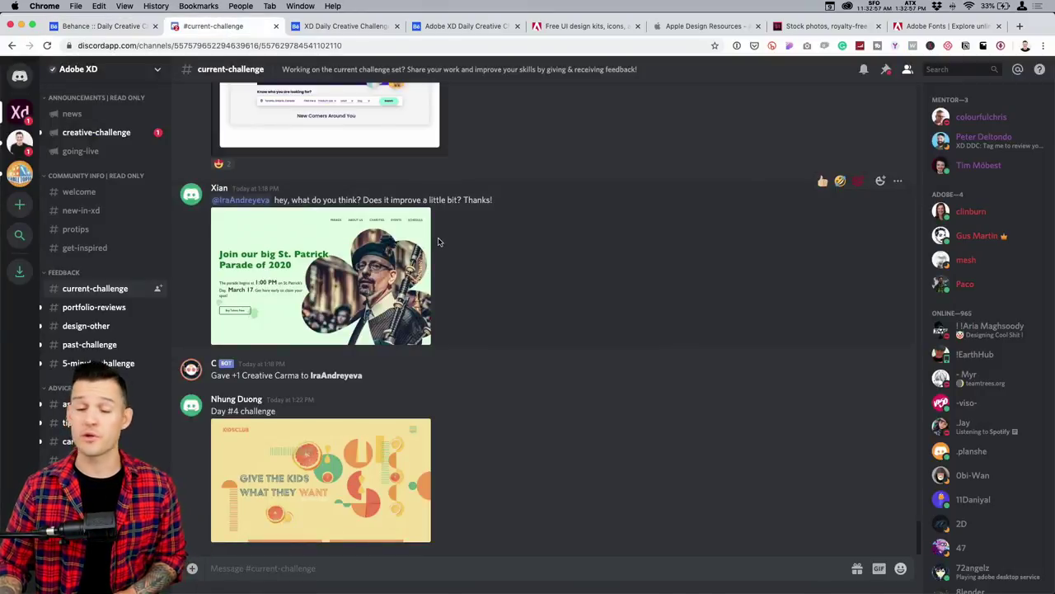
pyautogui.click(137, 26)
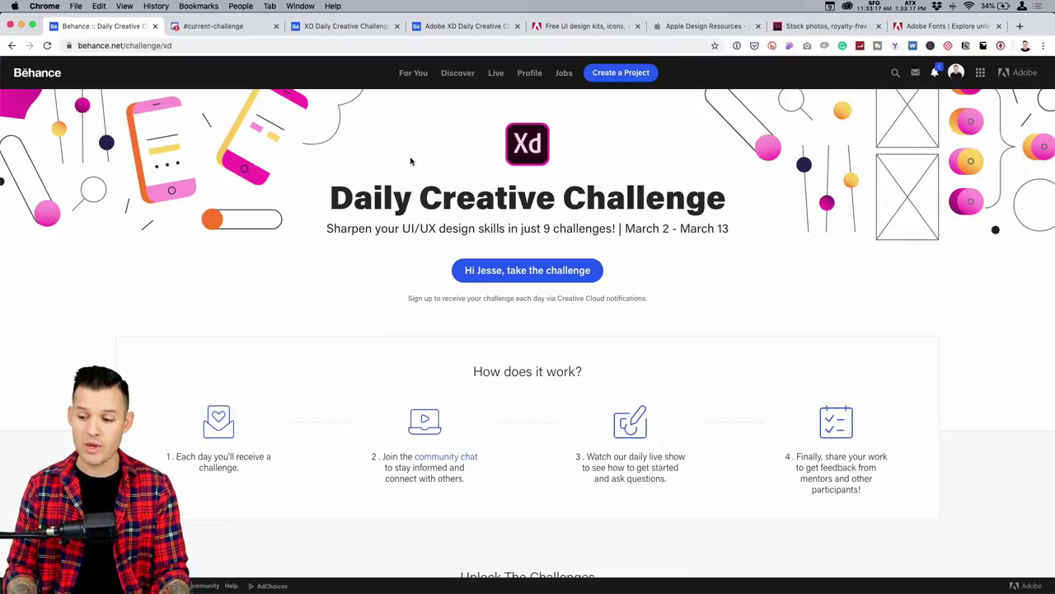
# - Examine the brief and pet-matching hero design in the Behance project XD Daily Creative Challenge - Masks
pyautogui.click(346, 25)
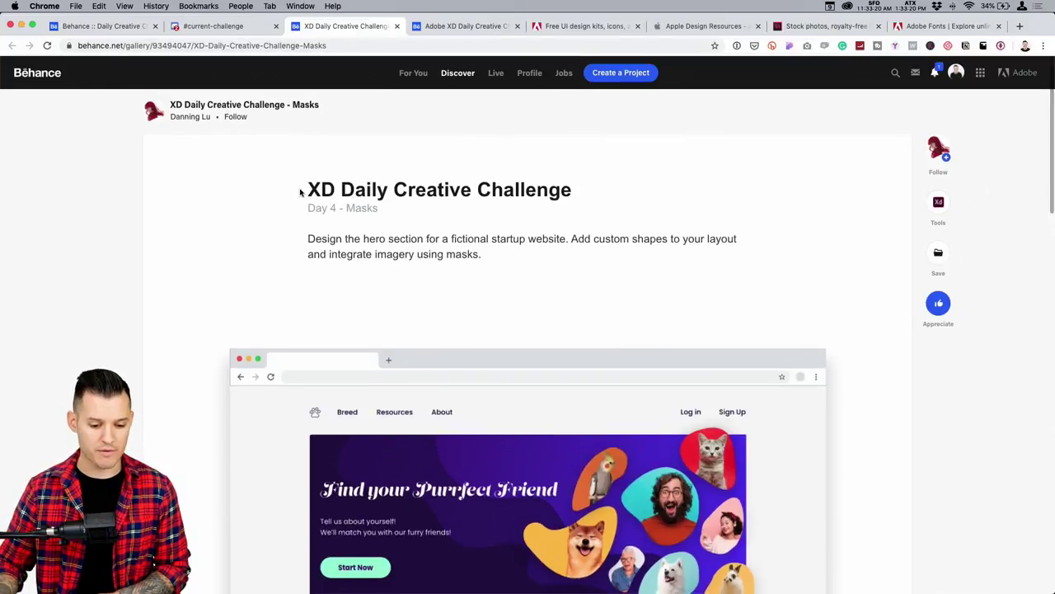
pyautogui.scroll(-3, 277, 212)
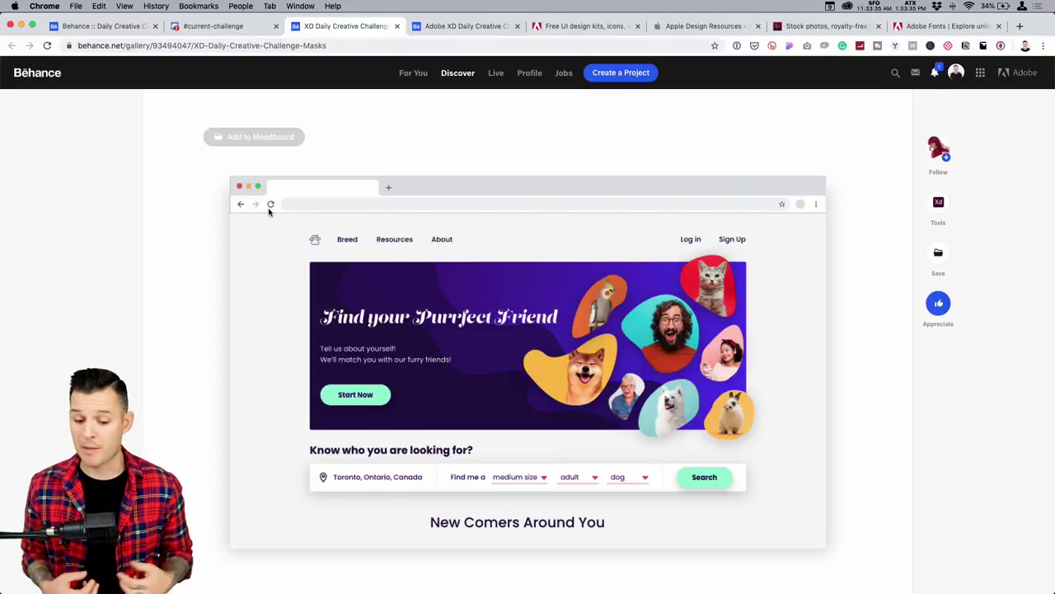
pyautogui.scroll(2, 476, 232)
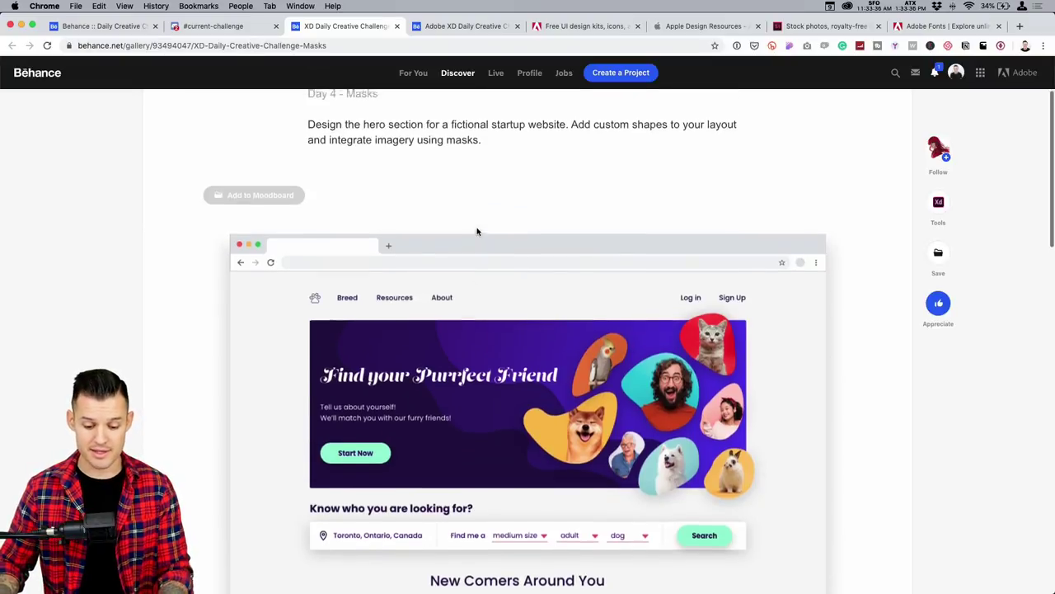
pyautogui.scroll(-3, 476, 232)
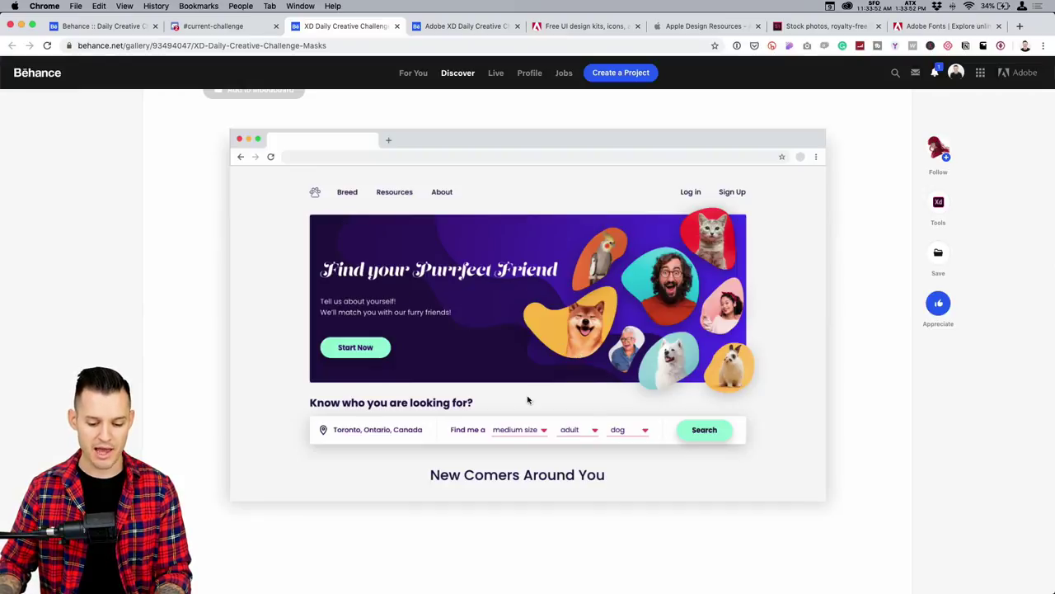
pyautogui.scroll(3, 511, 383)
pyautogui.scroll(3, 499, 378)
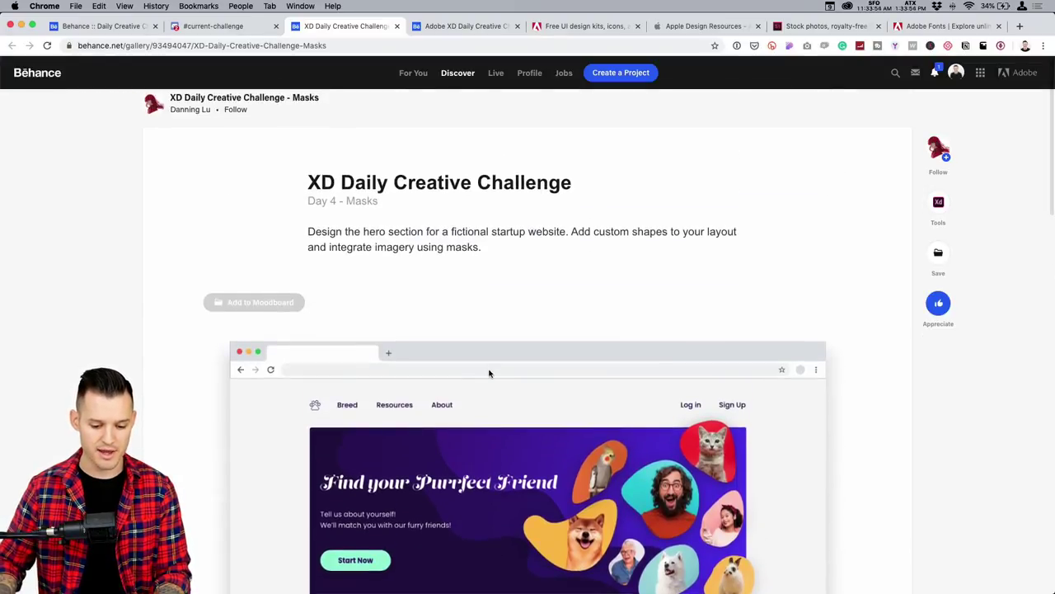
# - Examine the Behance project Adobe XD Daily Creative Challenge March 2 - 13, down to the farm food landing page
pyautogui.click(466, 28)
pyautogui.scroll(10, 501, 302)
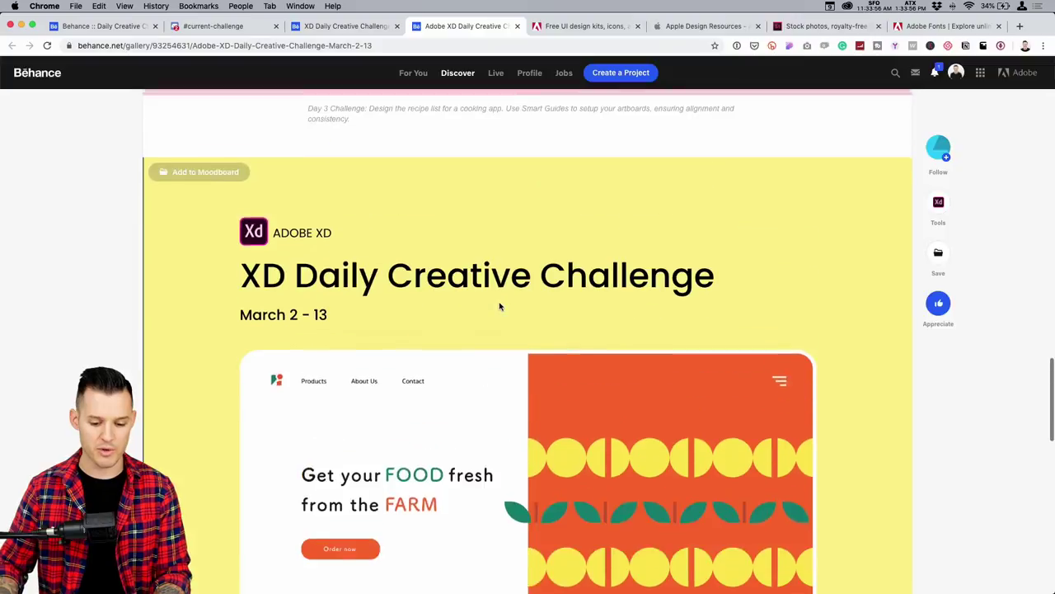
pyautogui.scroll(-1, 503, 299)
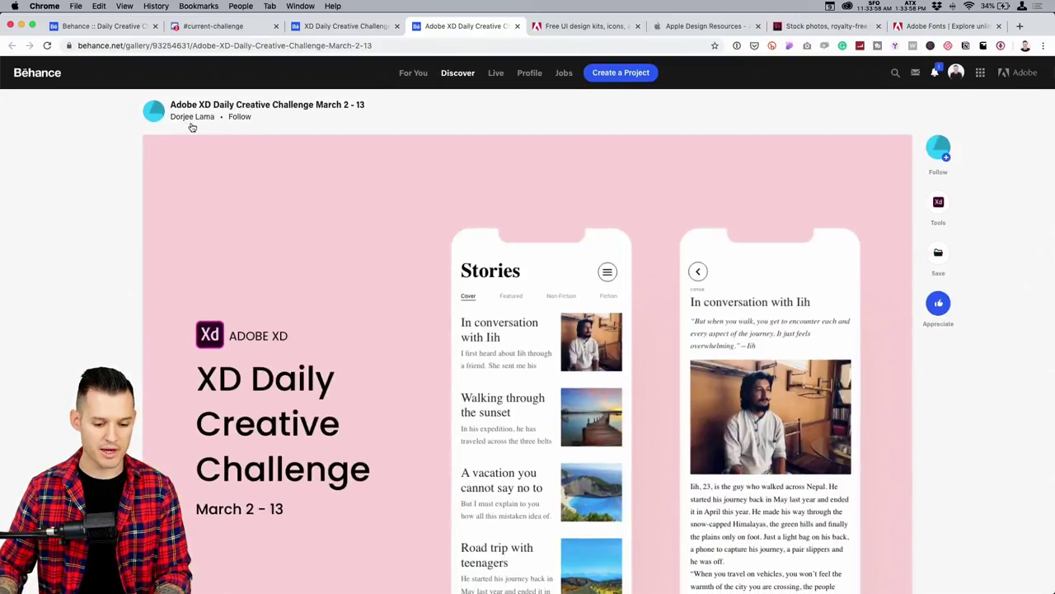
pyautogui.scroll(-10, 360, 247)
pyautogui.scroll(-10, 358, 255)
pyautogui.scroll(1, 358, 257)
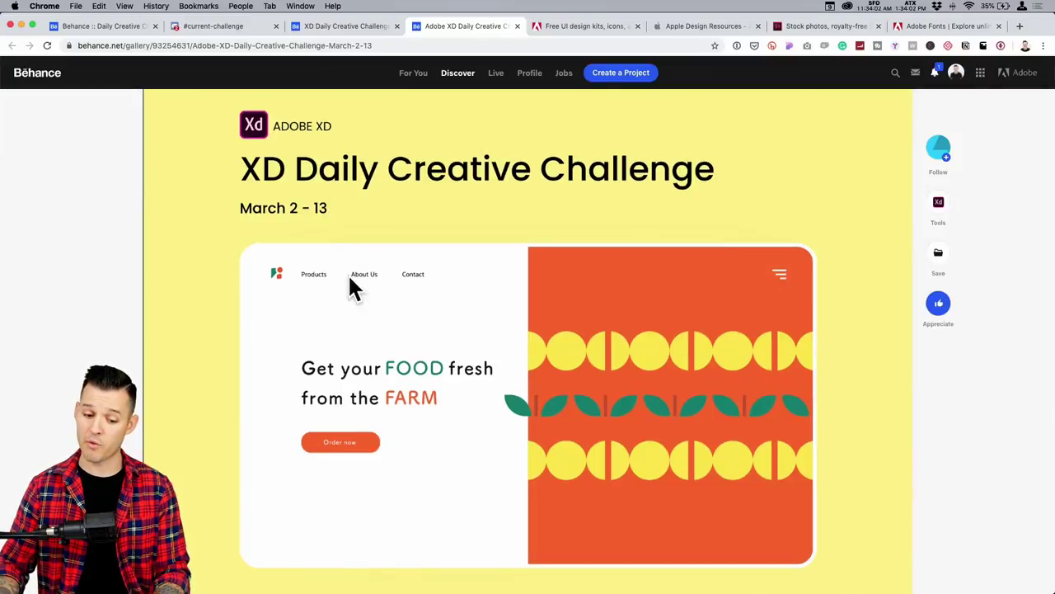
pyautogui.scroll(-1, 410, 327)
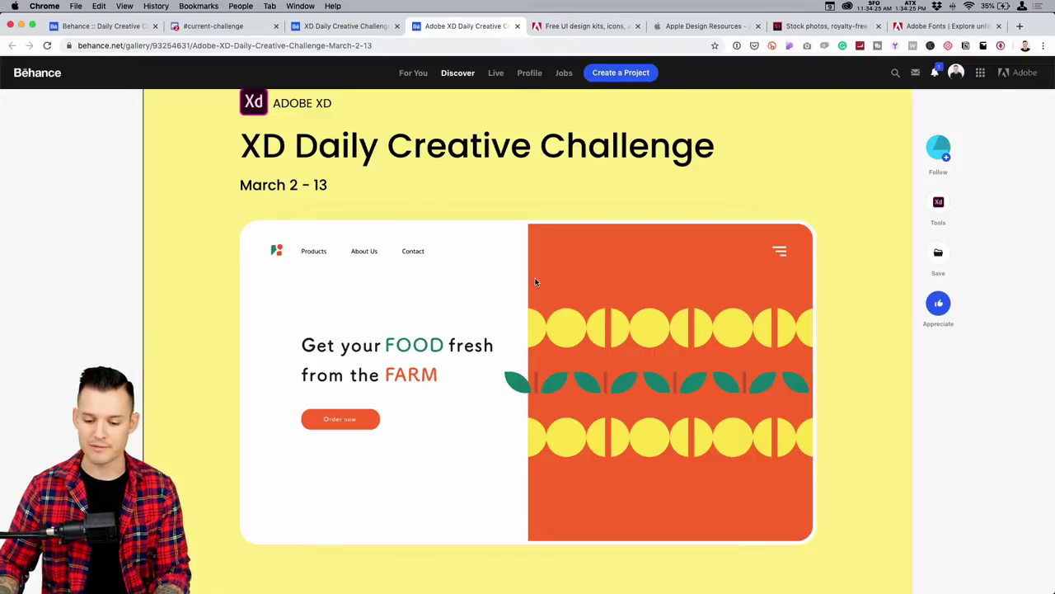
# - Enlarge the Day #4 KIDSCLUB design posted in the current-challenge Discord channel
pyautogui.click(211, 26)
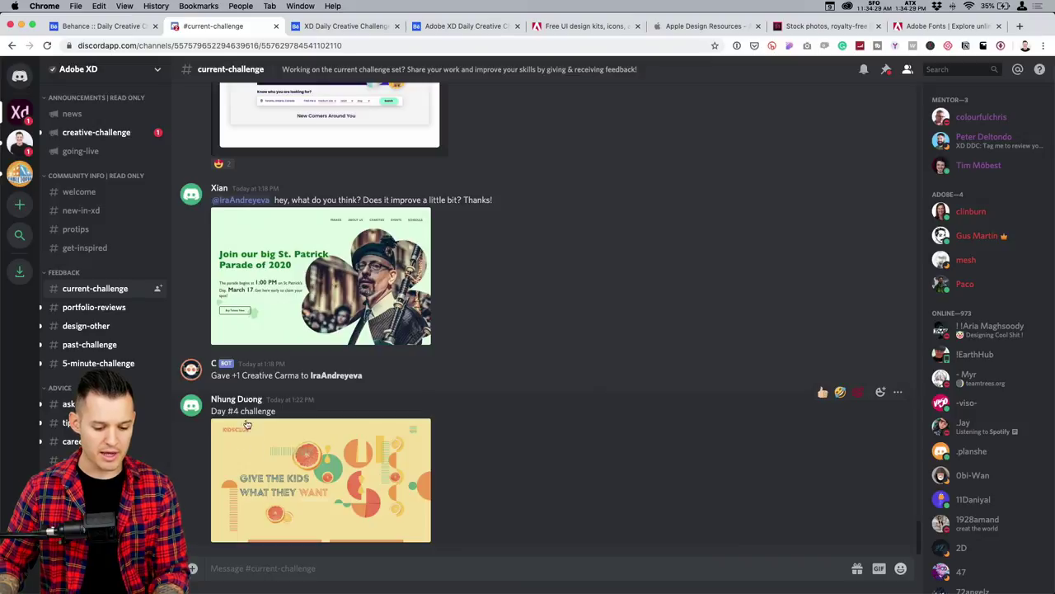
pyautogui.click(306, 493)
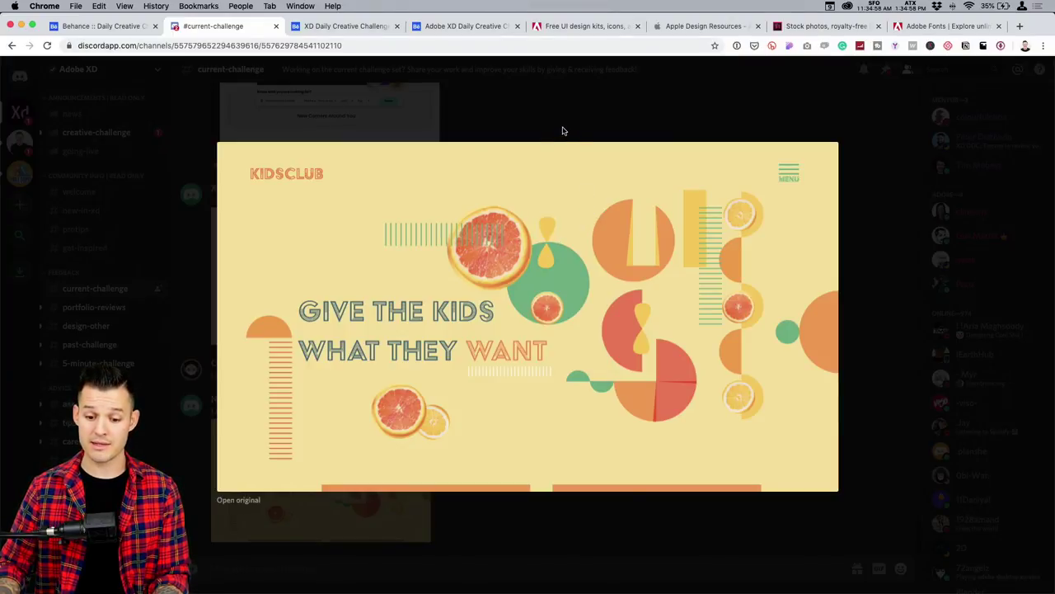
# - Switch to Adobe XD and look over the Day 5 challenge brief and the chat screen artboard
pyautogui.press('super+Tab')
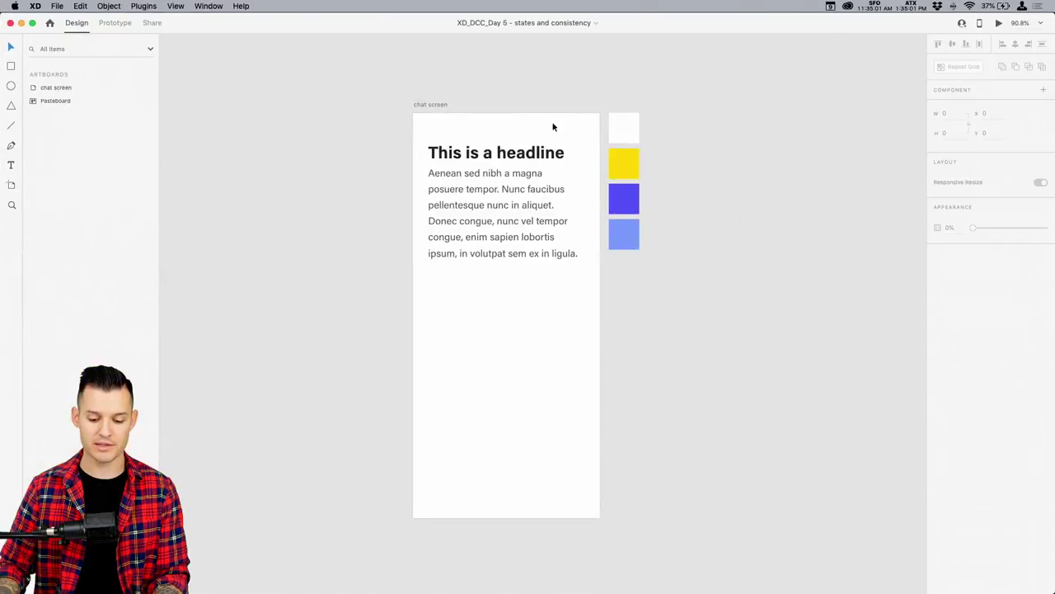
pyautogui.press('super+minus')
pyautogui.press('super+minus')
pyautogui.press('super+minus')
pyautogui.moveTo(328, 203); pyautogui.dragTo(610, 49)
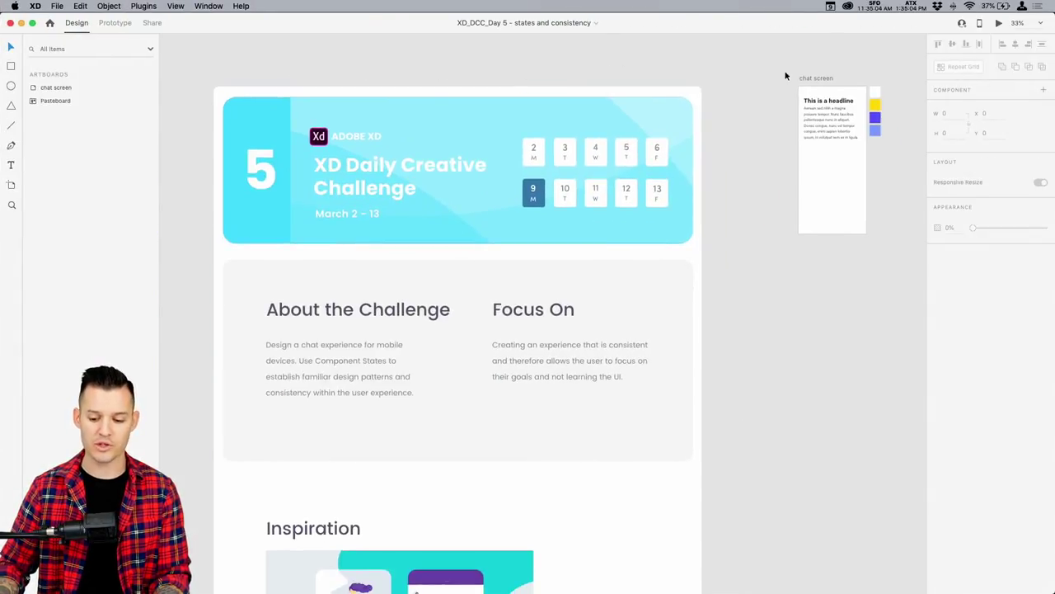
pyautogui.press('z')
pyautogui.moveTo(786, 74); pyautogui.dragTo(894, 213)
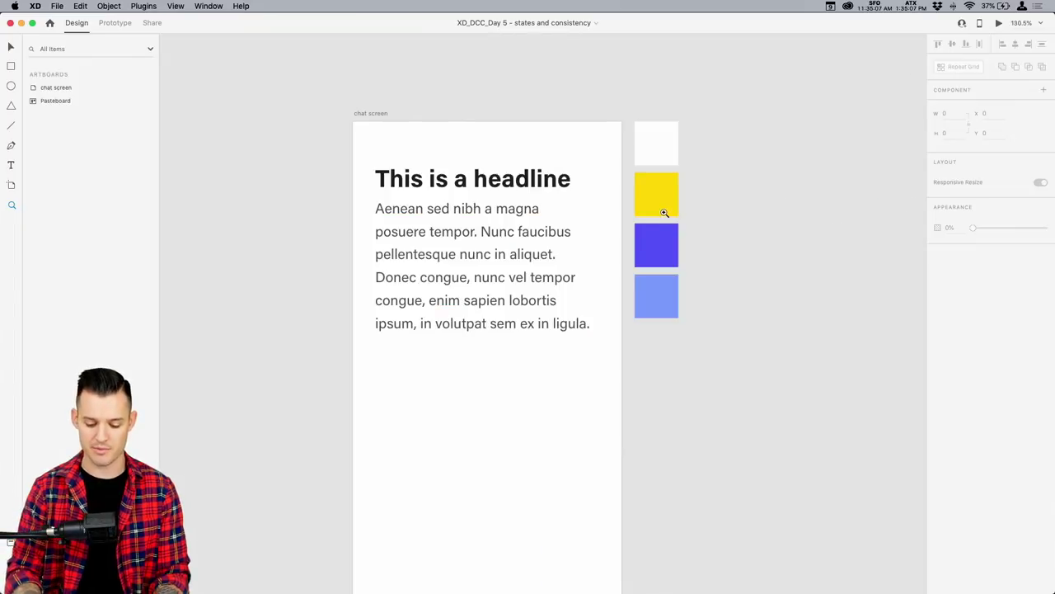
# - Move the Day 5 challenge brief group slightly closer to the chat screen artboard
pyautogui.press('super+minus')
pyautogui.press('super+minus')
pyautogui.press('super+minus')
pyautogui.press('super+minus')
pyautogui.press('v')
pyautogui.moveTo(440, 249); pyautogui.dragTo(704, 59)
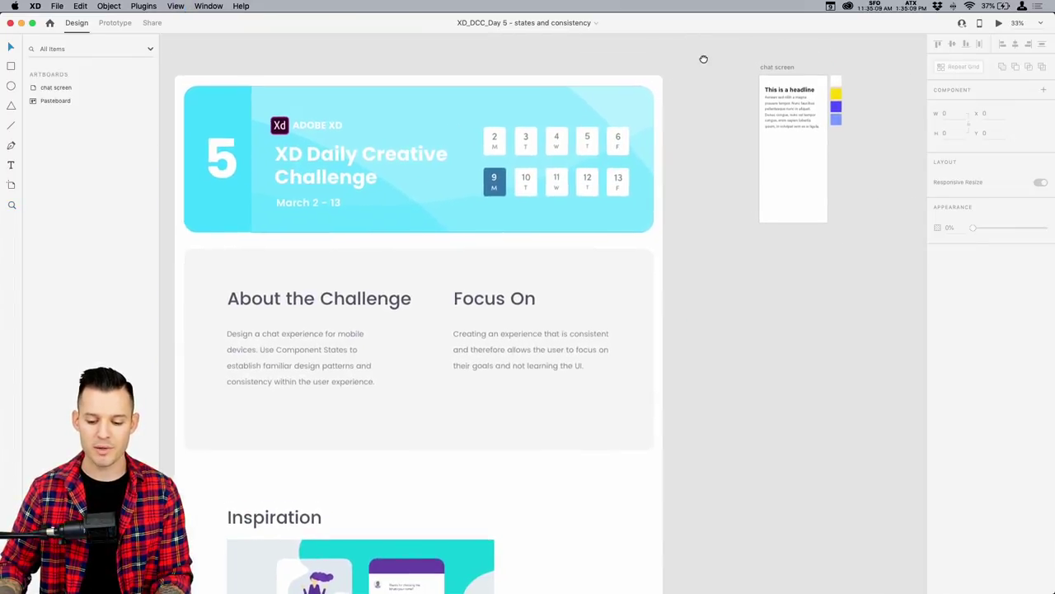
pyautogui.click(525, 97)
pyautogui.moveTo(525, 97); pyautogui.dragTo(563, 97)
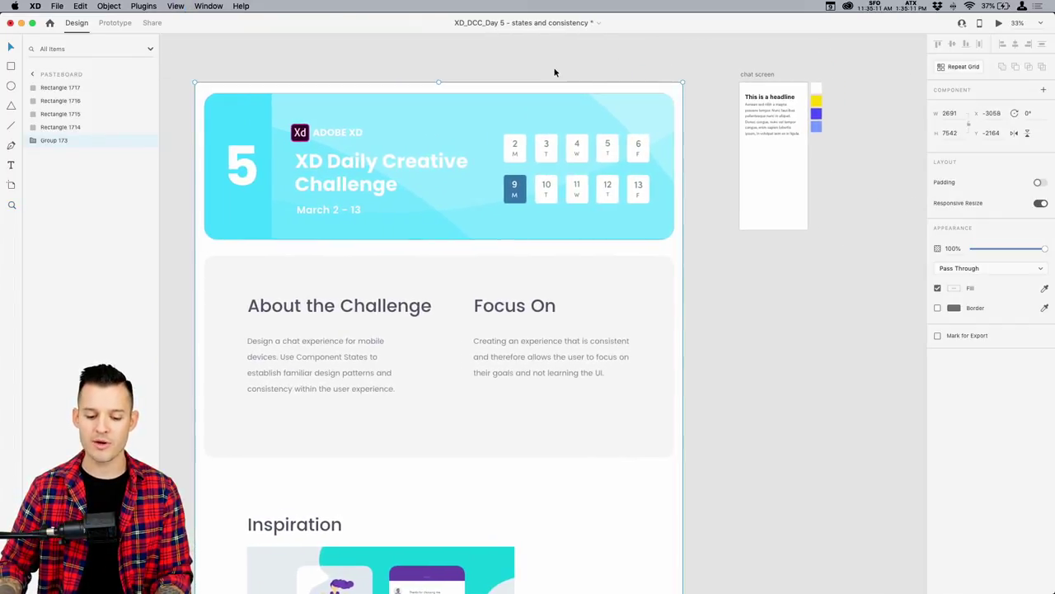
pyautogui.click(555, 73)
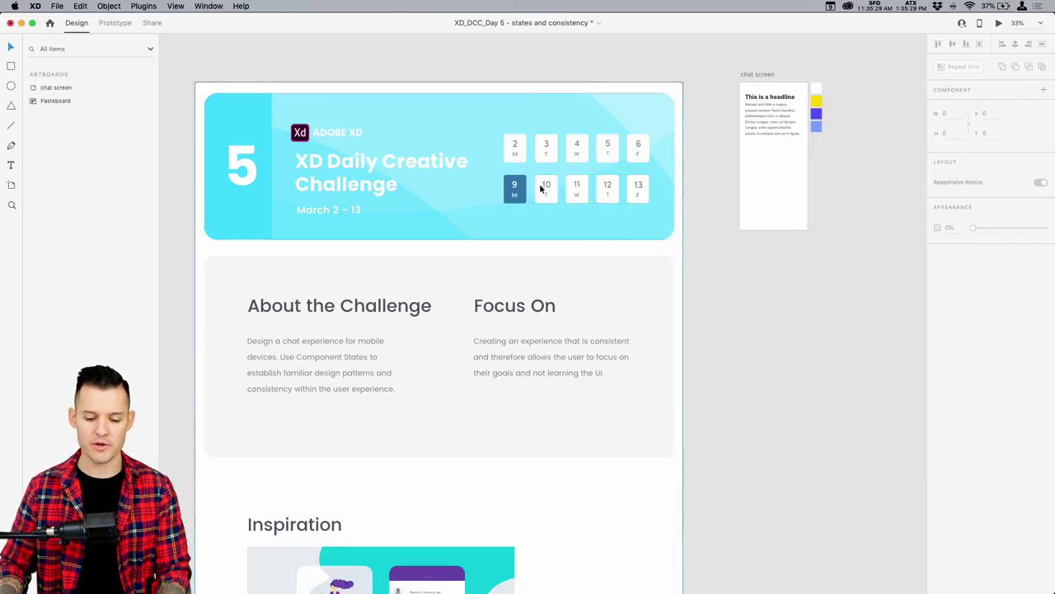
# - Read through the challenge brief's description, inspiration, resource links, and feedback and publishing sections
pyautogui.scroll(-3, 676, 345)
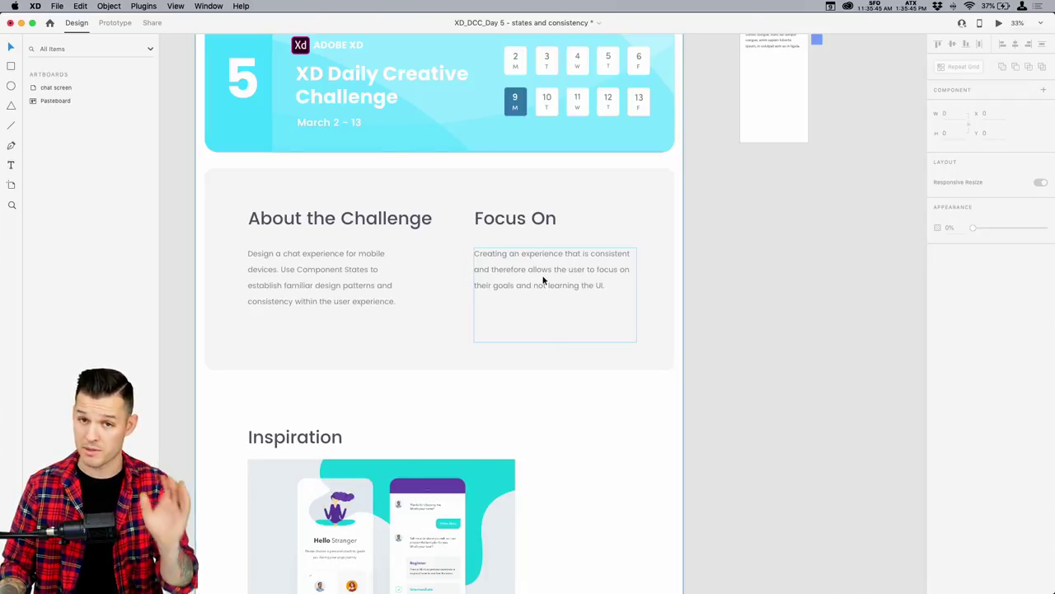
pyautogui.scroll(-5, 492, 276)
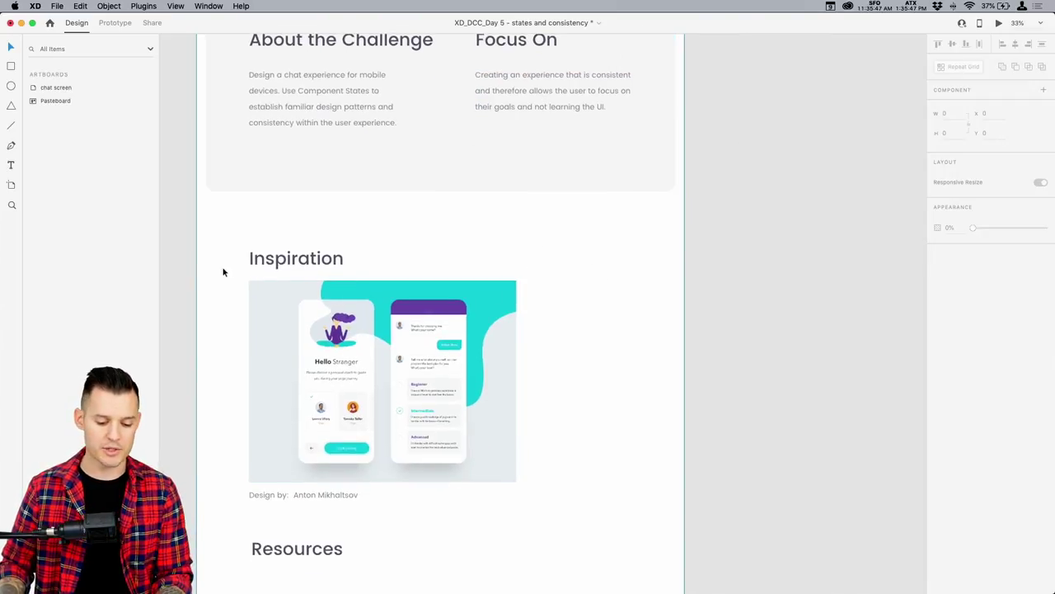
pyautogui.scroll(-14, 607, 358)
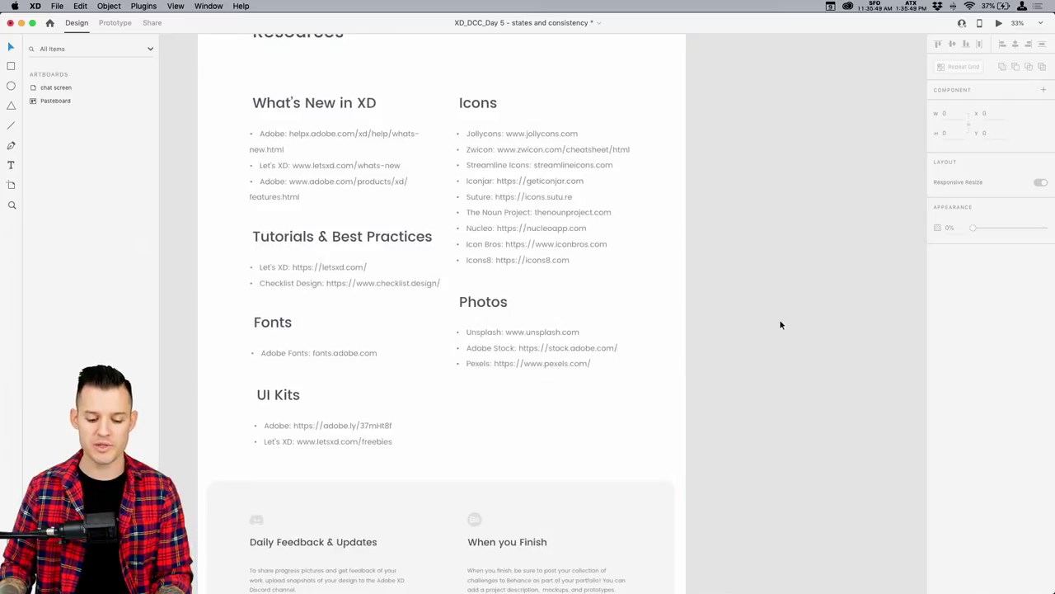
pyautogui.scroll(18, 715, 320)
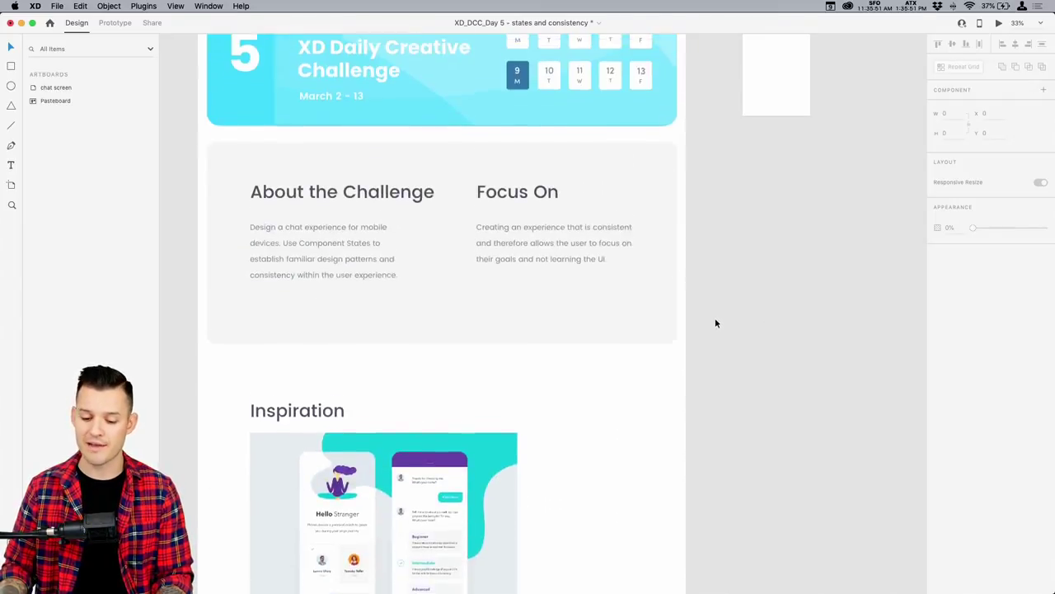
pyautogui.scroll(-20, 714, 321)
pyautogui.scroll(2, 713, 320)
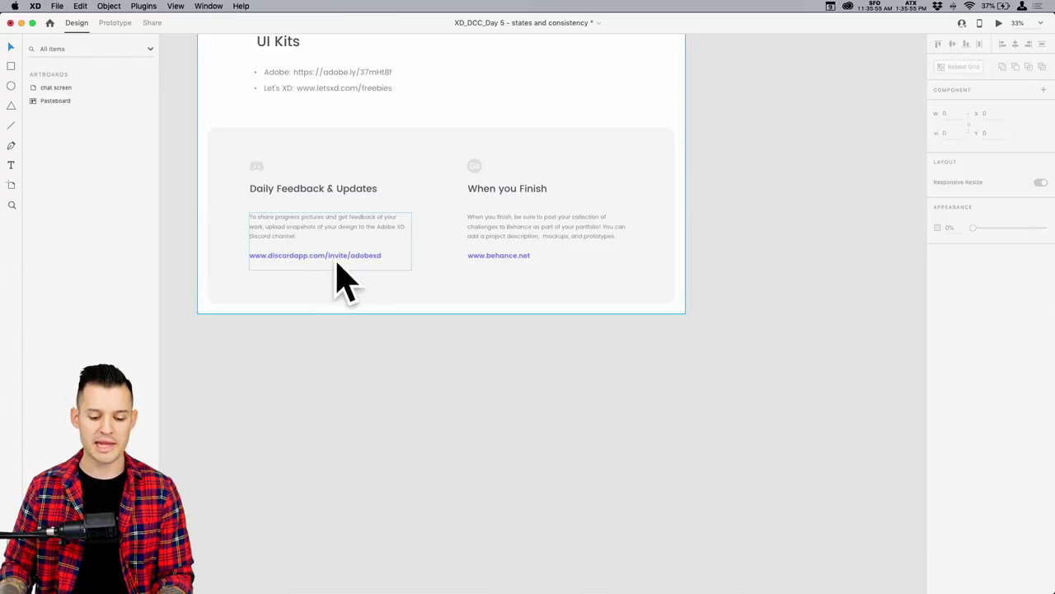
pyautogui.scroll(18, 813, 245)
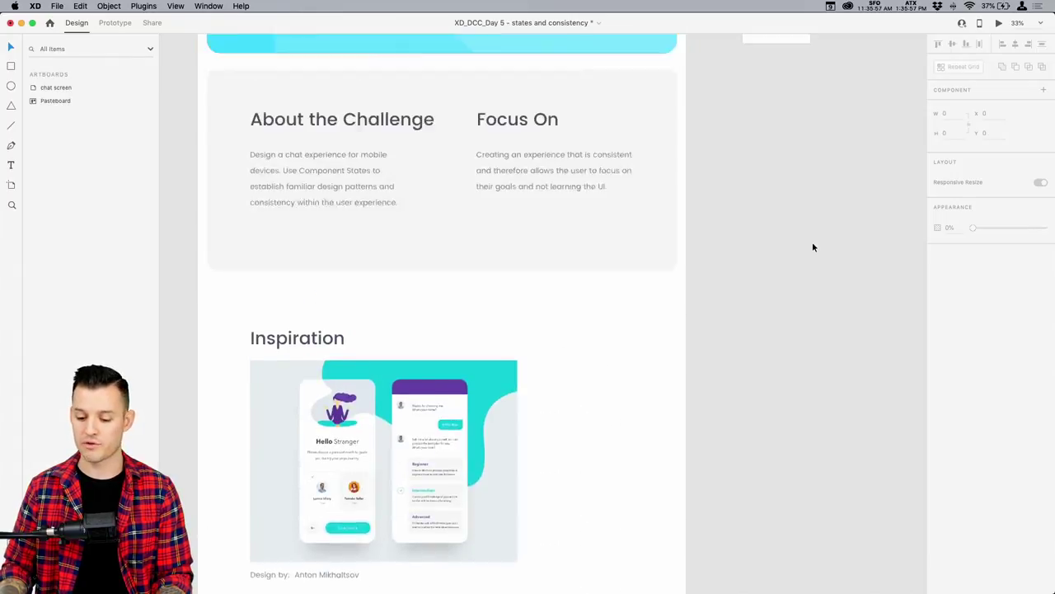
pyautogui.scroll(5, 813, 246)
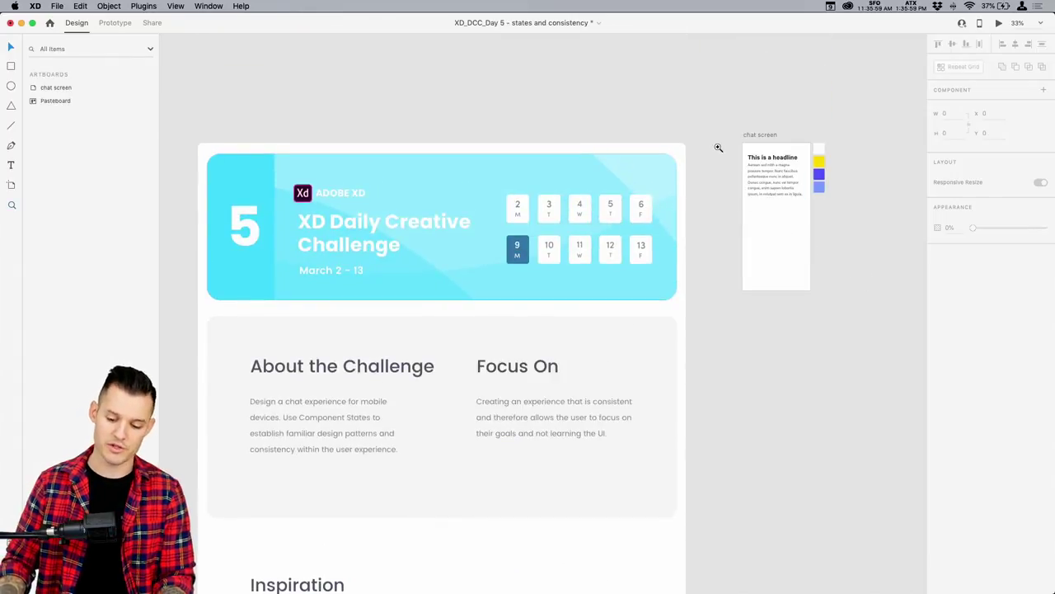
# - Move the chat screen artboard to the right of the four colour swatches, at X 438
pyautogui.moveTo(716, 146); pyautogui.dragTo(902, 325)
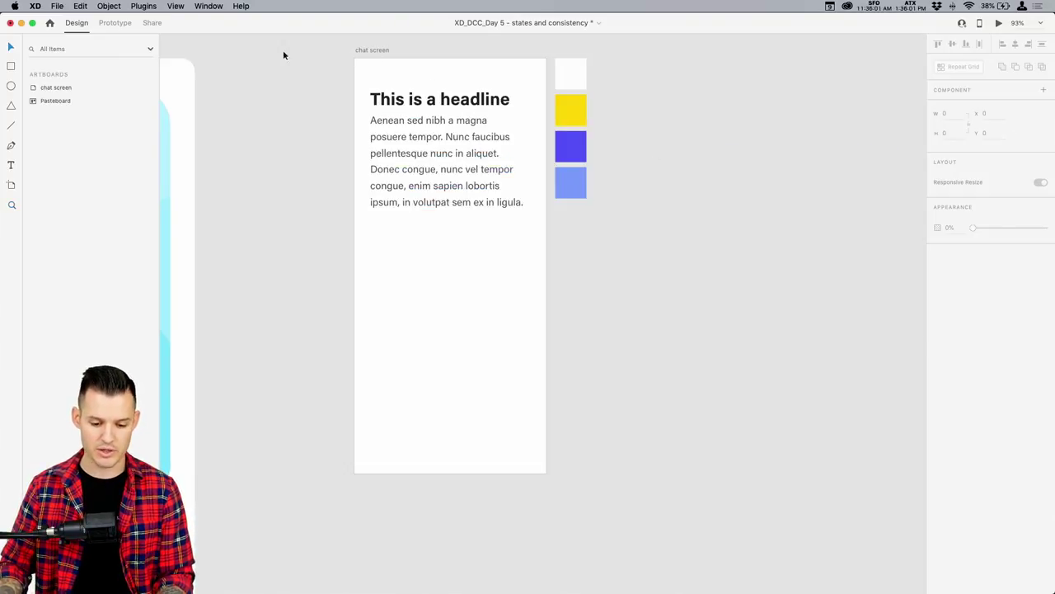
pyautogui.moveTo(278, 47); pyautogui.dragTo(787, 533)
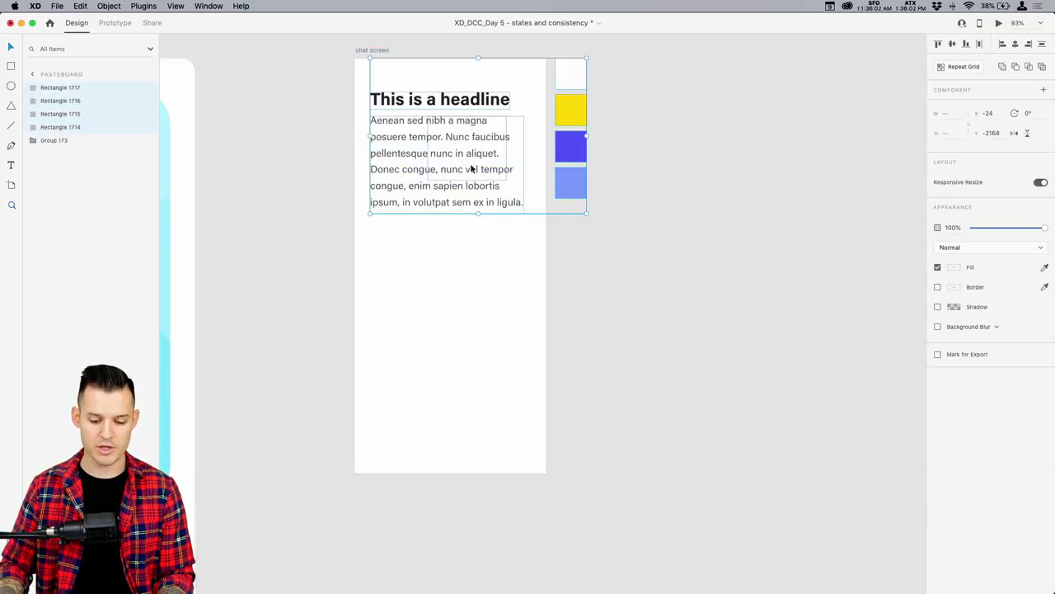
pyautogui.click(369, 51)
pyautogui.moveTo(360, 56); pyautogui.dragTo(617, 74)
# - Look closely at the colour swatches beside the chat screen artboard and select the purple one
pyautogui.moveTo(521, 71); pyautogui.dragTo(718, 321)
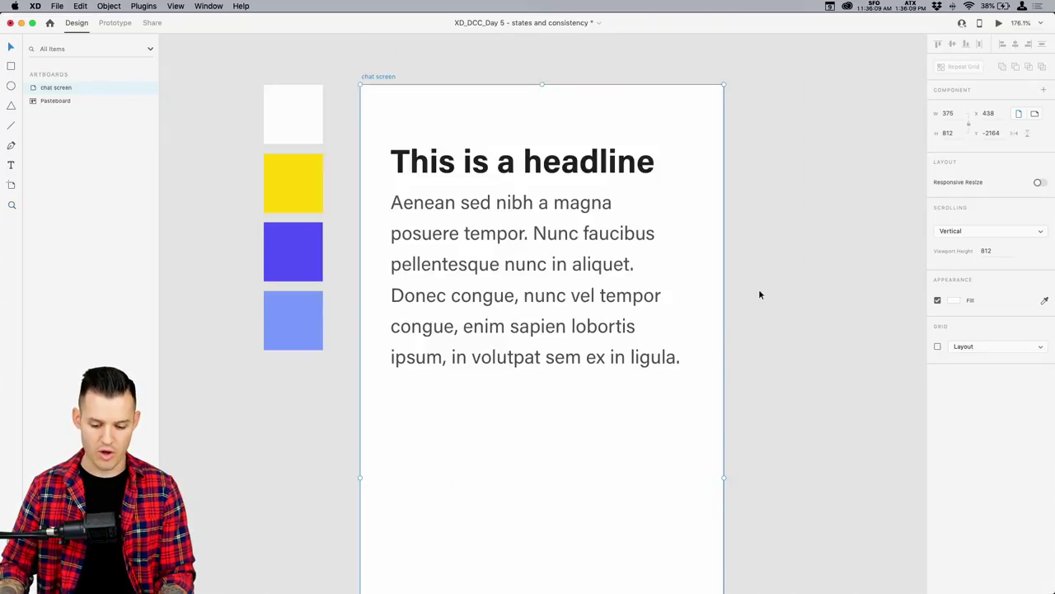
pyautogui.scroll(-2, 797, 269)
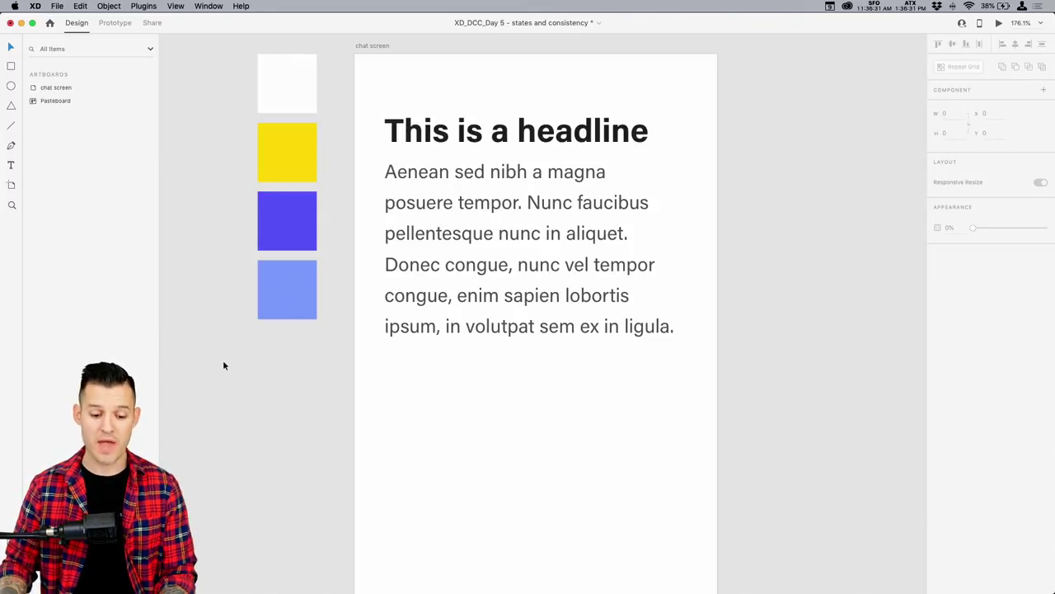
pyautogui.moveTo(223, 362); pyautogui.dragTo(306, 58)
pyautogui.click(283, 388)
pyautogui.click(287, 221)
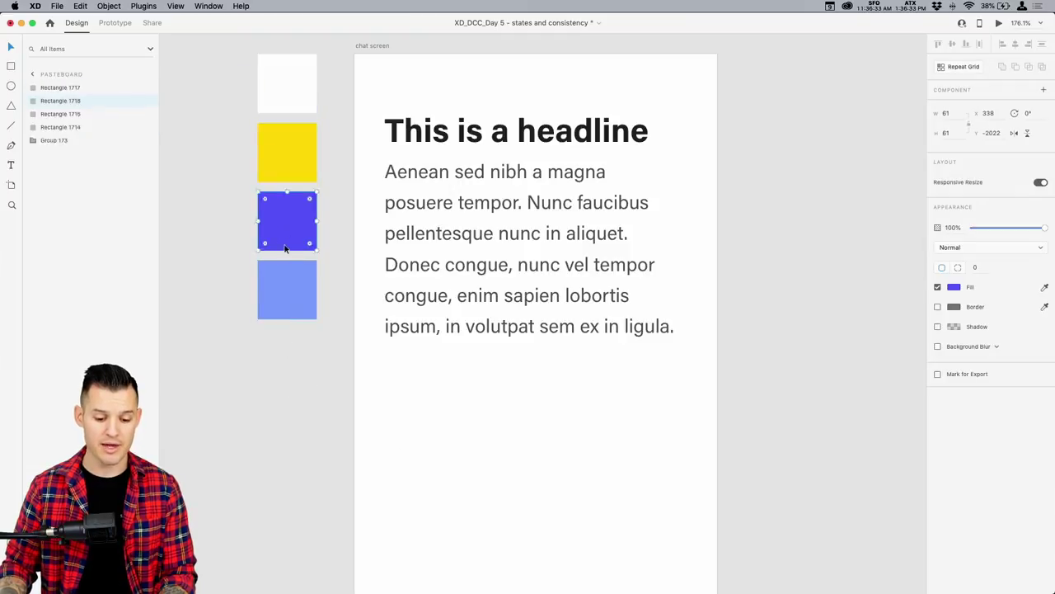
# - Copy the purple swatch below the chat screen's paragraph and shape it into a 258 by 57 pill button with corner radius 31
pyautogui.keyDown('alt'); pyautogui.moveTo(287, 223); pyautogui.dragTo(648, 415); pyautogui.keyUp('alt')
pyautogui.moveTo(530, 438); pyautogui.dragTo(515, 438)
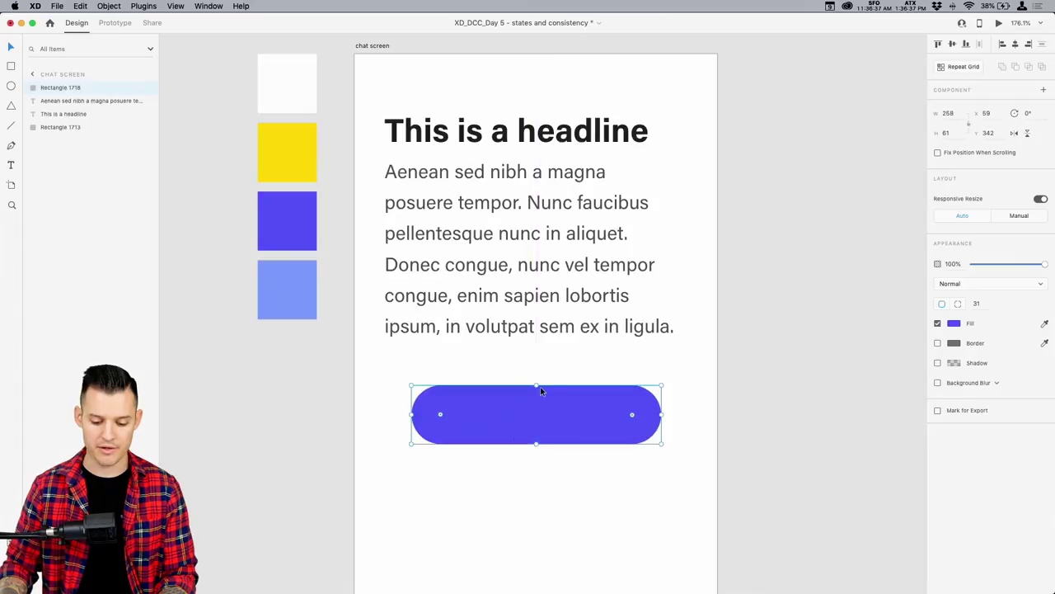
pyautogui.moveTo(537, 386); pyautogui.dragTo(531, 401)
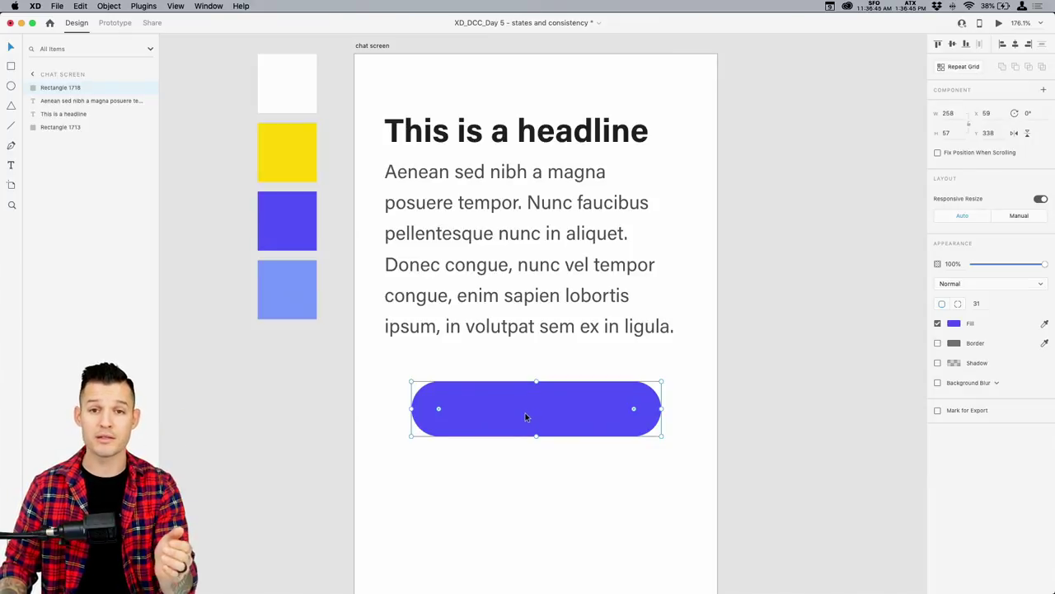
# - Try a duplicate of the purple button lower on the chat screen at Y 560, and delete it
pyautogui.moveTo(508, 442); pyautogui.dragTo(517, 468)
pyautogui.moveTo(462, 502); pyautogui.dragTo(263, 540)
pyautogui.press('super+1')
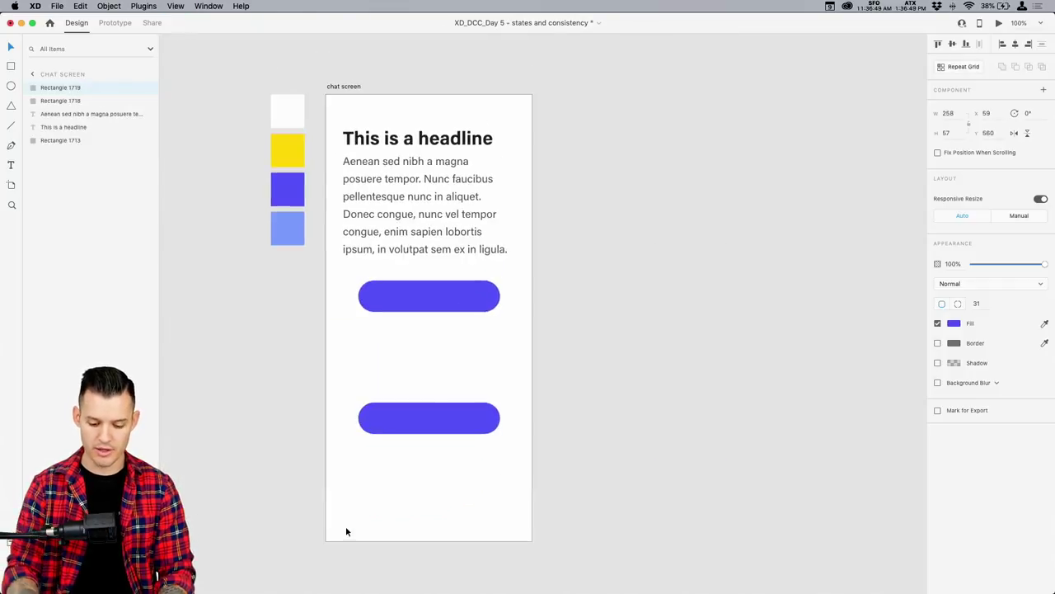
pyautogui.press('Delete')
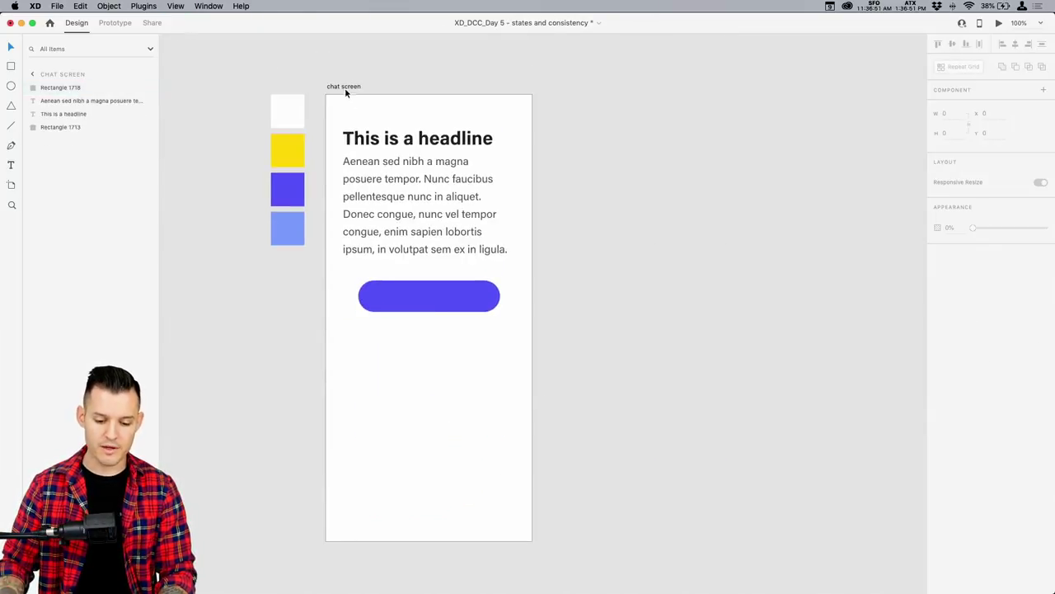
# - Duplicate the chat screen artboard beside the original at X 852
pyautogui.moveTo(345, 87); pyautogui.dragTo(576, 87)
pyautogui.moveTo(466, 46); pyautogui.dragTo(836, 412)
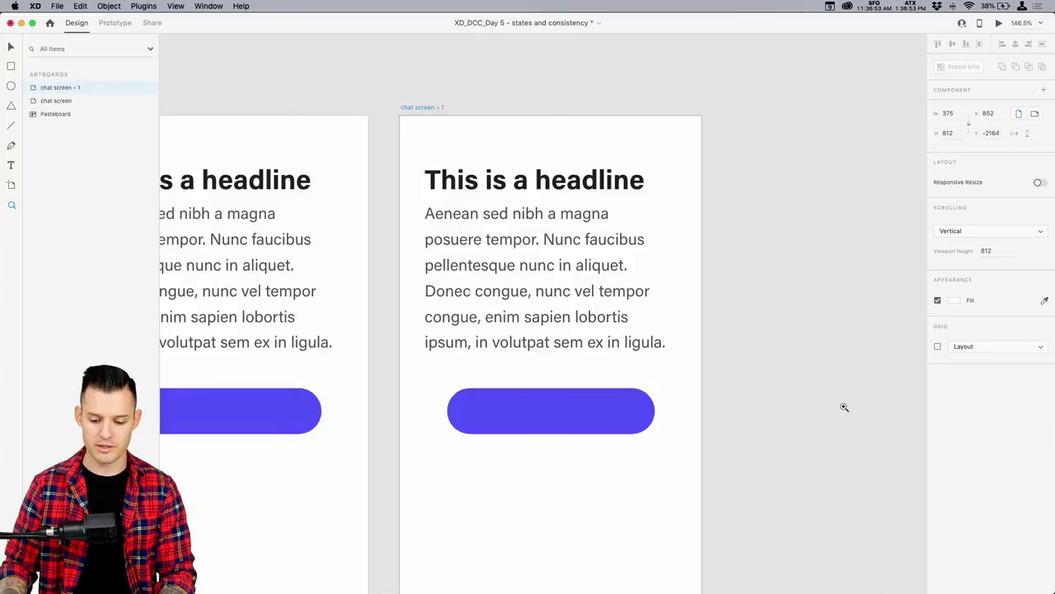
pyautogui.press('v')
pyautogui.scroll(-3, 817, 438)
# - Recolour the button on the copied artboard red and square off its corners to radius 0
pyautogui.click(613, 297)
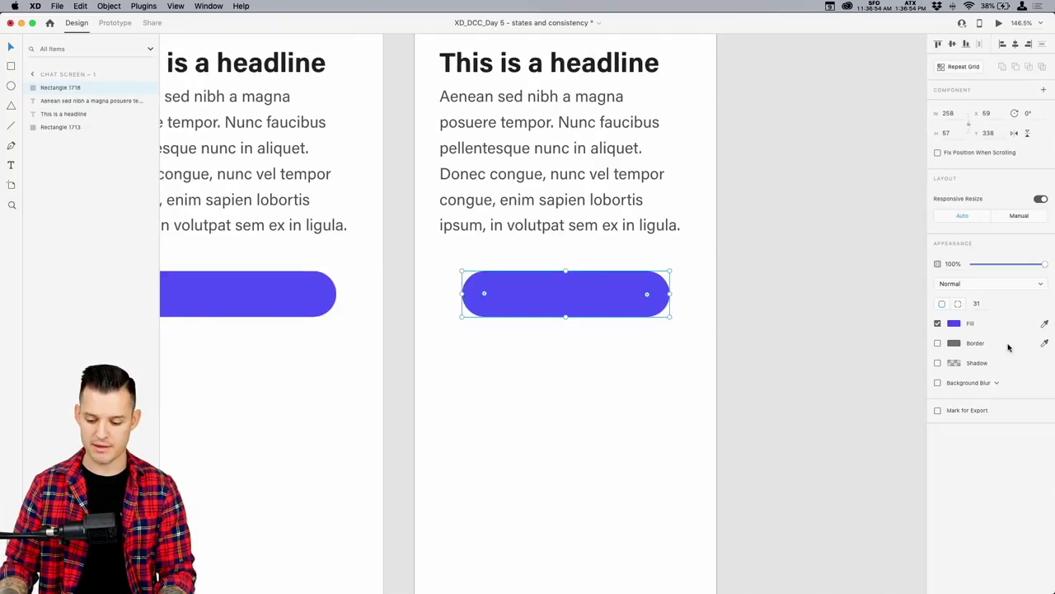
pyautogui.click(957, 324)
pyautogui.click(920, 342)
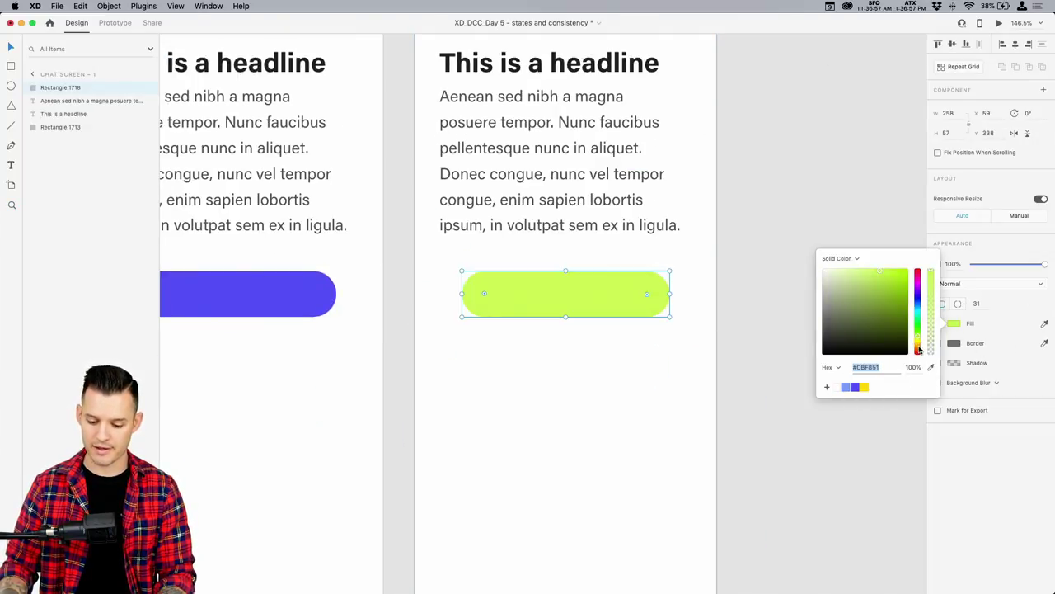
pyautogui.click(918, 350)
pyautogui.click(918, 353)
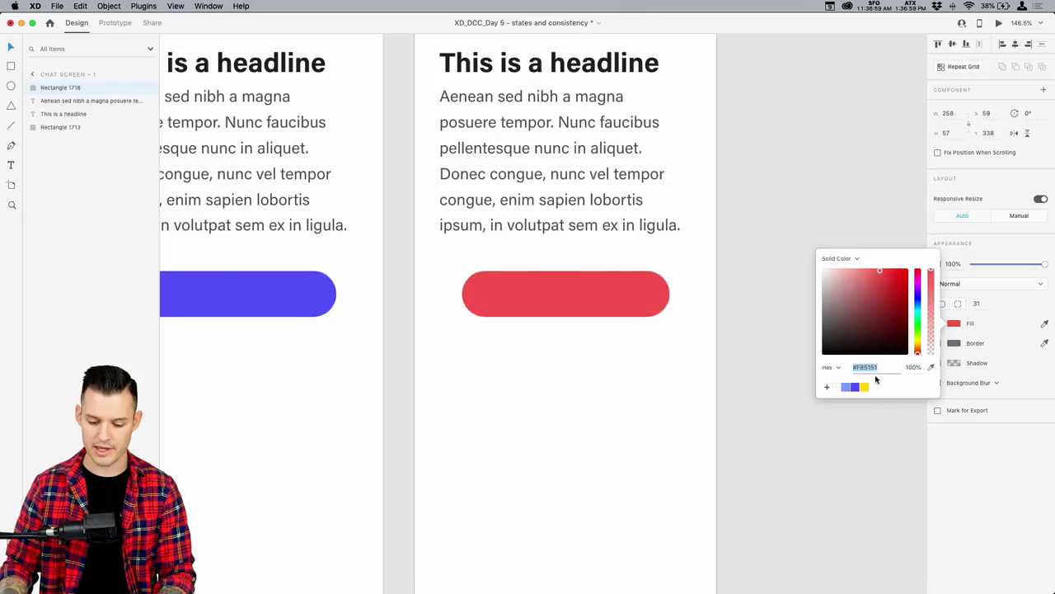
pyautogui.moveTo(648, 298); pyautogui.dragTo(766, 236)
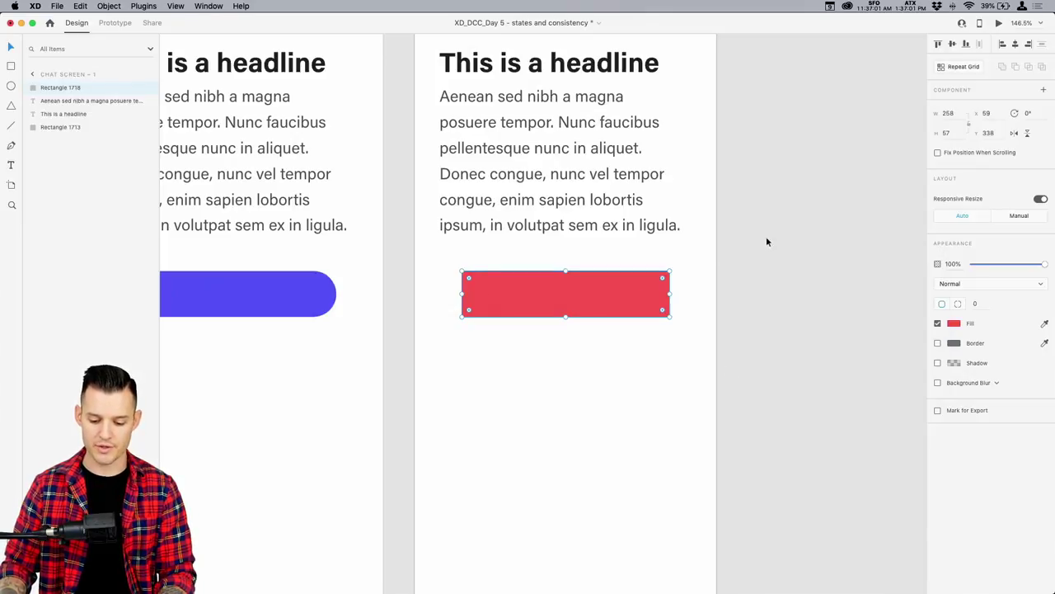
pyautogui.click(766, 236)
# - Compare the purple and red buttons, and move the artboard with the red button away from the original to X 1553
pyautogui.hscroll(-5, 549, 290)
pyautogui.scroll(3, 549, 290)
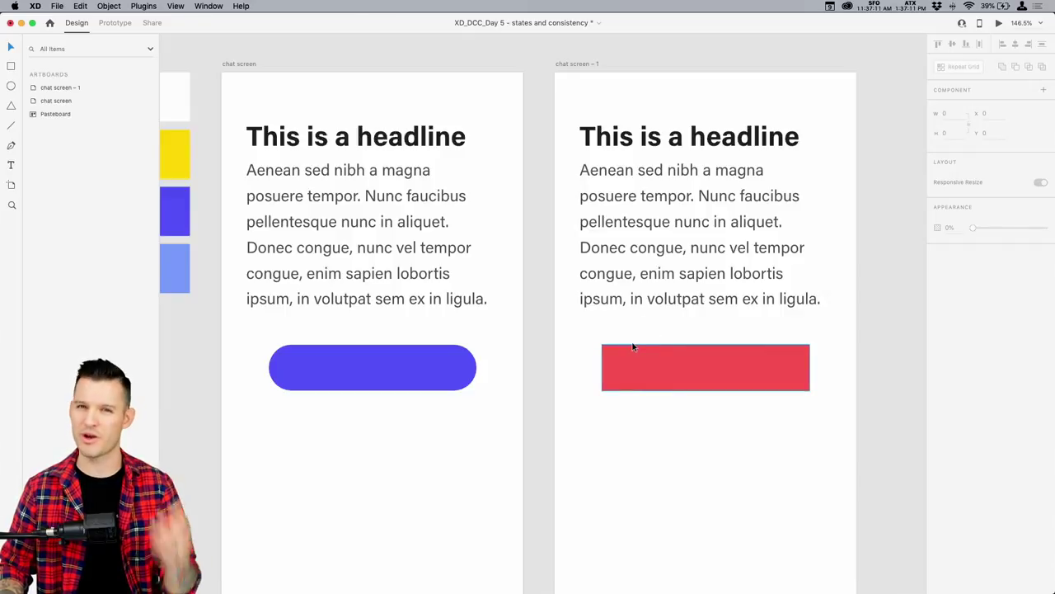
pyautogui.scroll(-5, 633, 347)
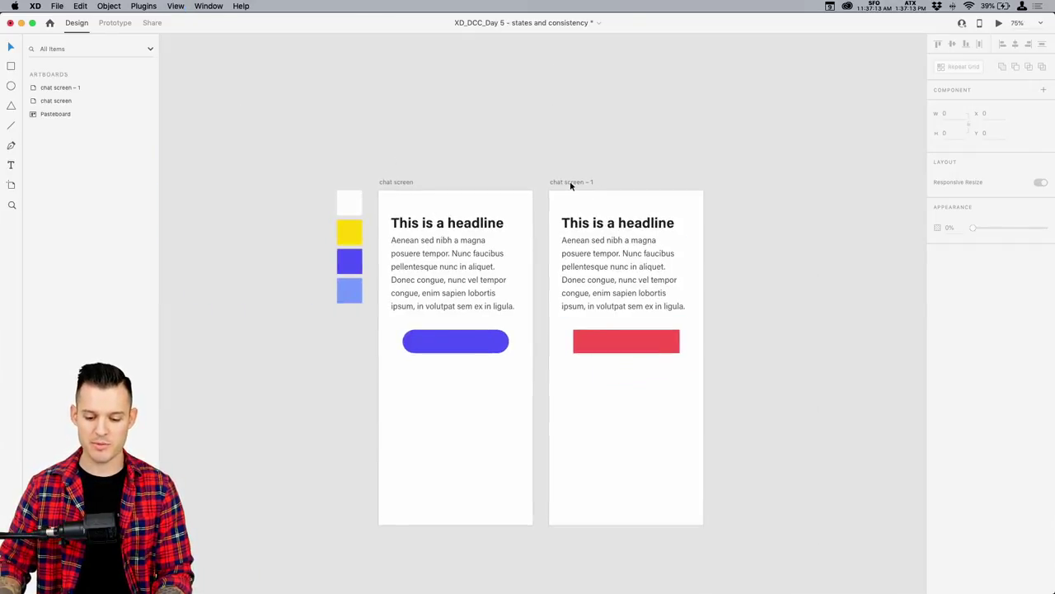
pyautogui.moveTo(570, 183); pyautogui.dragTo(895, 174)
pyautogui.press('super+minus')
pyautogui.hscroll(2, 540, 203)
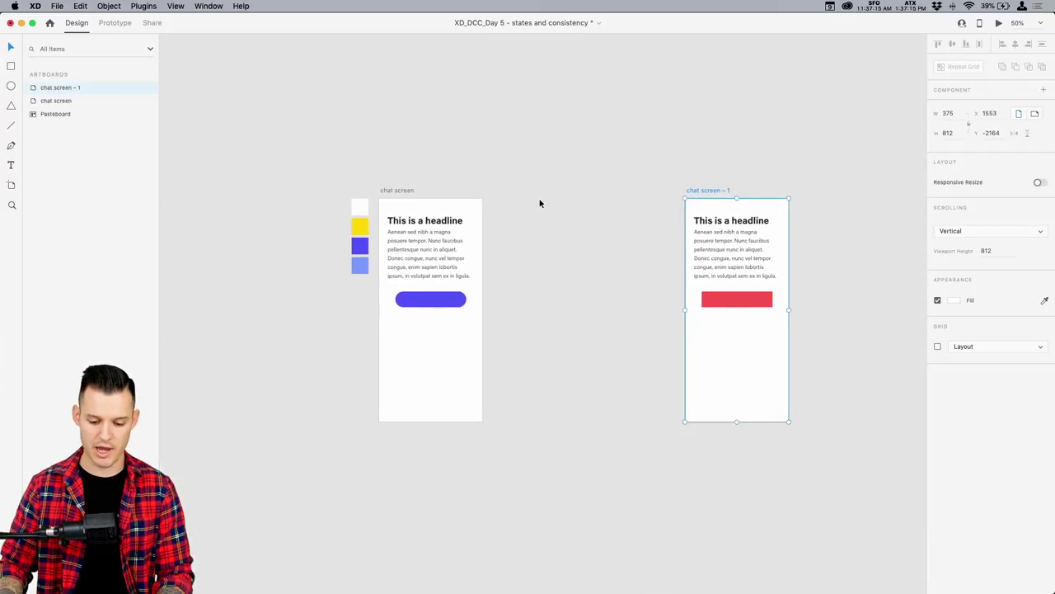
# - Place three more copies of the chat screen beside the original, moving the red-button artboard further right to make room
pyautogui.moveTo(406, 194); pyautogui.dragTo(551, 198)
pyautogui.click(406, 191)
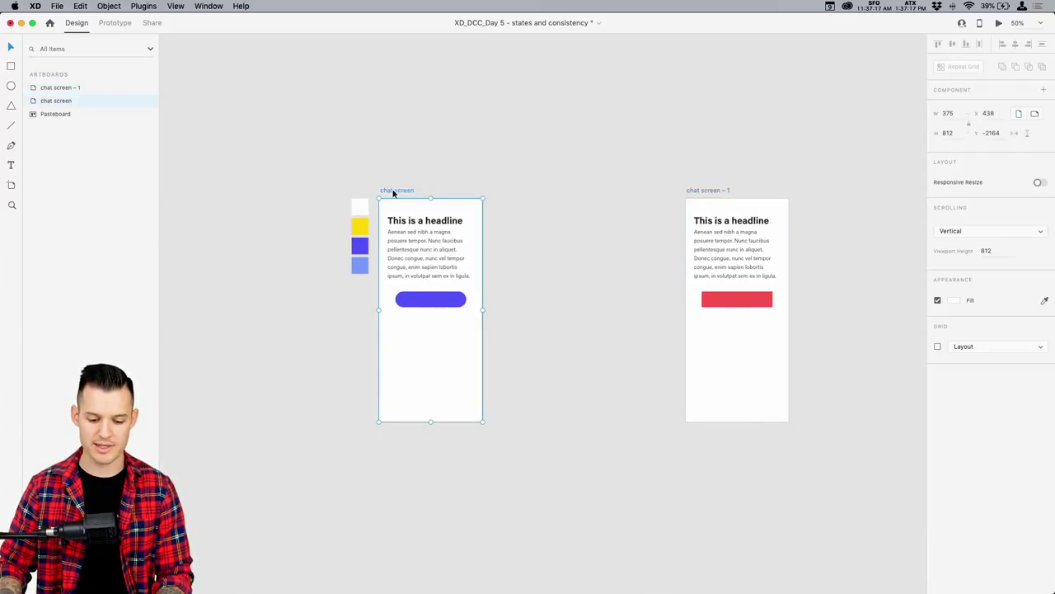
pyautogui.moveTo(394, 195); pyautogui.dragTo(511, 191)
pyautogui.click(690, 189)
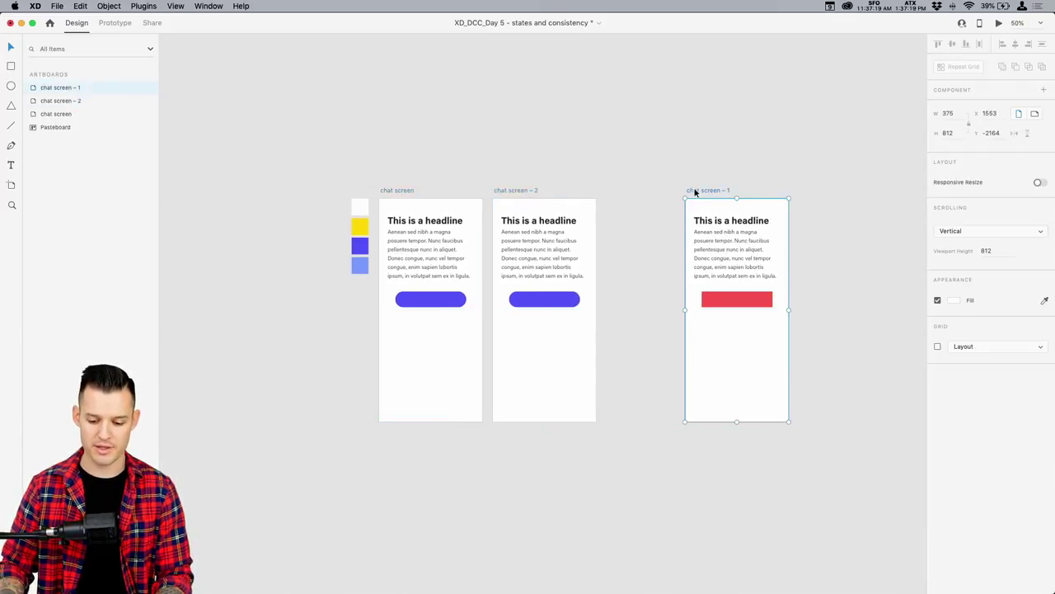
pyautogui.moveTo(690, 188); pyautogui.dragTo(886, 189)
pyautogui.click(514, 192)
pyautogui.moveTo(514, 192); pyautogui.dragTo(748, 191)
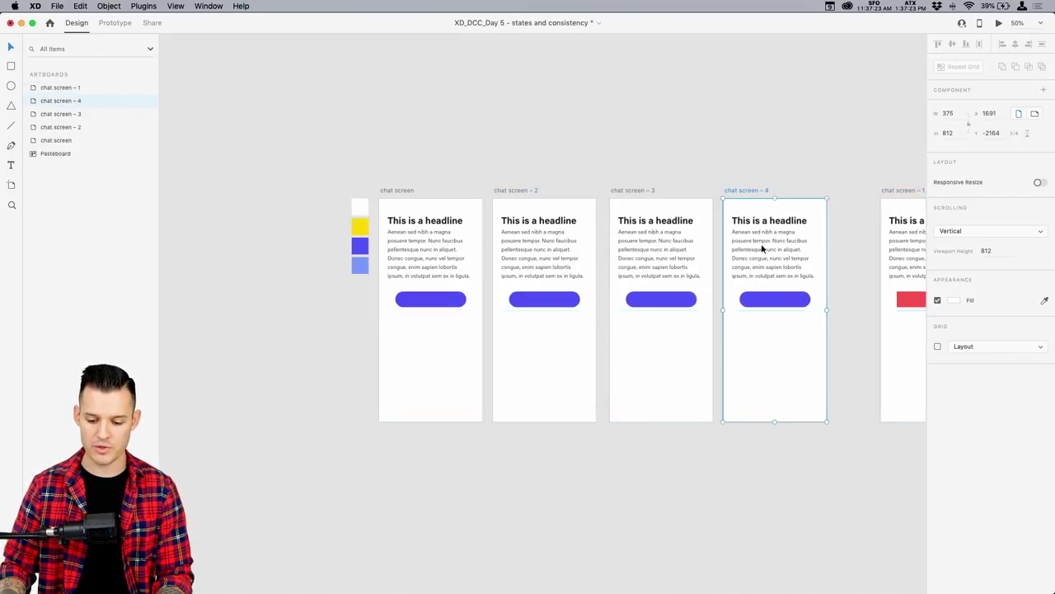
# - Move the paragraph and button on chat screen – 4 down to Y 454, and all content on chat screen – 3 down to Y 226
pyautogui.moveTo(767, 352)
pyautogui.mouseDown()
pyautogui.moveTo(773, 240)
pyautogui.moveTo(776, 338)
pyautogui.mouseUp()
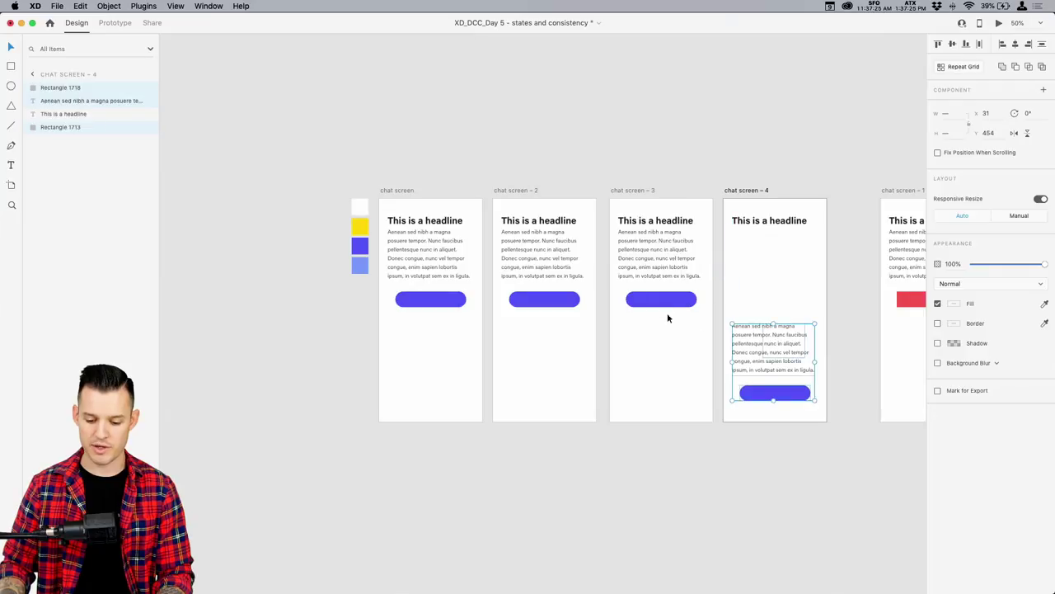
pyautogui.moveTo(667, 341); pyautogui.dragTo(626, 206)
pyautogui.moveTo(656, 256); pyautogui.dragTo(658, 300)
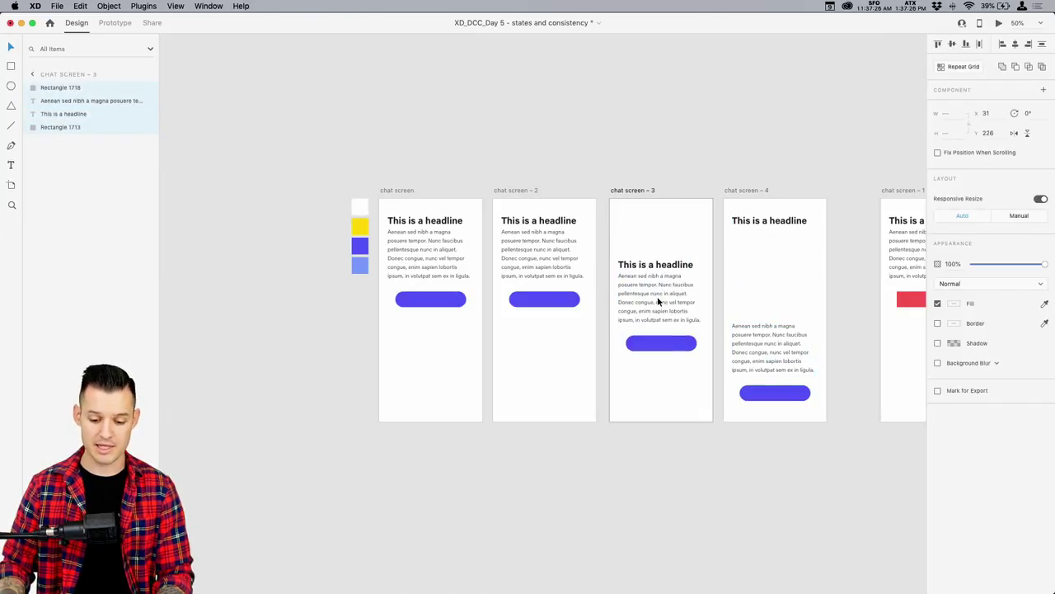
# - On chat screen – 2, move the headline and paragraph to the artboard's bottom and the purple button to its top
pyautogui.click(517, 375)
pyautogui.press('super+a')
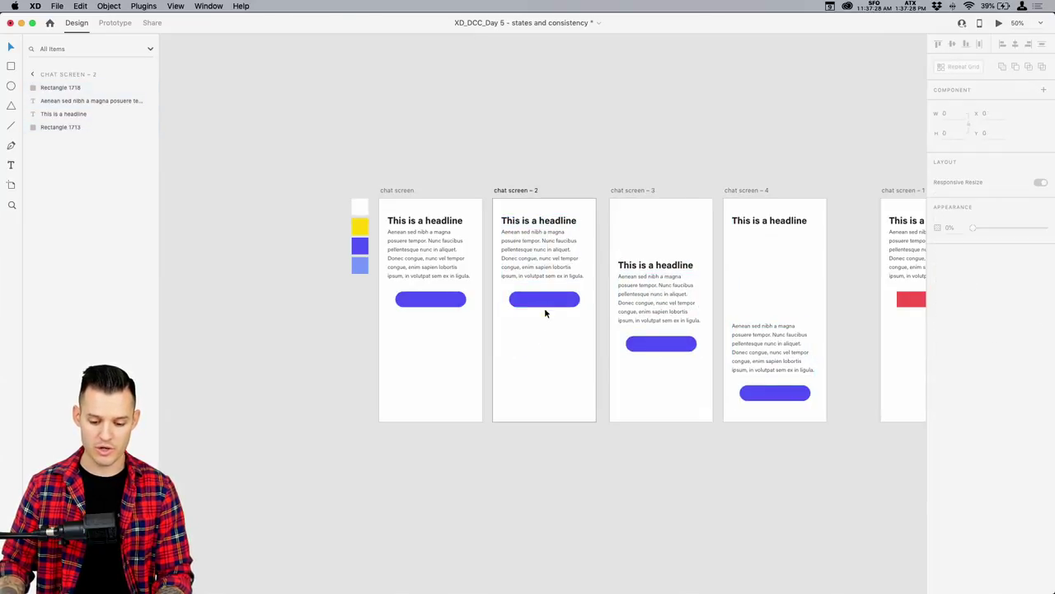
pyautogui.click(524, 261)
pyautogui.keyDown('shift'); pyautogui.click(527, 221); pyautogui.keyUp('shift')
pyautogui.moveTo(528, 221); pyautogui.dragTo(529, 340)
pyautogui.moveTo(546, 302); pyautogui.dragTo(547, 230)
# - Move the red-button artboard next to chat screen – 4 at X 2105 and compare the inconsistent layouts
pyautogui.click(674, 149)
pyautogui.hscroll(3, 551, 143)
pyautogui.moveTo(781, 185); pyautogui.dragTo(739, 189)
pyautogui.press('z')
pyautogui.moveTo(246, 155); pyautogui.dragTo(768, 465)
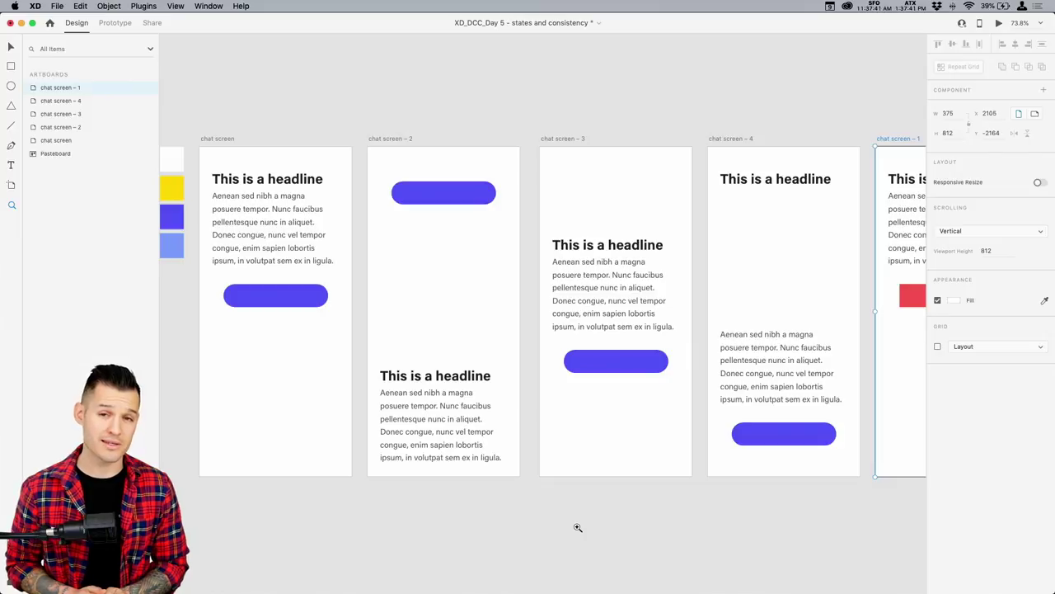
pyautogui.moveTo(713, 120); pyautogui.dragTo(439, 127)
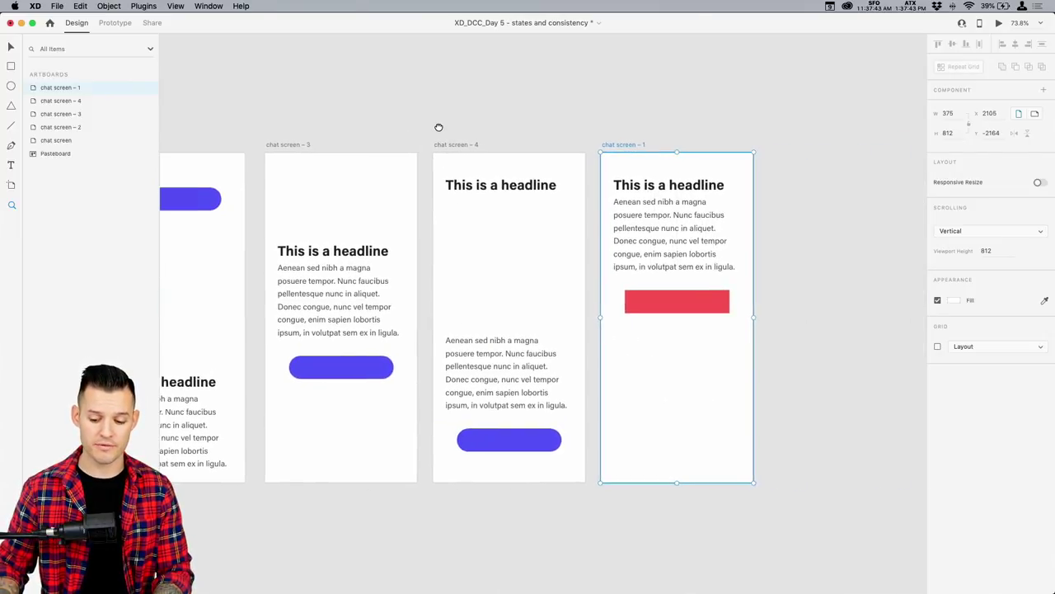
# - Delete the four copied artboards beside the original chat screen
pyautogui.press('super+minus')
pyautogui.moveTo(454, 169); pyautogui.dragTo(513, 153)
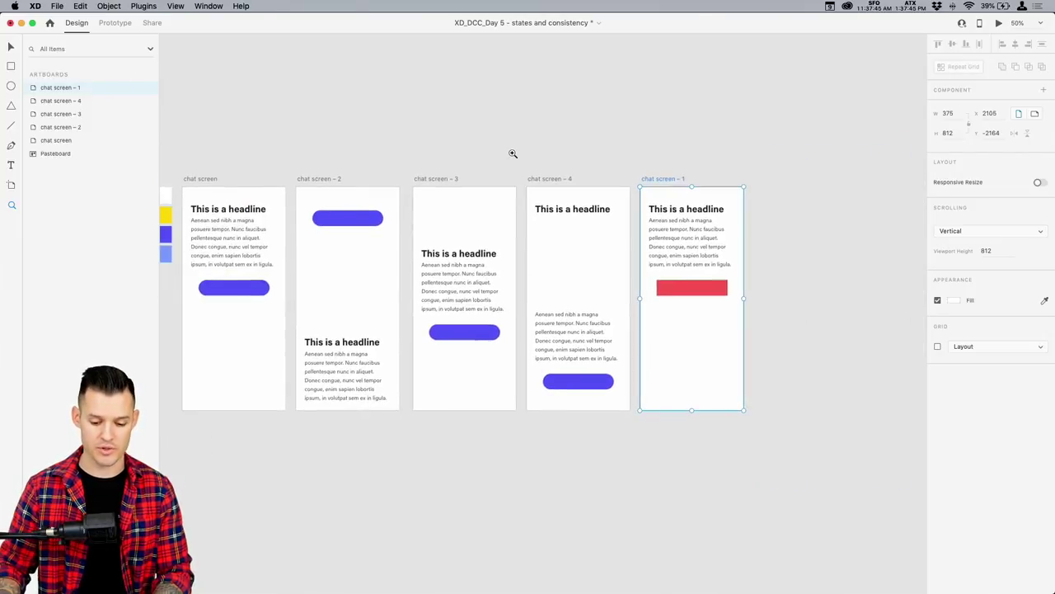
pyautogui.hscroll(-3, 693, 169)
pyautogui.moveTo(825, 132); pyautogui.dragTo(360, 461)
pyautogui.press('Delete')
pyautogui.hscroll(-5, 541, 366)
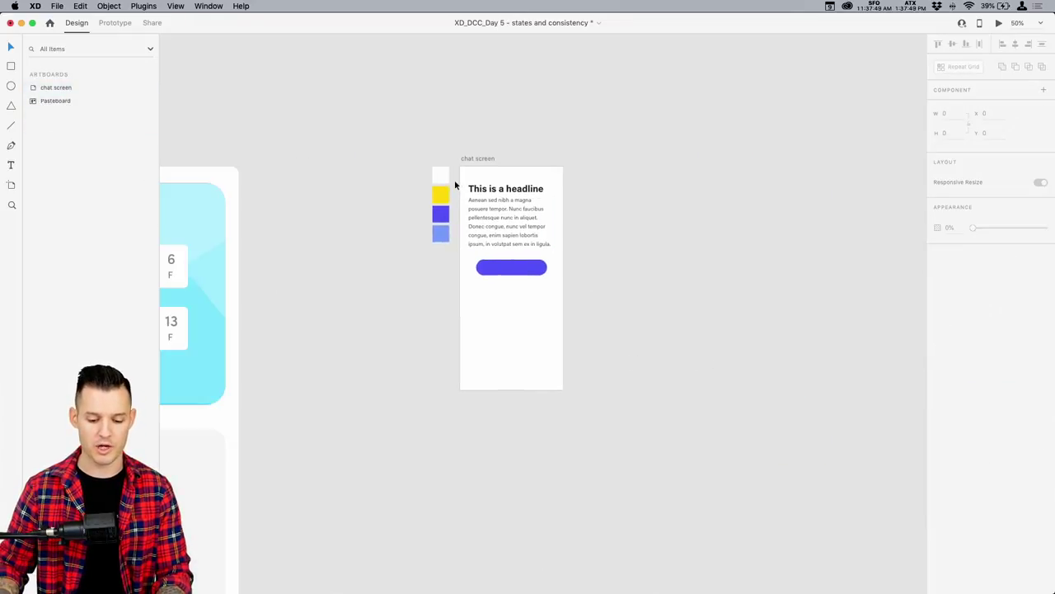
pyautogui.press('super+3')
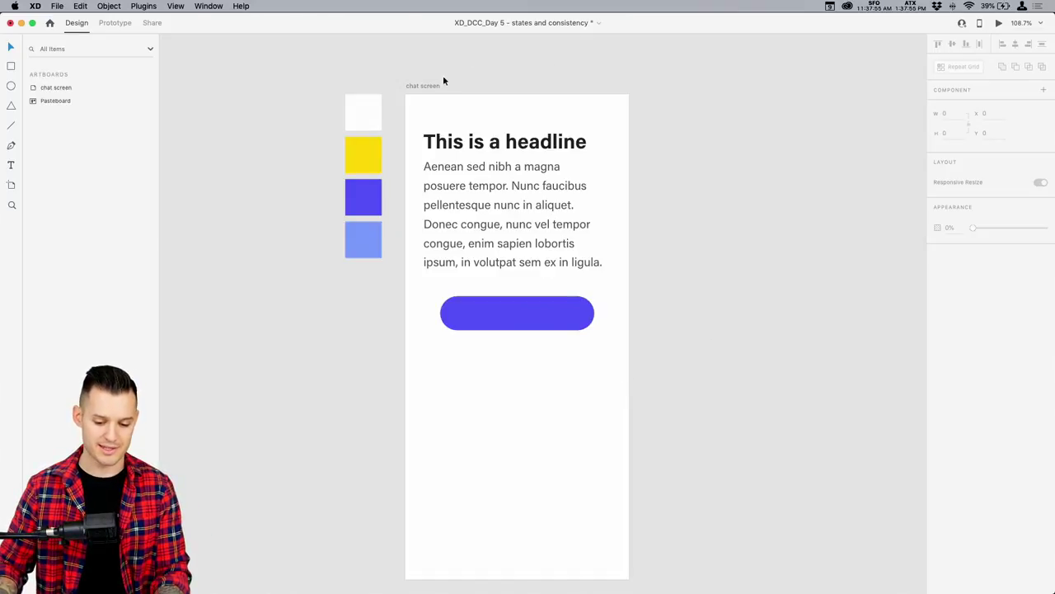
pyautogui.click(423, 86)
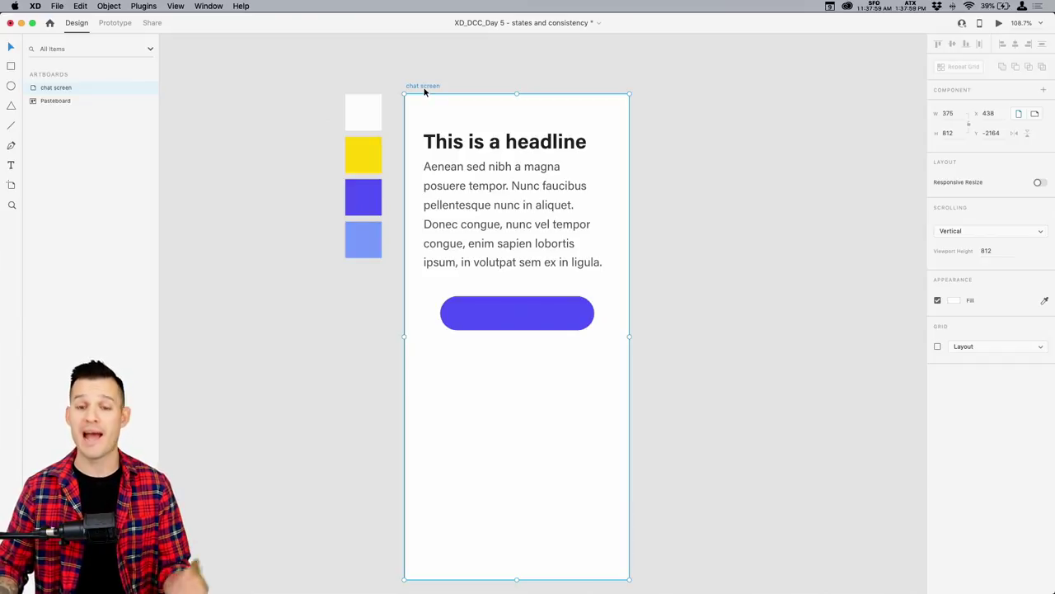
pyautogui.hscroll(3, 689, 350)
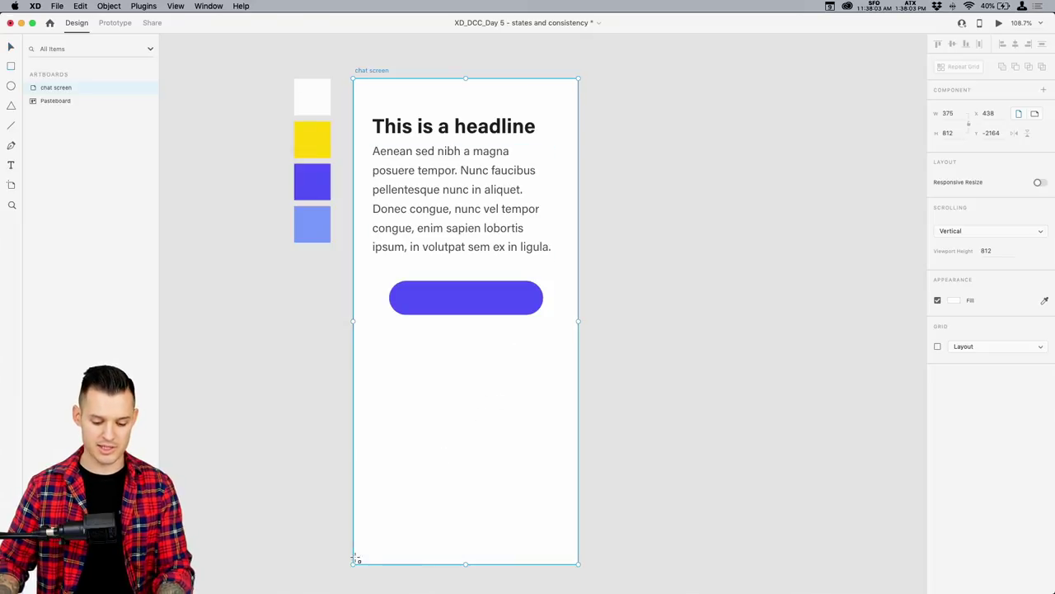
pyautogui.moveTo(353, 565); pyautogui.dragTo(416, 444)
pyautogui.press('super+z')
# - Draw a 375 by 363 rectangle across the lower part of the chat screen at Y 449, with corner radius 31
pyautogui.press('r')
pyautogui.moveTo(381, 376); pyautogui.dragTo(576, 563)
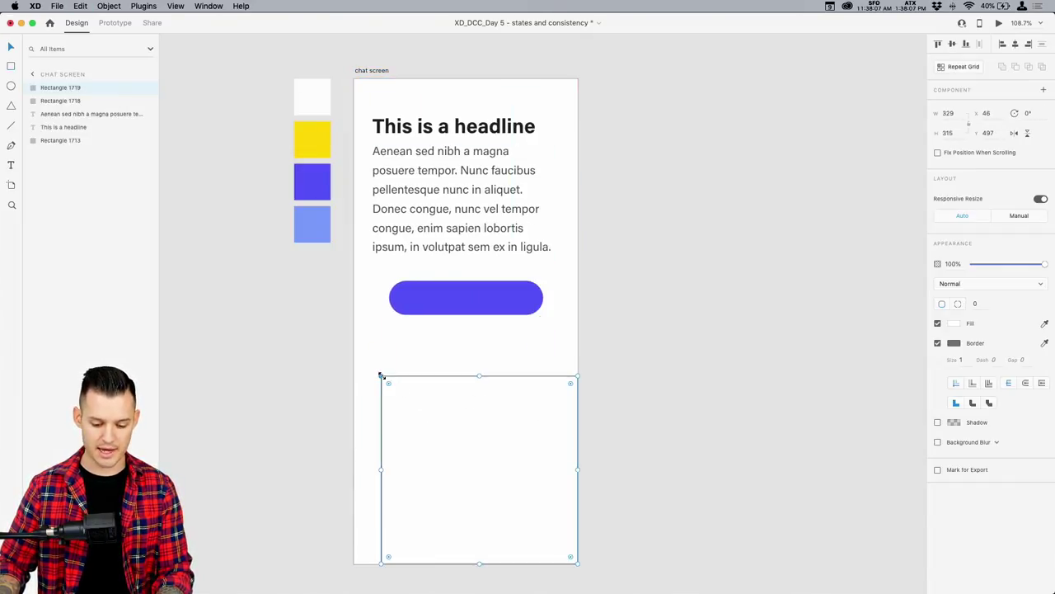
pyautogui.moveTo(381, 376); pyautogui.dragTo(354, 370)
pyautogui.moveTo(466, 369); pyautogui.dragTo(466, 347)
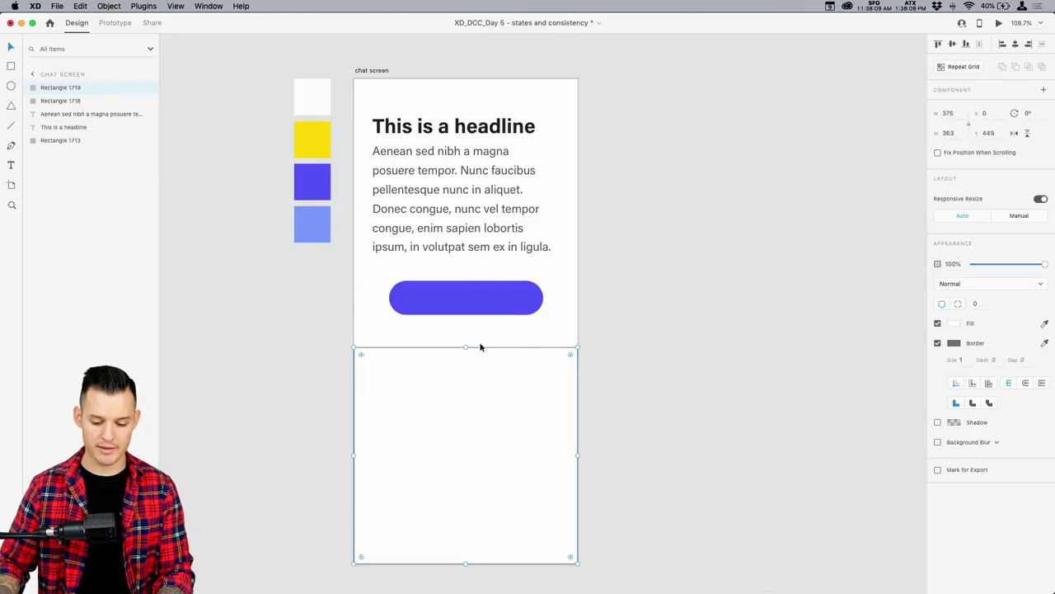
pyautogui.moveTo(572, 359); pyautogui.dragTo(561, 361)
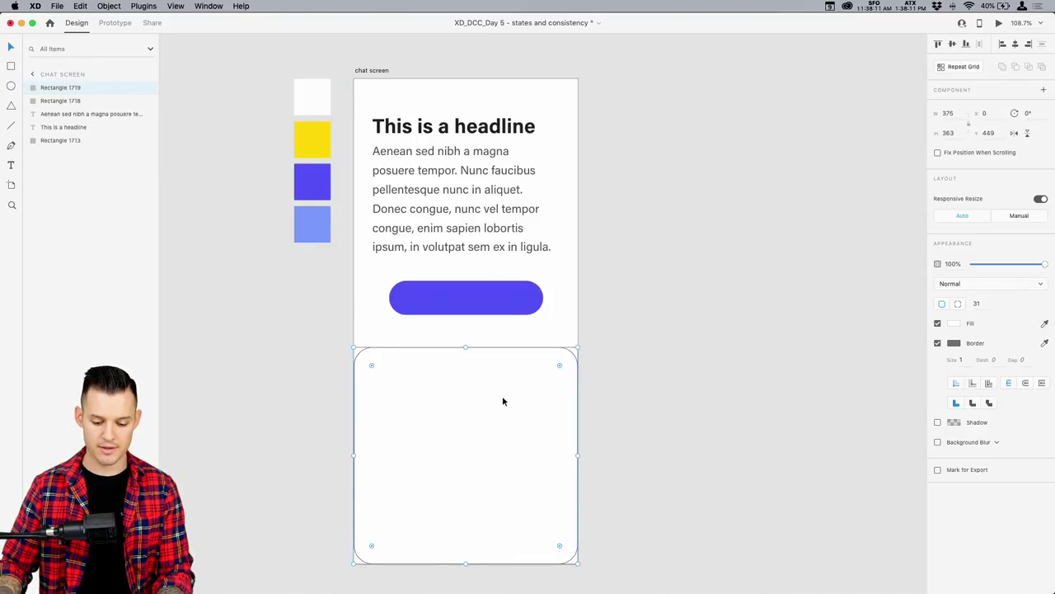
# - Move the rounded rectangle down to the artboard's bottom edge at Y 802 and set its opacity to 0%
pyautogui.moveTo(502, 389); pyautogui.dragTo(496, 361)
pyautogui.press('space')
pyautogui.moveTo(496, 361); pyautogui.dragTo(495, 404)
pyautogui.moveTo(429, 409); pyautogui.dragTo(433, 404)
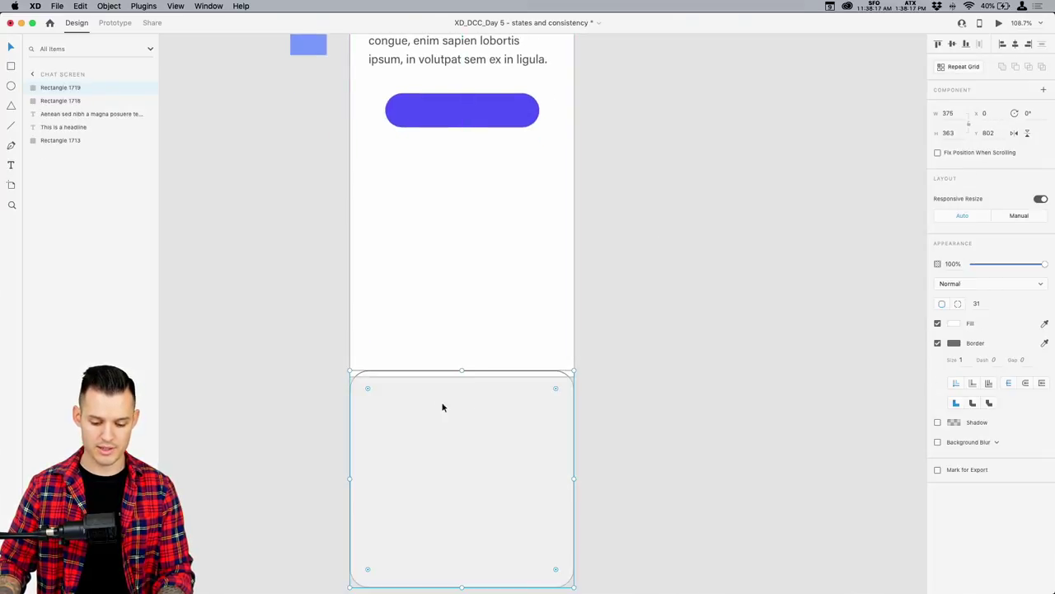
pyautogui.moveTo(979, 265); pyautogui.dragTo(766, 272)
pyautogui.press('Delete')
# - Duplicate the chat screen artboard beside the original at X 873
pyautogui.press('super+1')
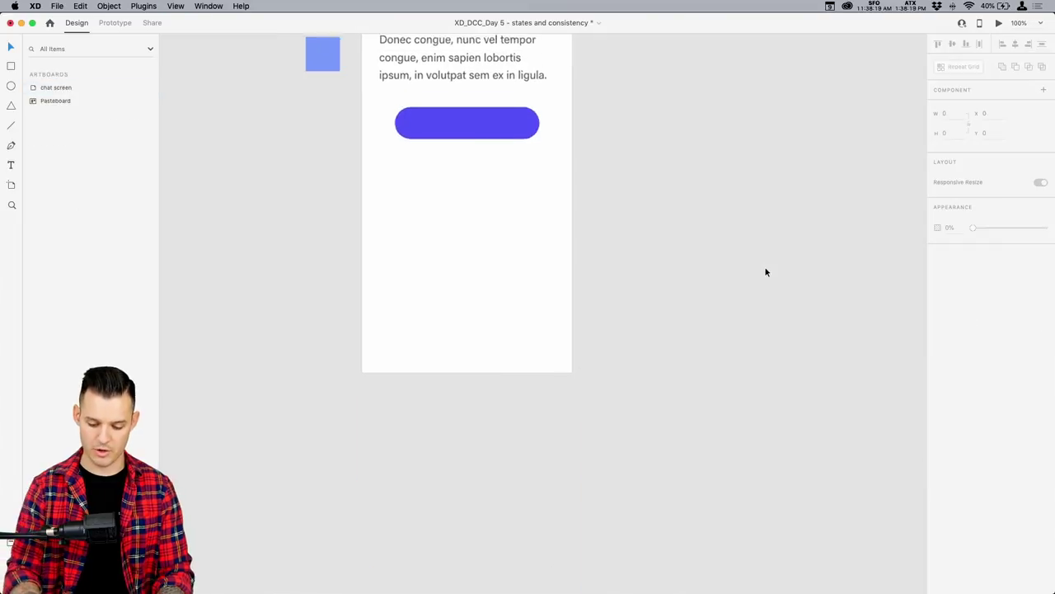
pyautogui.press('space')
pyautogui.moveTo(568, 363); pyautogui.dragTo(475, 528)
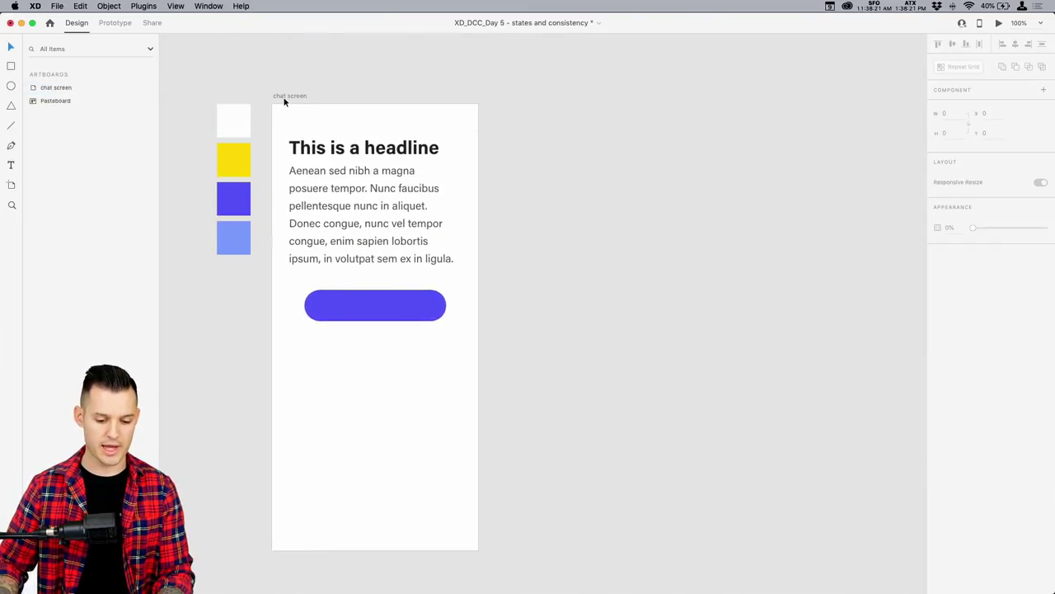
pyautogui.moveTo(284, 101); pyautogui.dragTo(522, 116)
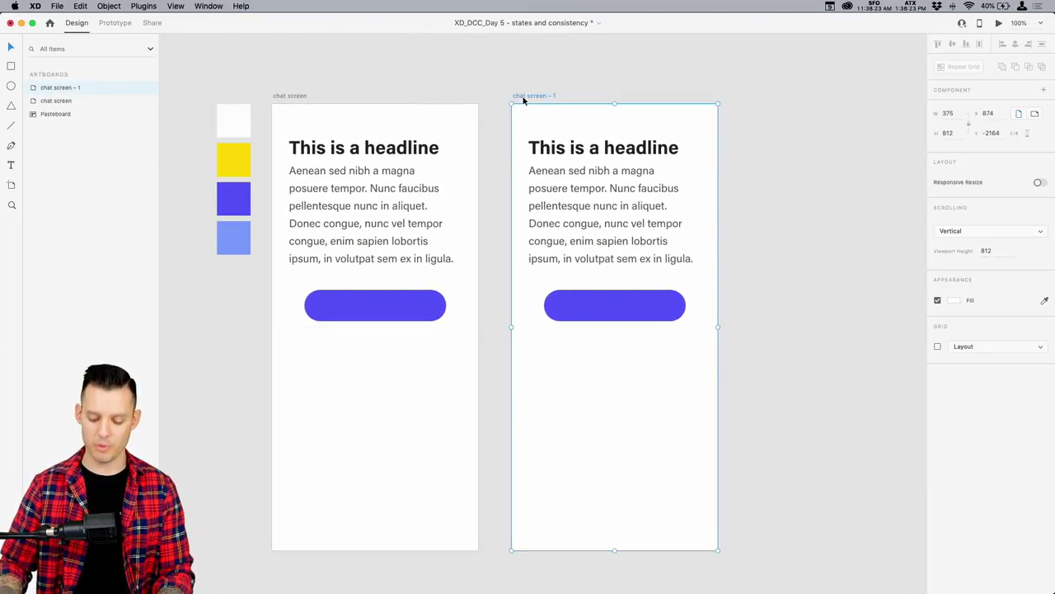
pyautogui.scroll(-3, 672, 264)
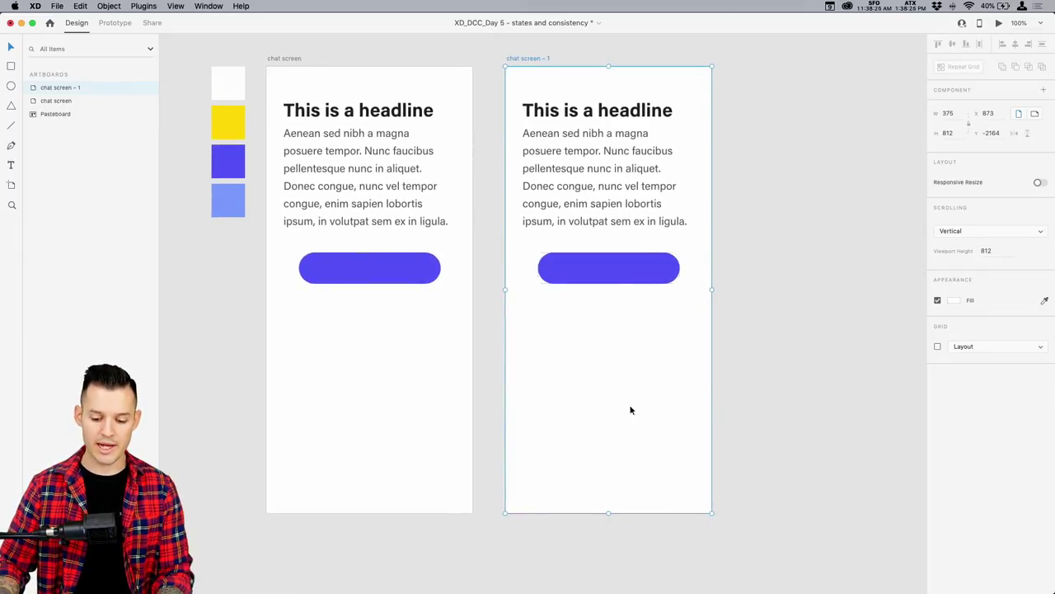
# - On the copied artboard, move the hidden rounded rectangle up to Y 449 and set its opacity to 100%
pyautogui.click(614, 510)
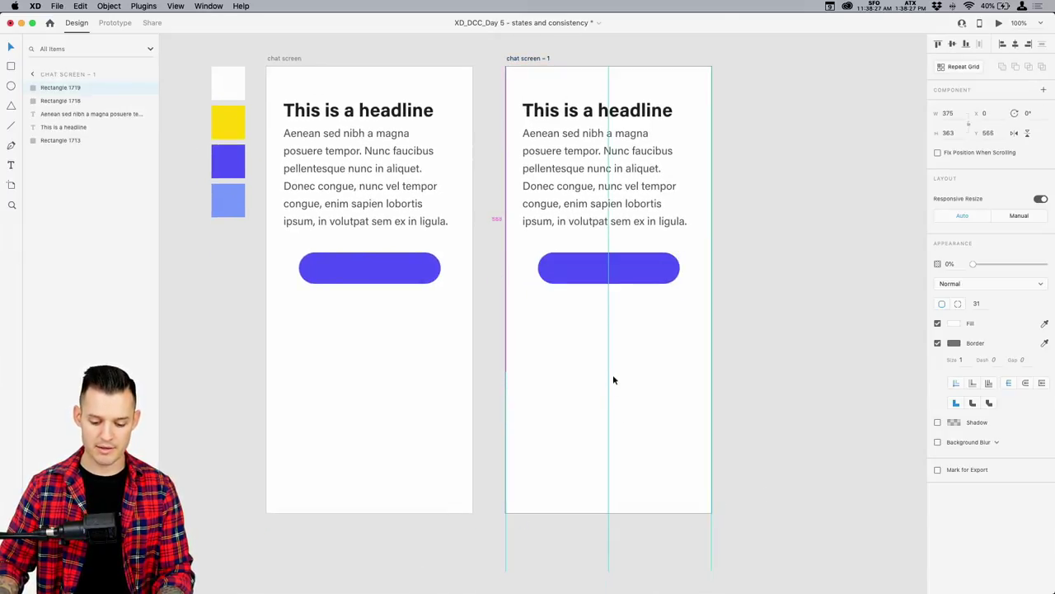
pyautogui.moveTo(649, 508); pyautogui.dragTo(664, 424)
pyautogui.moveTo(973, 264); pyautogui.dragTo(1045, 265)
# - Fill the panel rectangle on the copied artboard with the button's purple #5251F8 and stretch it past the artboard's bottom edge, about 400 high
pyautogui.click(954, 323)
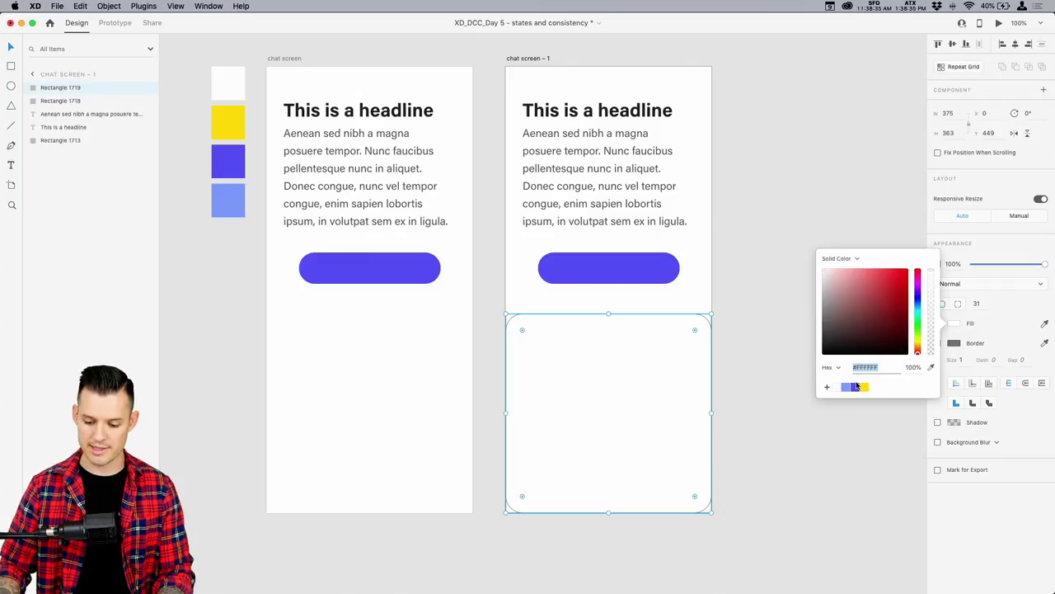
pyautogui.click(931, 367)
pyautogui.click(650, 262)
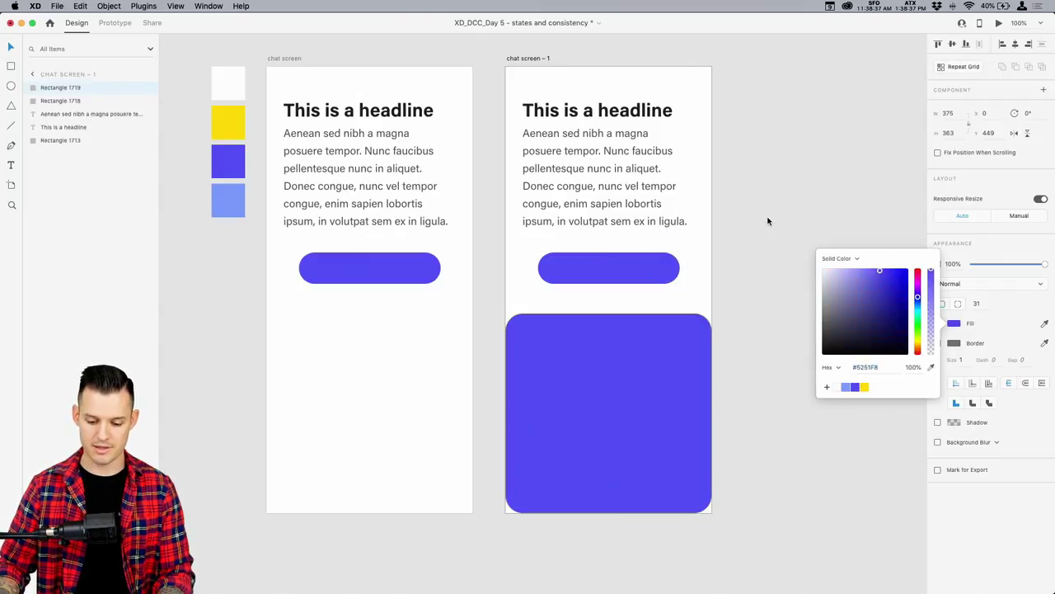
pyautogui.click(770, 269)
pyautogui.click(686, 443)
pyautogui.moveTo(608, 511); pyautogui.dragTo(608, 532)
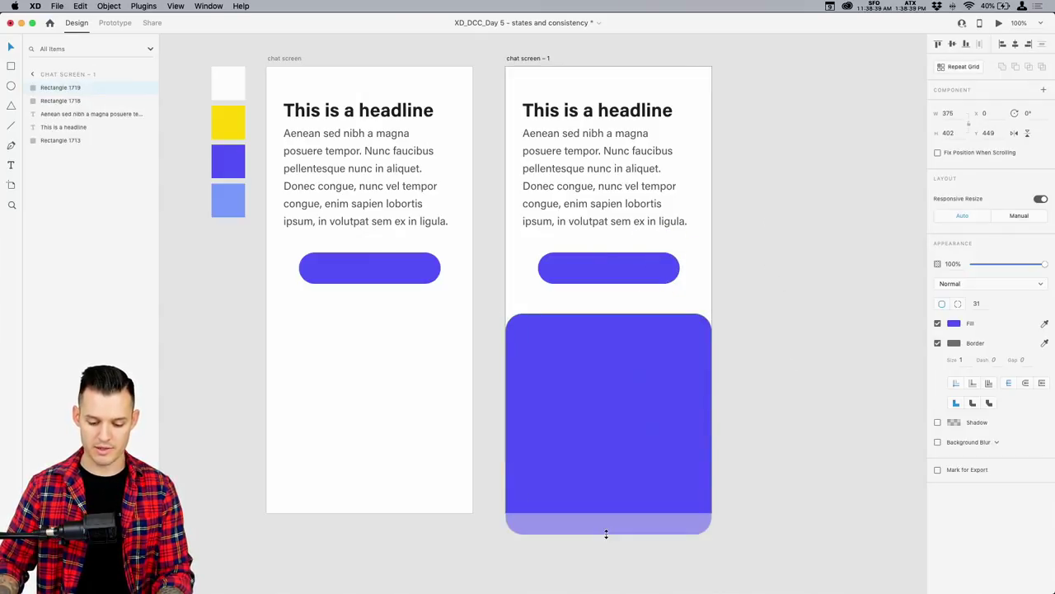
pyautogui.click(804, 363)
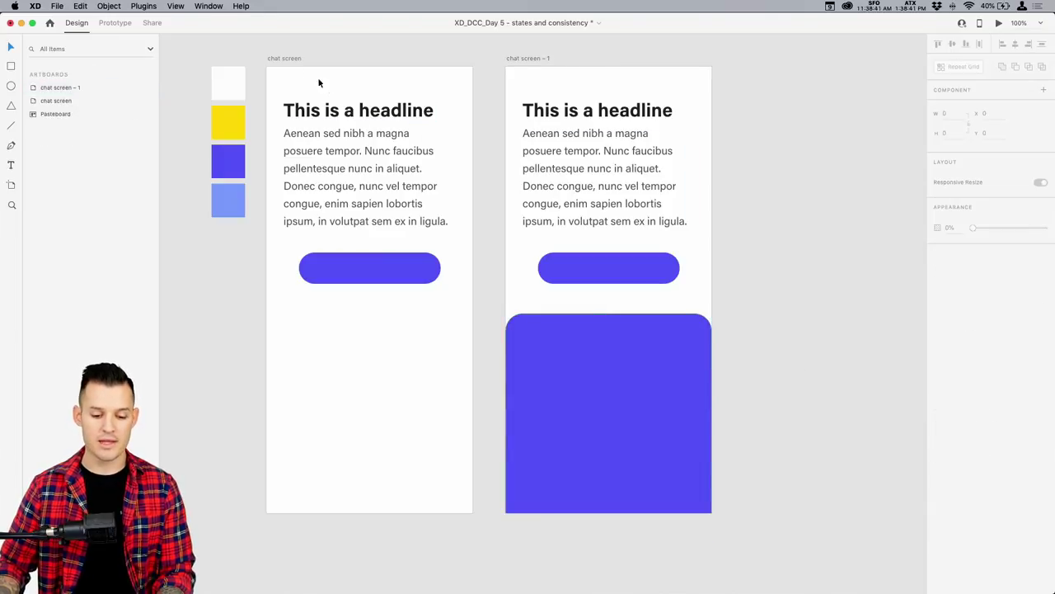
# - Link the chat screen button to the copied artboard with a Tap-triggered Auto-Animate, and link the copied artboard's button back to chat screen
pyautogui.click(282, 59)
pyautogui.click(115, 22)
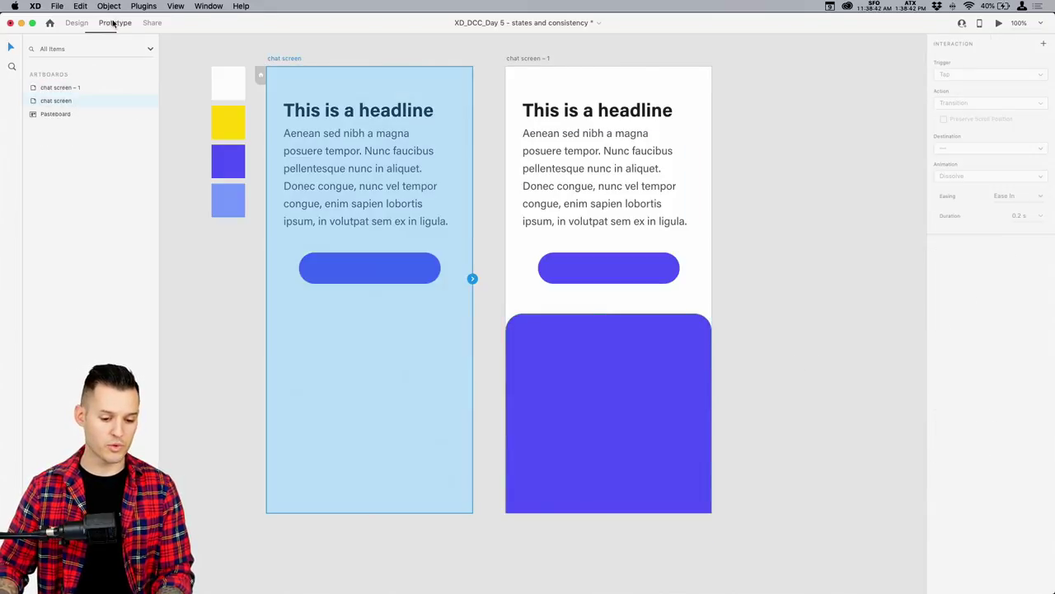
pyautogui.click(405, 278)
pyautogui.moveTo(442, 271); pyautogui.dragTo(634, 339)
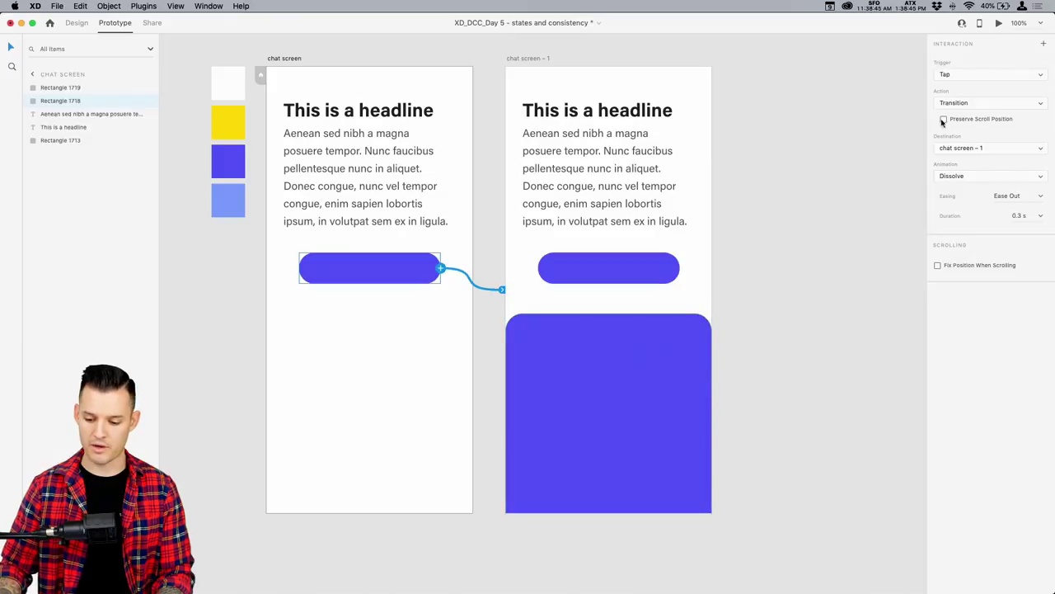
pyautogui.click(965, 75)
pyautogui.click(969, 75)
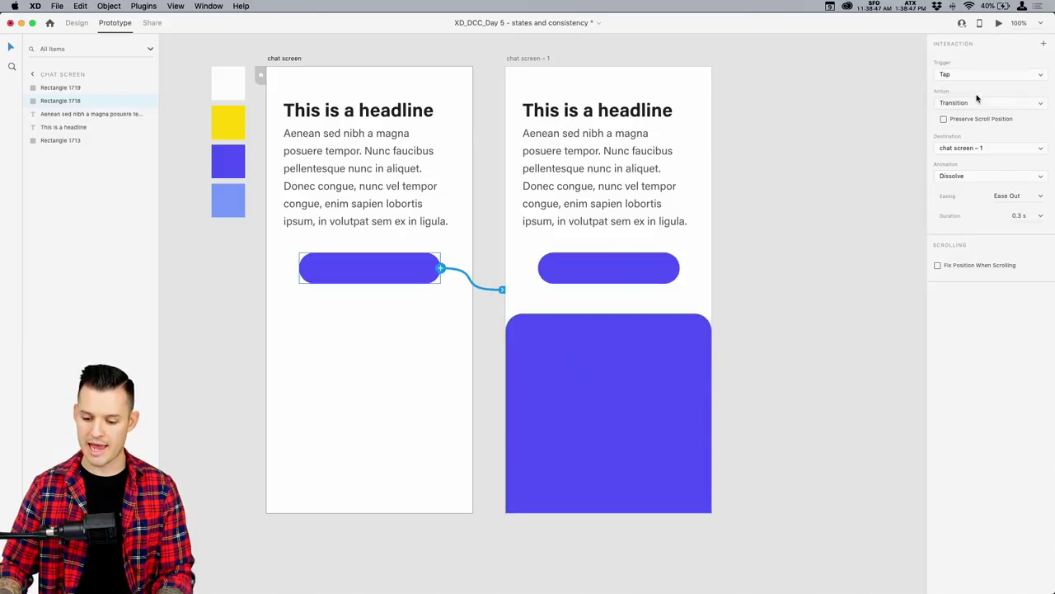
pyautogui.click(976, 99)
pyautogui.click(974, 112)
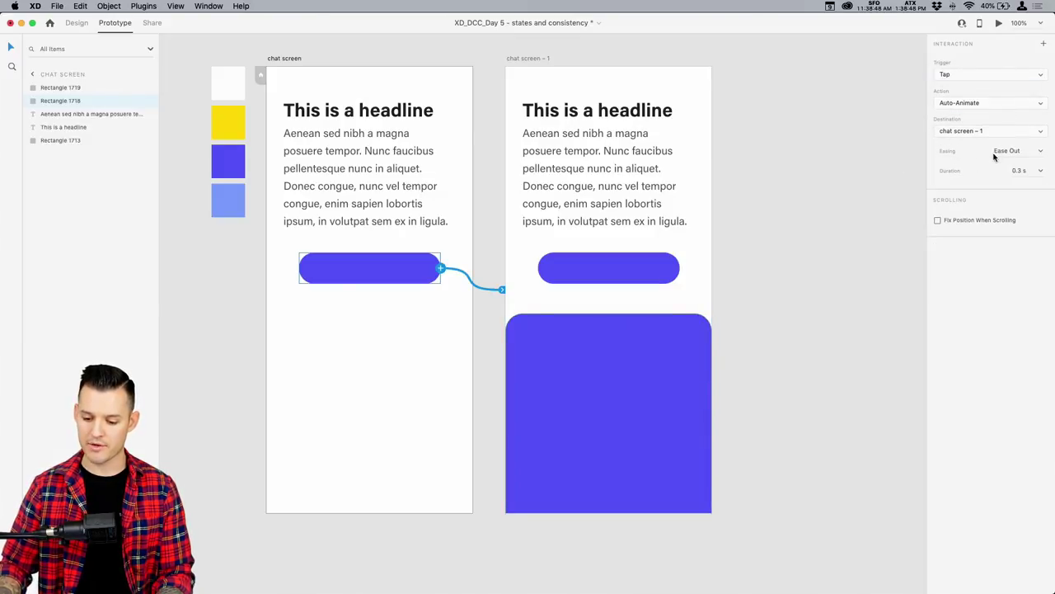
pyautogui.click(617, 278)
pyautogui.moveTo(679, 268); pyautogui.dragTo(458, 332)
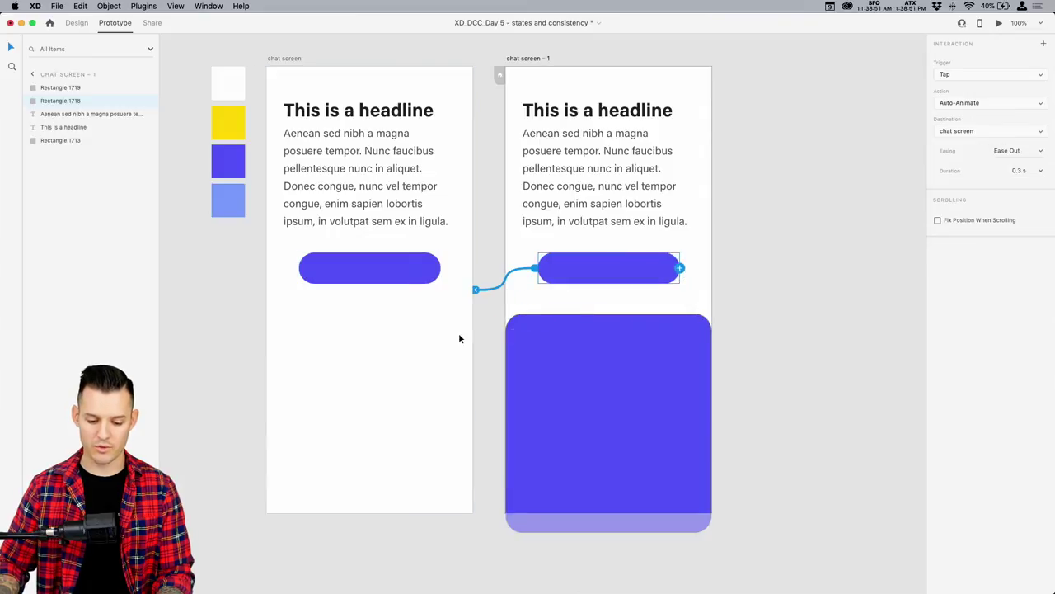
# - Preview the prototype from chat screen and trigger the button repeatedly to check how the panel slides in and out
pyautogui.click(295, 59)
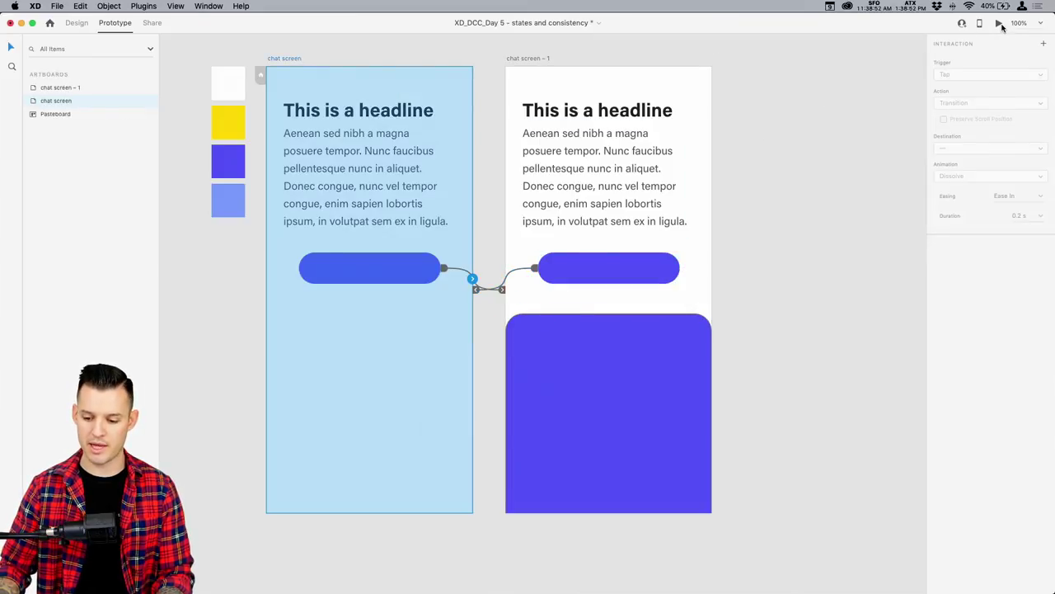
pyautogui.click(999, 23)
pyautogui.moveTo(429, 40); pyautogui.dragTo(594, 66)
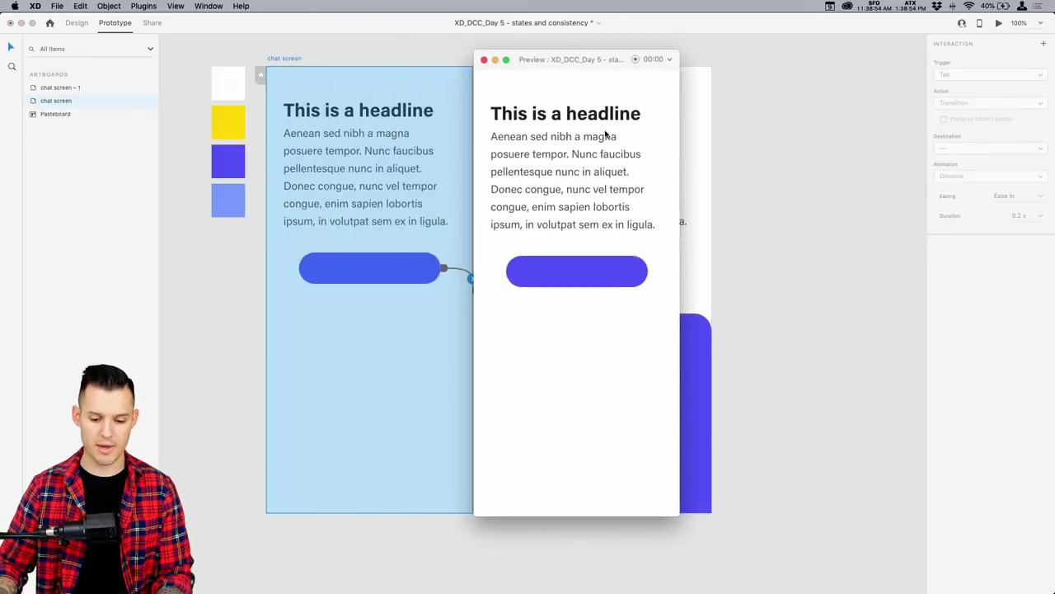
pyautogui.click(605, 278)
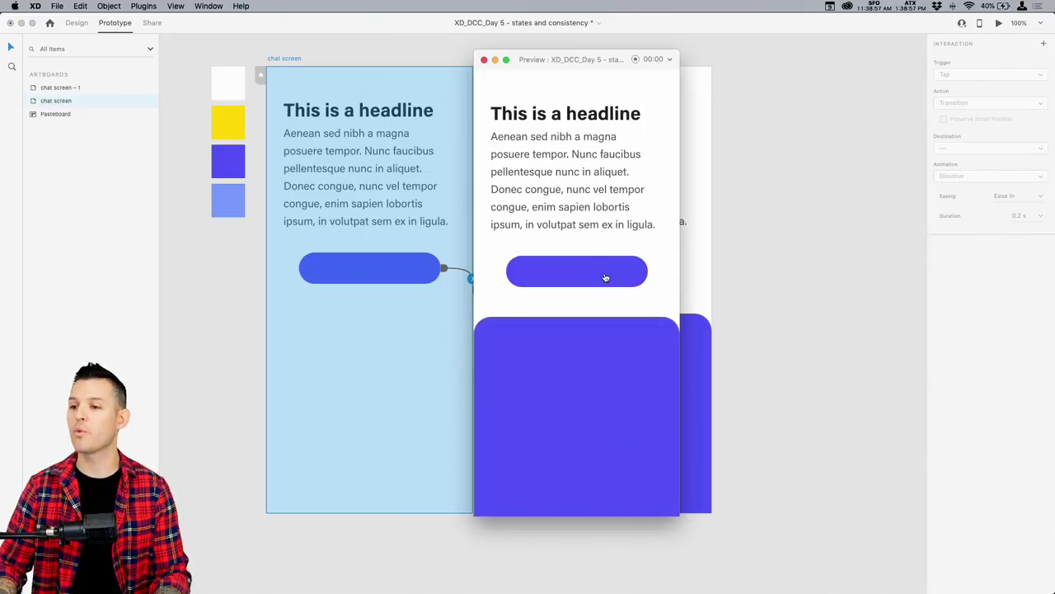
pyautogui.click(604, 277)
pyautogui.click(601, 281)
pyautogui.click(601, 281)
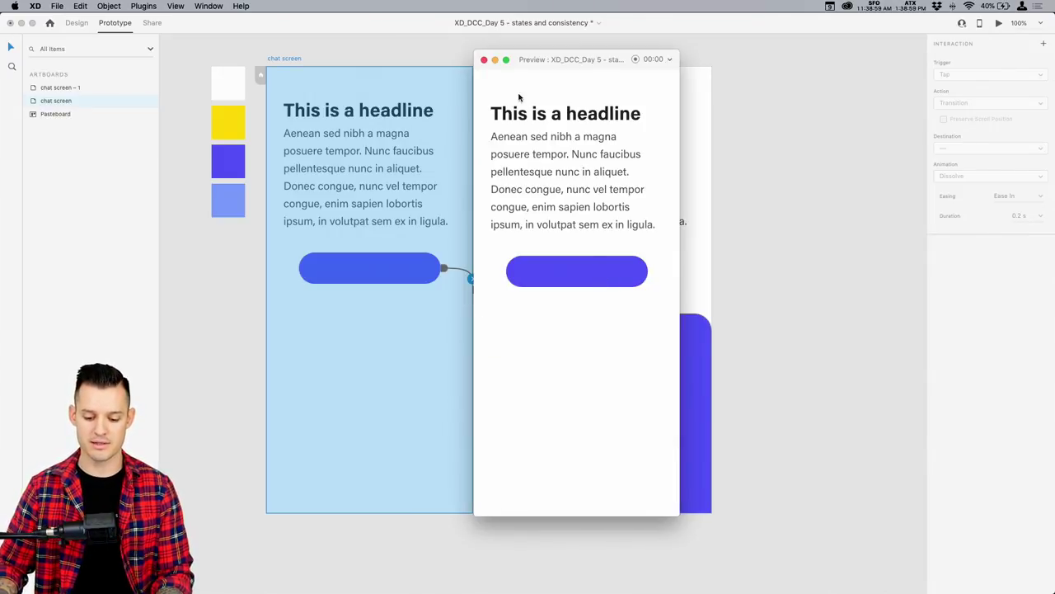
pyautogui.click(562, 284)
pyautogui.click(563, 283)
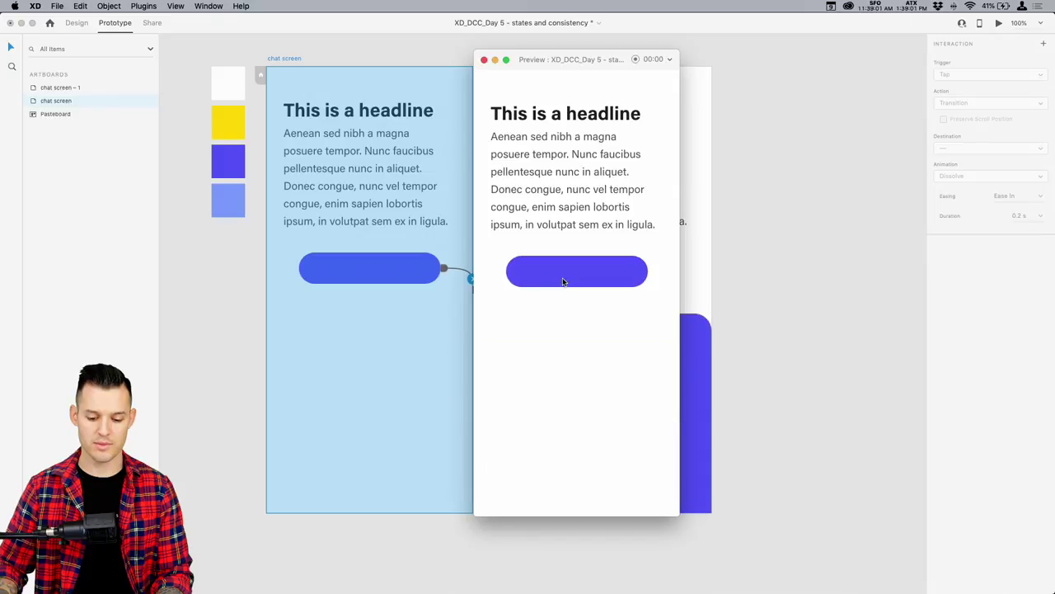
pyautogui.click(564, 281)
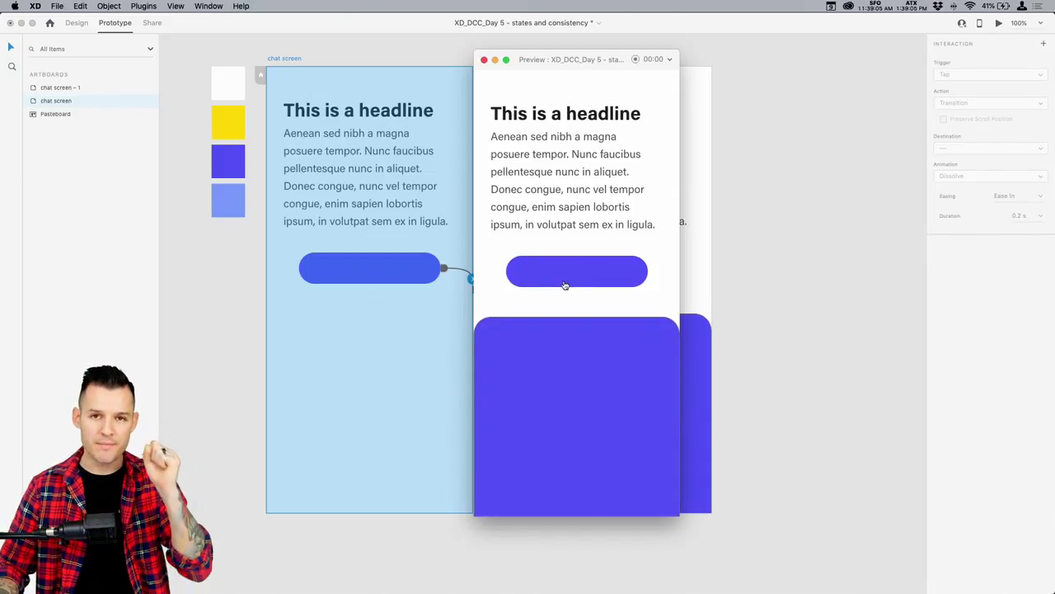
pyautogui.click(565, 284)
pyautogui.click(568, 283)
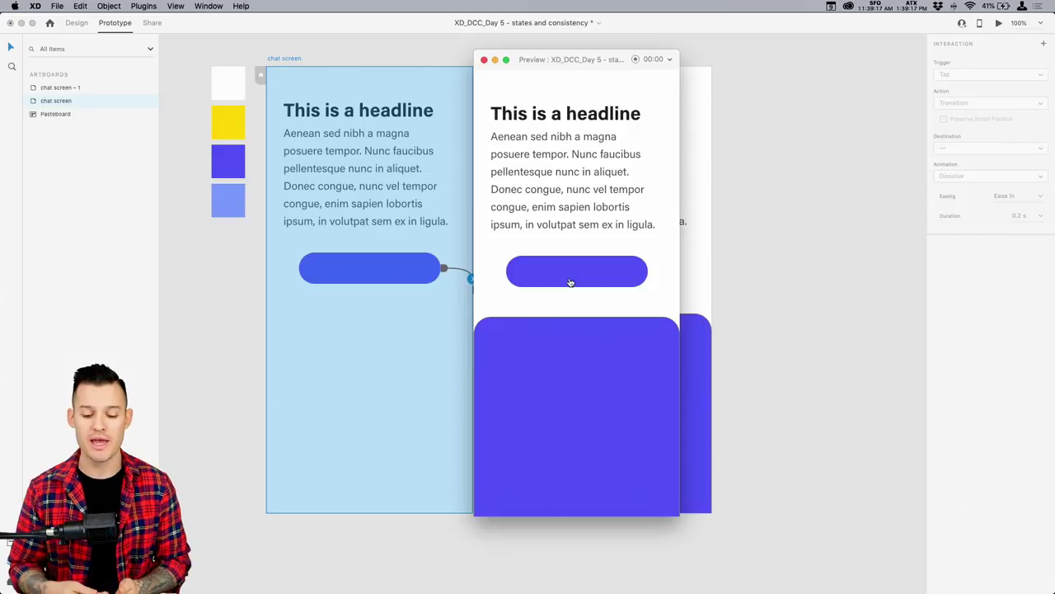
pyautogui.click(569, 282)
pyautogui.click(570, 282)
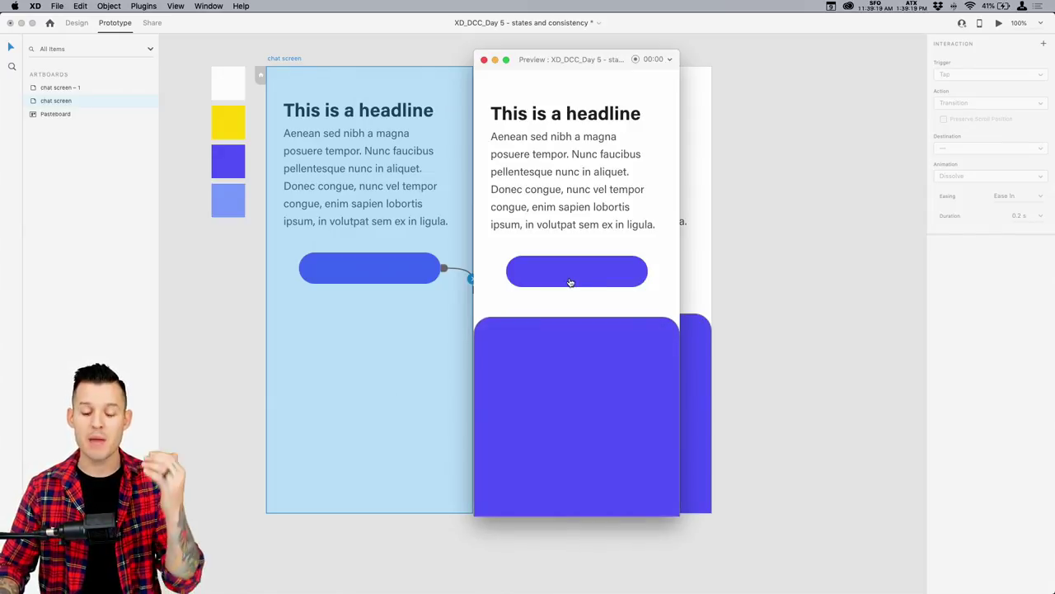
pyautogui.click(569, 282)
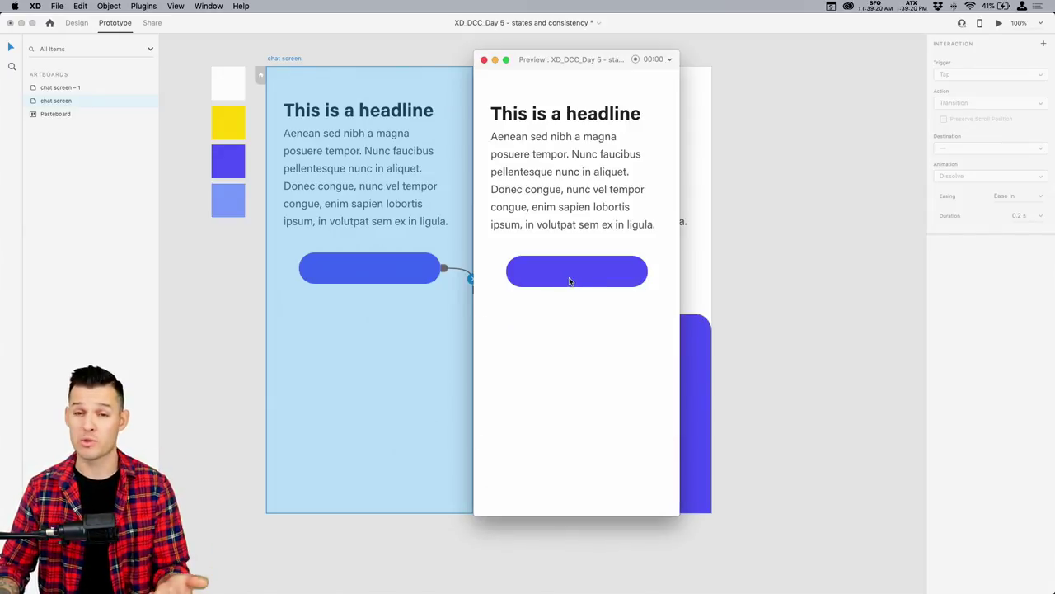
pyautogui.click(570, 282)
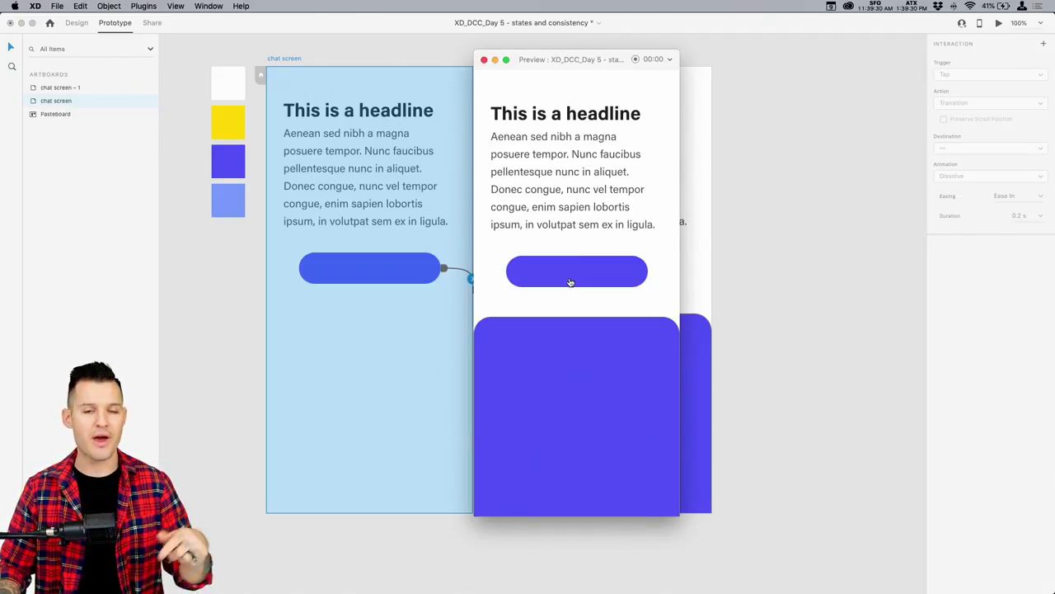
pyautogui.click(484, 60)
# - Return to design mode and delete the copied chat screen – 1 artboard
pyautogui.click(519, 58)
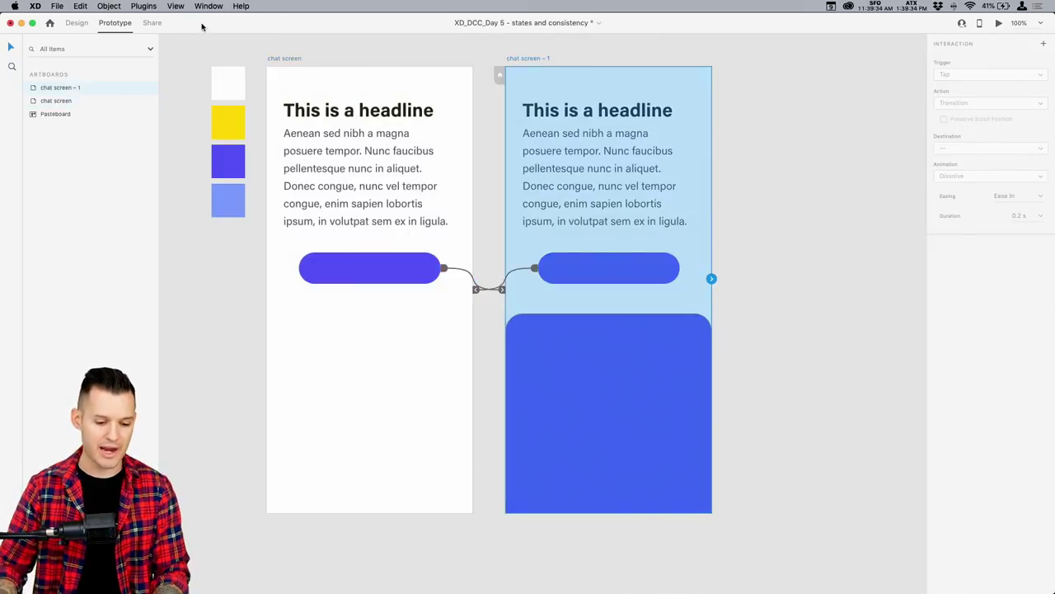
pyautogui.click(76, 23)
pyautogui.press('Delete')
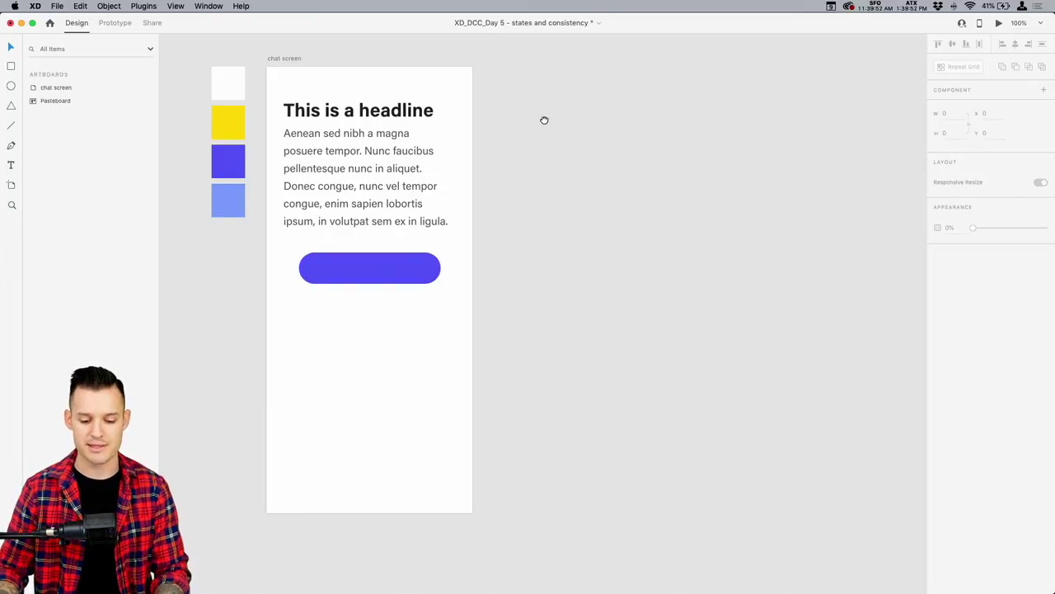
# - Add a Web 1920 artboard beside the chat screen artboard
pyautogui.moveTo(544, 121); pyautogui.dragTo(672, 138)
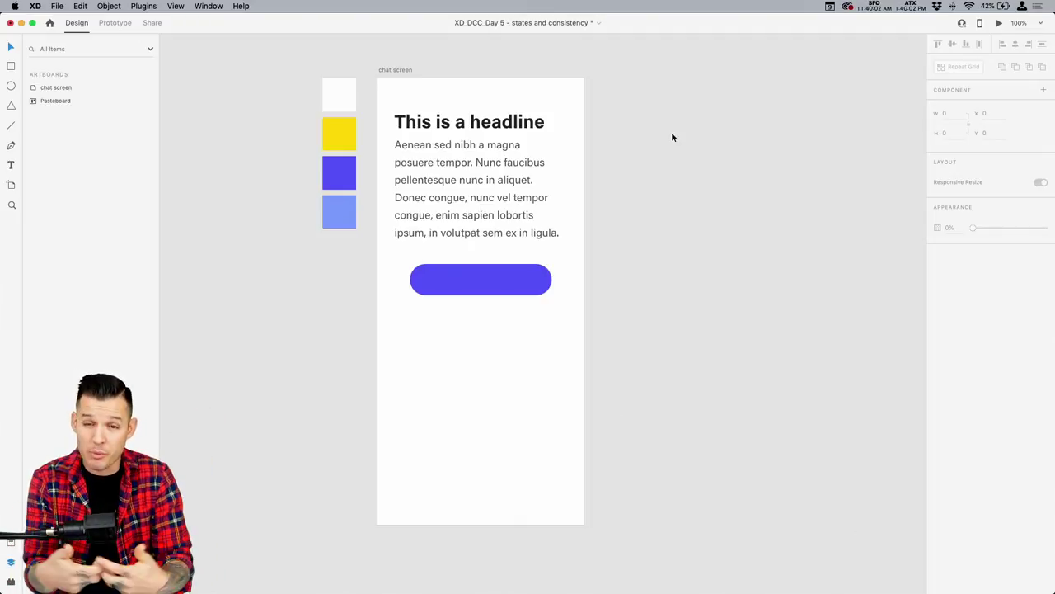
pyautogui.press('super+minus')
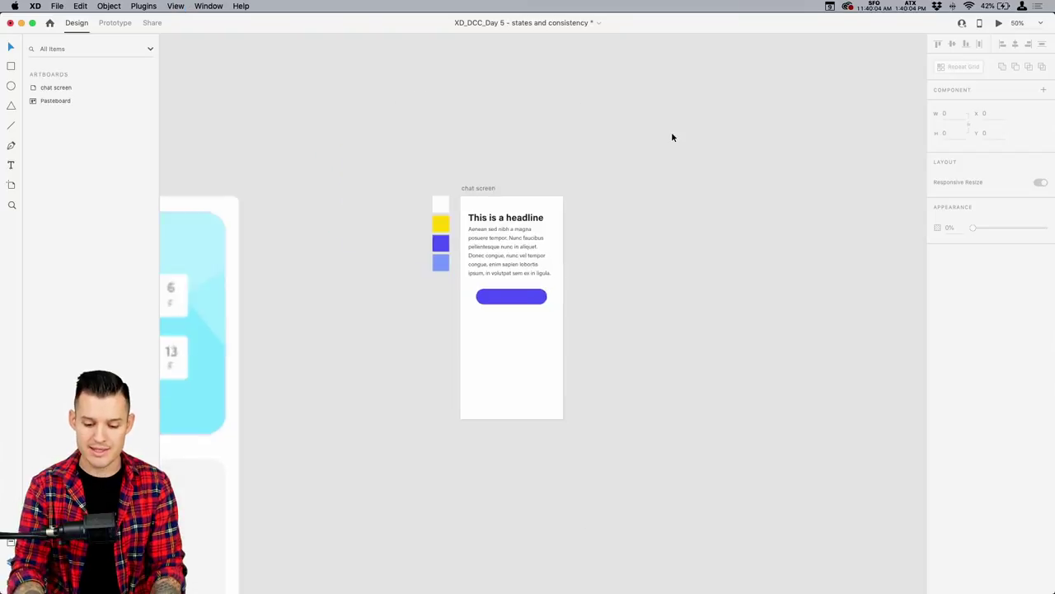
pyautogui.moveTo(643, 145); pyautogui.dragTo(525, 95)
pyautogui.press('a')
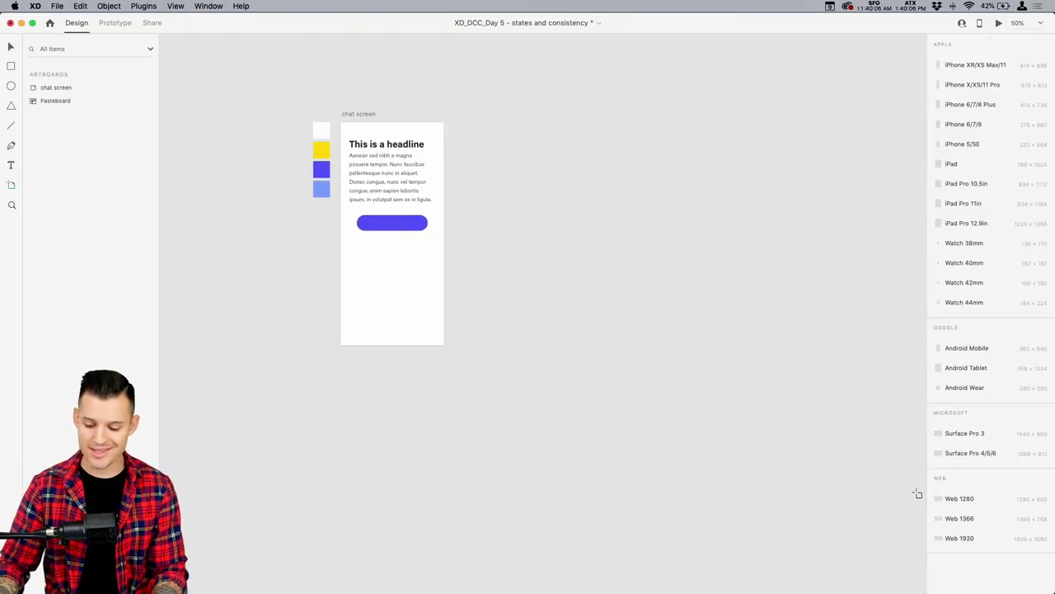
pyautogui.click(972, 537)
pyautogui.press('v')
# - Copy the chat screen's headline, paragraph and button onto the Web 1920 artboard
pyautogui.click(391, 131)
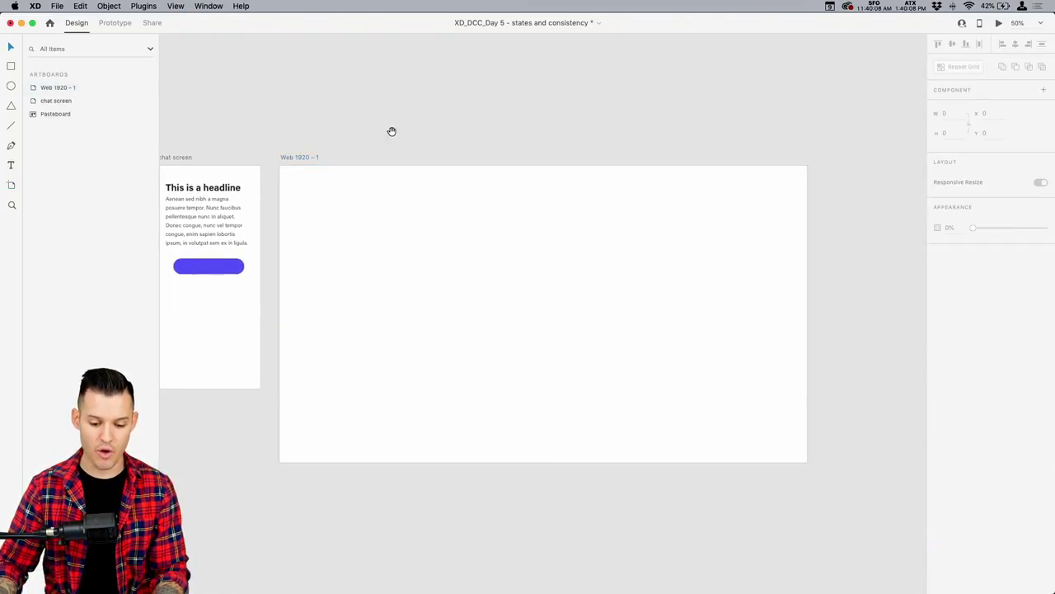
pyautogui.moveTo(391, 131); pyautogui.dragTo(512, 110)
pyautogui.moveTo(316, 299); pyautogui.dragTo(343, 157)
pyautogui.moveTo(326, 203); pyautogui.dragTo(681, 243)
pyautogui.click(595, 341)
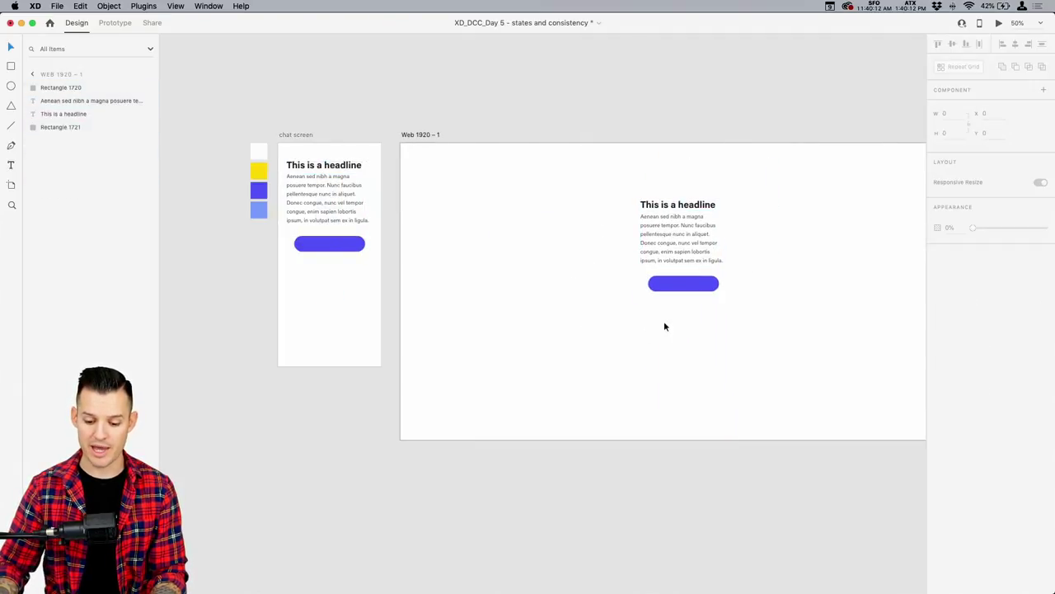
# - Align the web headline's center with the paragraph and set the paragraph text to center alignment
pyautogui.click(701, 283)
pyautogui.moveTo(769, 183); pyautogui.dragTo(647, 239)
pyautogui.click(1014, 45)
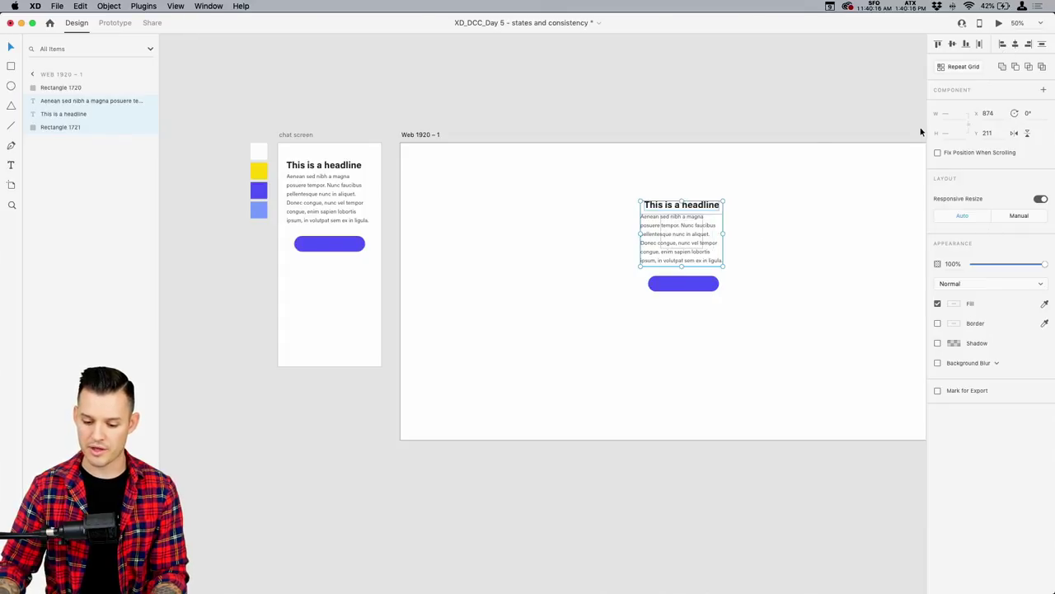
pyautogui.click(708, 226)
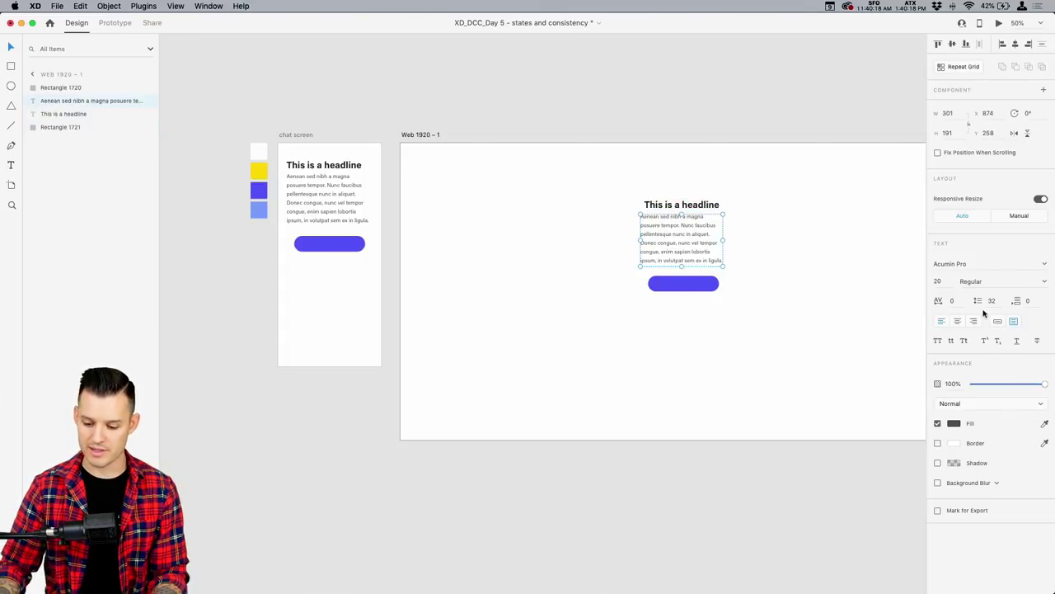
pyautogui.click(958, 322)
# - Center the headline, paragraph and button horizontally on the web artboard, and widen the paragraph box until its text fits three lines
pyautogui.click(770, 256)
pyautogui.hscroll(3, 742, 239)
pyautogui.moveTo(714, 212); pyautogui.dragTo(495, 318)
pyautogui.moveTo(557, 281); pyautogui.dragTo(545, 291)
pyautogui.click(552, 281)
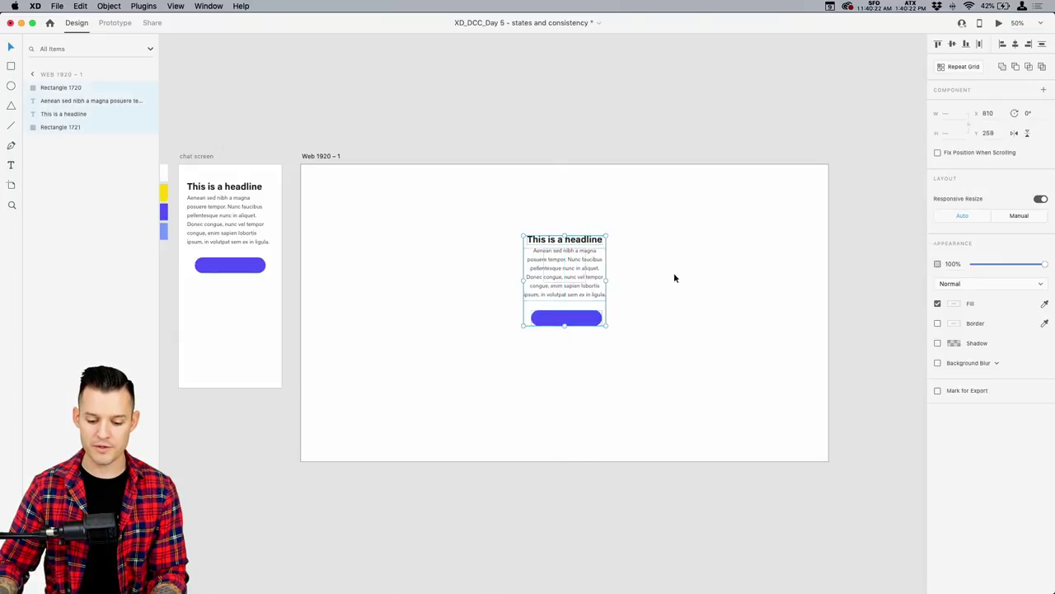
pyautogui.moveTo(605, 275); pyautogui.dragTo(647, 274)
# - Set the web headline's font size to 74, center-align its text and center it horizontally on the artboard
pyautogui.click(574, 244)
pyautogui.click(937, 281)
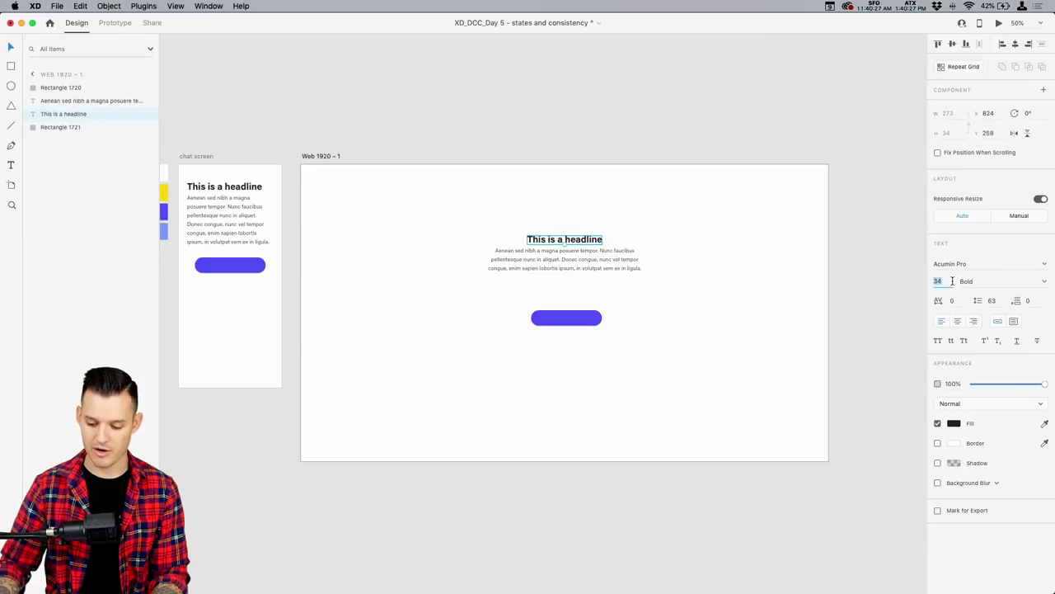
pyautogui.write('54')
pyautogui.press('Return')
pyautogui.hotkey('shift', 'Up')
pyautogui.hotkey('shift', 'Up')
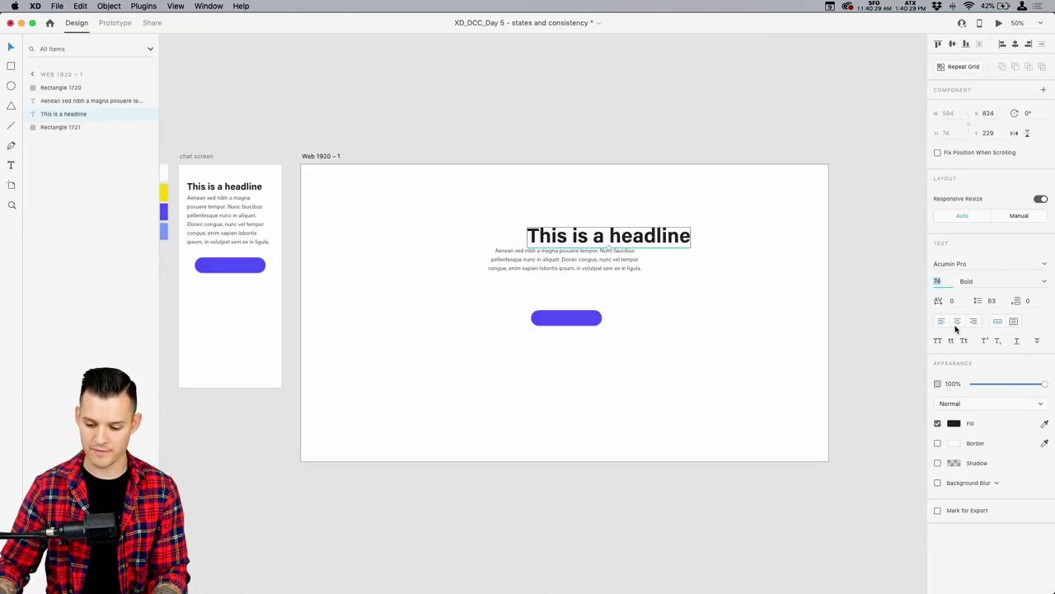
pyautogui.click(1014, 43)
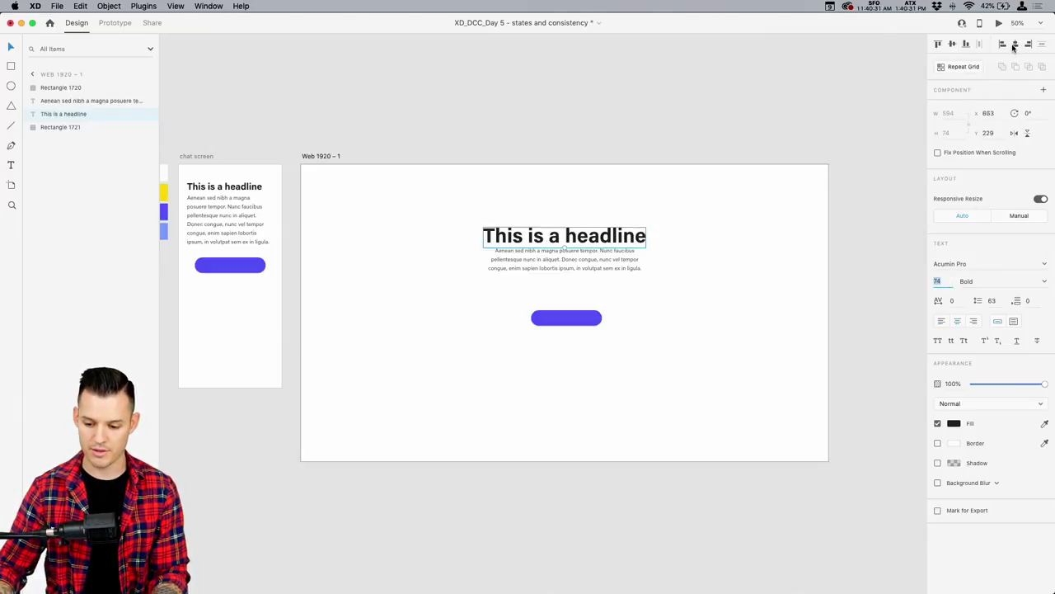
# - Move the web button up to Y 468 beneath the paragraph and select the Web 1920 artboard
pyautogui.moveTo(580, 319); pyautogui.dragTo(577, 301)
pyautogui.hscroll(-5, 706, 318)
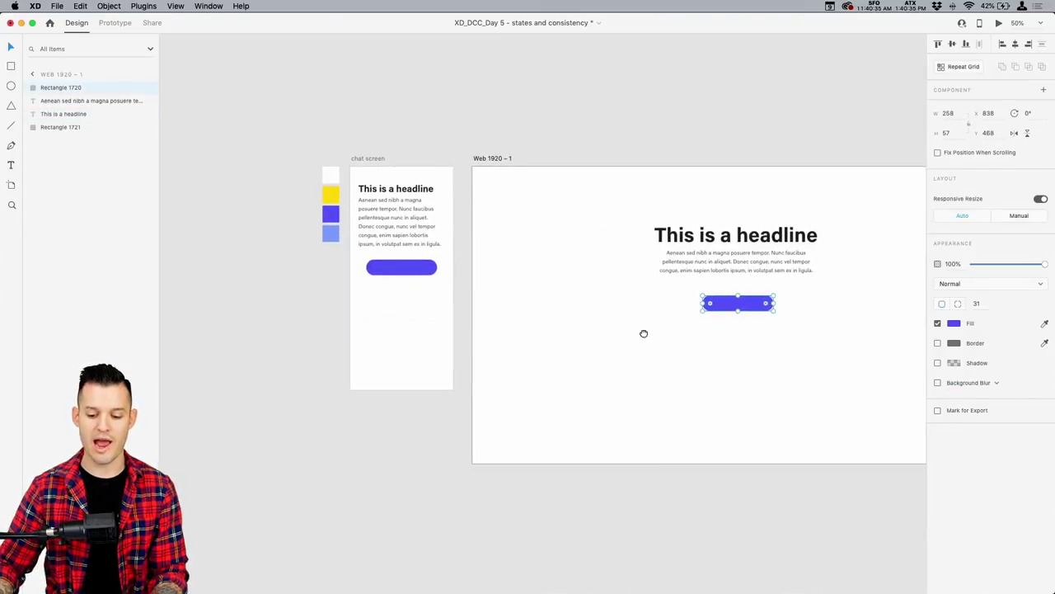
pyautogui.moveTo(644, 333); pyautogui.dragTo(597, 337)
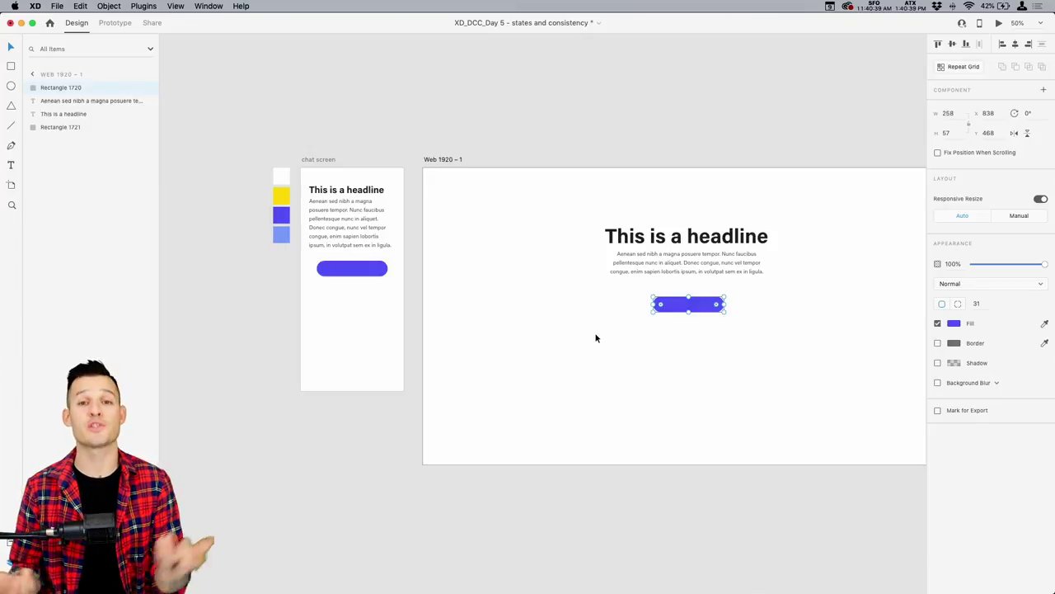
pyautogui.click(445, 160)
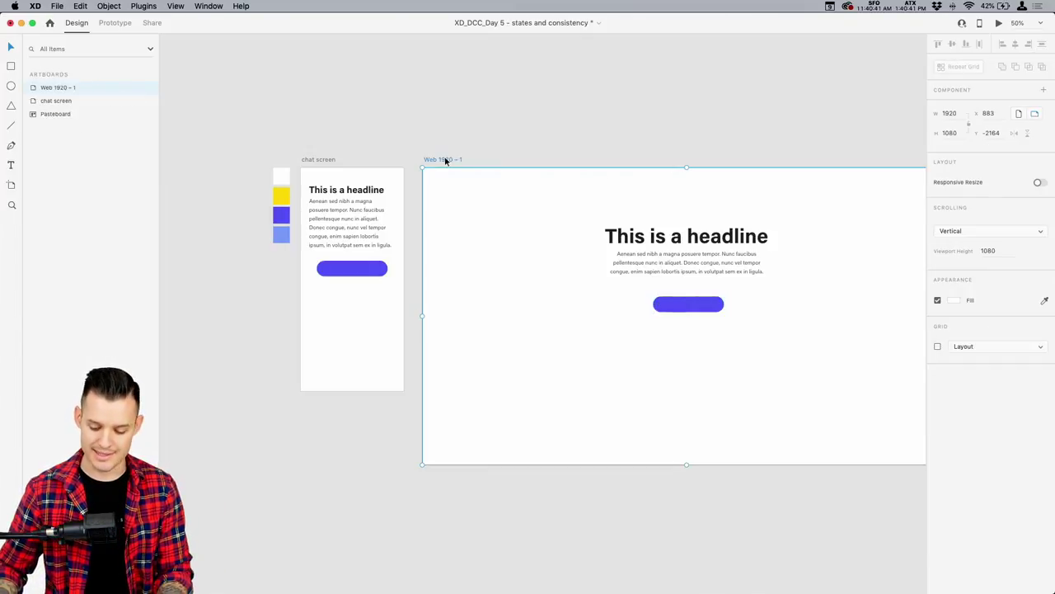
# - Delete the Web 1920 artboard so that only the chat screen artboard remains
pyautogui.press('Delete')
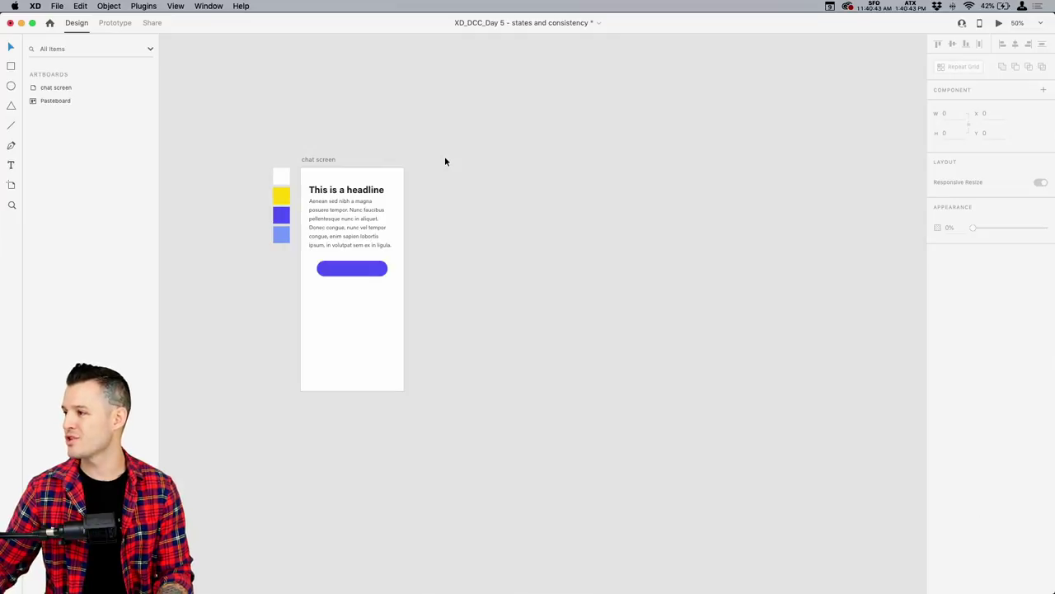
pyautogui.click(353, 173)
pyautogui.press('z')
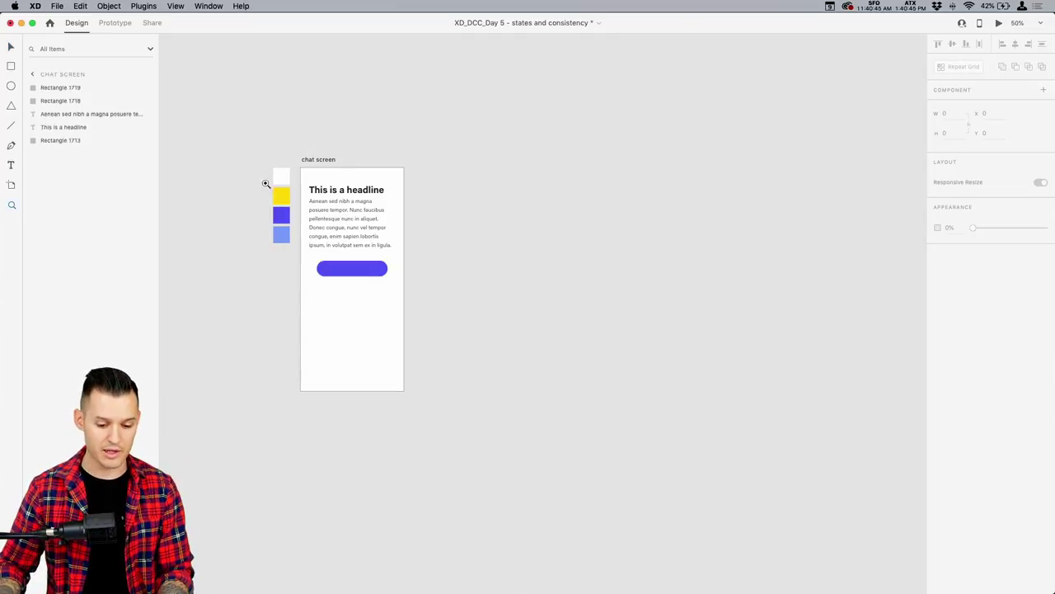
pyautogui.moveTo(266, 183); pyautogui.dragTo(470, 434)
pyautogui.press('v')
pyautogui.click(692, 331)
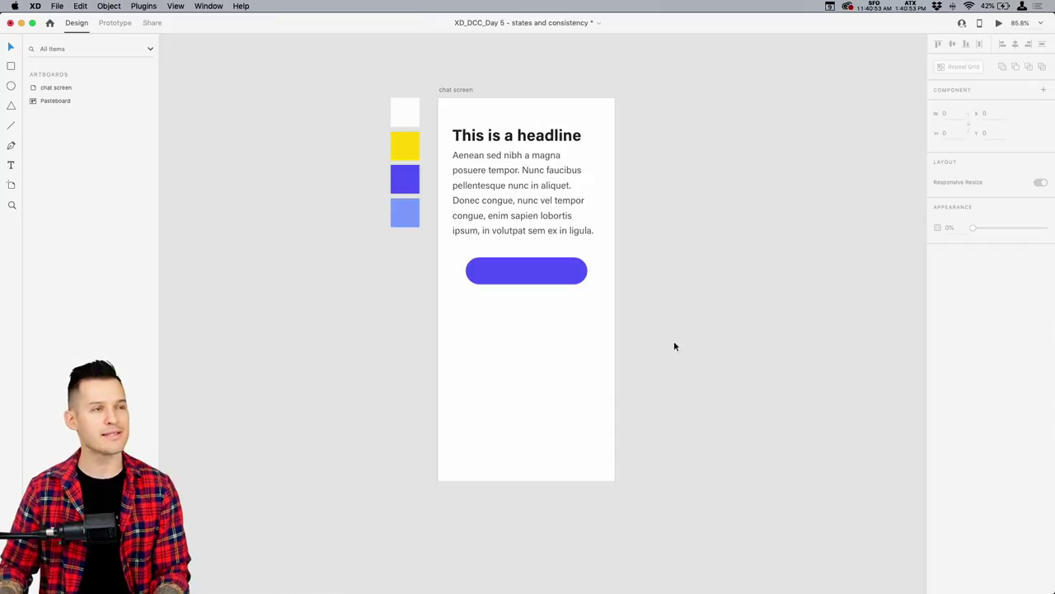
# - Move the transparent rectangle up to Y 449 on the chat screen and style it with the purple fill, no border and 100% opacity
pyautogui.click(499, 485)
pyautogui.moveTo(517, 484); pyautogui.dragTo(512, 317)
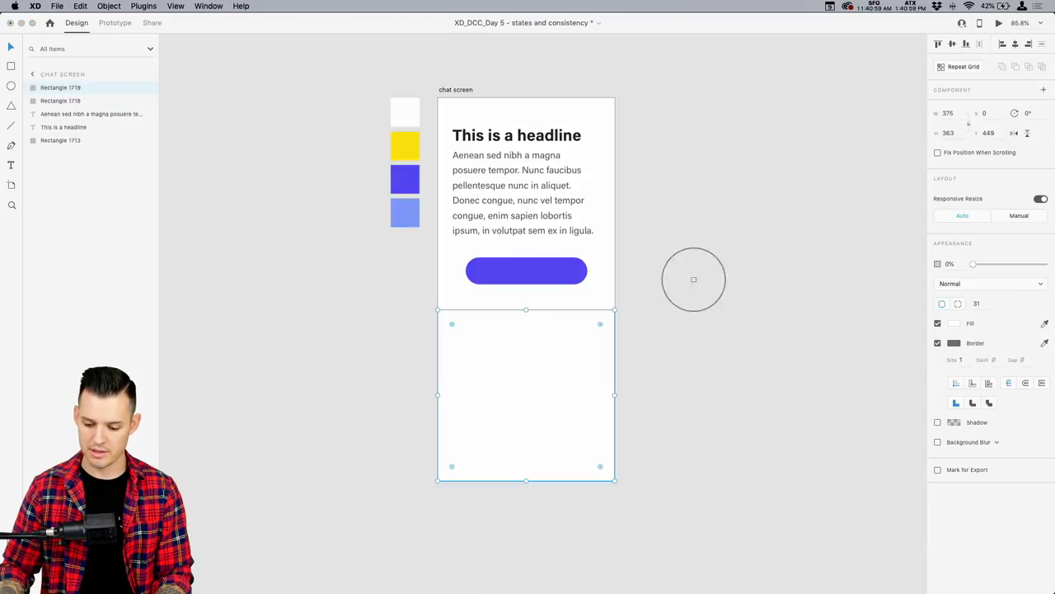
pyautogui.click(607, 283)
pyautogui.click(564, 397)
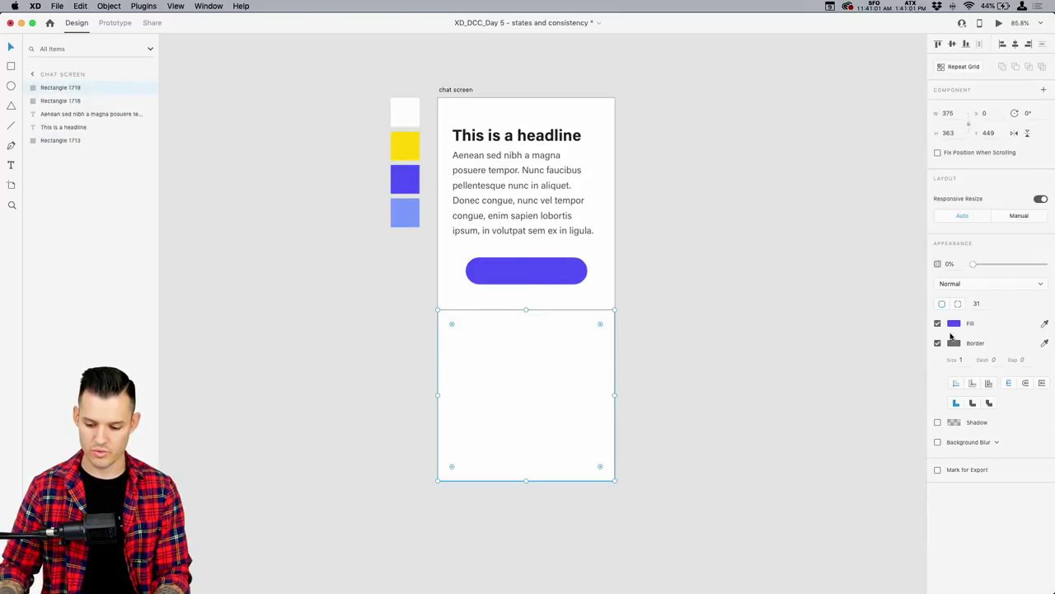
pyautogui.moveTo(974, 264); pyautogui.dragTo(1046, 264)
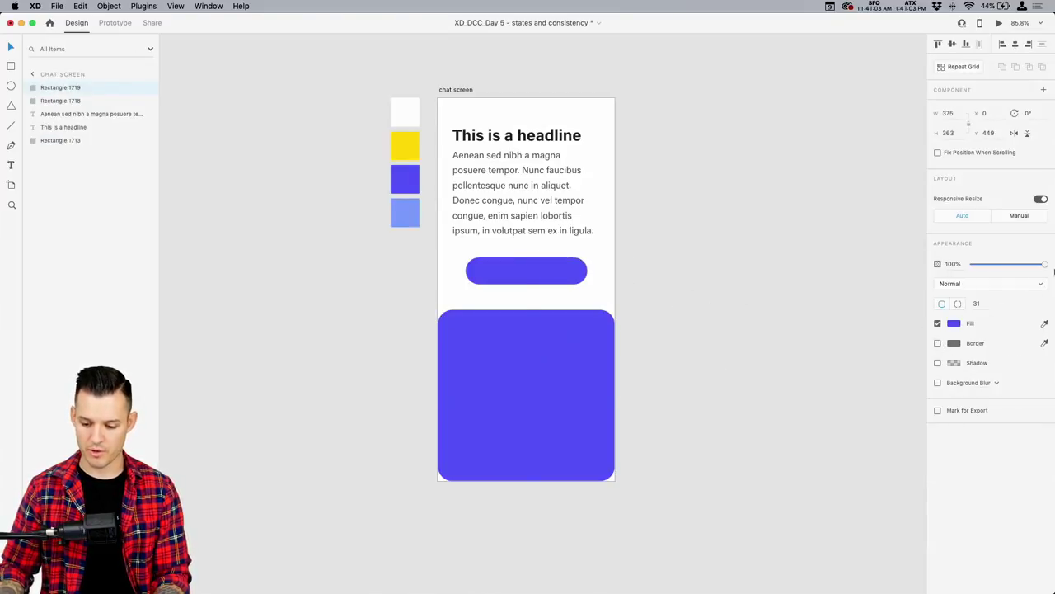
pyautogui.press('Escape')
# - Square off the purple panel's two bottom corners, keeping the 31 radius on the top corners
pyautogui.click(572, 363)
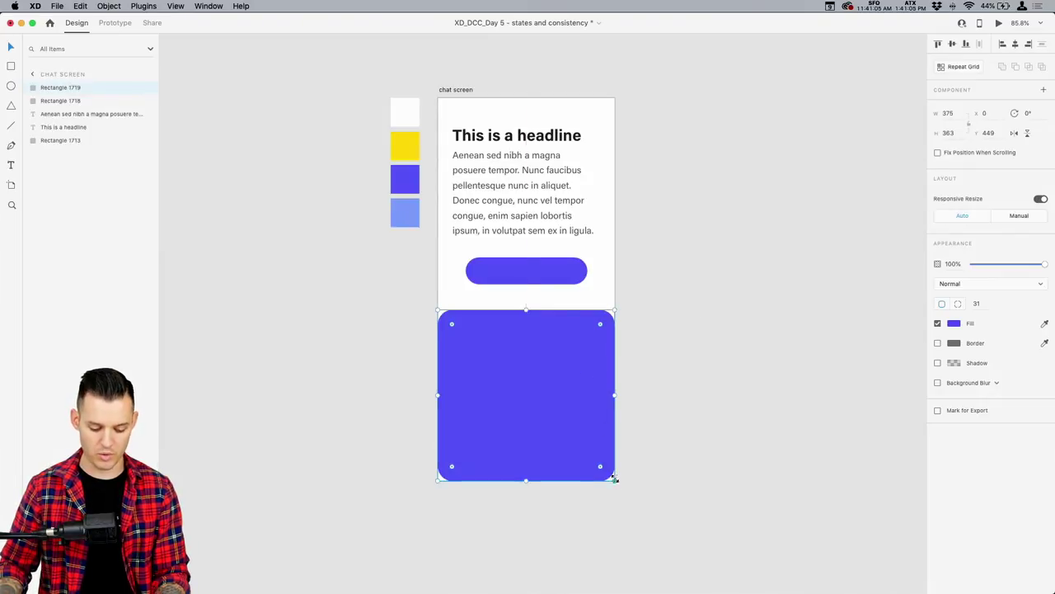
pyautogui.moveTo(600, 467); pyautogui.dragTo(610, 481)
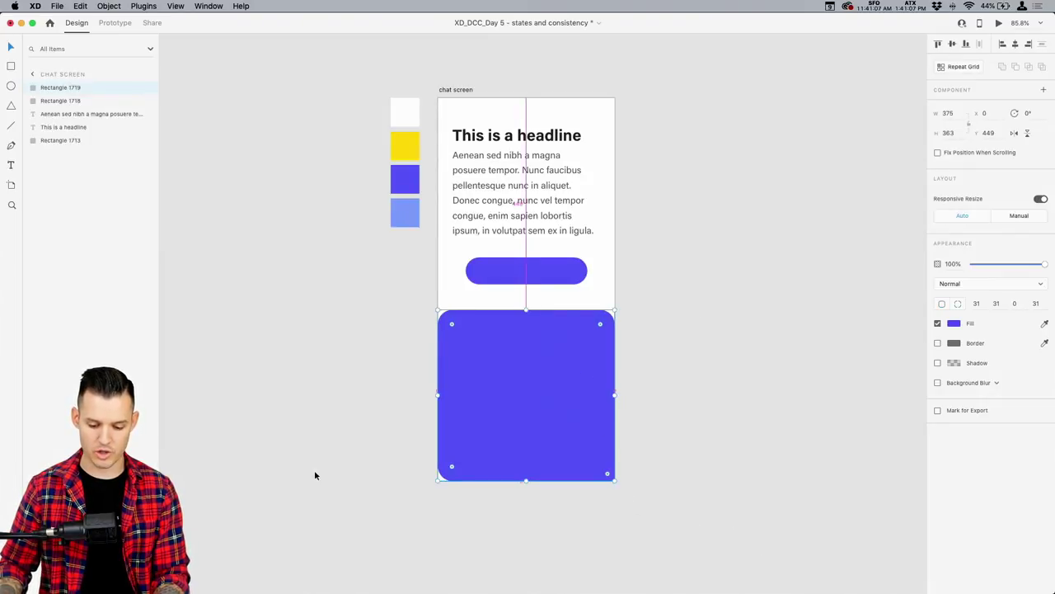
pyautogui.moveTo(452, 467); pyautogui.dragTo(708, 247)
pyautogui.click(640, 368)
# - Delete the purple button between the paragraph and the purple panel on the chat screen
pyautogui.press('z')
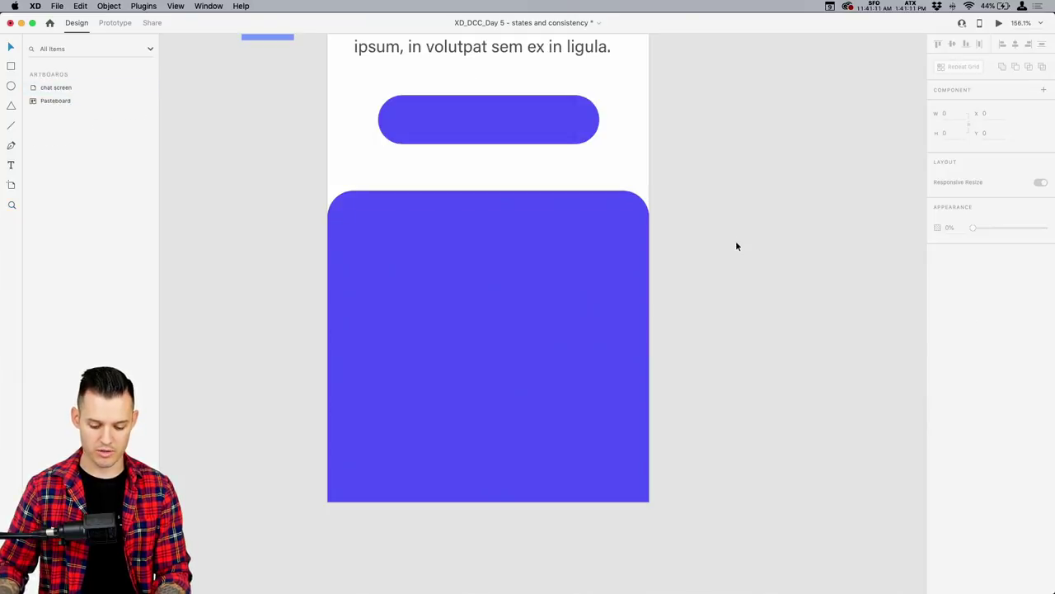
pyautogui.press('space')
pyautogui.moveTo(736, 191); pyautogui.dragTo(761, 261)
pyautogui.scroll(2, 794, 255)
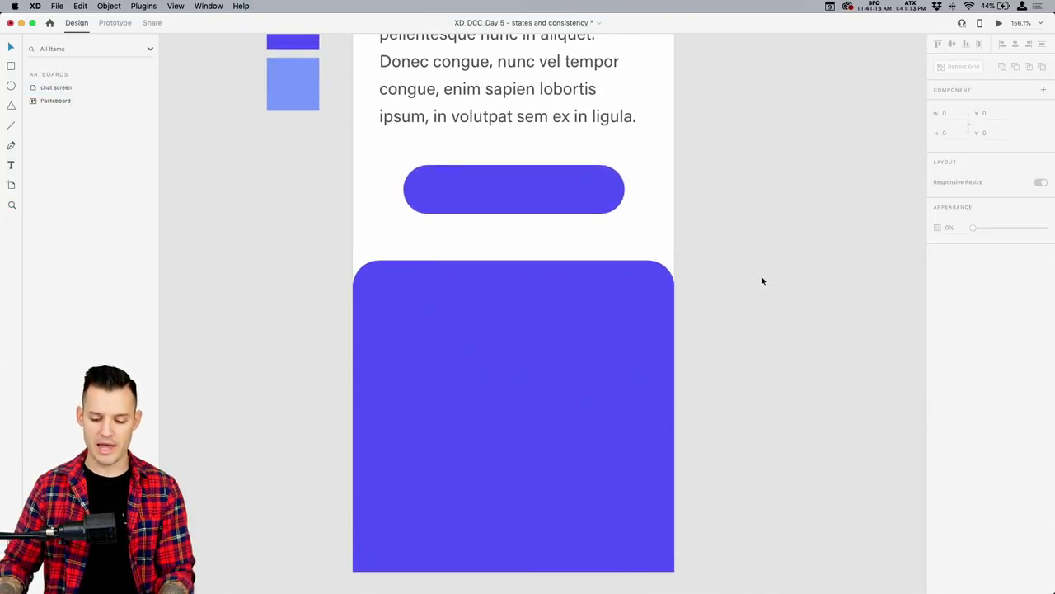
pyautogui.click(591, 325)
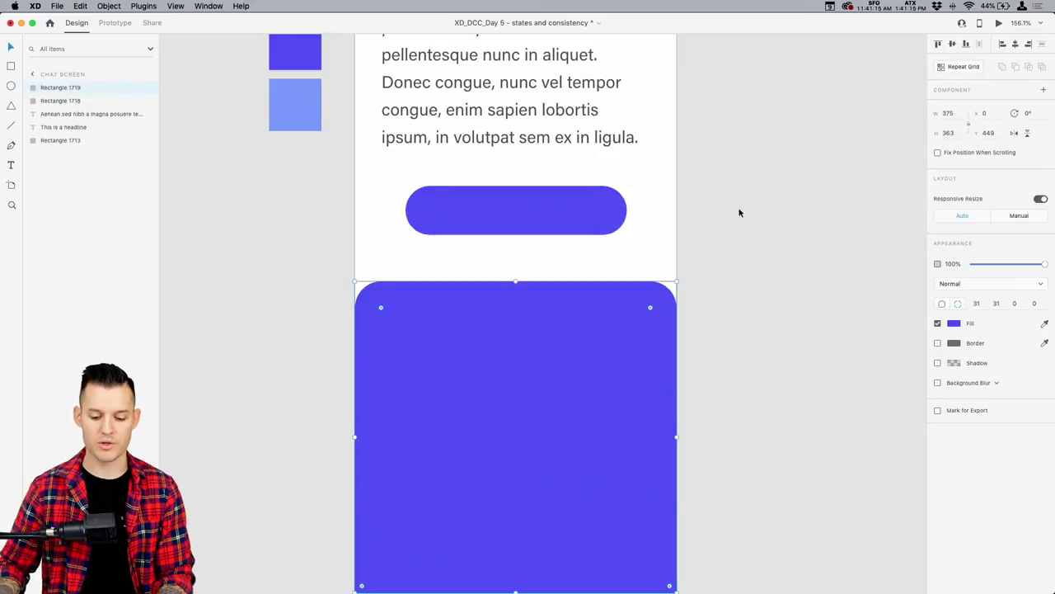
pyautogui.scroll(3, 575, 267)
pyautogui.click(575, 266)
pyautogui.press('Delete')
pyautogui.press('super+minus')
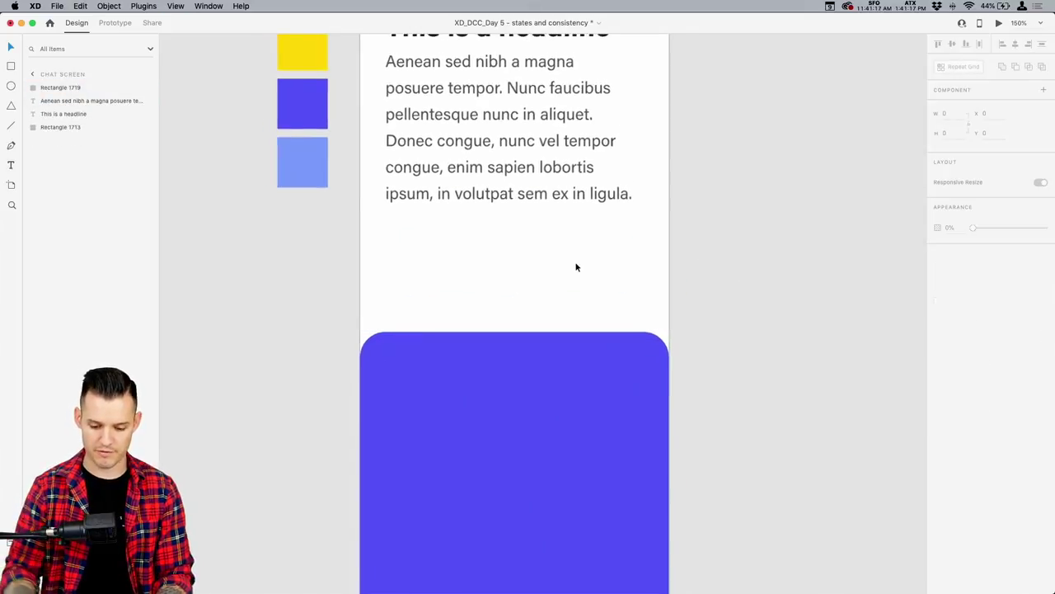
pyautogui.click(769, 219)
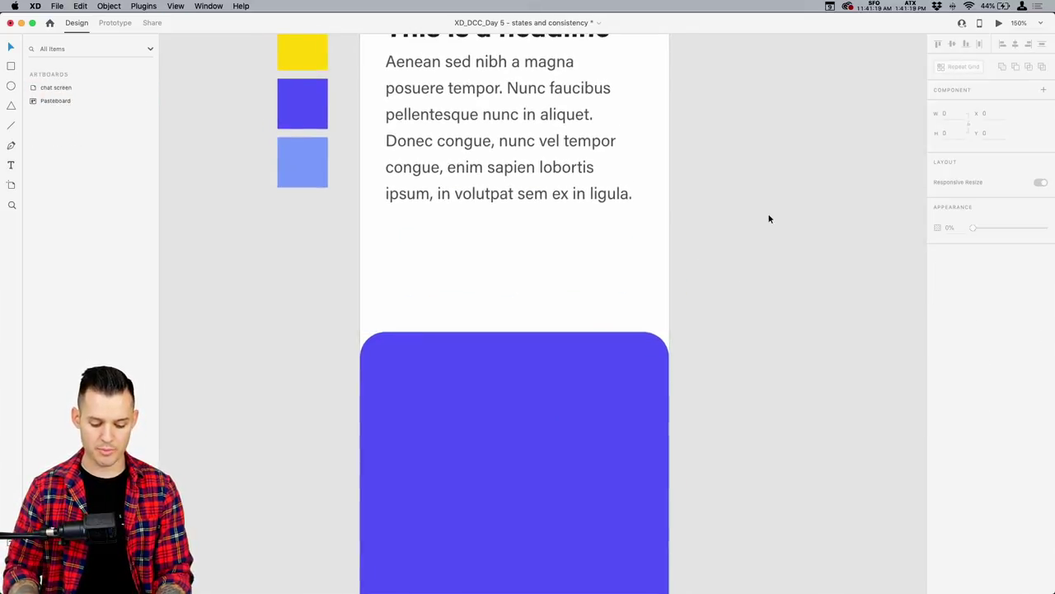
# - Place the "Man using chat" photo from the chat Creative Cloud library onto the pasteboard and close the library window
pyautogui.press('super+shift+l')
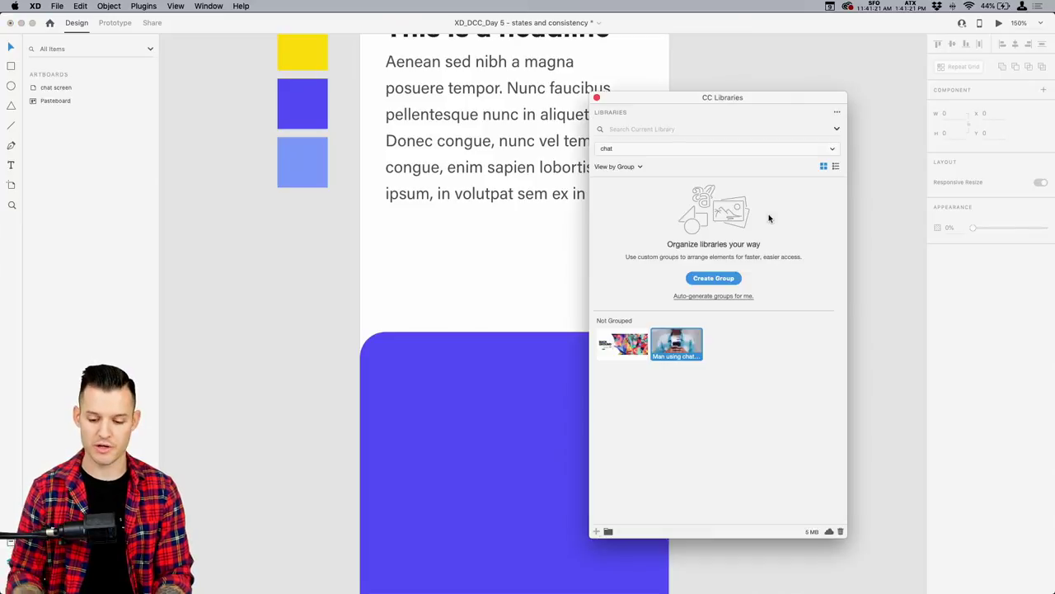
pyautogui.moveTo(704, 91); pyautogui.dragTo(496, 95)
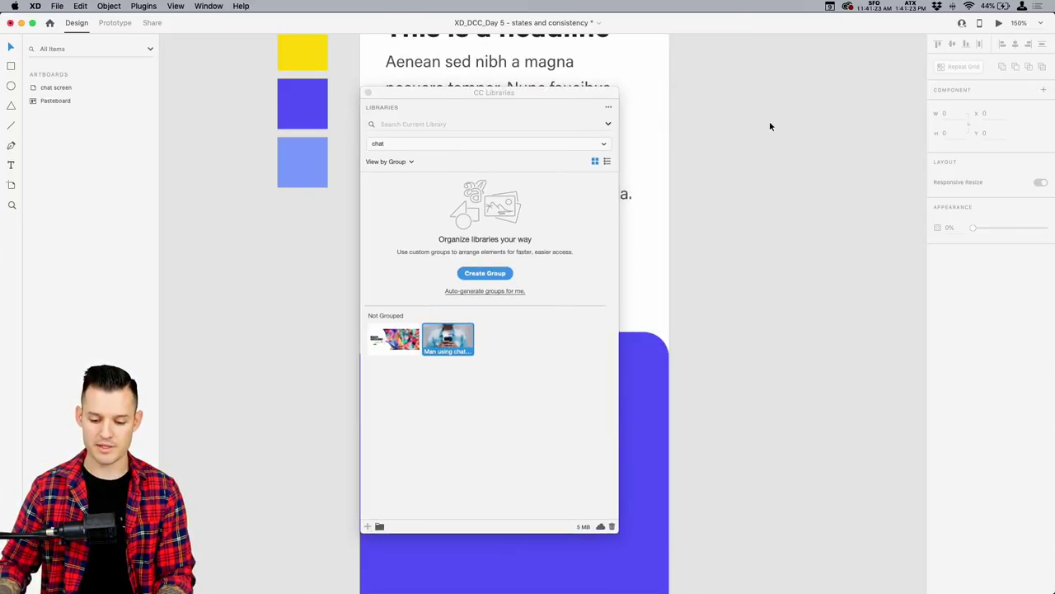
pyautogui.press('super+minus')
pyautogui.press('super+minus')
pyautogui.moveTo(574, 95); pyautogui.dragTo(359, 82)
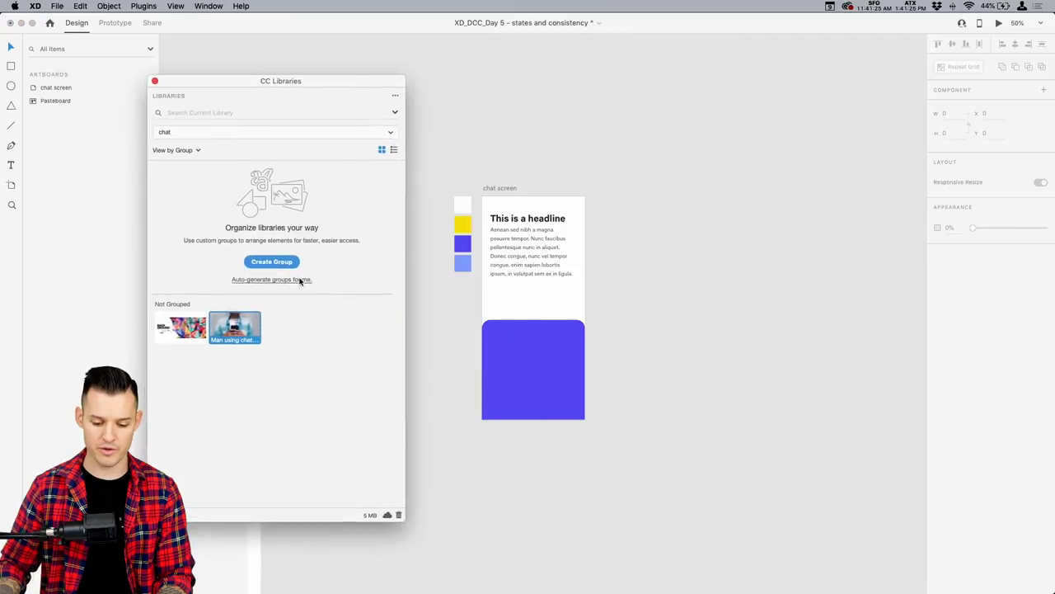
pyautogui.moveTo(245, 322); pyautogui.dragTo(836, 224)
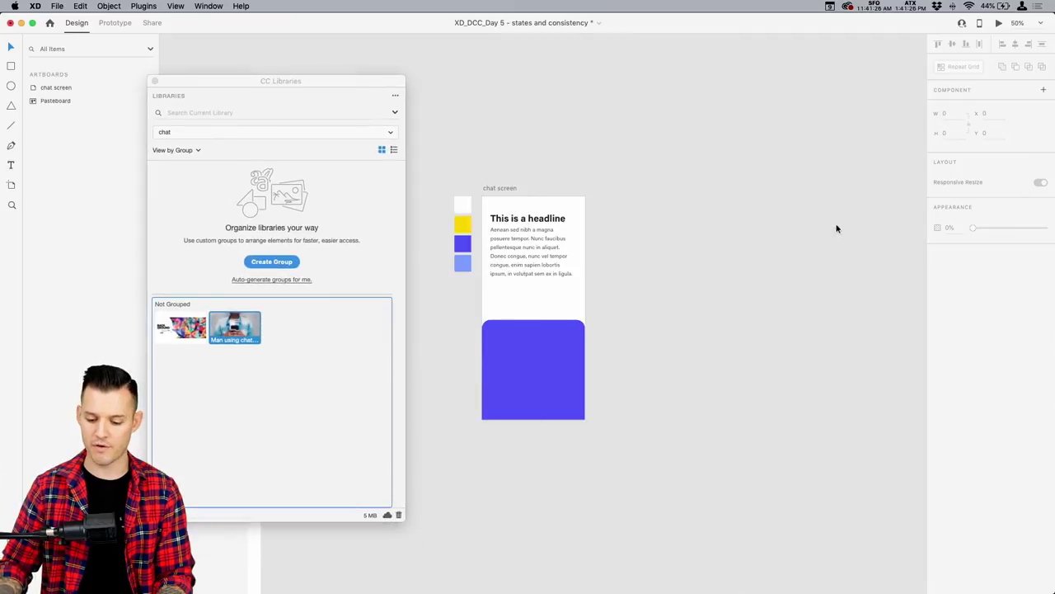
pyautogui.click(155, 81)
pyautogui.click(692, 196)
pyautogui.press('super+minus')
pyautogui.press('super+minus')
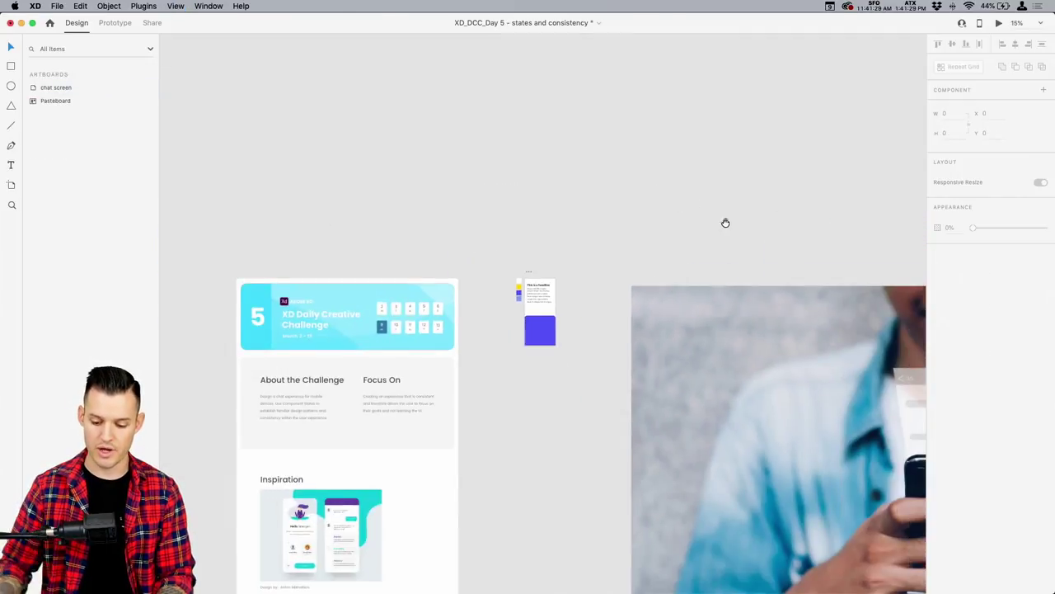
# - Scale the placed photo down proportionally to about 808 × 492
pyautogui.moveTo(725, 222); pyautogui.dragTo(630, 104)
pyautogui.moveTo(681, 243); pyautogui.dragTo(669, 235)
pyautogui.hscroll(6, 678, 268)
pyautogui.scroll(-3, 677, 268)
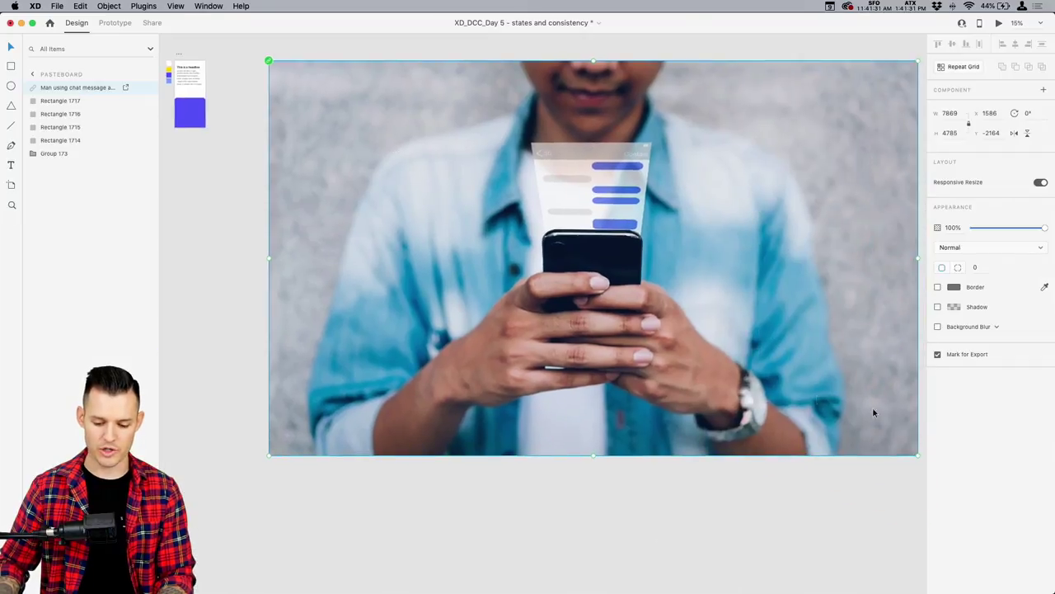
pyautogui.moveTo(917, 455); pyautogui.dragTo(379, 107)
pyautogui.hscroll(-4, 498, 189)
pyautogui.scroll(2, 498, 189)
pyautogui.scroll(5, 384, 141)
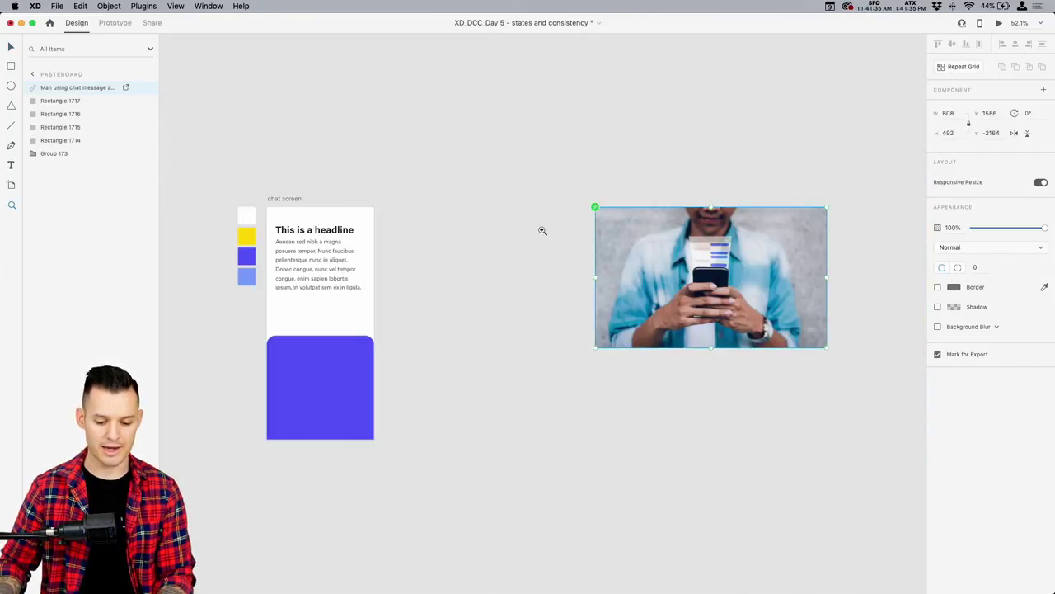
# - Move the headline, paragraph and white rectangle off the chat screen onto the pasteboard, and move the photo over the artboard's upper part
pyautogui.moveTo(435, 224); pyautogui.dragTo(483, 353)
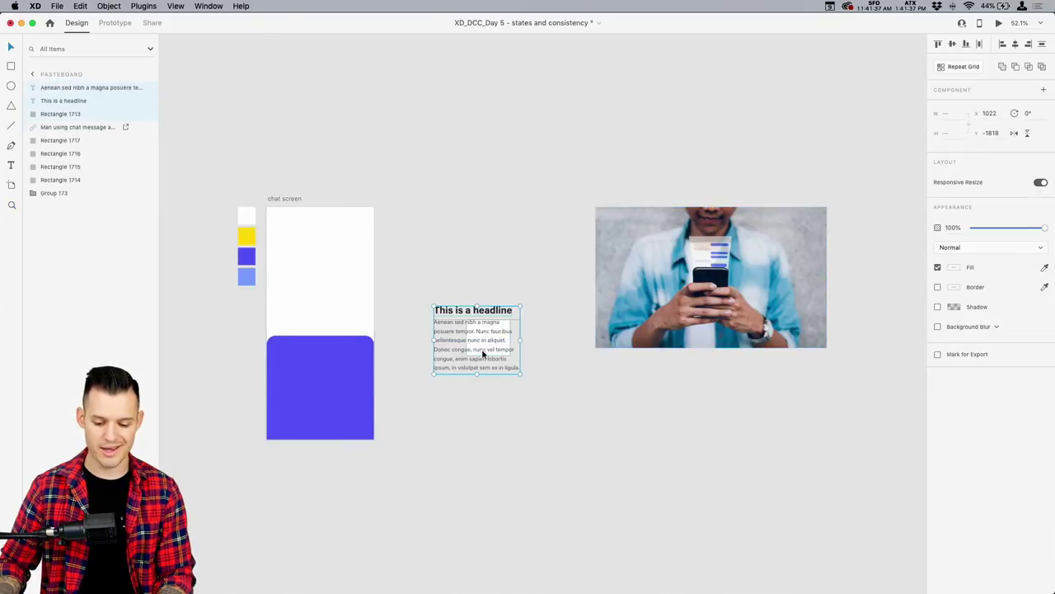
pyautogui.moveTo(660, 288); pyautogui.dragTo(392, 220)
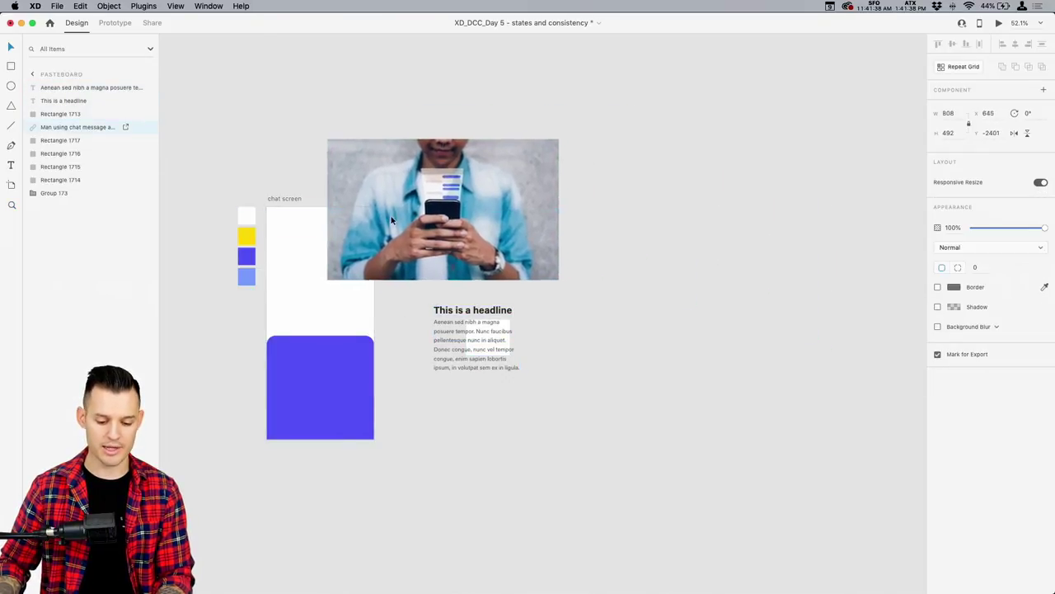
# - Switch to the Creative Cloud app and look through the graphics stored in the chat library
pyautogui.click(847, 6)
pyautogui.moveTo(536, 132); pyautogui.dragTo(612, 99)
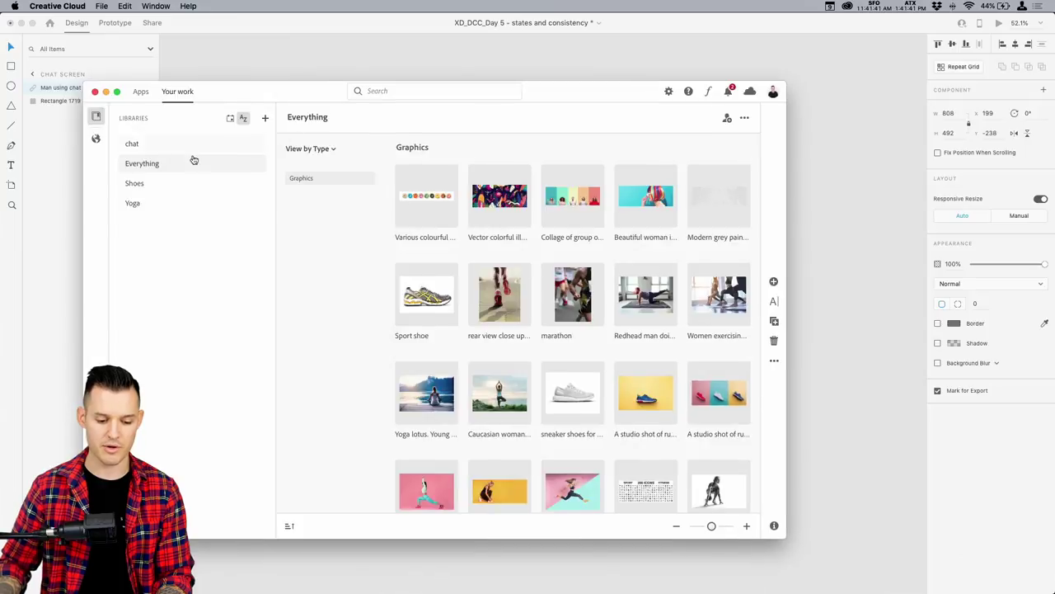
pyautogui.click(146, 145)
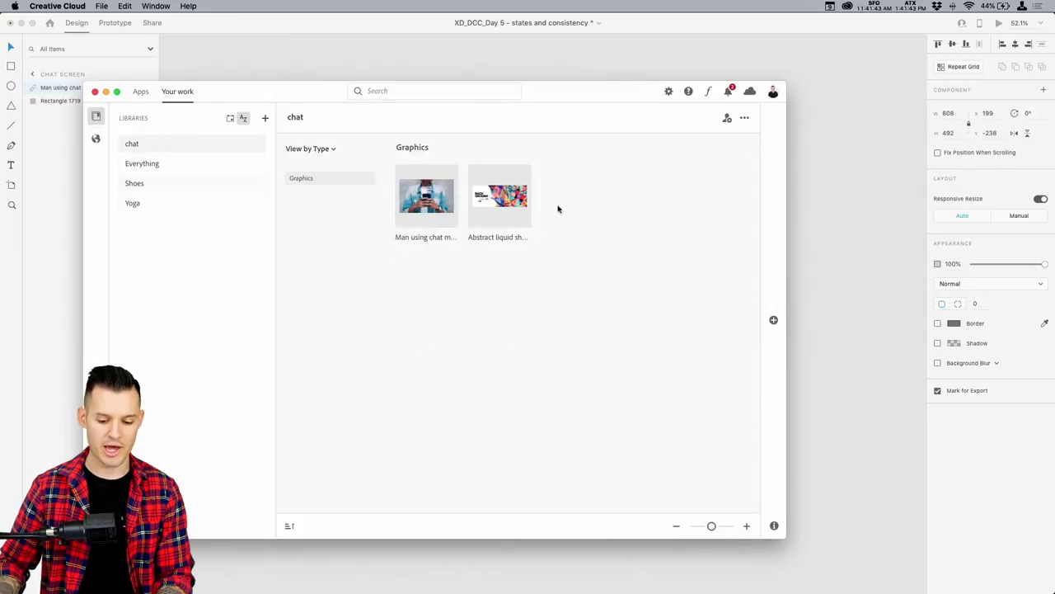
pyautogui.click(95, 92)
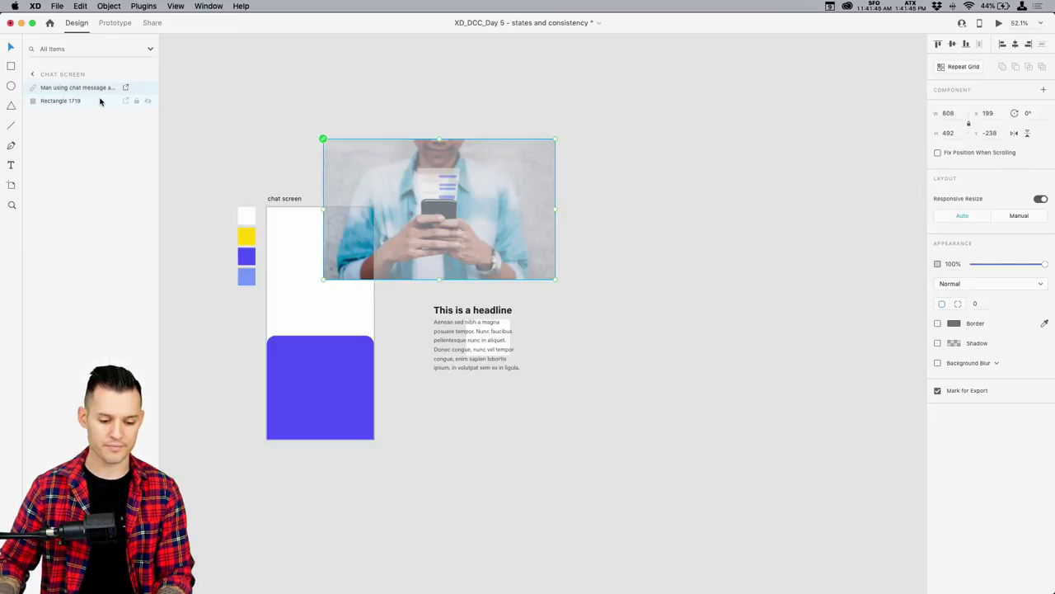
# - Switch to Chrome and look over the Adobe Fonts home page
pyautogui.press('super+Tab')
pyautogui.click(512, 308)
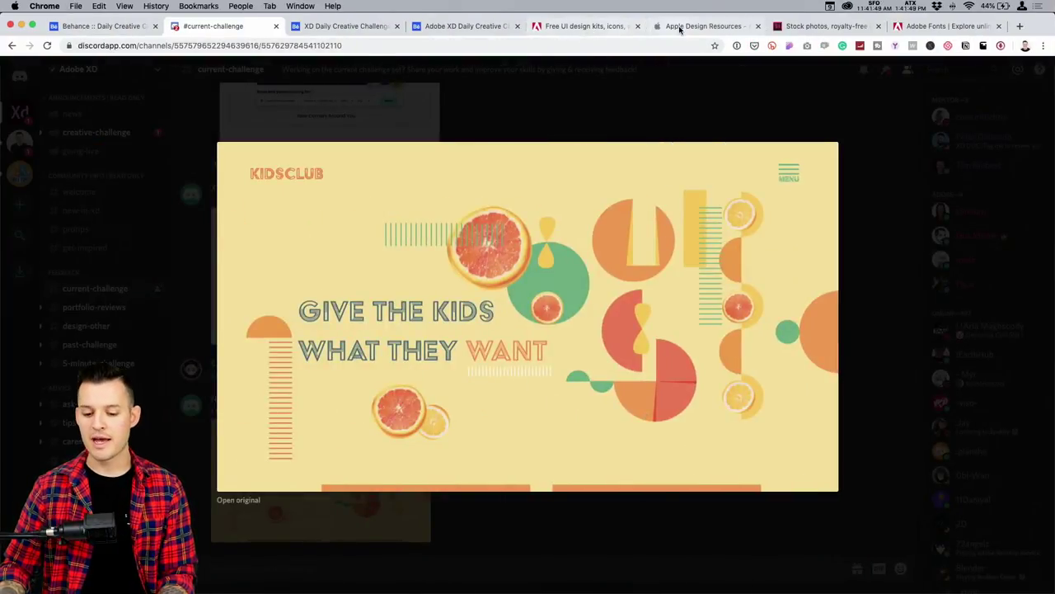
pyautogui.click(948, 26)
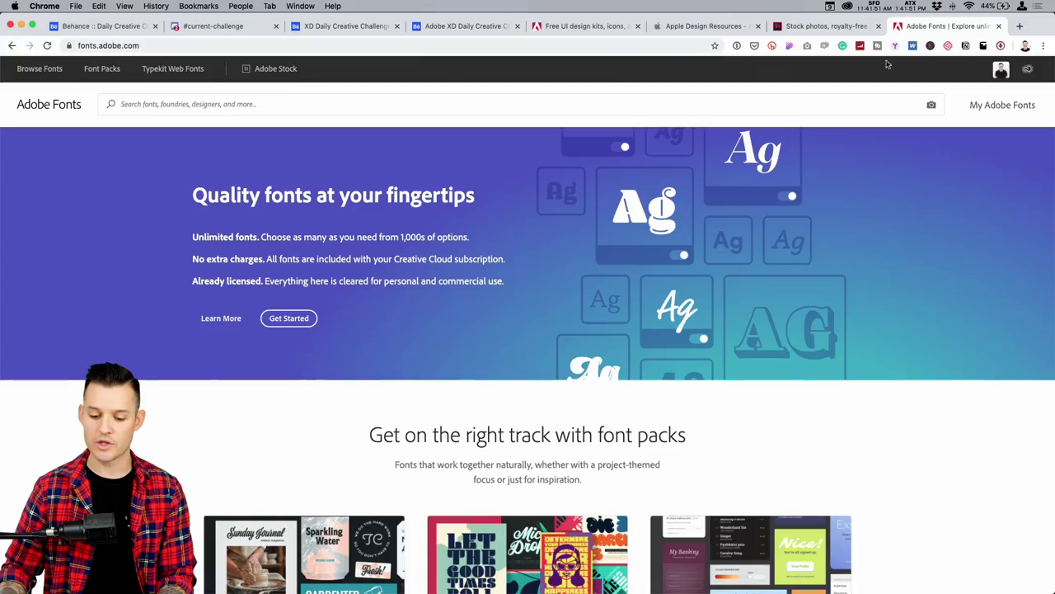
pyautogui.scroll(-5, 822, 310)
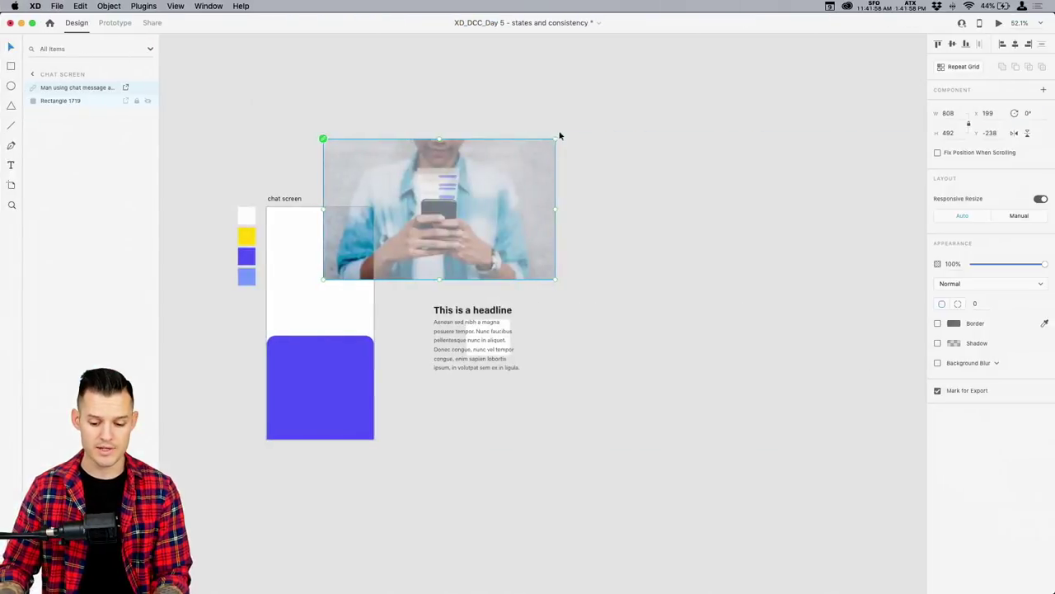
# - Move the photo to the chat screen's left edge and scale it to 375 × 228 so it spans the artboard's width
pyautogui.click(582, 203)
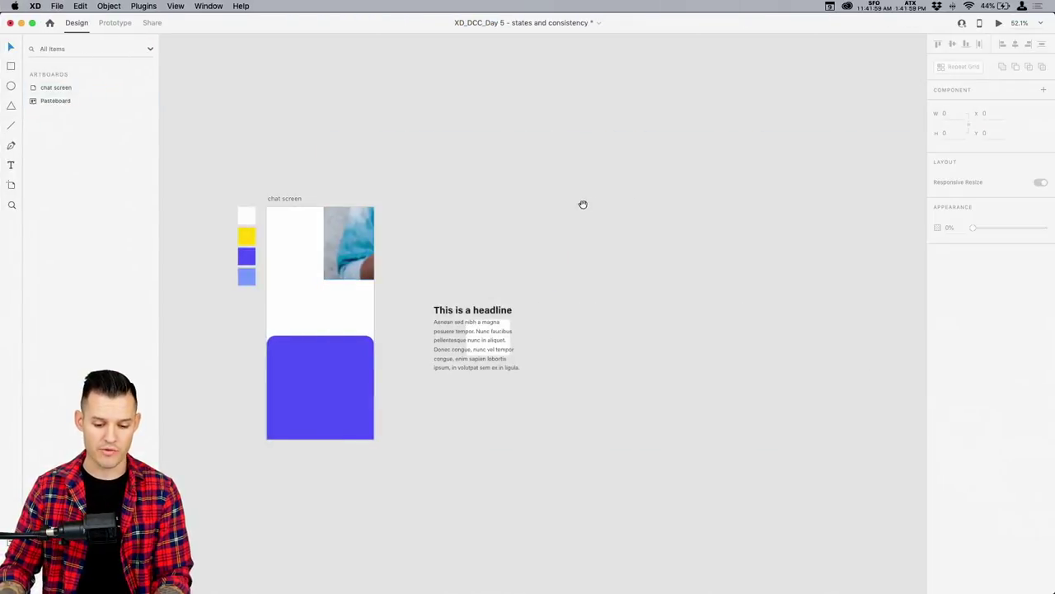
pyautogui.hscroll(-3, 489, 238)
pyautogui.doubleClick(463, 234)
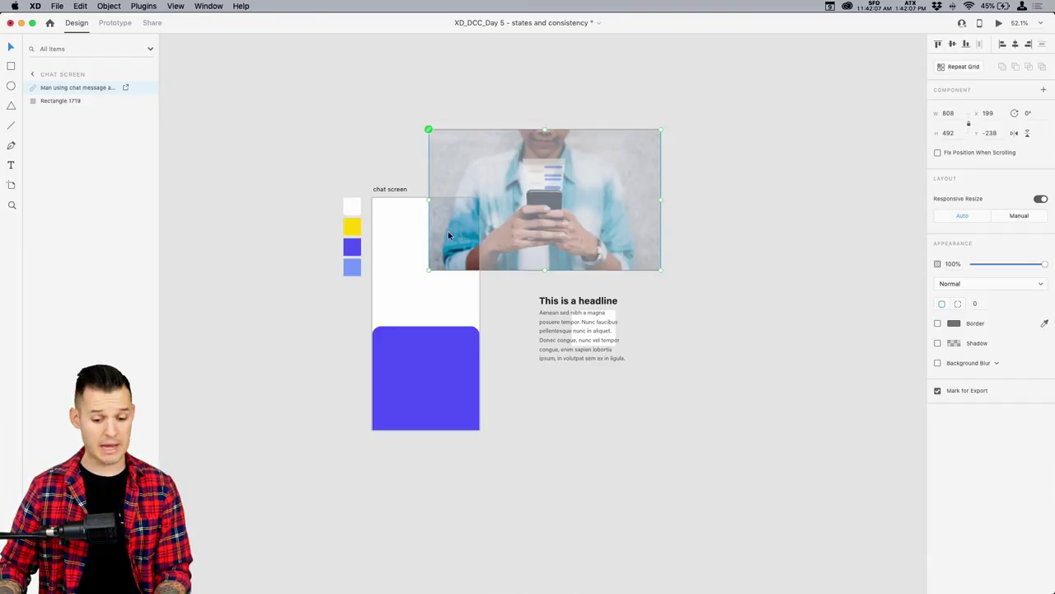
pyautogui.moveTo(450, 234); pyautogui.dragTo(402, 230)
pyautogui.moveTo(604, 130); pyautogui.dragTo(503, 205)
pyautogui.press('super+1')
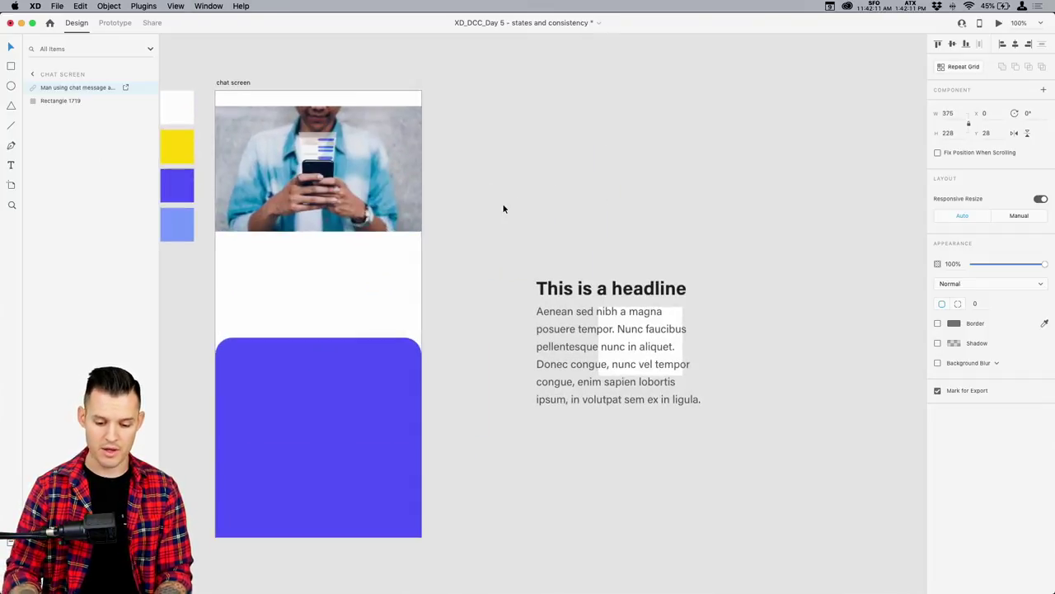
# - Align the photo with the chat screen's top edge and enlarge it proportionally until it overflows both sides of the artboard
pyautogui.hscroll(-5, 520, 198)
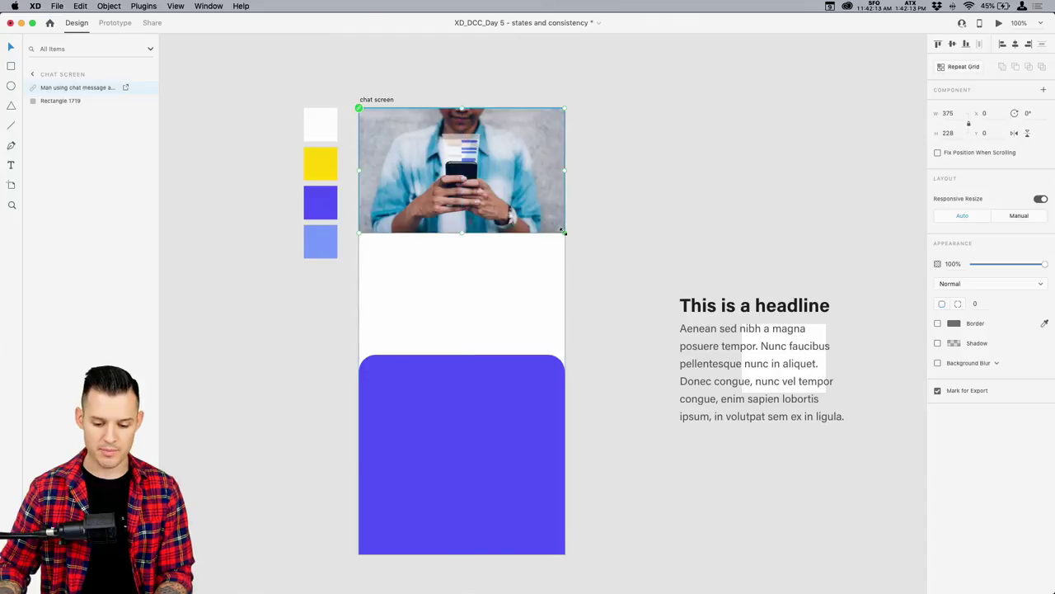
pyautogui.moveTo(565, 238); pyautogui.dragTo(683, 281)
pyautogui.moveTo(516, 179); pyautogui.dragTo(513, 222)
# - Extend the purple panel's top edge upward to just below the phone in the photo and bring the panel to the front
pyautogui.click(476, 379)
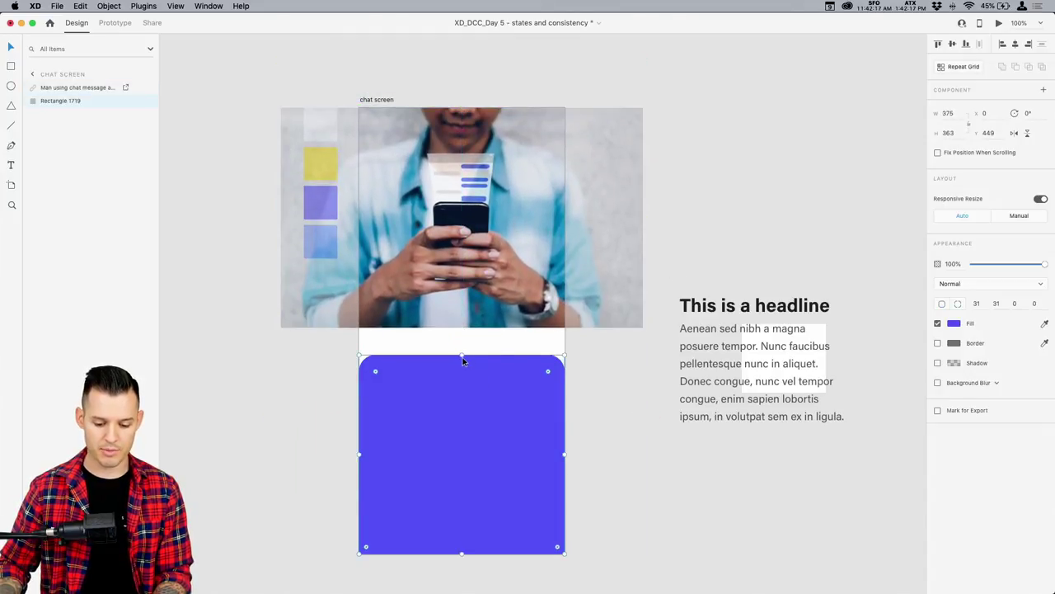
pyautogui.moveTo(462, 357); pyautogui.dragTo(464, 292)
pyautogui.press('super+shift+bracketright')
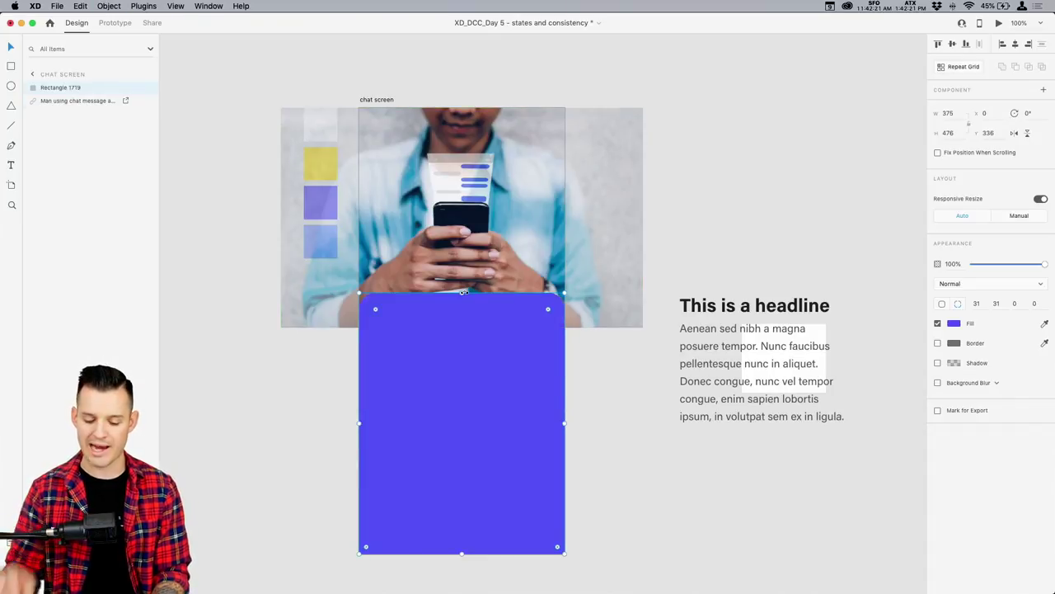
pyautogui.moveTo(465, 298); pyautogui.dragTo(465, 241)
pyautogui.click(624, 385)
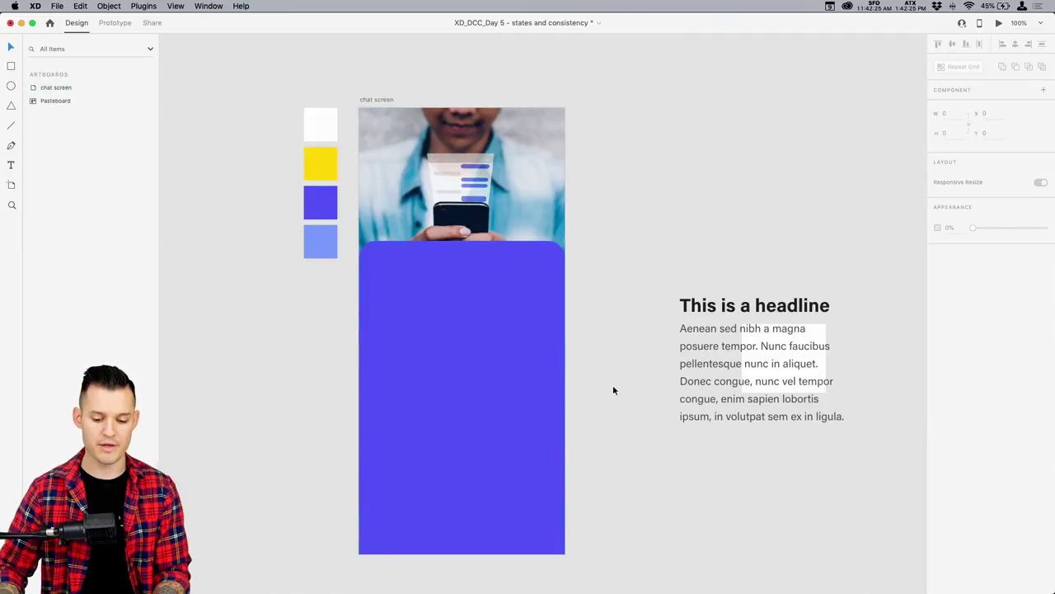
# - Lower the purple panel's top edge slightly to Y 255 and move the sample headline and paragraph onto the panel
pyautogui.click(480, 251)
pyautogui.moveTo(463, 241); pyautogui.dragTo(462, 248)
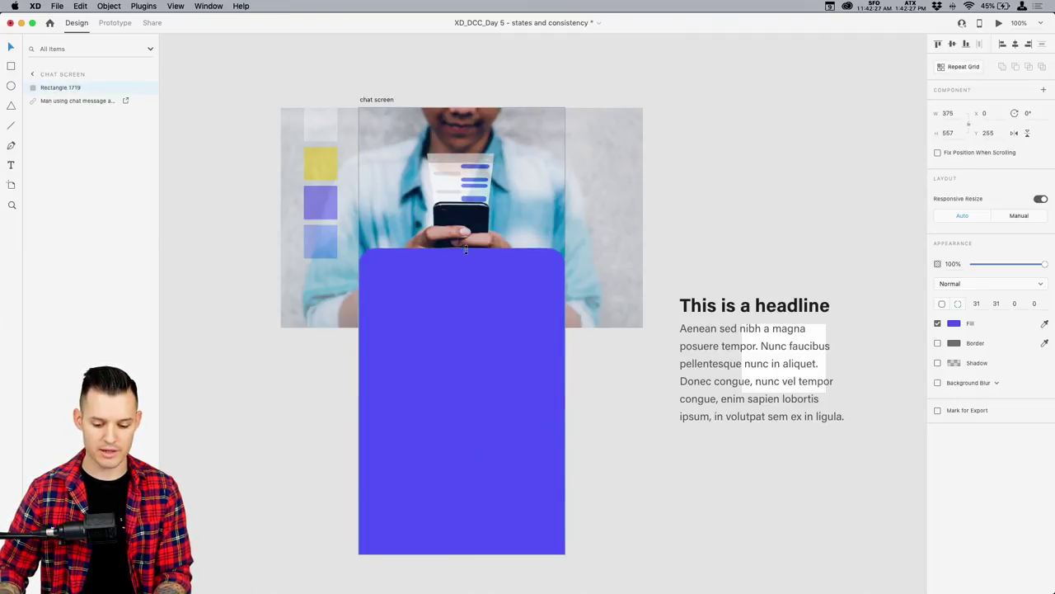
pyautogui.click(709, 367)
pyautogui.keyDown('shift'); pyautogui.click(725, 307); pyautogui.keyUp('shift')
pyautogui.moveTo(725, 306); pyautogui.dragTo(356, 306)
pyautogui.click(652, 256)
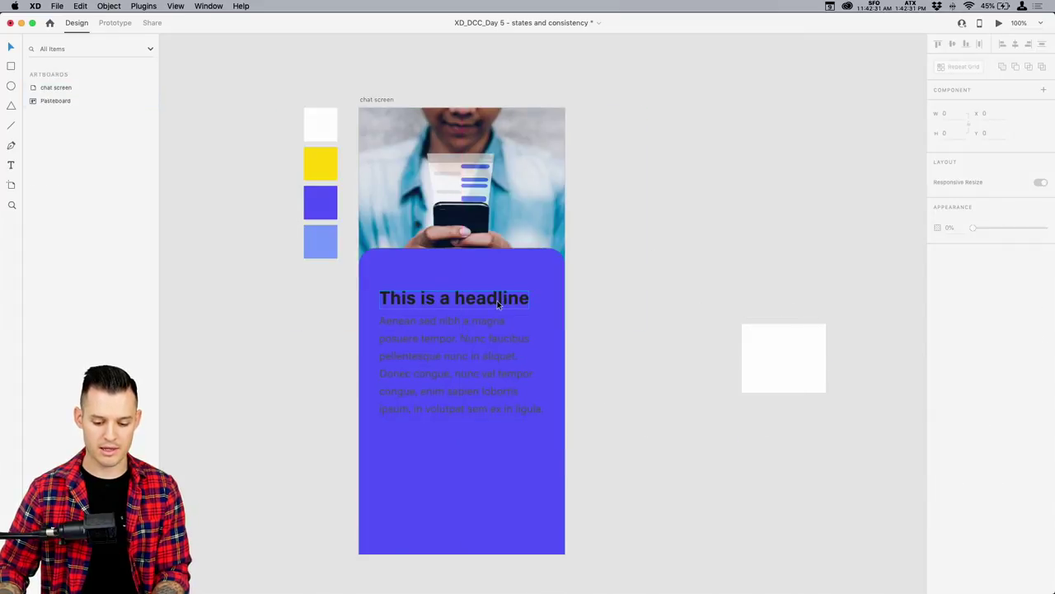
# - Replace the headline text on the purple panel with "Chat like a pro"
pyautogui.doubleClick(497, 300)
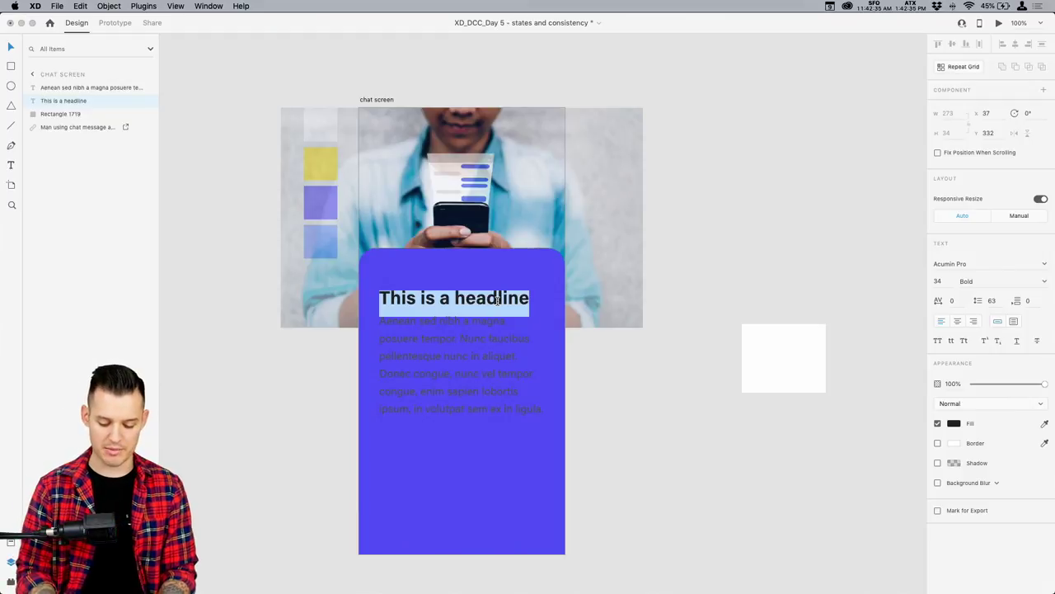
pyautogui.write('Chat like a pro')
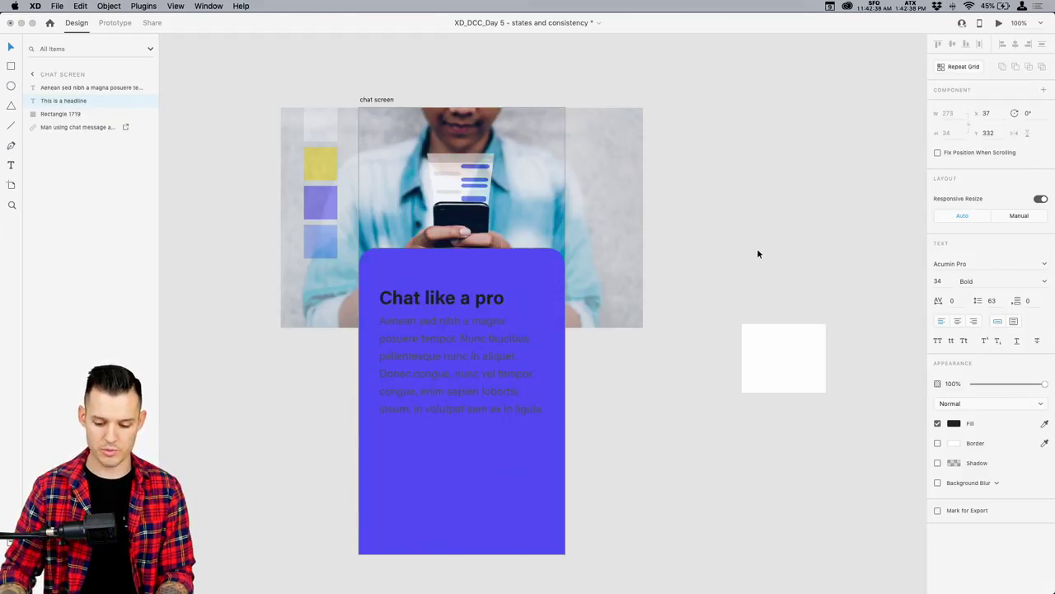
pyautogui.press('Escape')
# - Change the fill color of both the headline and the paragraph below it to white
pyautogui.click(955, 423)
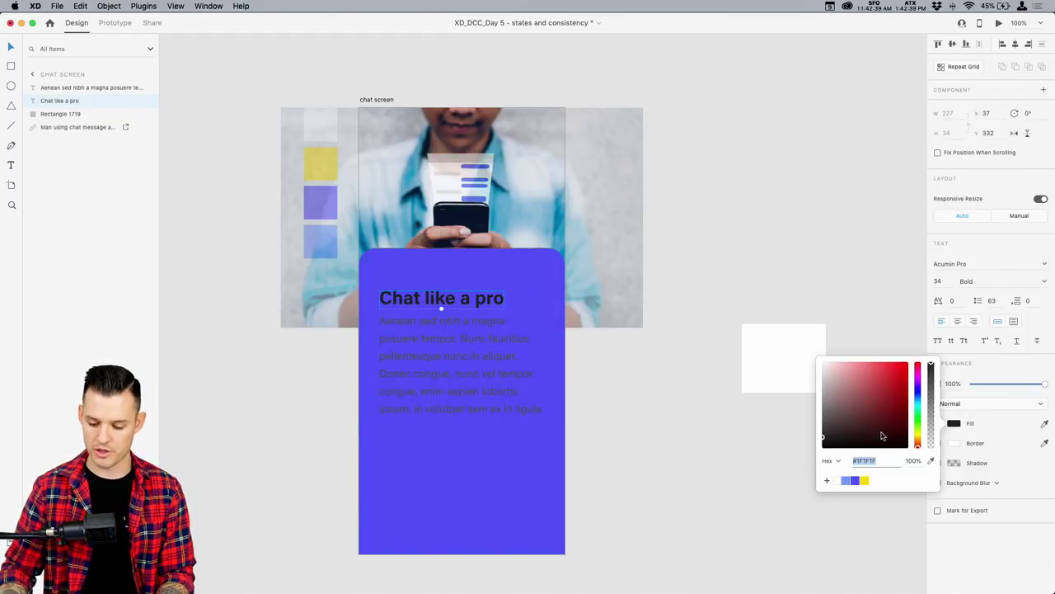
pyautogui.moveTo(883, 437); pyautogui.dragTo(737, 283)
pyautogui.click(737, 283)
pyautogui.click(483, 374)
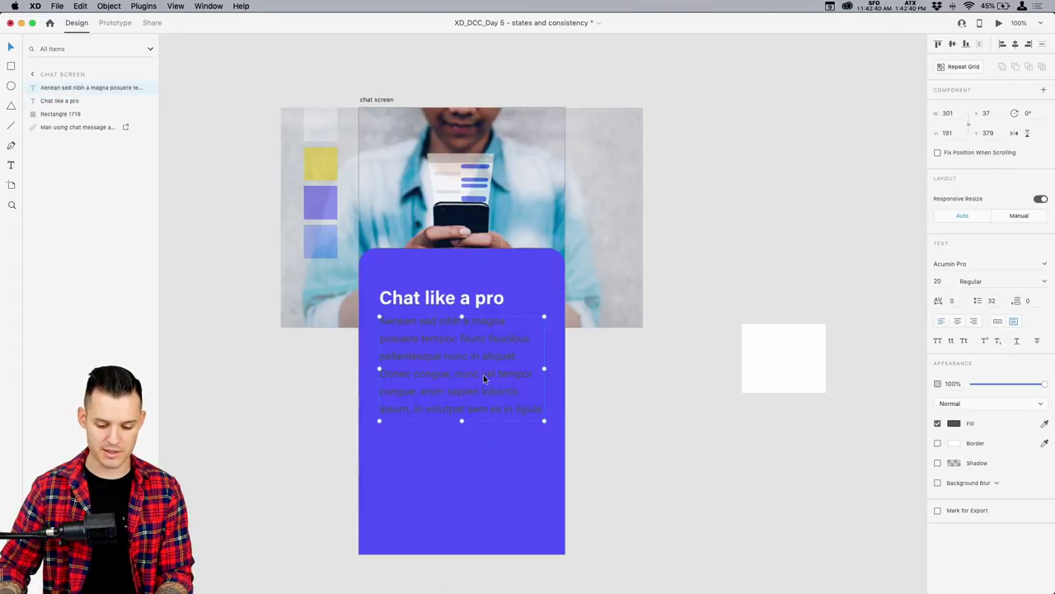
pyautogui.click(951, 428)
pyautogui.click(825, 363)
pyautogui.click(733, 256)
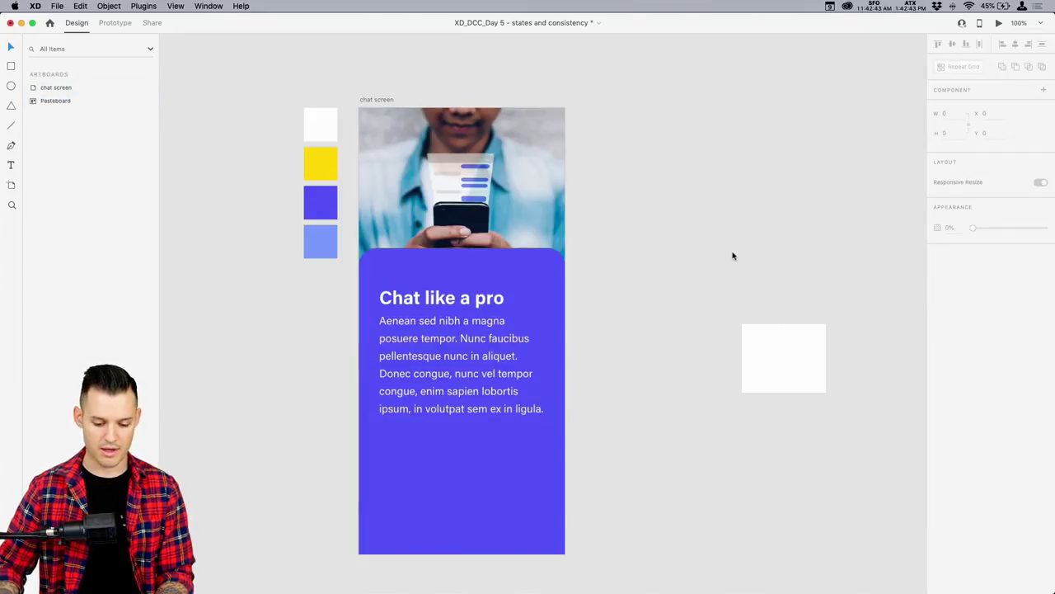
# - Replace the paragraph with "Using the chatApp+ you can chat with friends like a pro" and shorten its text box to a height of 66
pyautogui.click(425, 356)
pyautogui.doubleClick(425, 357)
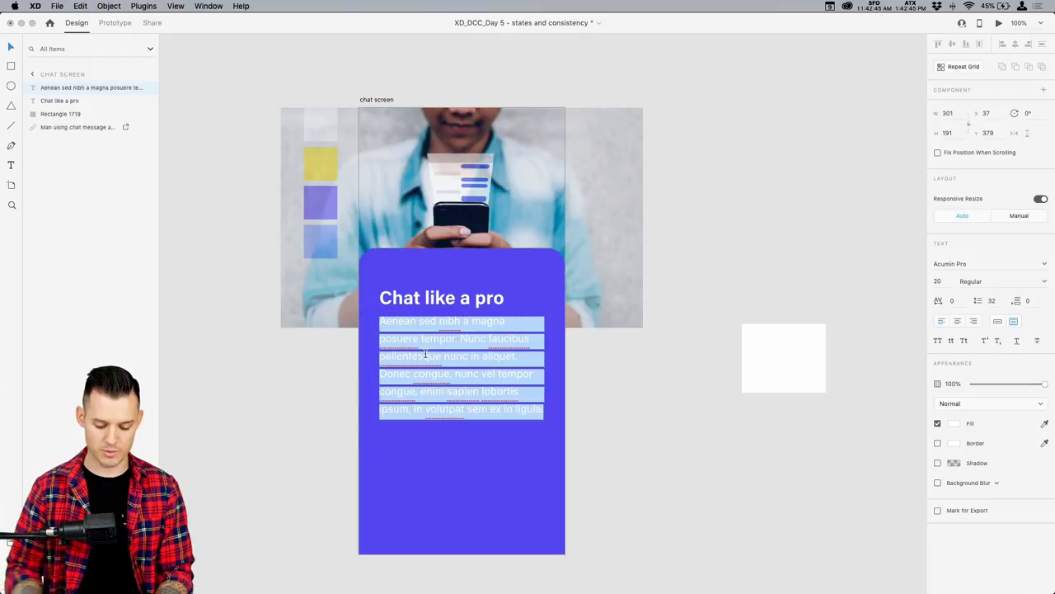
pyautogui.write('Using the cha')
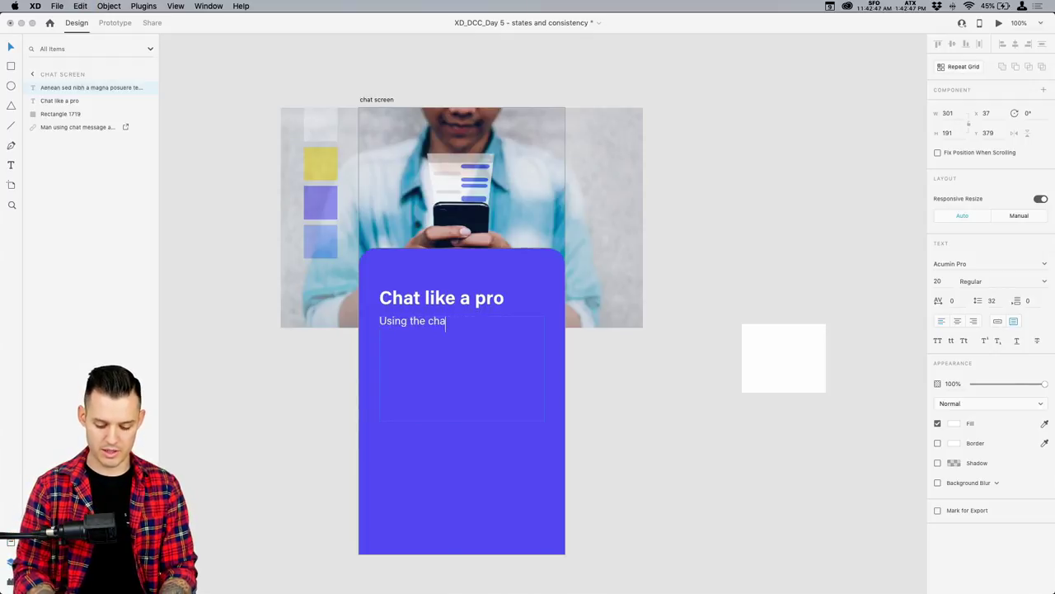
pyautogui.write('tApp')
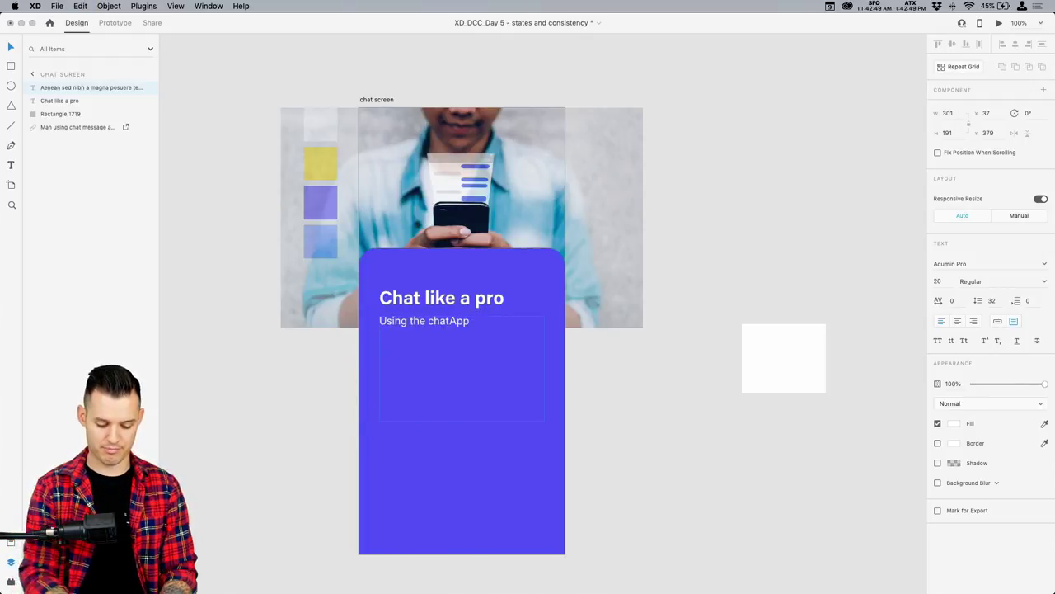
pyautogui.write('+')
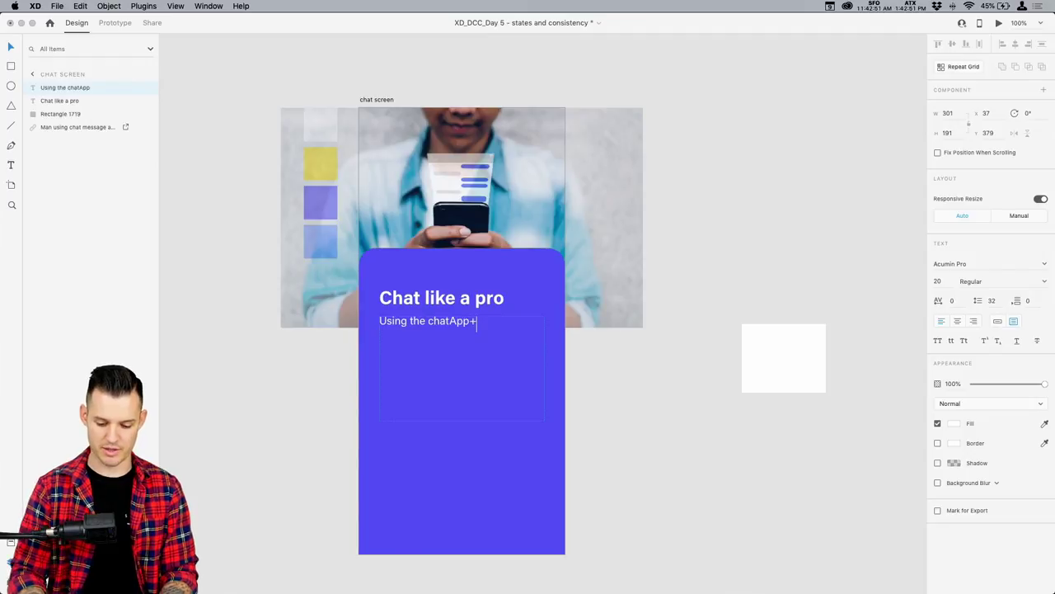
pyautogui.write(' you can')
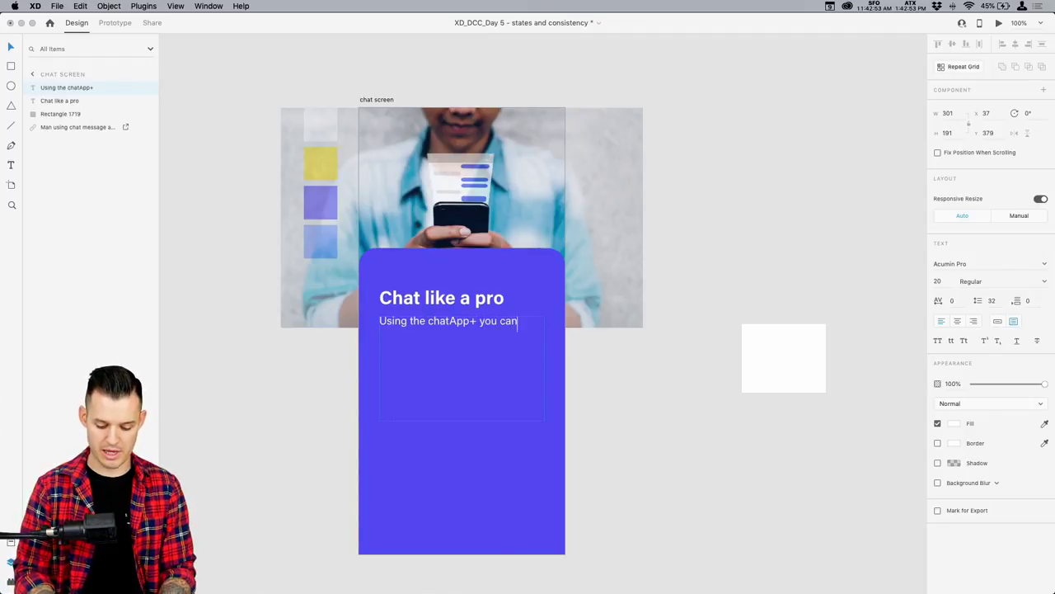
pyautogui.write(' chat with friends like a pro')
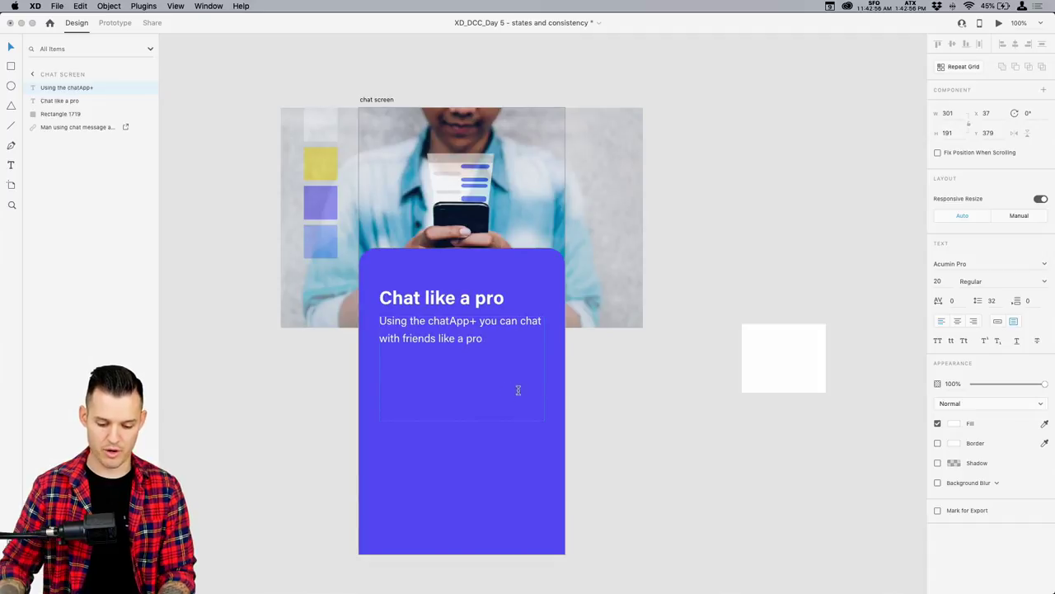
pyautogui.press('Escape')
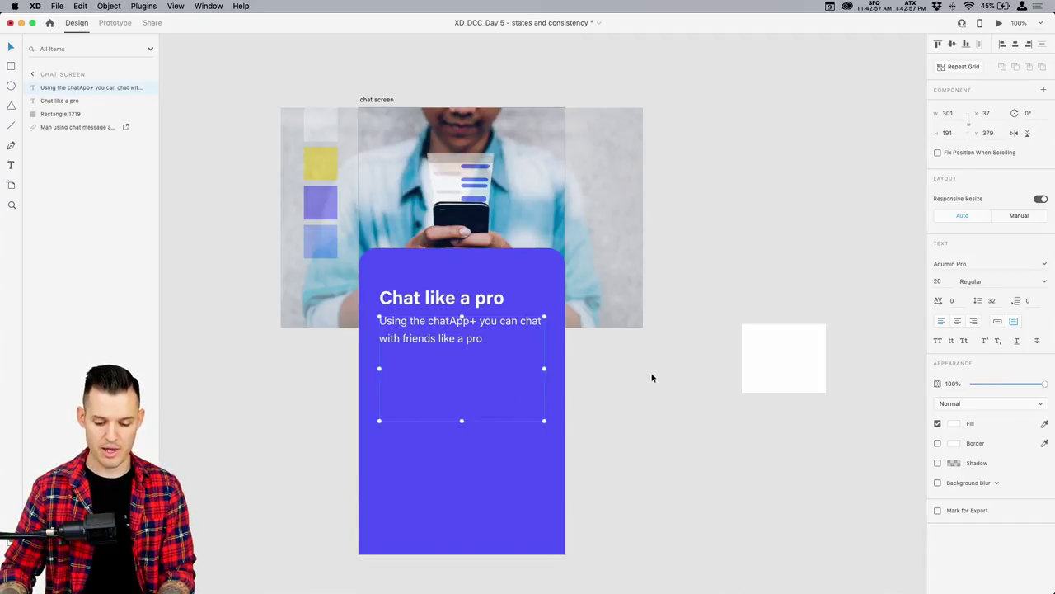
pyautogui.moveTo(462, 421); pyautogui.dragTo(464, 353)
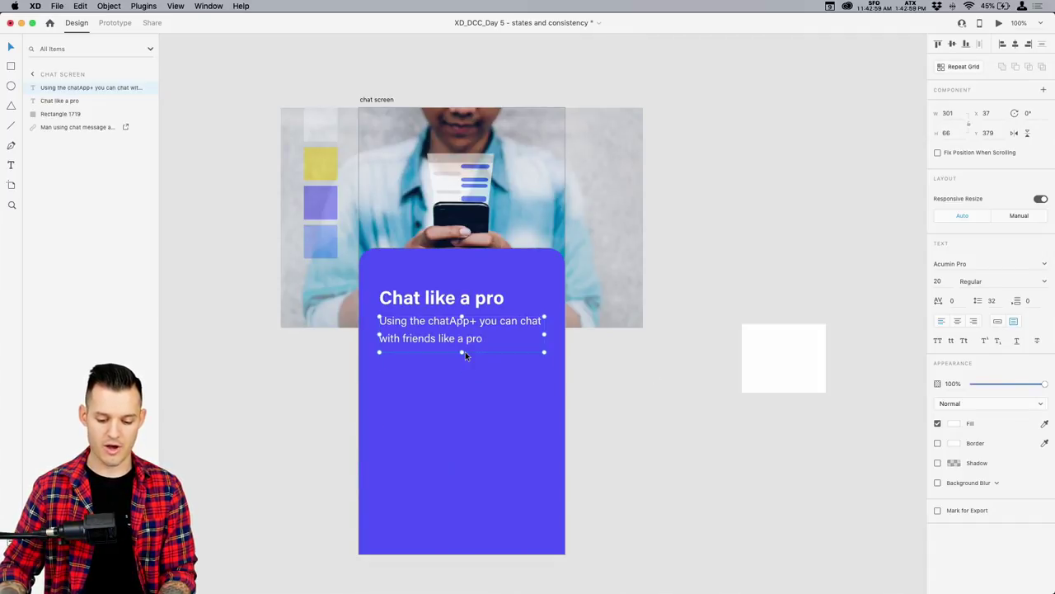
# - Widen the gap between the headline and the paragraph slightly and reposition both texts together on the purple panel
pyautogui.doubleClick(460, 300)
pyautogui.keyDown('shift'); pyautogui.click(452, 333); pyautogui.keyUp('shift')
pyautogui.moveTo(453, 332); pyautogui.dragTo(453, 324)
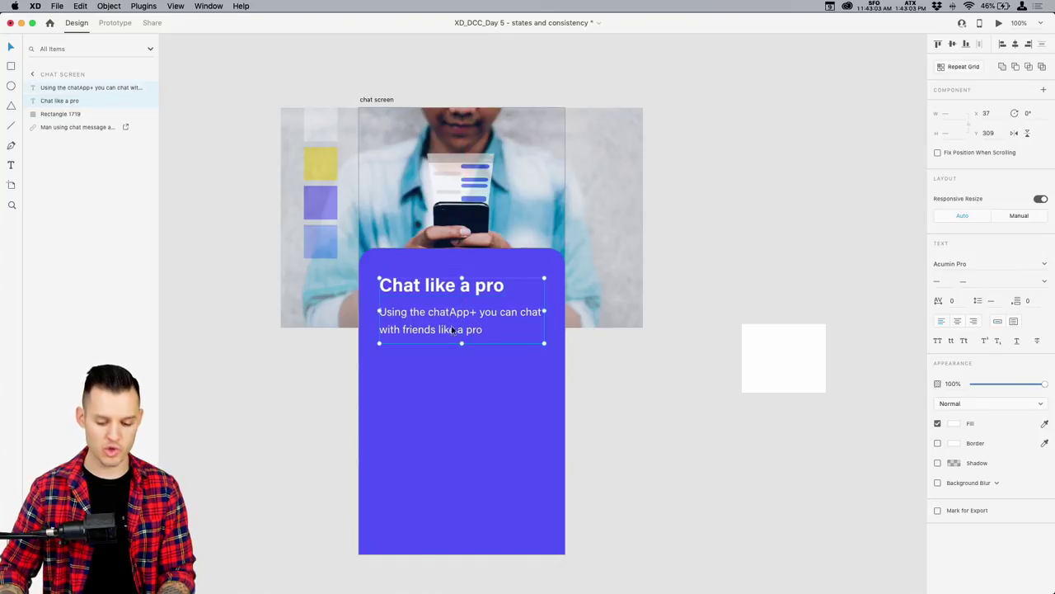
pyautogui.hotkey('ctrl', 'z')
# - Lower the purple panel's top edge to below the hands in the photo and delete the white rectangle beside the artboard
pyautogui.click(466, 261)
pyautogui.moveTo(463, 249); pyautogui.dragTo(462, 287)
pyautogui.click(797, 363)
pyautogui.press('Delete')
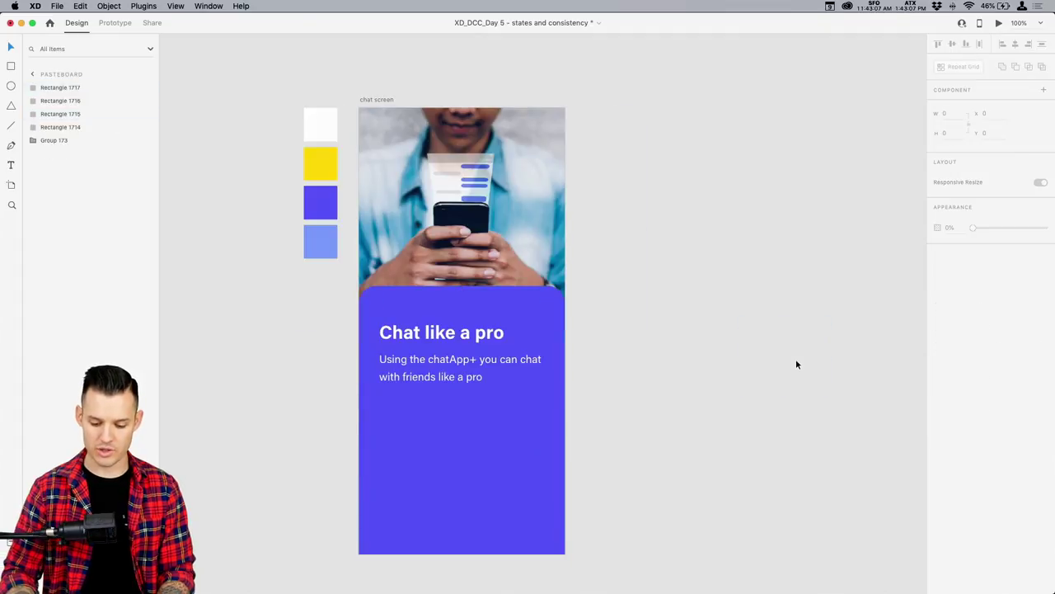
# - Draw a white circle about 13 × 13 near the bottom of the purple panel and remove its border
pyautogui.hscroll(-2, 791, 346)
pyautogui.moveTo(360, 551); pyautogui.dragTo(367, 493)
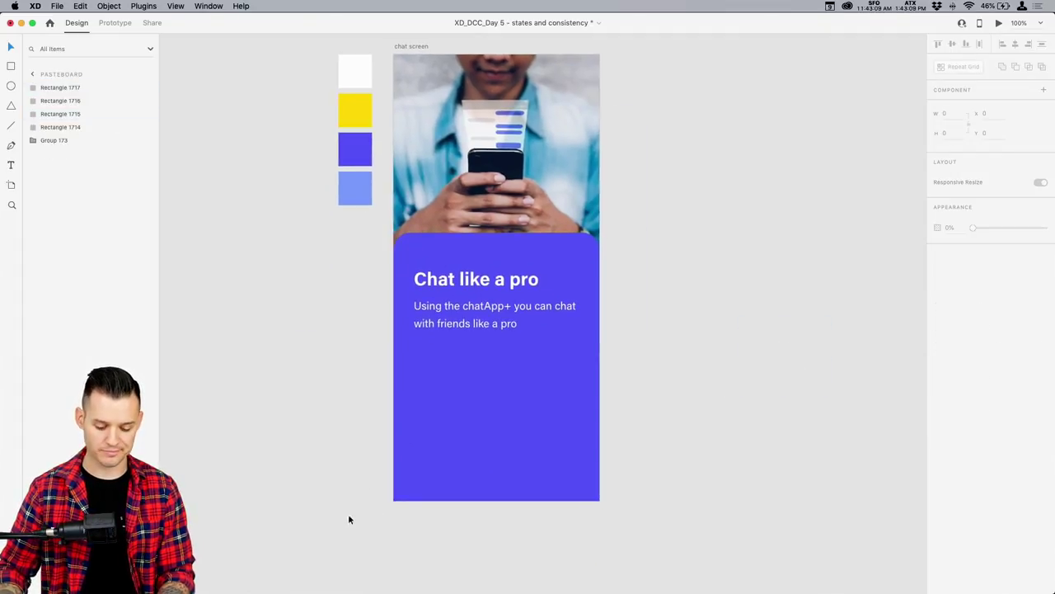
pyautogui.press('z')
pyautogui.moveTo(312, 535); pyautogui.dragTo(746, 78)
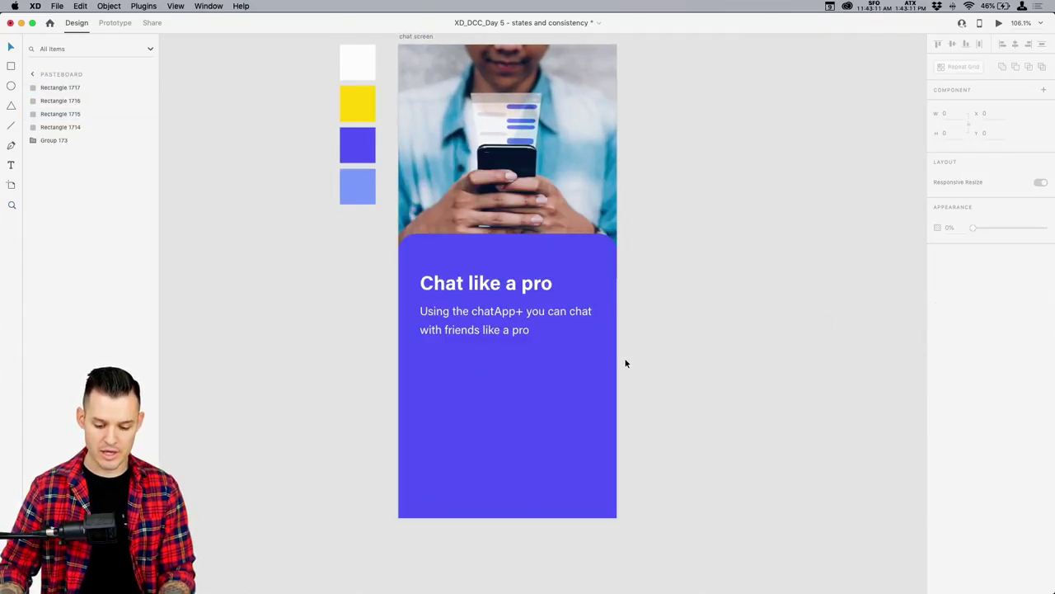
pyautogui.press('e')
pyautogui.moveTo(486, 485); pyautogui.dragTo(495, 498)
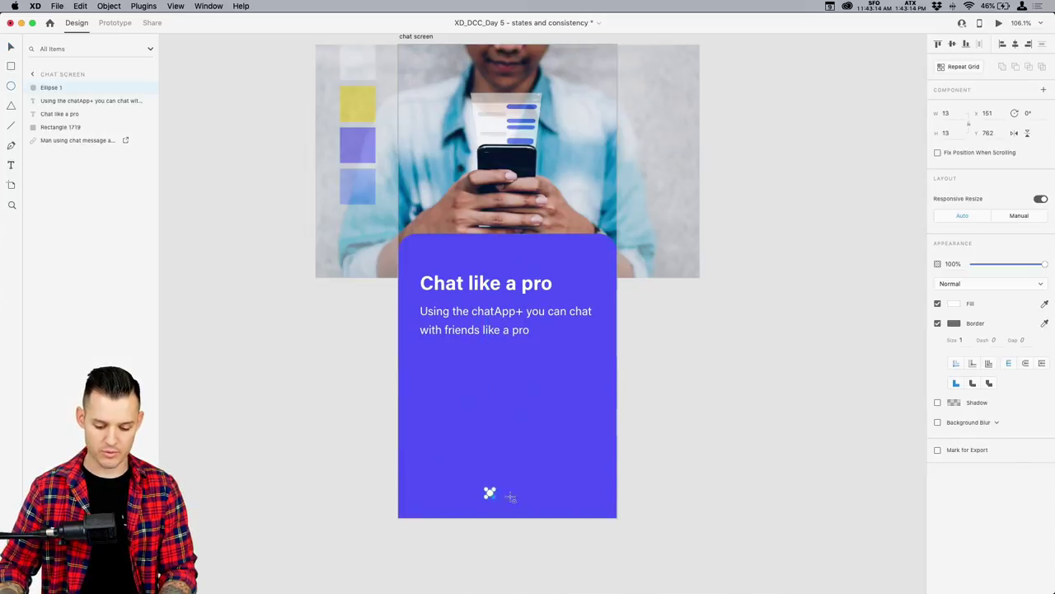
pyautogui.click(938, 323)
# - Duplicate the white circle into a grouped row of three evenly spaced dots and center the group horizontally on the artboard
pyautogui.moveTo(590, 545); pyautogui.dragTo(421, 443)
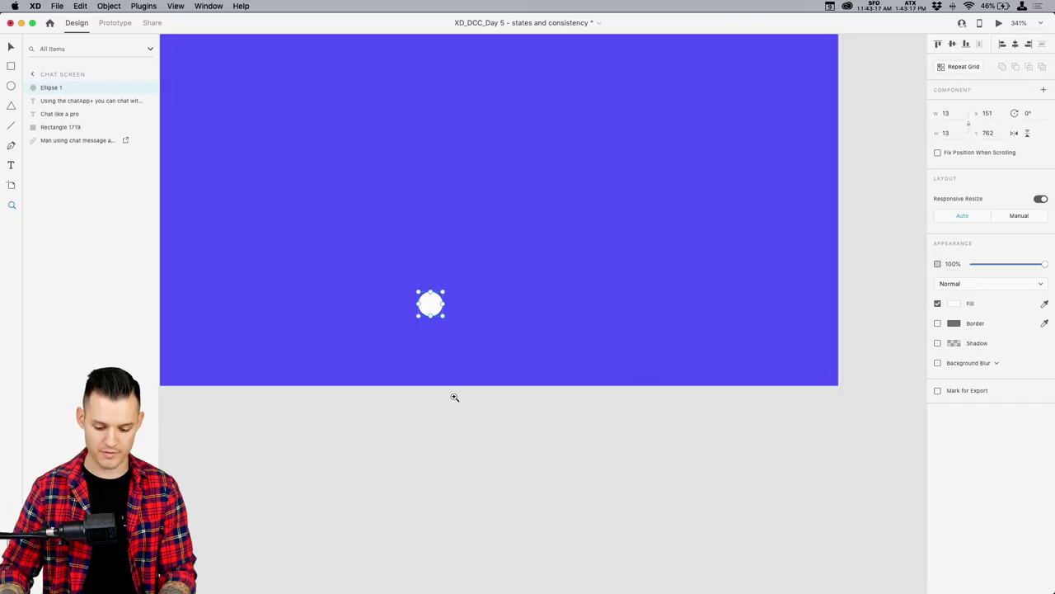
pyautogui.moveTo(429, 302); pyautogui.dragTo(522, 307)
pyautogui.keyDown('shift'); pyautogui.click(486, 311); pyautogui.keyUp('shift')
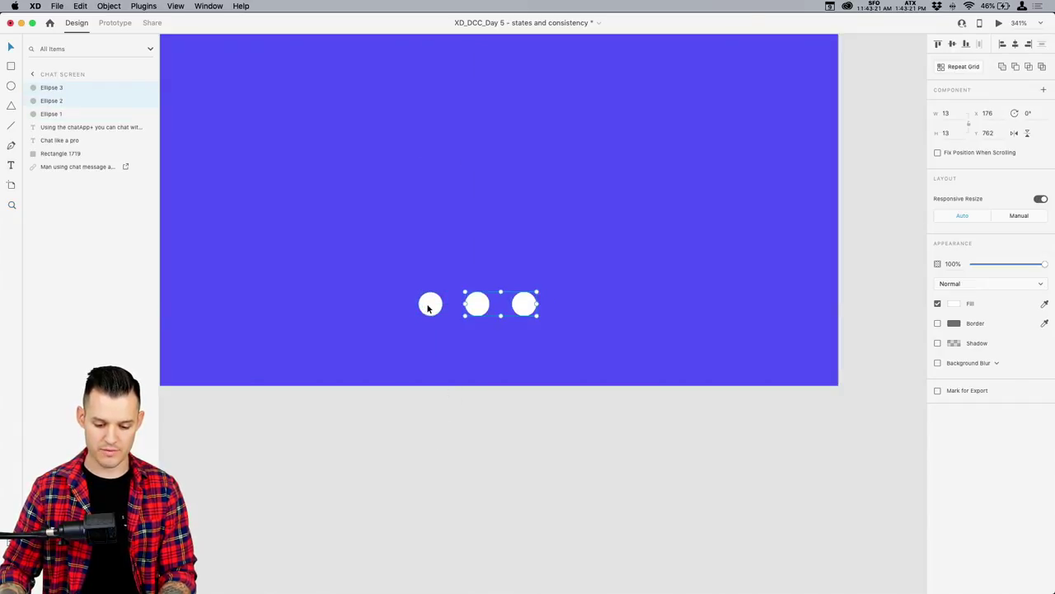
pyautogui.keyDown('shift'); pyautogui.click(428, 307); pyautogui.keyUp('shift')
pyautogui.hotkey('ctrl', 'g')
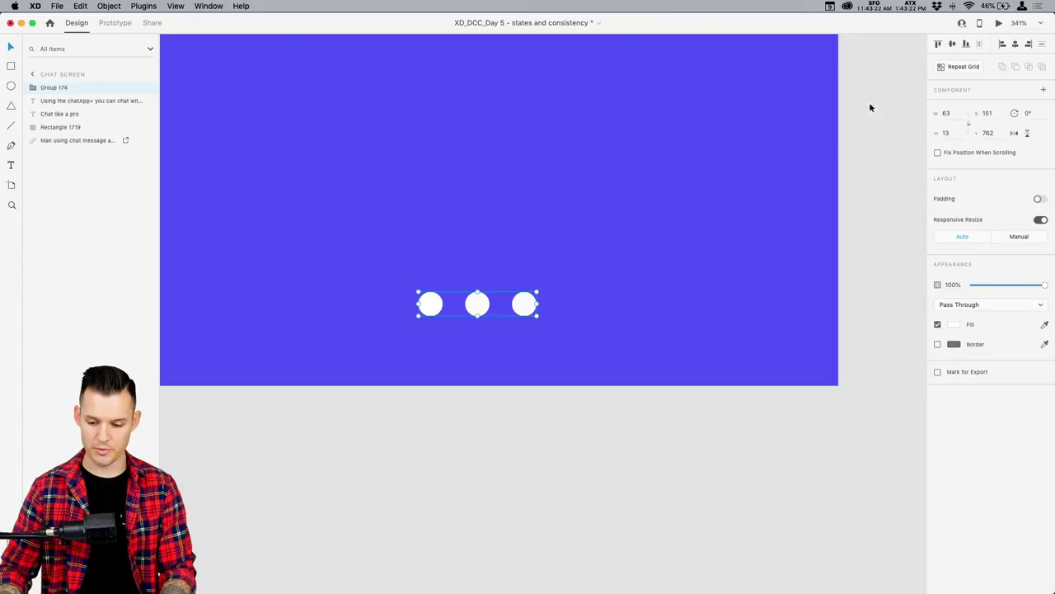
pyautogui.click(1014, 45)
pyautogui.click(890, 232)
# - Nudge the headline and paragraph together slightly down on the purple panel
pyautogui.press('super+minus')
pyautogui.press('super+minus')
pyautogui.press('super+minus')
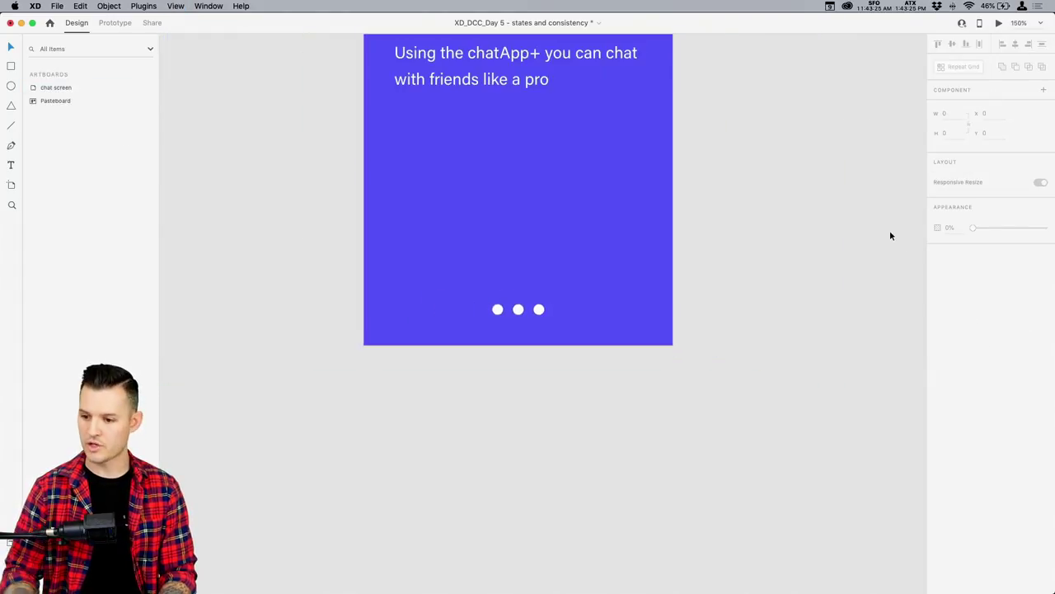
pyautogui.scroll(5, 814, 263)
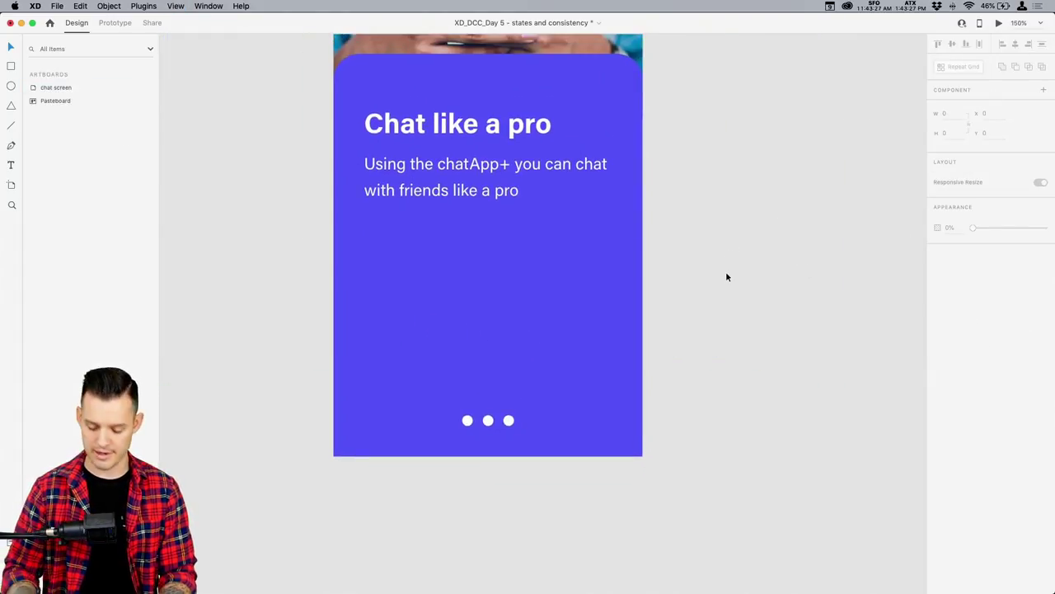
pyautogui.press('super+1')
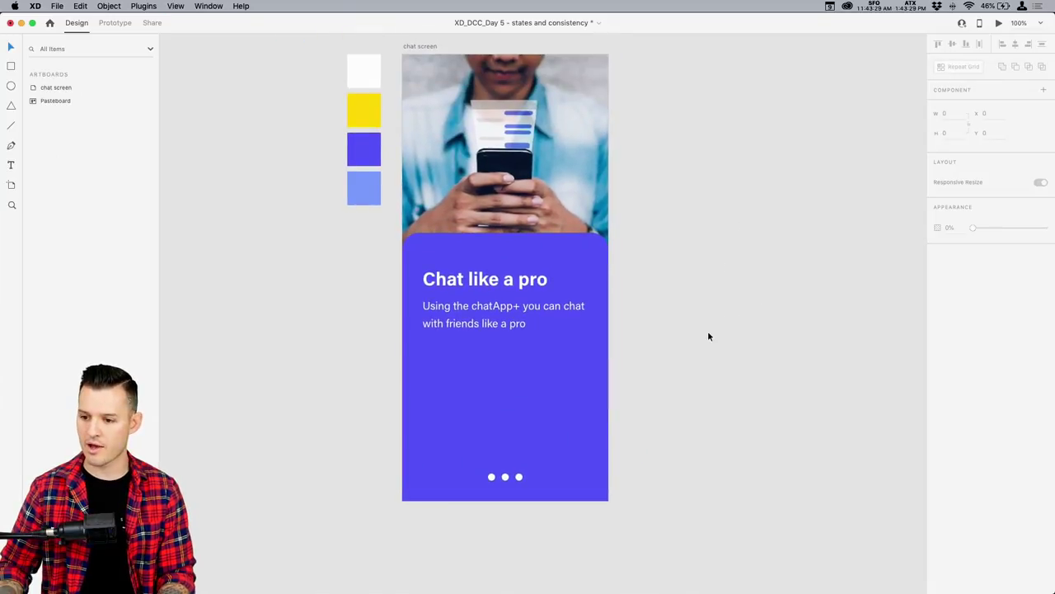
pyautogui.scroll(2, 718, 303)
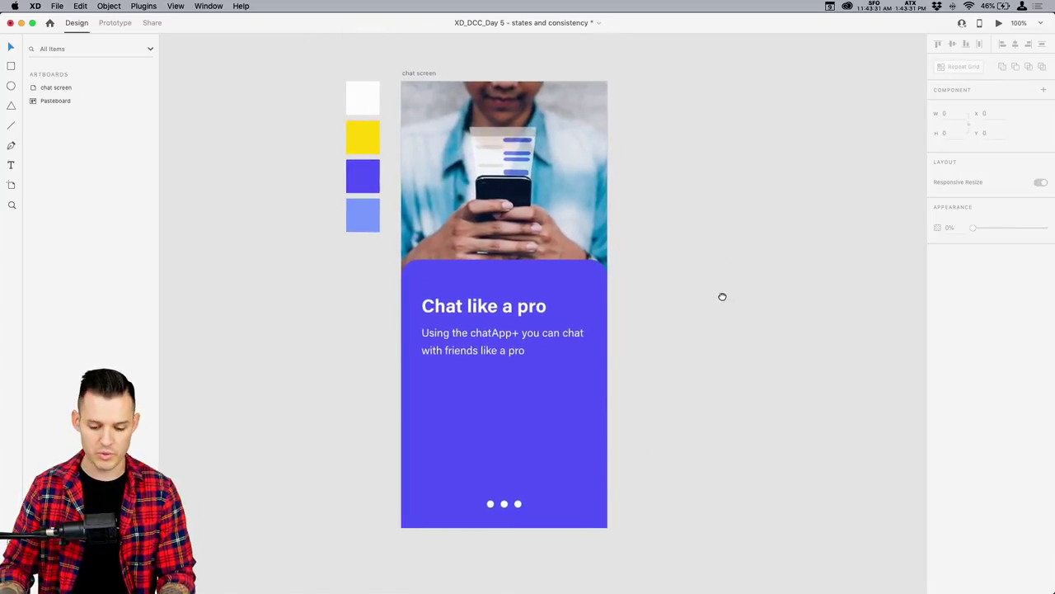
pyautogui.click(503, 341)
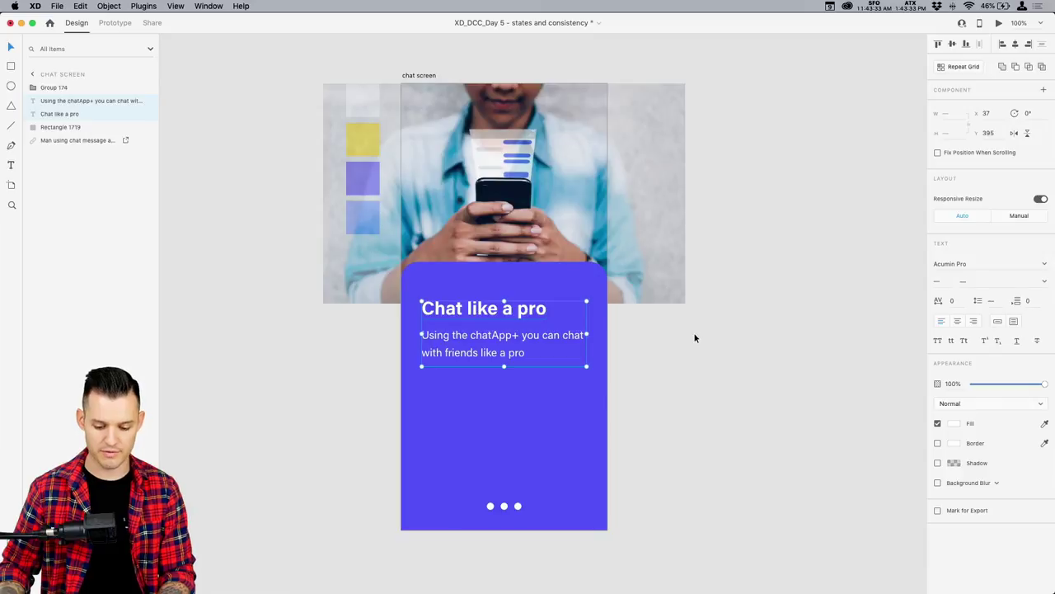
pyautogui.click(694, 338)
pyautogui.click(464, 354)
pyautogui.keyDown('shift'); pyautogui.click(471, 310); pyautogui.keyUp('shift')
pyautogui.hotkey('shift', 'Down')
pyautogui.click(643, 334)
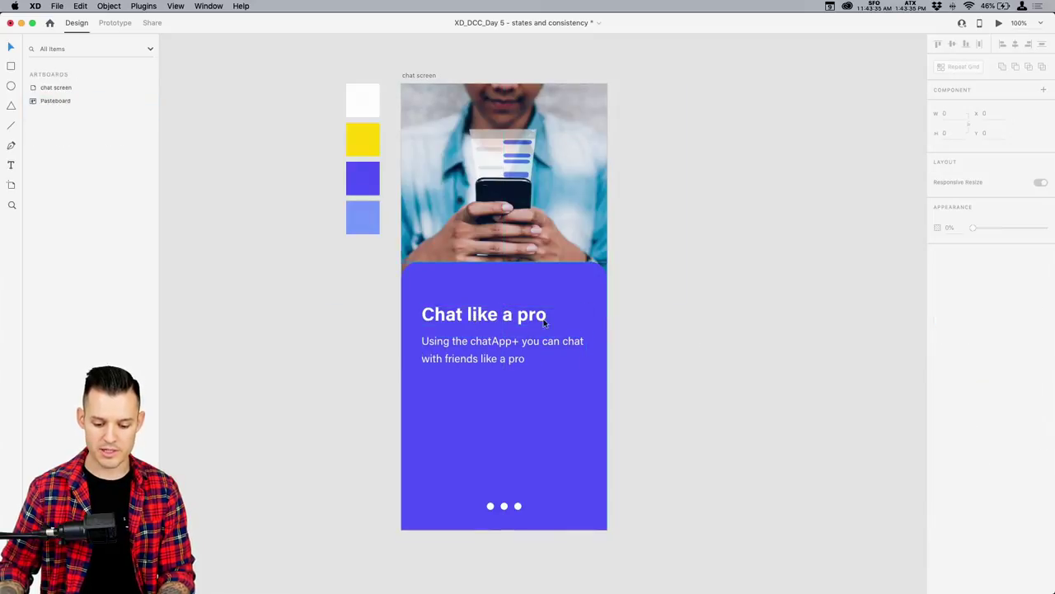
# - Review the headline's available font weights and the paragraph's text settings
pyautogui.click(544, 322)
pyautogui.click(1044, 281)
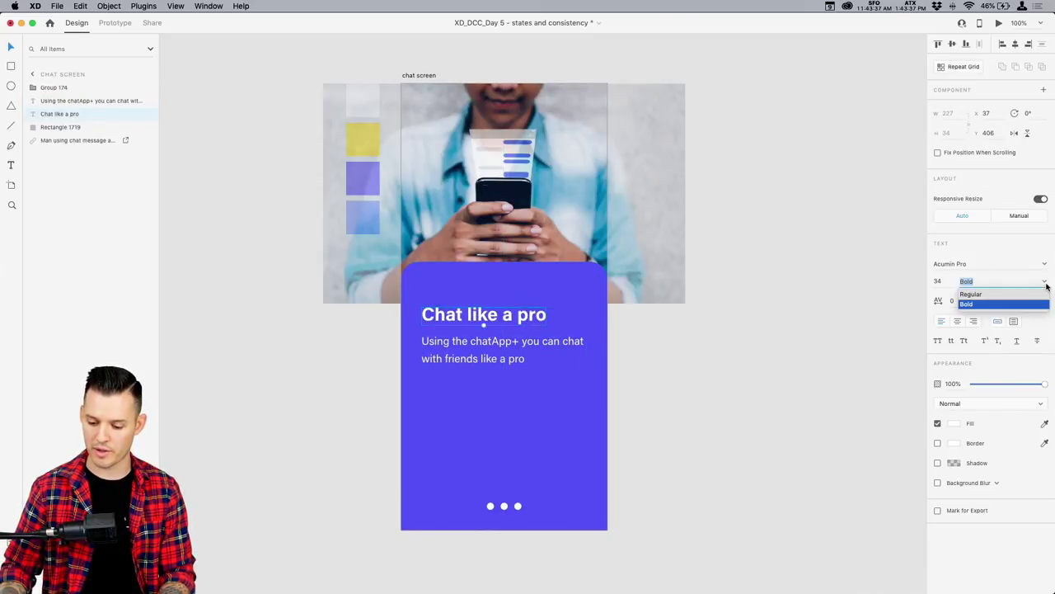
pyautogui.click(711, 338)
pyautogui.click(487, 353)
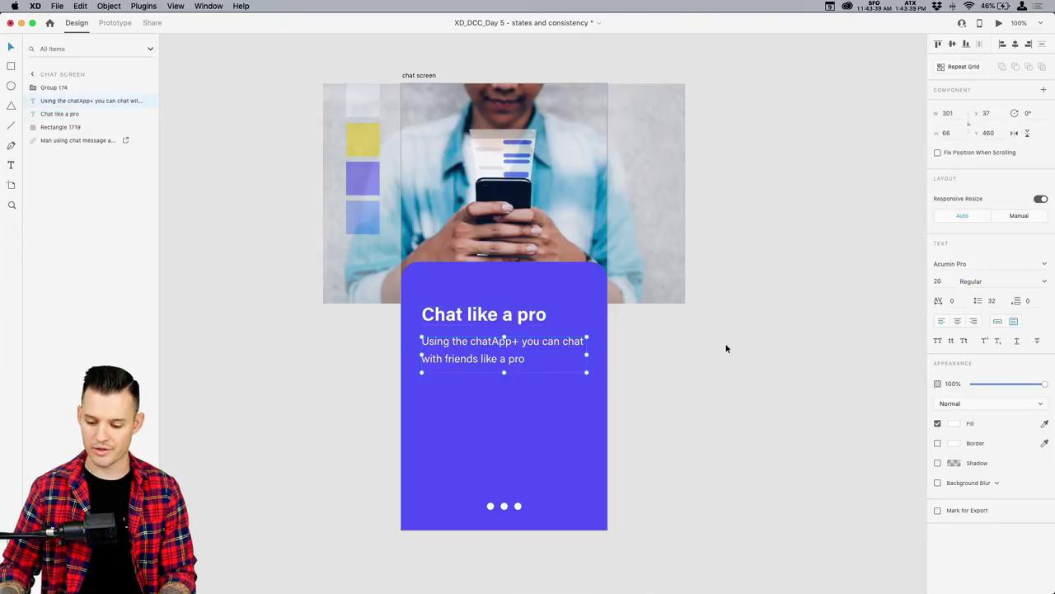
pyautogui.click(897, 270)
pyautogui.click(503, 354)
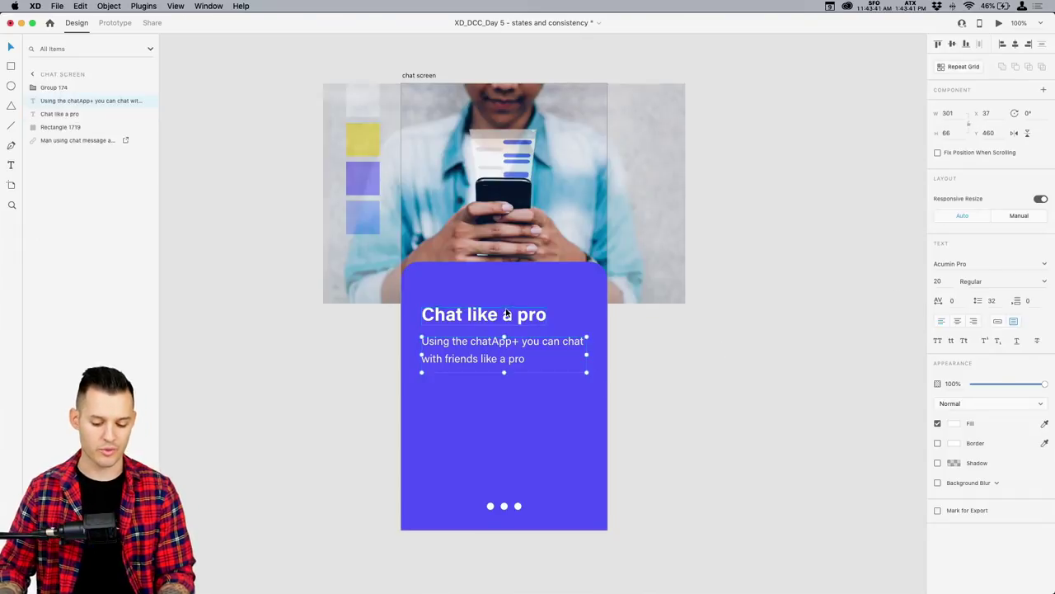
# - Enlarge the headline to nearly the paragraph's width and shift both texts slightly up on the panel
pyautogui.click(484, 323)
pyautogui.moveTo(484, 324)
pyautogui.mouseDown()
pyautogui.moveTo(497, 319)
pyautogui.moveTo(490, 337)
pyautogui.mouseUp()
pyautogui.keyDown('shift'); pyautogui.click(485, 342); pyautogui.keyUp('shift')
pyautogui.click(777, 377)
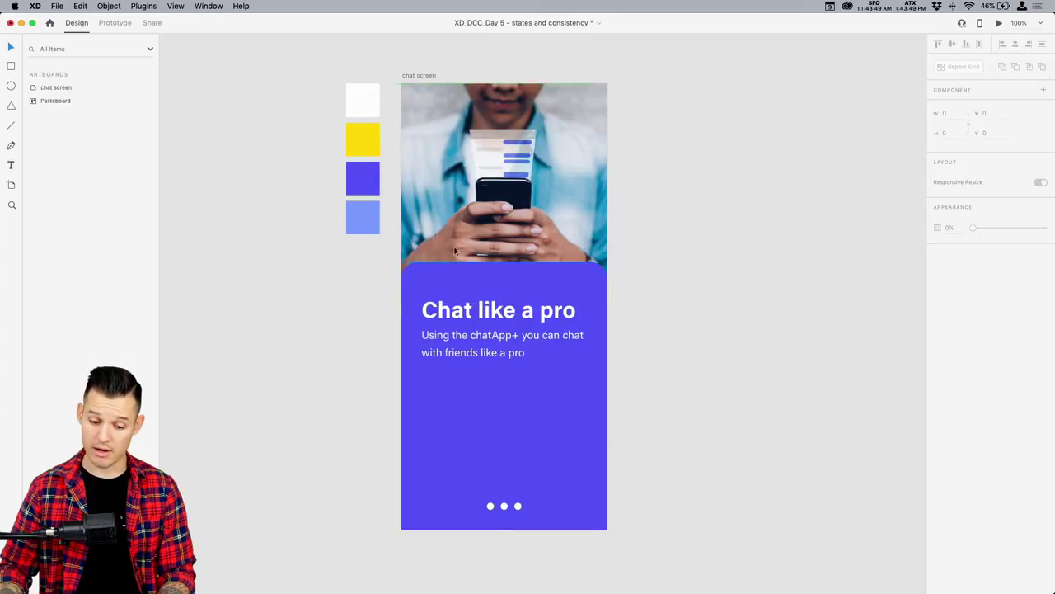
pyautogui.moveTo(367, 183); pyautogui.dragTo(287, 196)
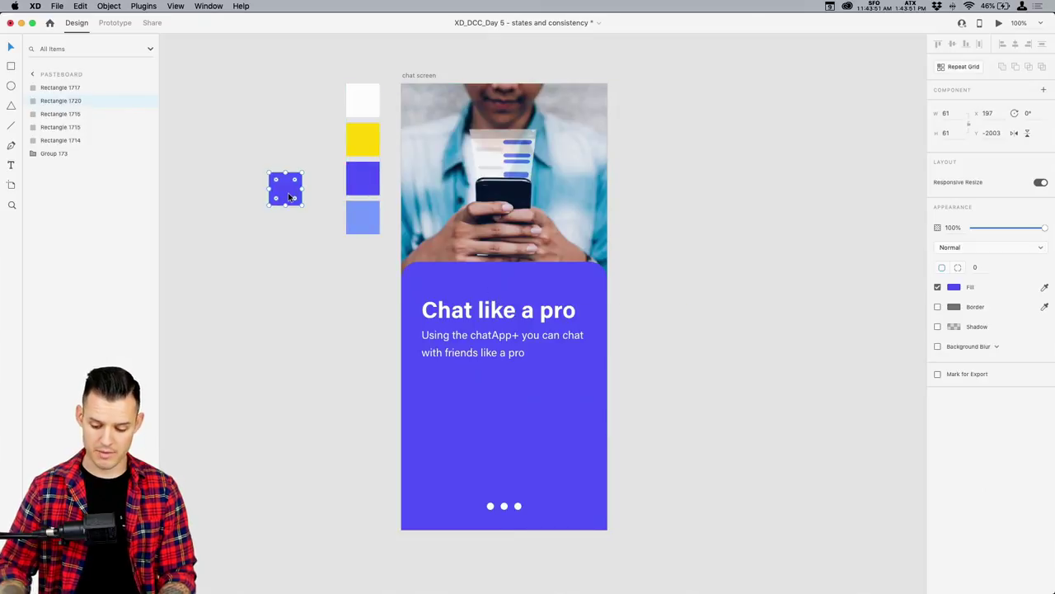
pyautogui.press('Delete')
pyautogui.click(365, 150)
pyautogui.click(363, 108)
pyautogui.moveTo(364, 107); pyautogui.dragTo(473, 436)
pyautogui.press('Delete')
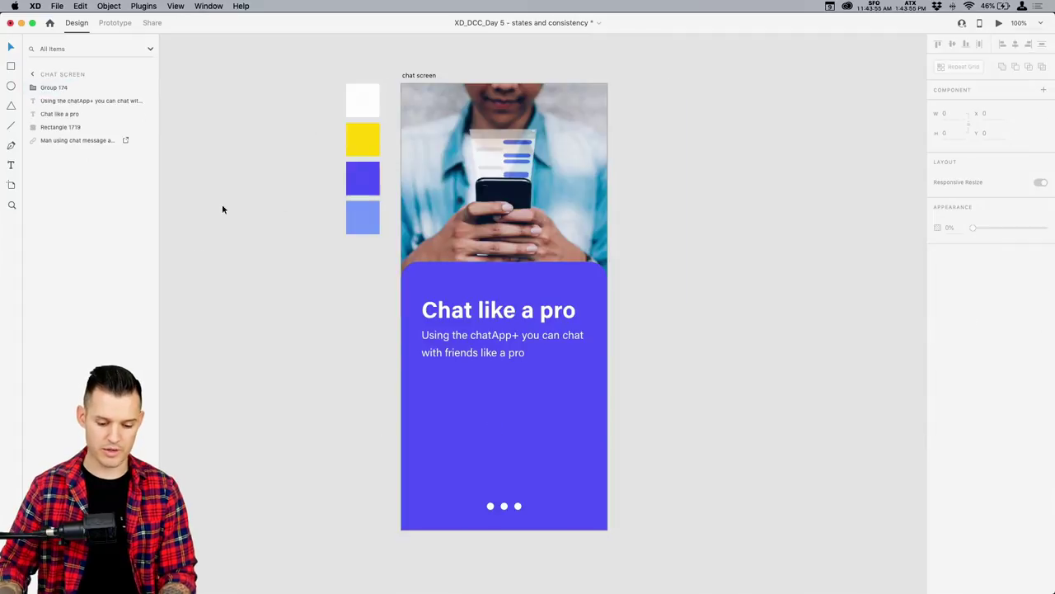
# - Add a copy of the yellow swatch as a fully rounded 282 by 58 button centered above the pagination dots
pyautogui.moveTo(366, 148); pyautogui.dragTo(489, 437)
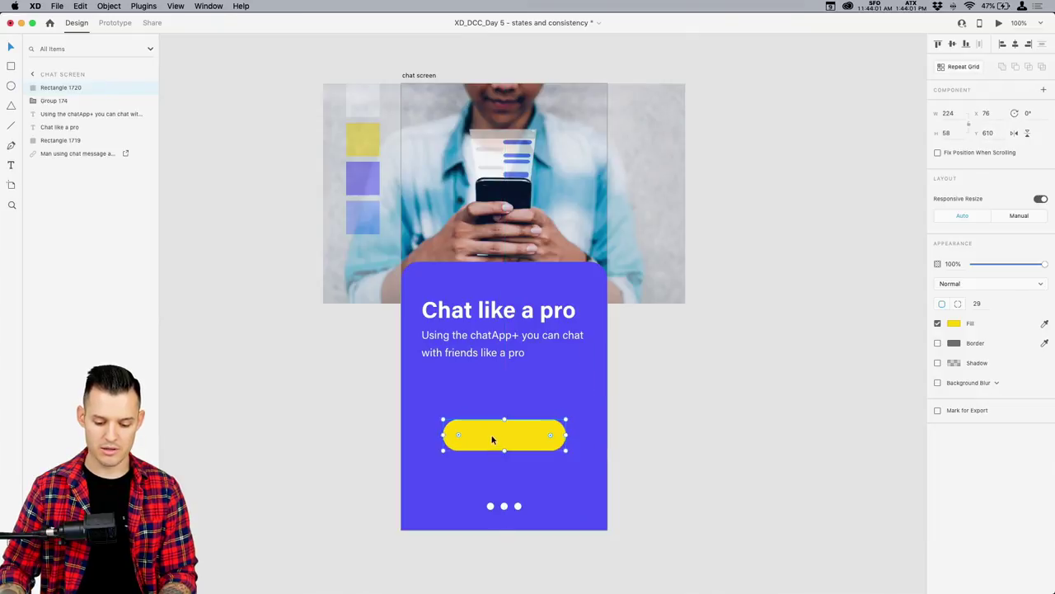
pyautogui.moveTo(565, 431); pyautogui.dragTo(582, 430)
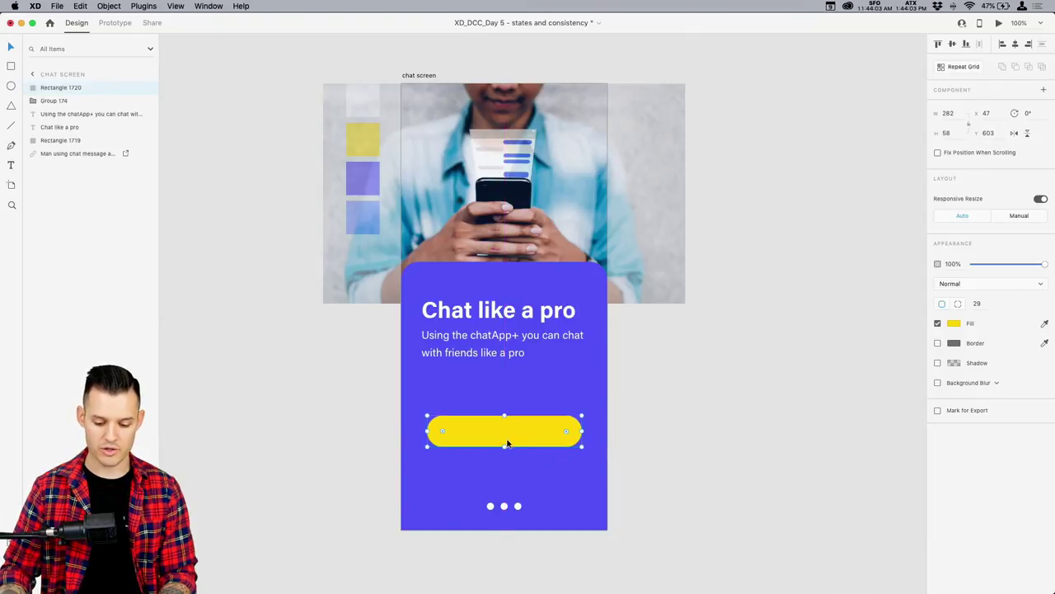
pyautogui.moveTo(506, 440); pyautogui.dragTo(511, 476)
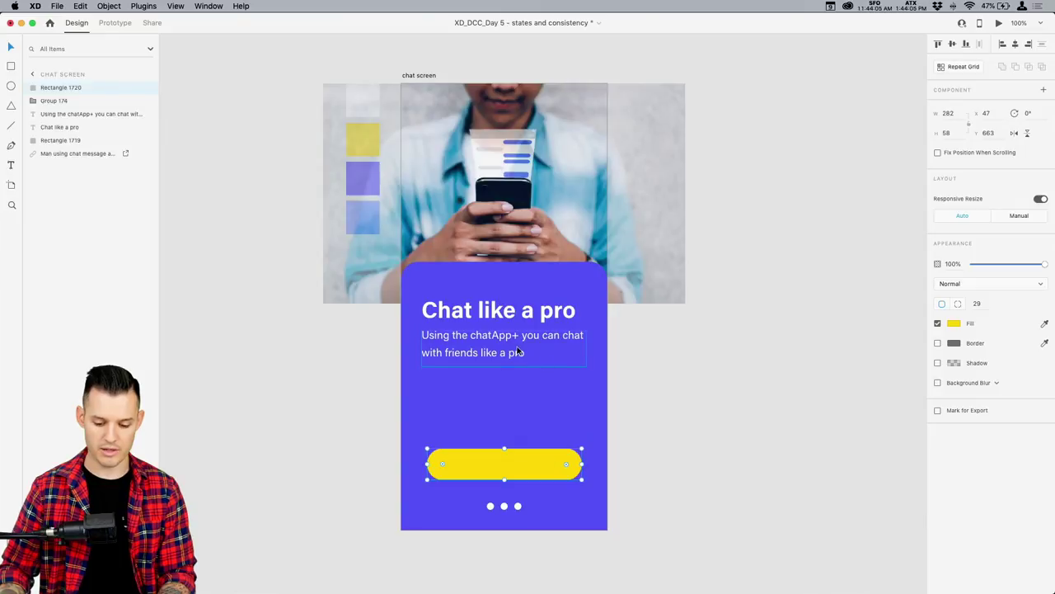
# - Duplicate the paragraph onto the yellow button, bring the copy to the front and change its text to "Get Started"
pyautogui.keyDown('alt'); pyautogui.moveTo(508, 347); pyautogui.dragTo(509, 468); pyautogui.keyUp('alt')
pyautogui.press('super+shift+bracketright')
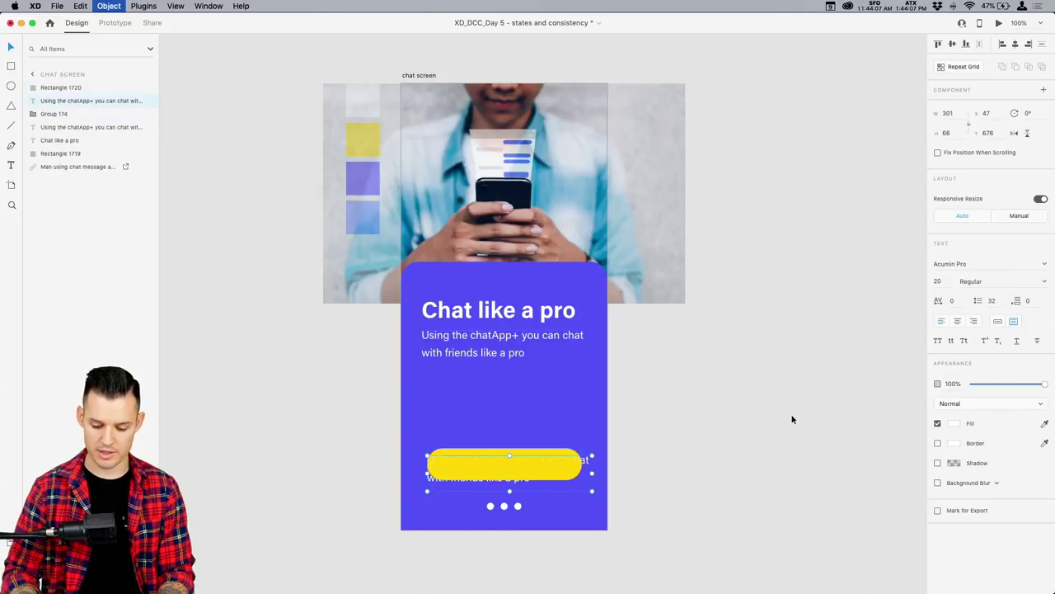
pyautogui.doubleClick(543, 466)
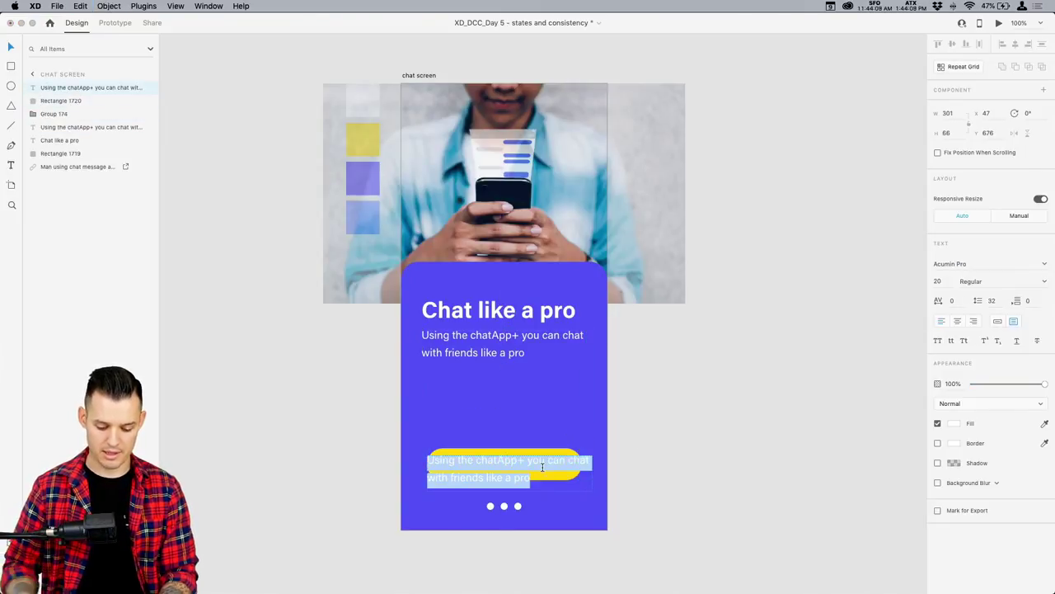
pyautogui.write('Sign Up')
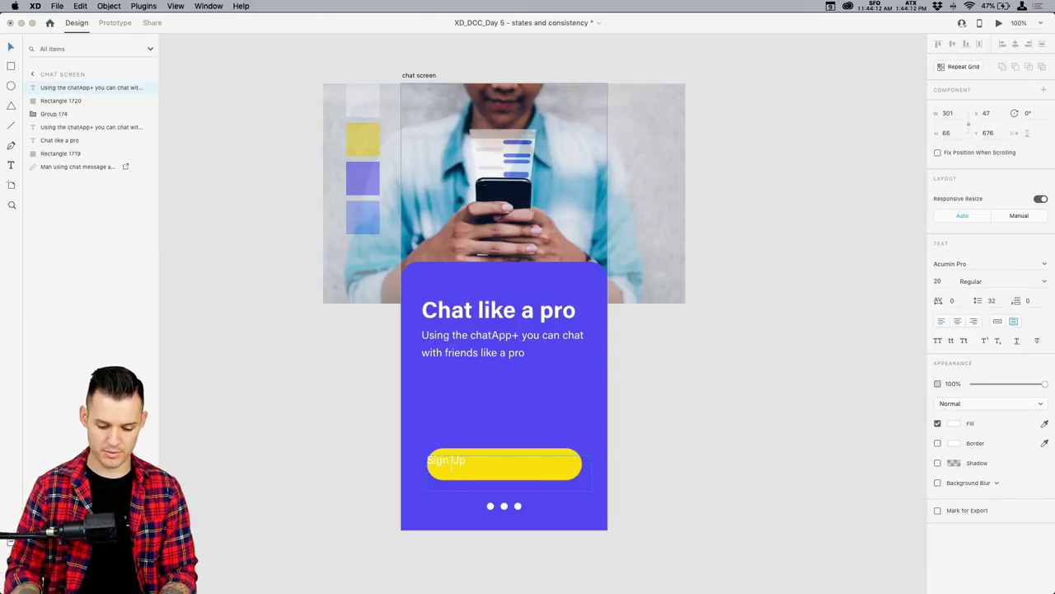
pyautogui.press('super+a')
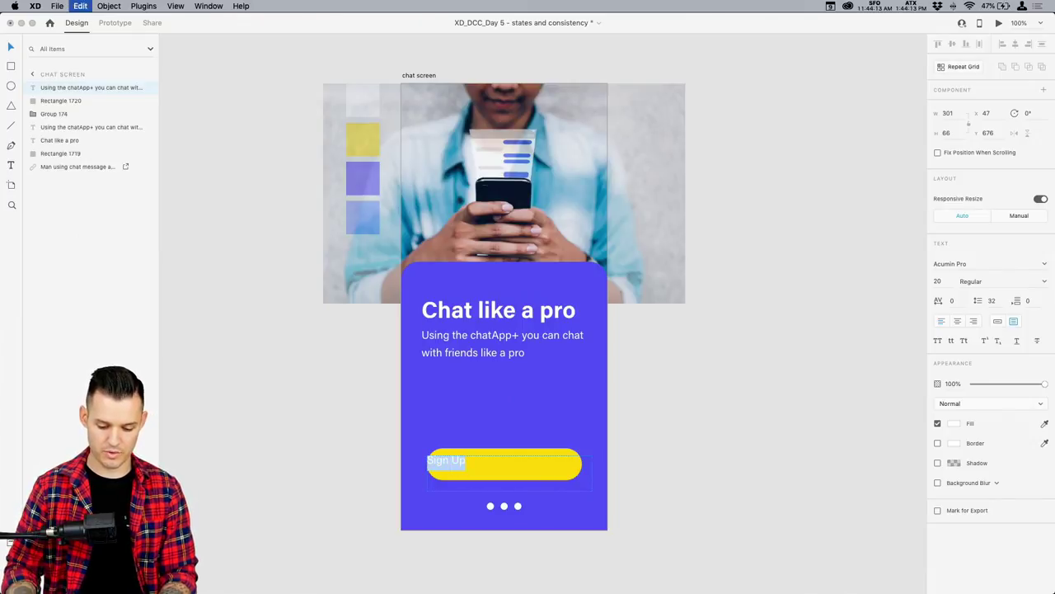
pyautogui.press('BackSpace')
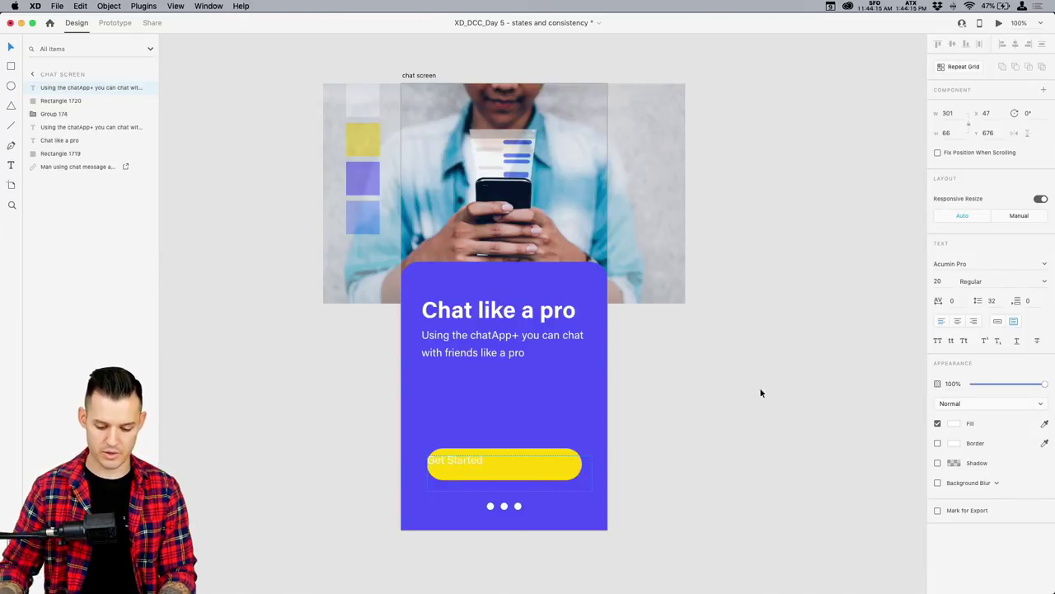
pyautogui.press('Escape')
# - Fit the label's text box to the button's width, center-align the text and center it vertically on the button
pyautogui.moveTo(593, 488); pyautogui.dragTo(583, 480)
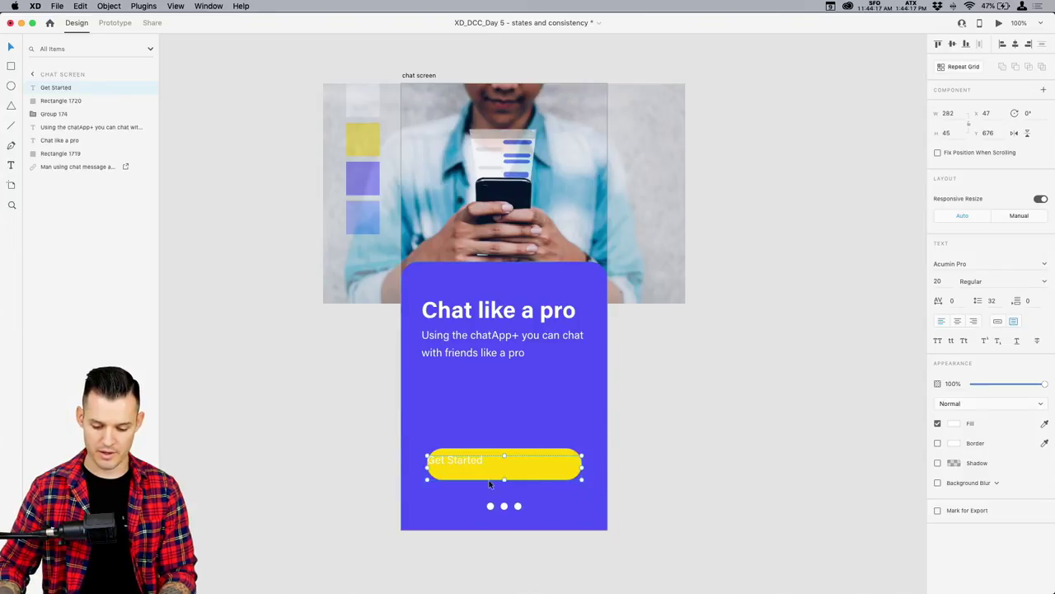
pyautogui.moveTo(412, 503); pyautogui.dragTo(555, 412)
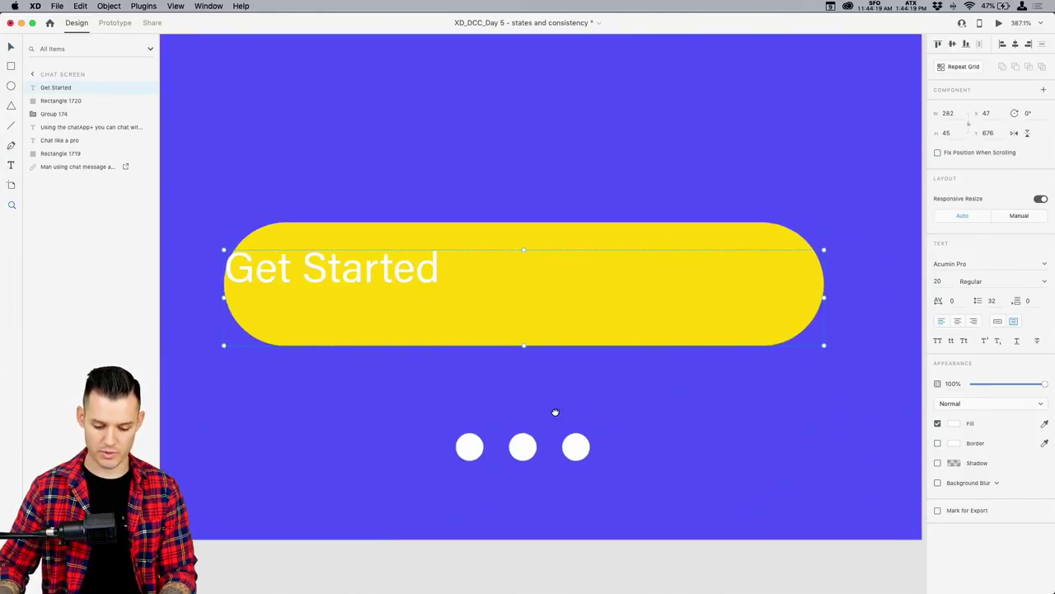
pyautogui.click(957, 322)
pyautogui.moveTo(523, 345); pyautogui.dragTo(533, 291)
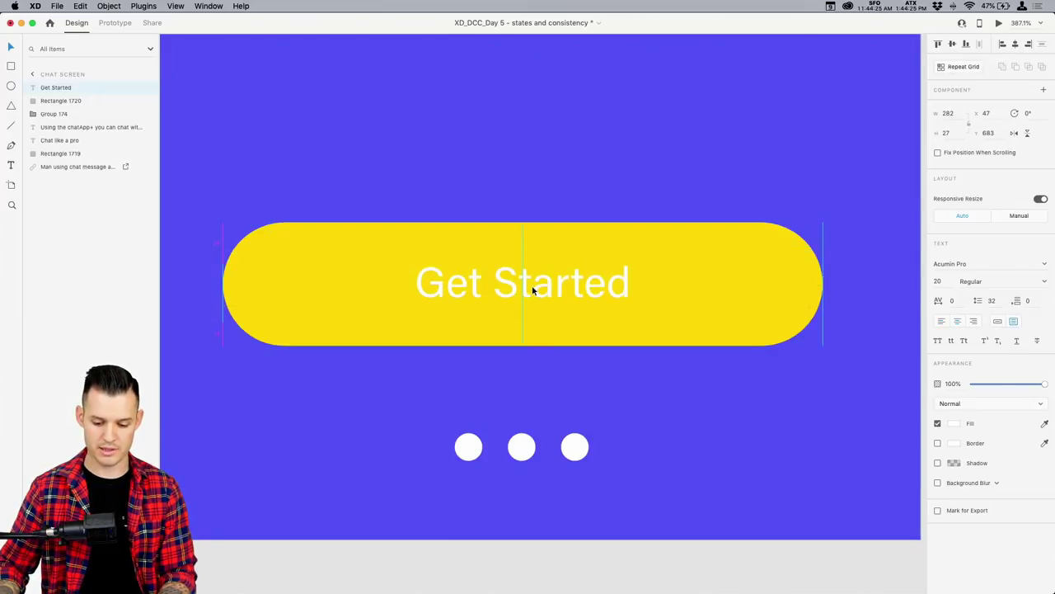
# - Make the Get Started label bold and enlarge it to size 28
pyautogui.click(1045, 282)
pyautogui.click(1026, 303)
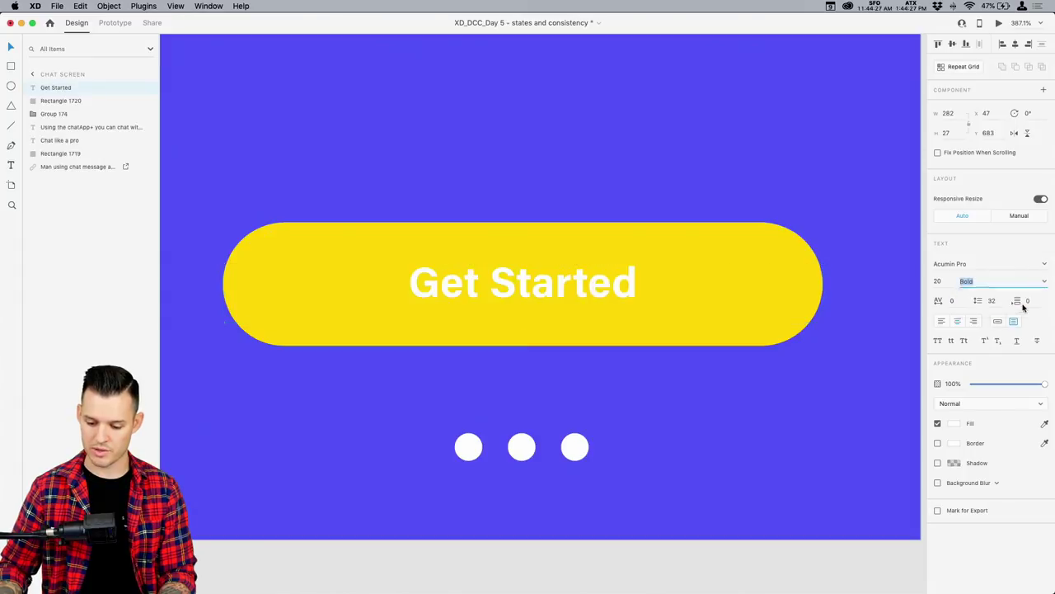
pyautogui.click(946, 283)
pyautogui.hotkey('shift', 'Up')
pyautogui.press('Down')
pyautogui.press('Down')
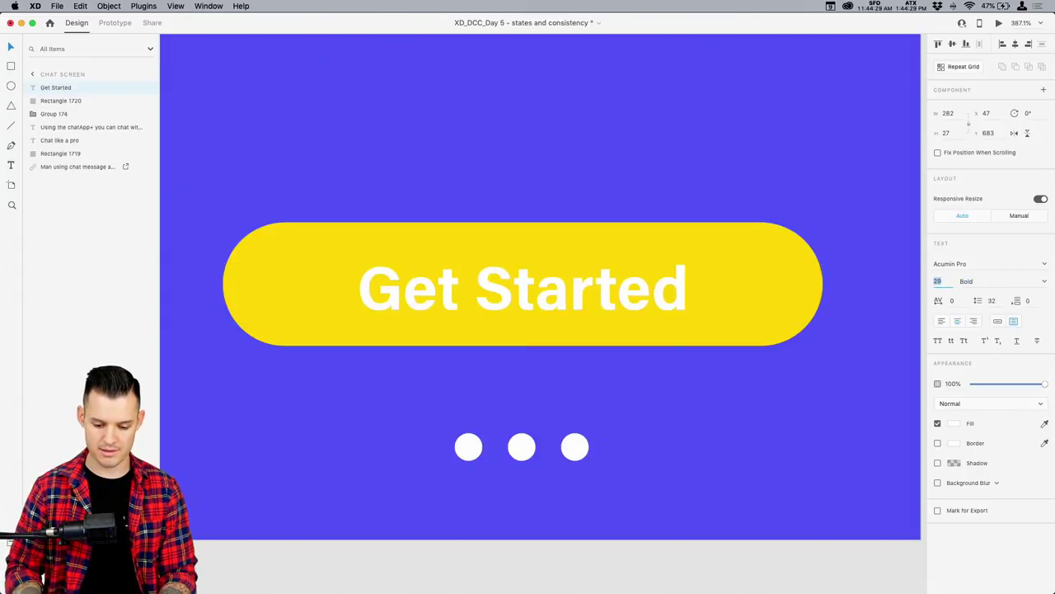
pyautogui.click(911, 290)
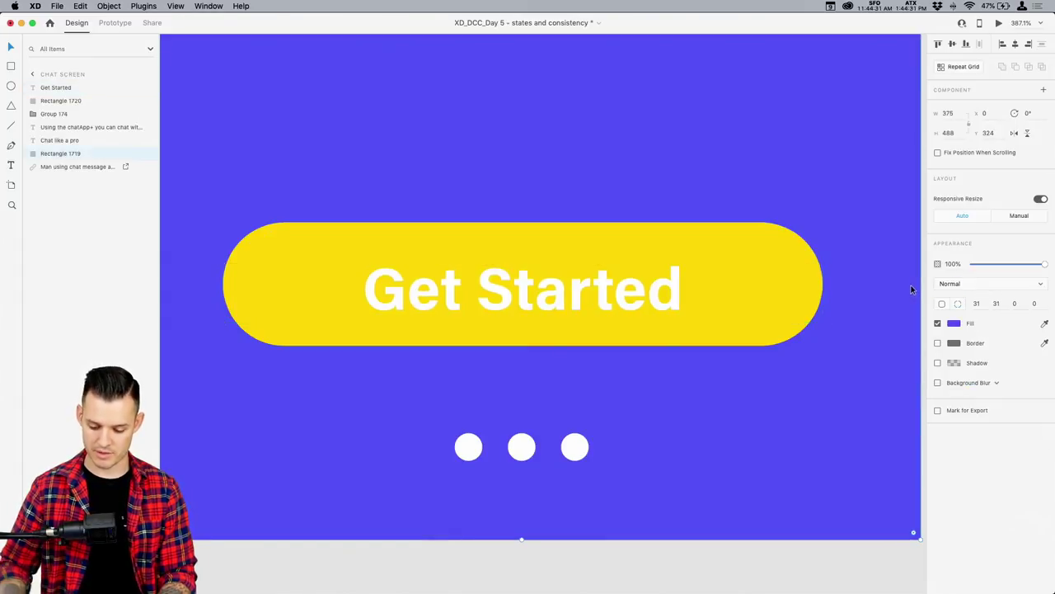
# - Reduce the Get Started label's font size to 24
pyautogui.press('super+minus')
pyautogui.press('super+minus')
pyautogui.press('super+minus')
pyautogui.click(546, 308)
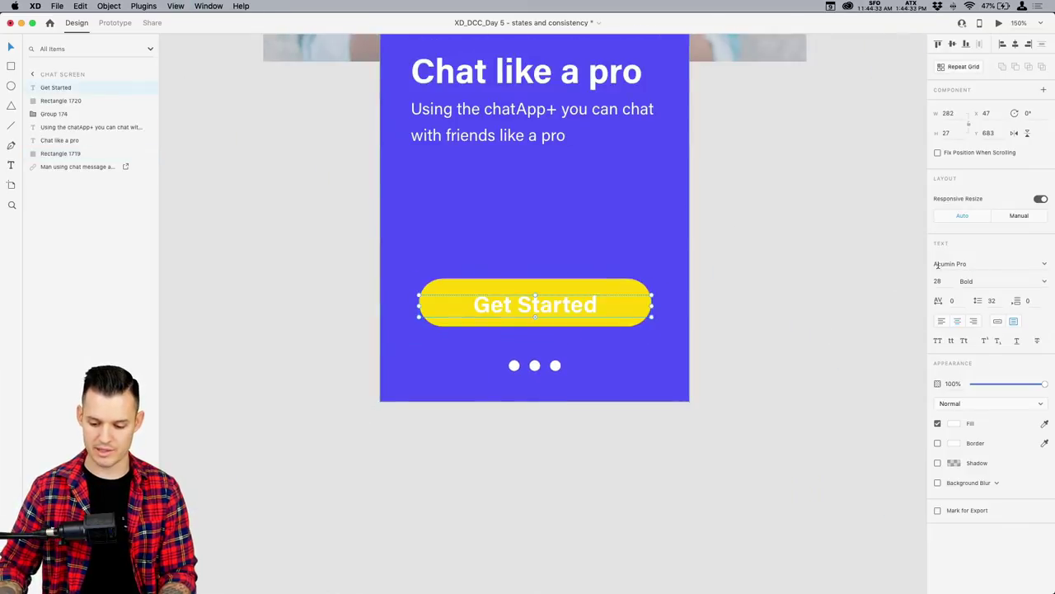
pyautogui.press('Down')
pyautogui.press('Down')
pyautogui.press('Down')
pyautogui.press('Down')
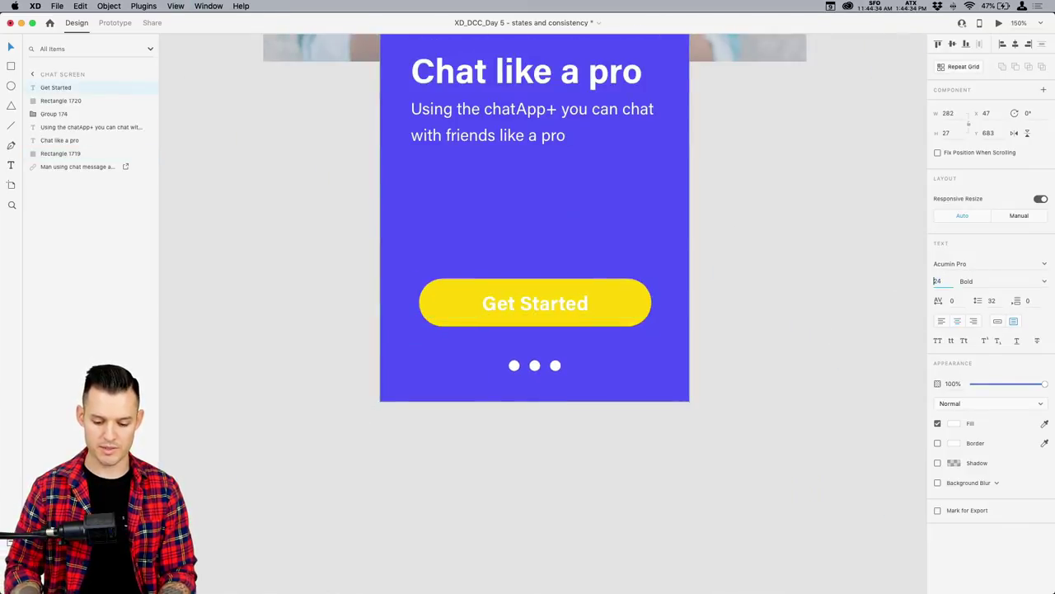
pyautogui.click(782, 254)
# - Nudge the label slightly up, group it with the yellow rectangle under the name "button" and save the document
pyautogui.scroll(3, 783, 254)
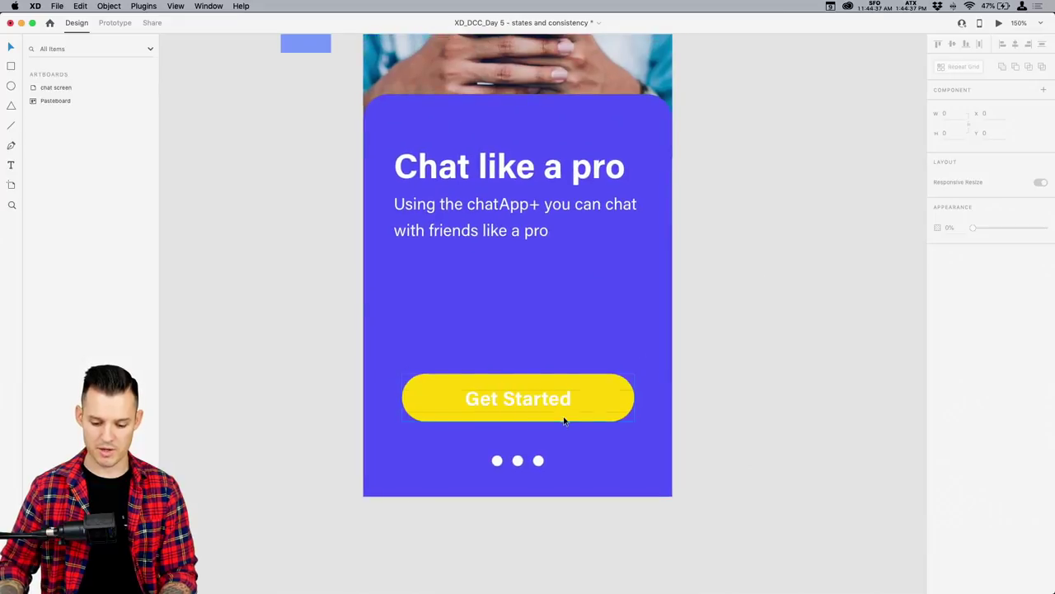
pyautogui.moveTo(559, 400); pyautogui.dragTo(558, 399)
pyautogui.keyDown('shift'); pyautogui.click(598, 405); pyautogui.keyUp('shift')
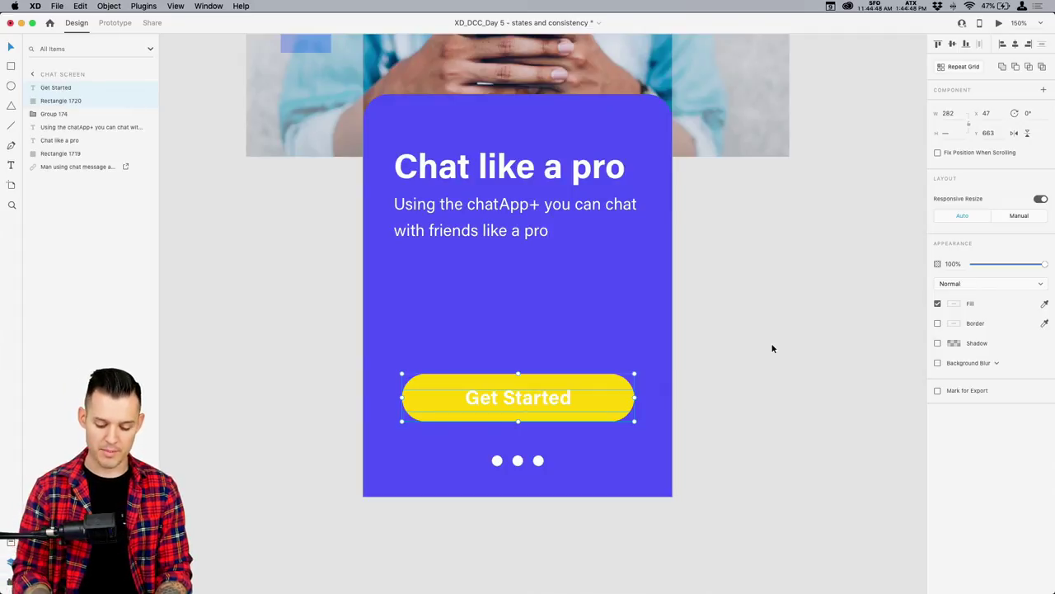
pyautogui.press('super+g')
pyautogui.doubleClick(51, 88)
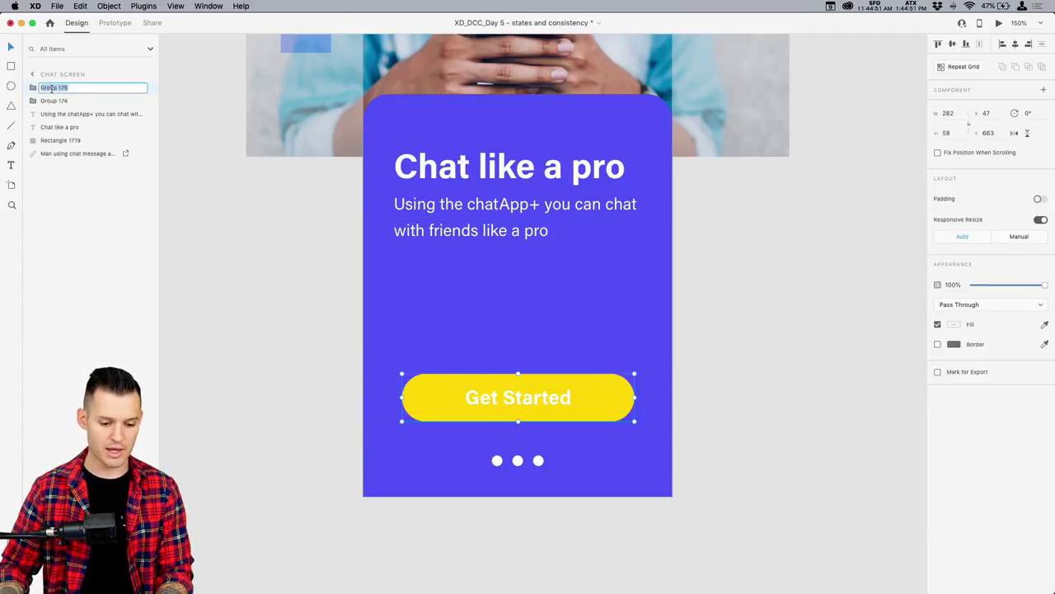
pyautogui.write('button')
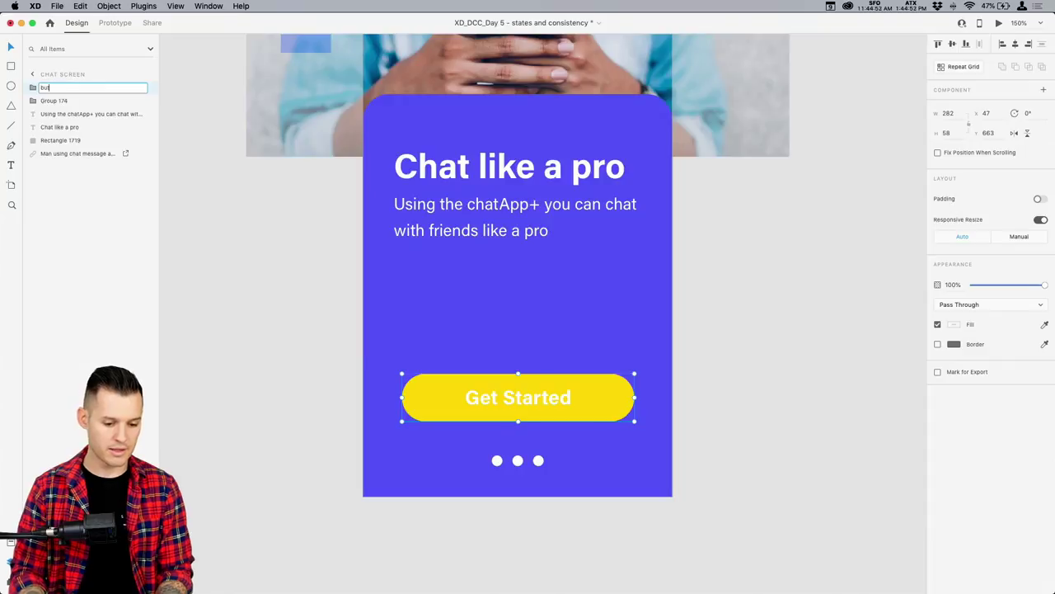
pyautogui.press('Return')
pyautogui.click(797, 247)
pyautogui.hscroll(1, 783, 246)
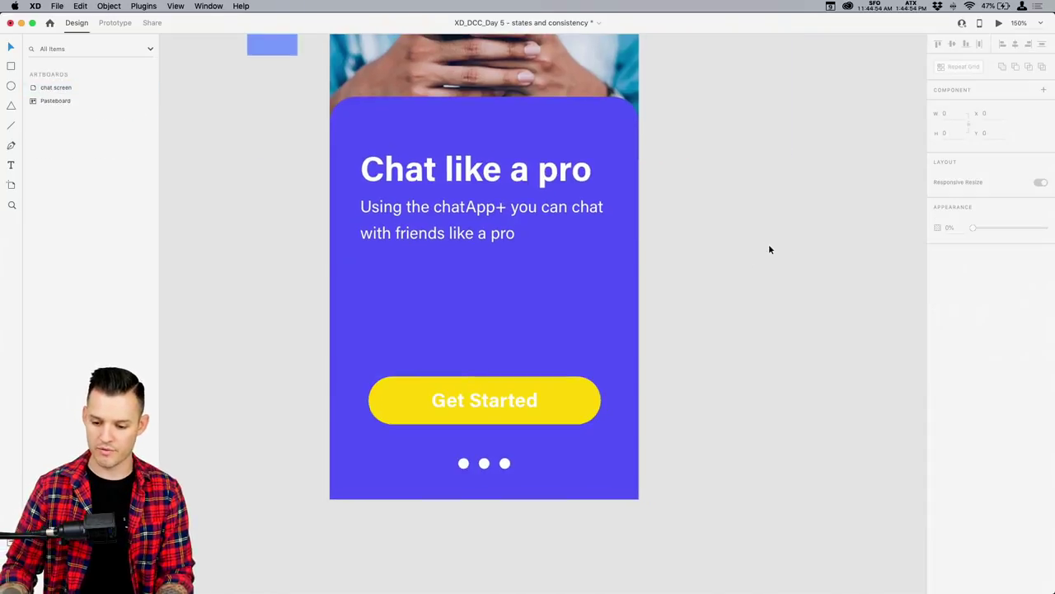
pyautogui.press('super+s')
# - Move the headline and paragraph down on the panel and lower the purple panel's top edge to reveal more photo
pyautogui.press('super+minus')
pyautogui.scroll(2, 619, 280)
pyautogui.hscroll(1, 619, 281)
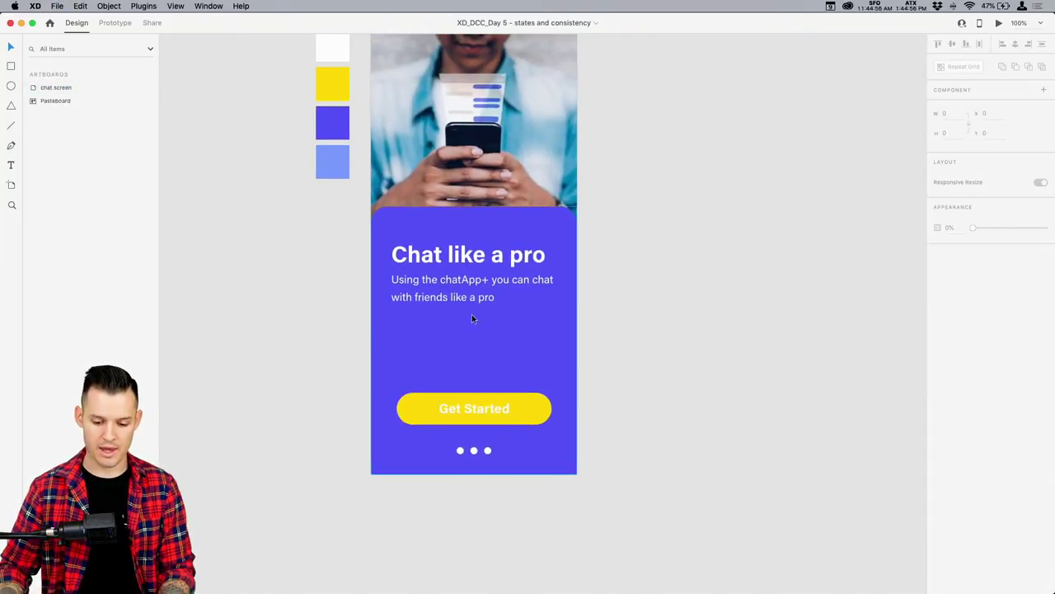
pyautogui.click(471, 258)
pyautogui.moveTo(471, 258); pyautogui.dragTo(471, 280)
pyautogui.click(478, 209)
pyautogui.moveTo(478, 208); pyautogui.dragTo(478, 235)
pyautogui.click(615, 297)
pyautogui.scroll(2, 610, 370)
pyautogui.hscroll(2, 610, 370)
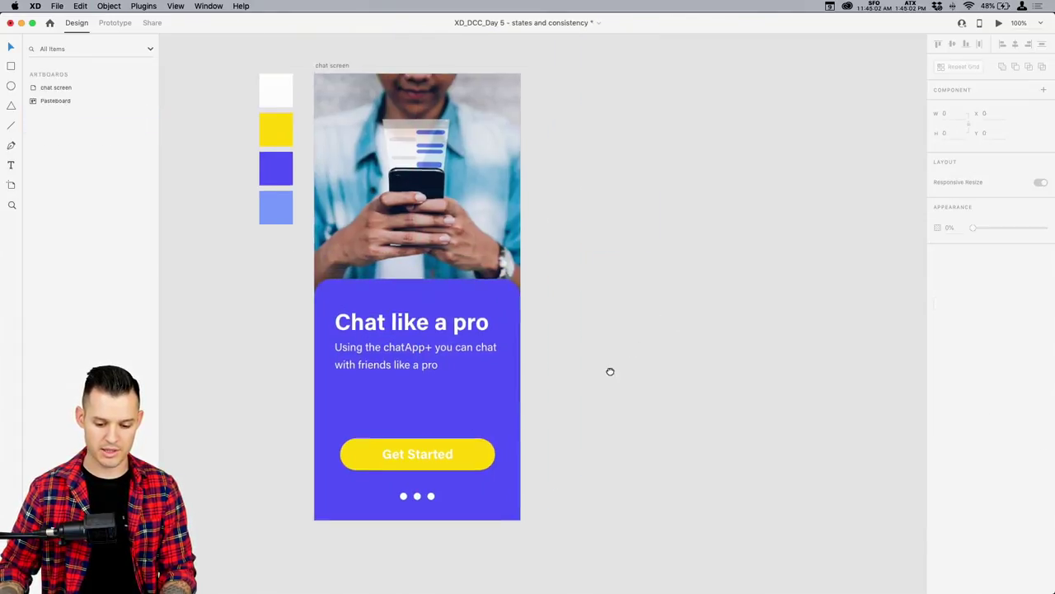
# - Nudge the Get Started button slightly down toward the pagination dots
pyautogui.click(408, 478)
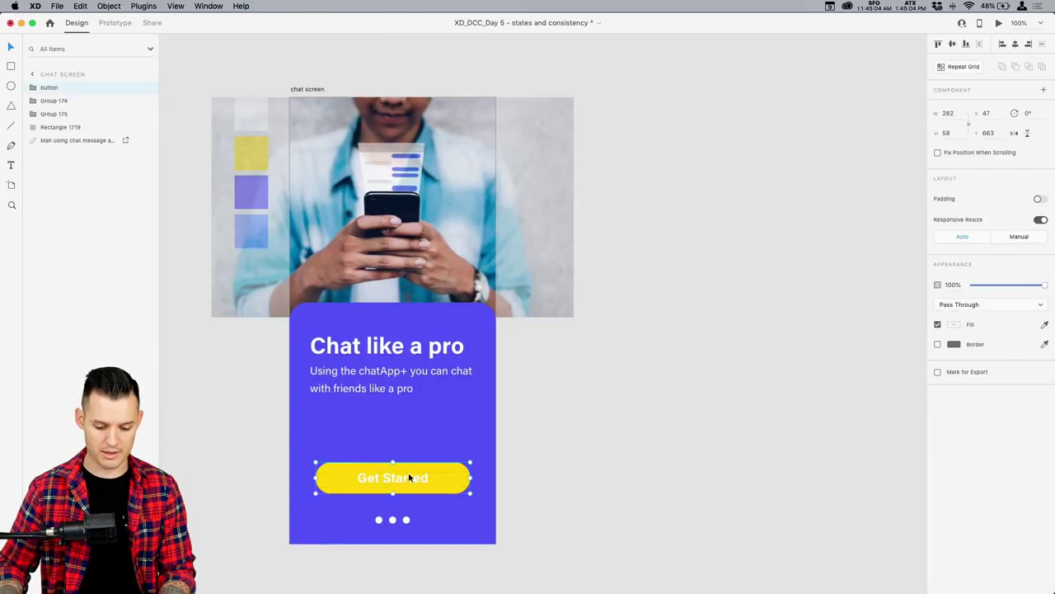
pyautogui.click(610, 370)
pyautogui.scroll(-2, 612, 363)
pyautogui.hscroll(1, 612, 363)
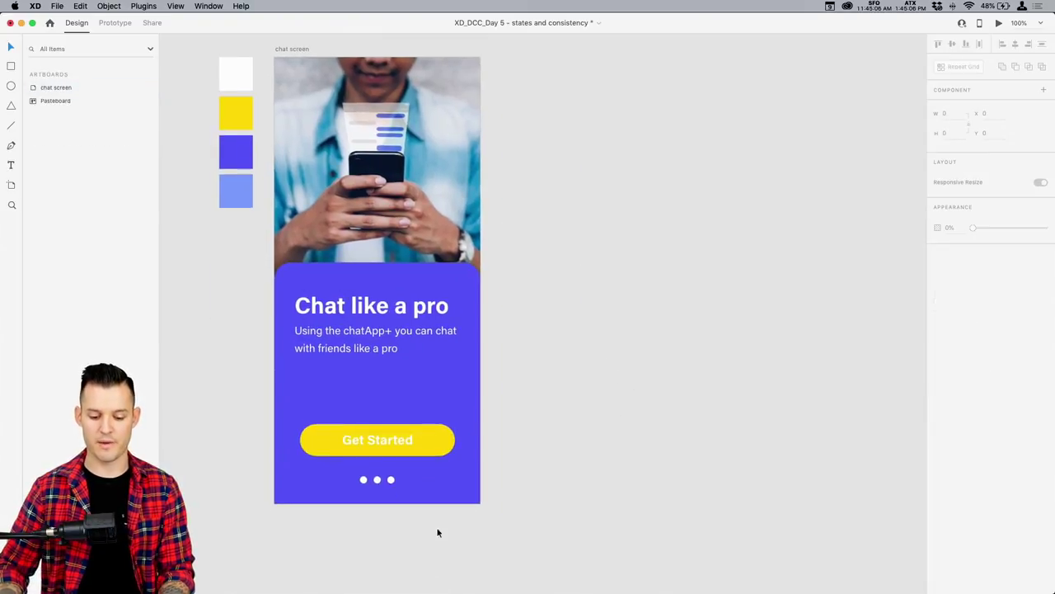
# - Lower the opacity of the second and third pagination dots to slightly under 44%
pyautogui.doubleClick(377, 479)
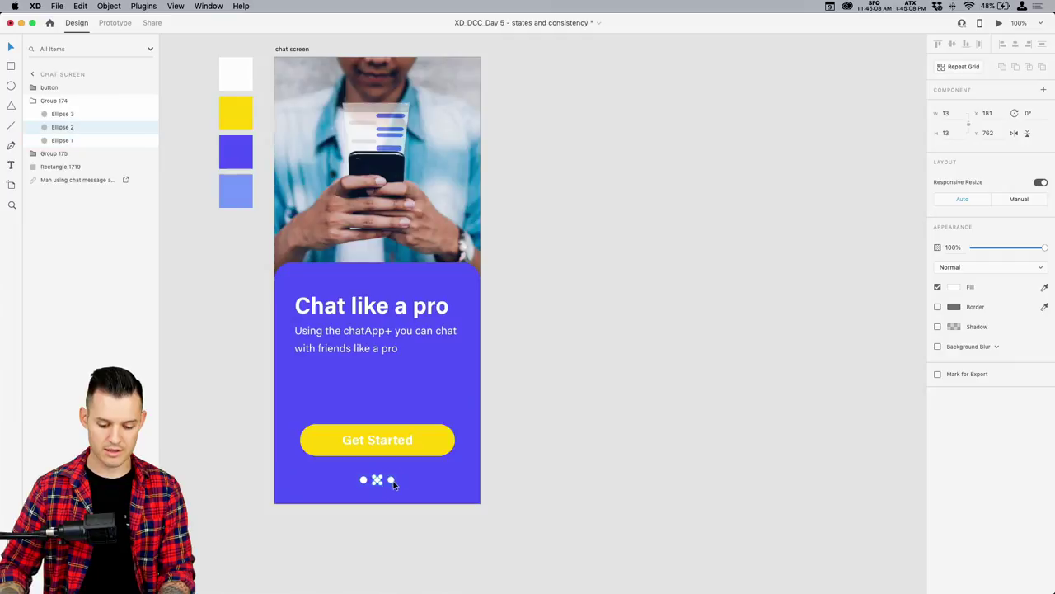
pyautogui.keyDown('shift'); pyautogui.click(392, 480); pyautogui.keyUp('shift')
pyautogui.click(1007, 249)
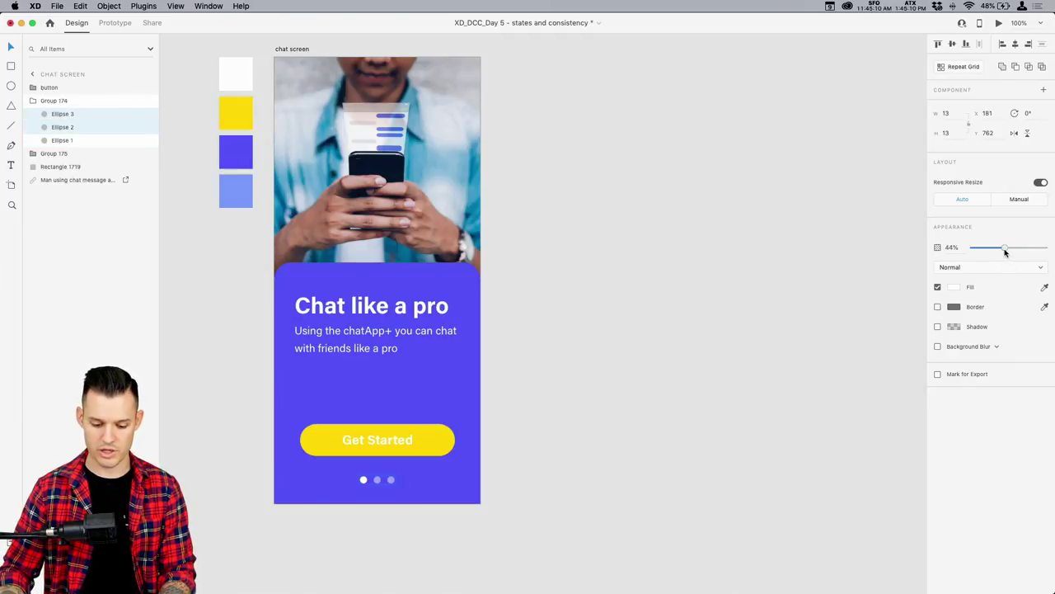
pyautogui.moveTo(1005, 252); pyautogui.dragTo(1000, 252)
pyautogui.click(625, 399)
pyautogui.moveTo(591, 433); pyautogui.dragTo(660, 470)
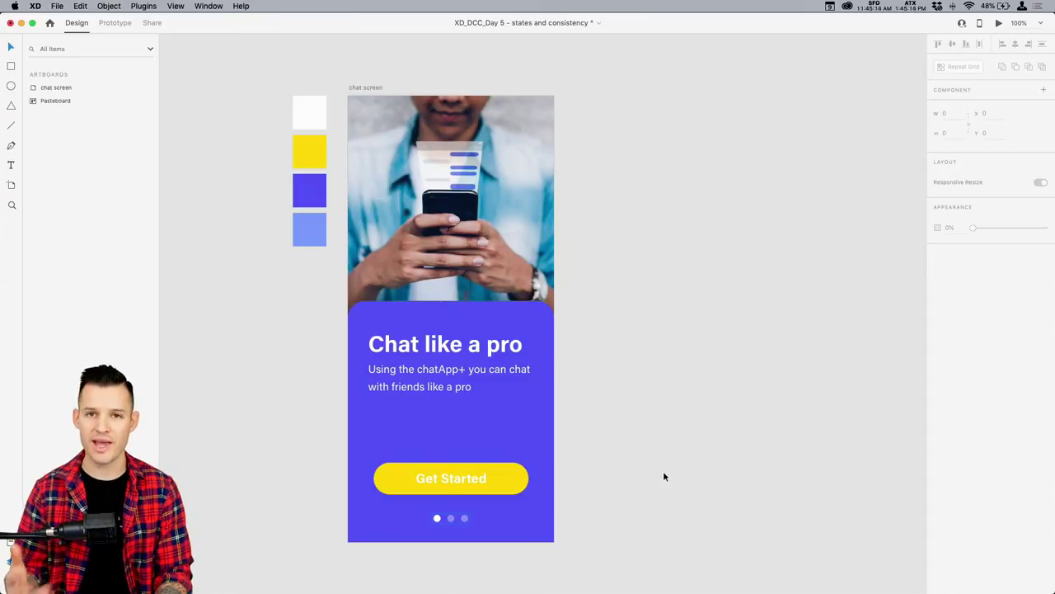
# - Turn the Get Started button into a component and show it in the document assets
pyautogui.click(434, 478)
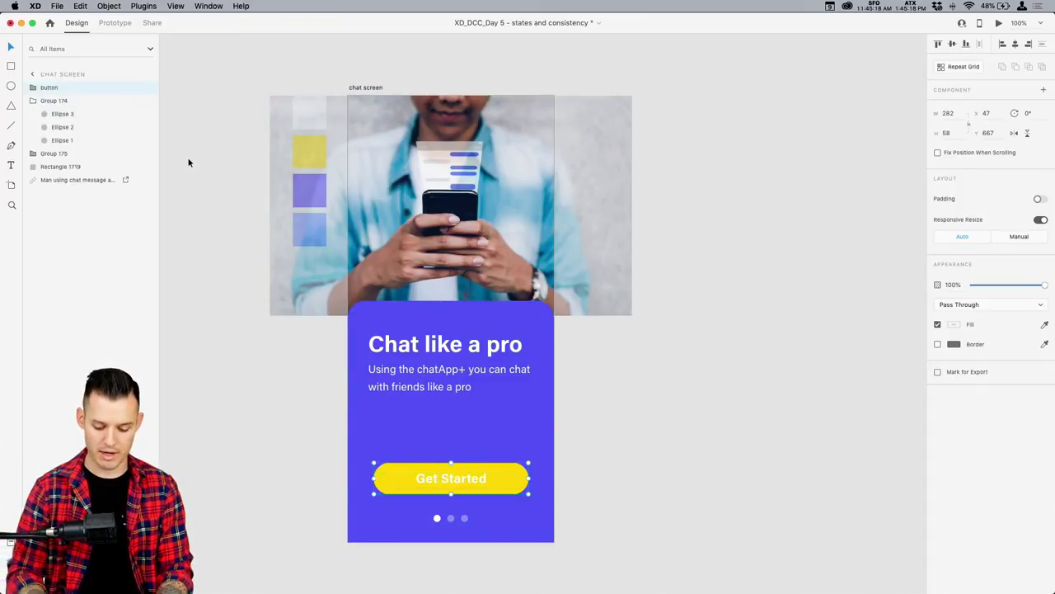
pyautogui.press('super+k')
pyautogui.press('shift+super+y')
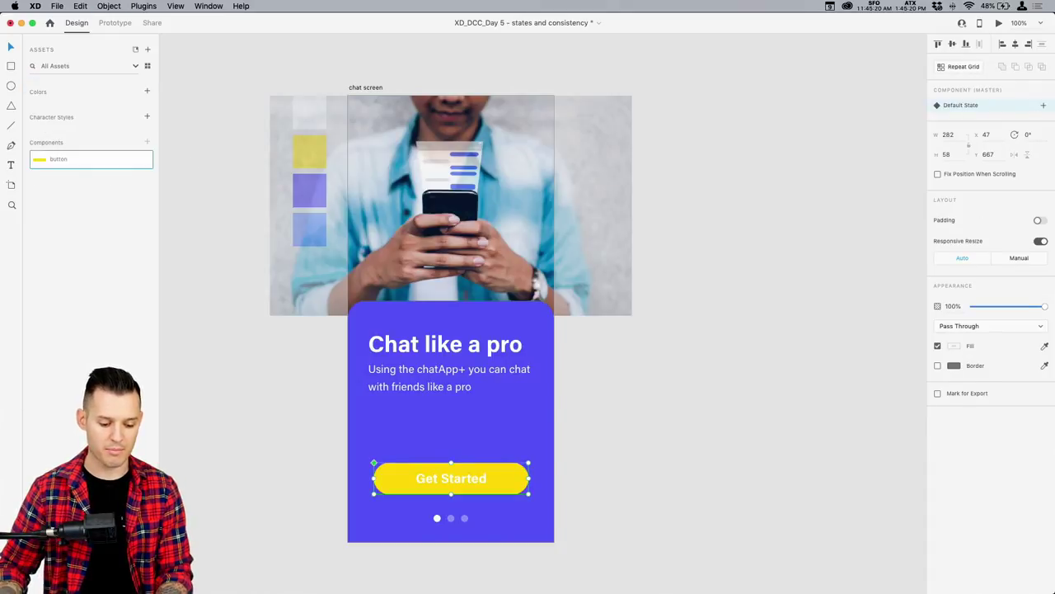
pyautogui.moveTo(63, 163); pyautogui.dragTo(626, 391)
pyautogui.click(762, 479)
pyautogui.click(748, 401)
pyautogui.press('Delete')
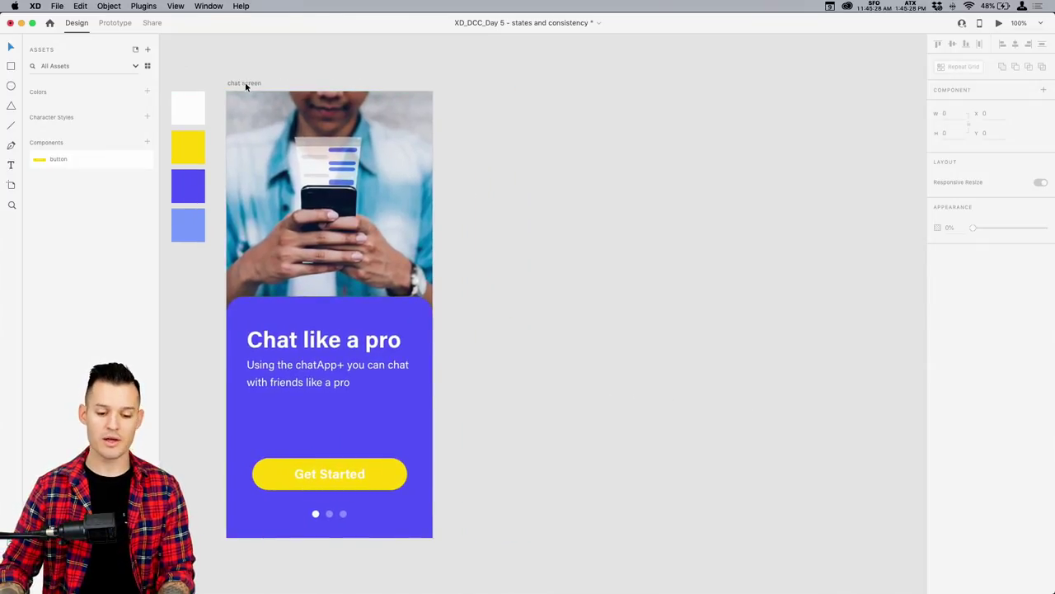
# - Duplicate the chat screen artboard directly to the right of the original
pyautogui.moveTo(245, 85); pyautogui.dragTo(464, 90)
pyautogui.hscroll(3, 718, 258)
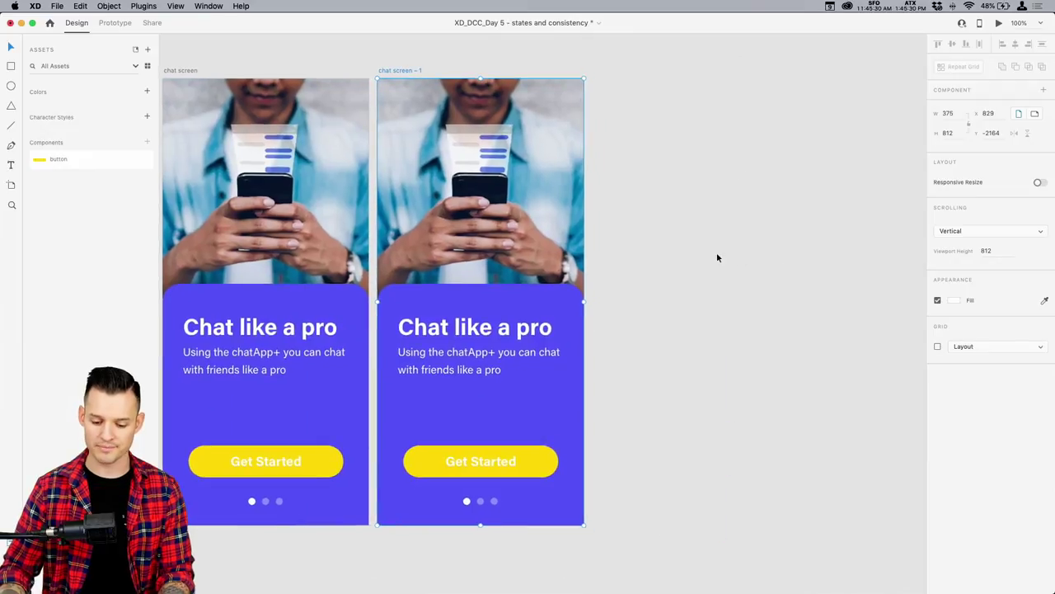
pyautogui.press('super+minus')
# - Select the photo on the duplicated chat screen and open the PhotoSplash 2 plugin for it
pyautogui.click(532, 186)
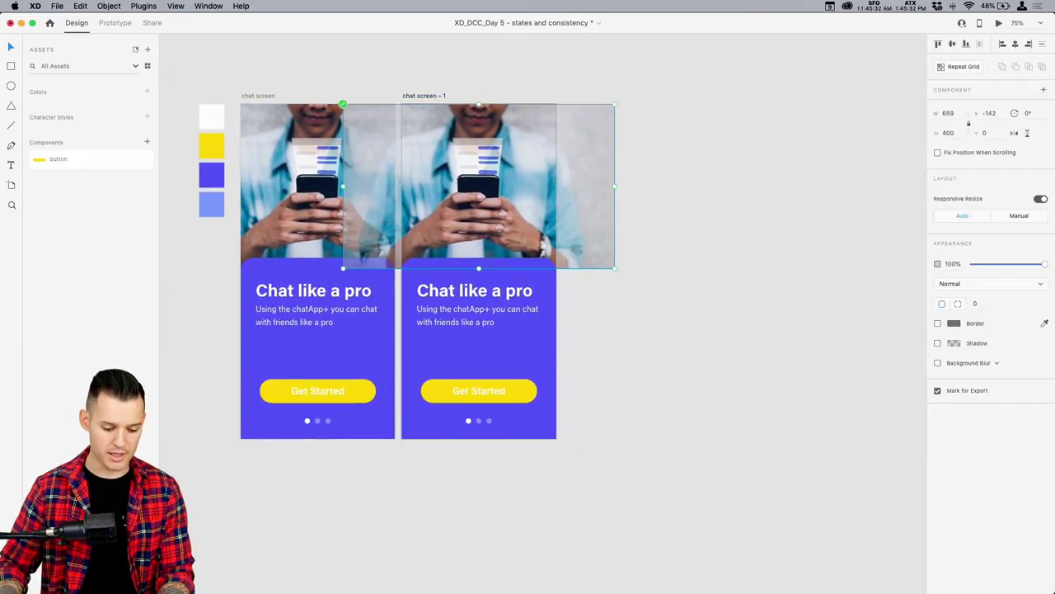
pyautogui.press('super+shift+p')
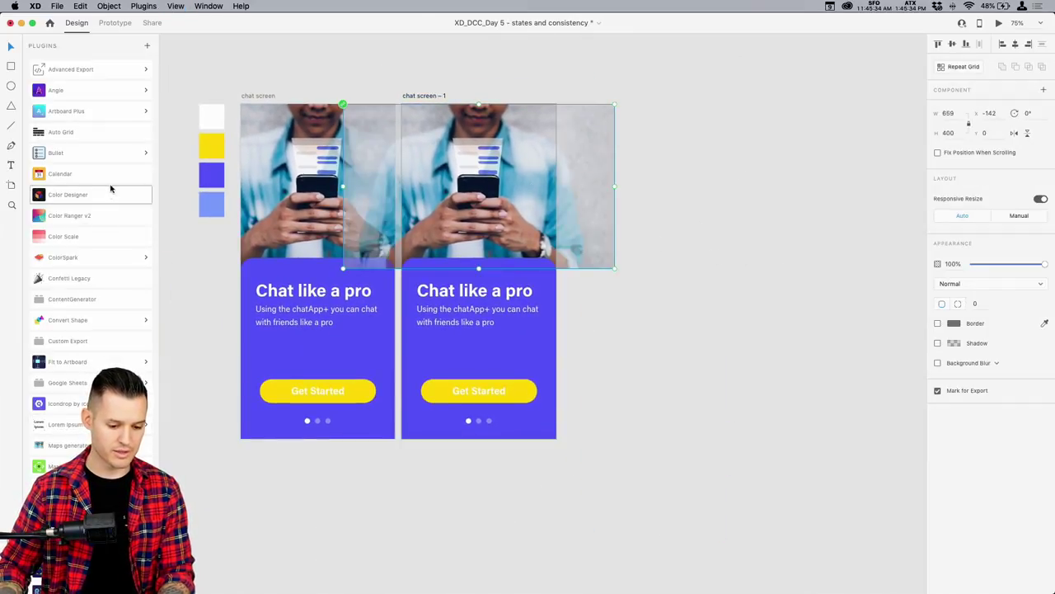
pyautogui.scroll(-3, 91, 248)
pyautogui.click(62, 478)
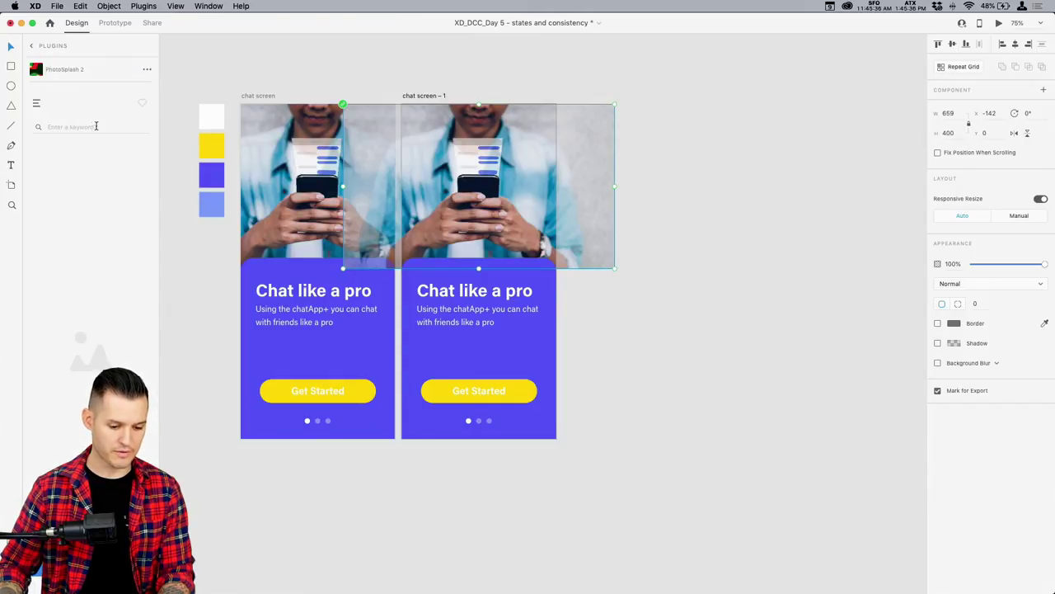
# - Search the plugin's stock photos for "text"
pyautogui.click(97, 127)
pyautogui.write('text')
pyautogui.press('Return')
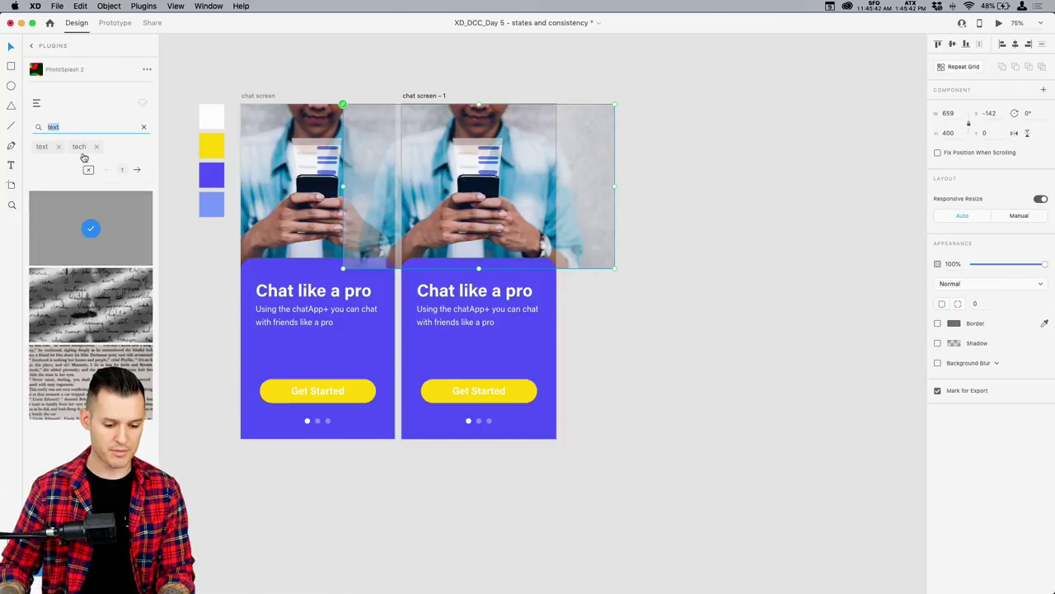
# - Search the plugin's stock photos for "phone" instead
pyautogui.write('phone')
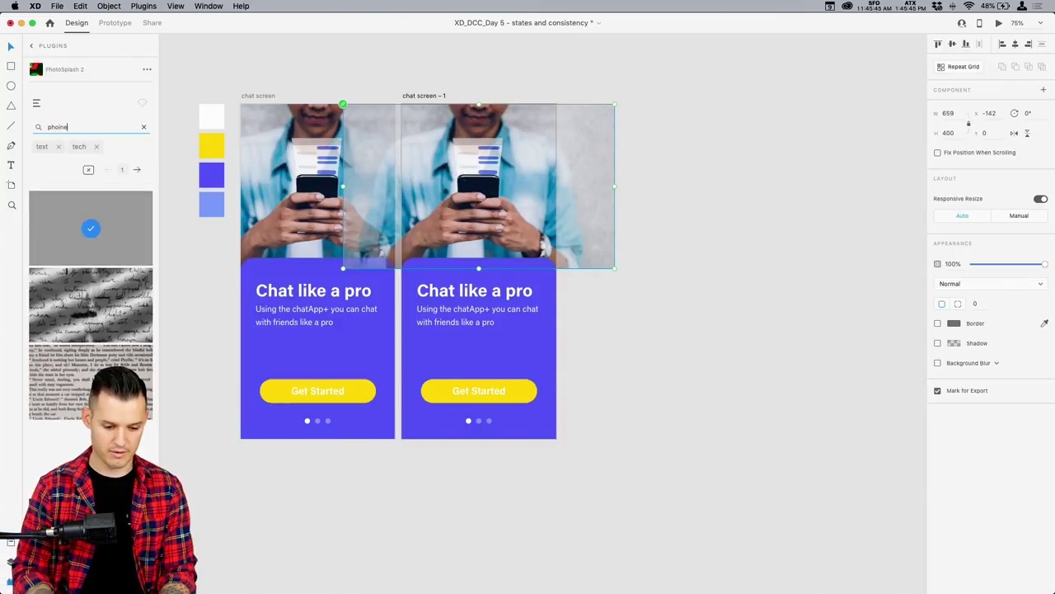
pyautogui.write('hoine')
pyautogui.press('Return')
pyautogui.doubleClick(71, 125)
pyautogui.press('BackSpace')
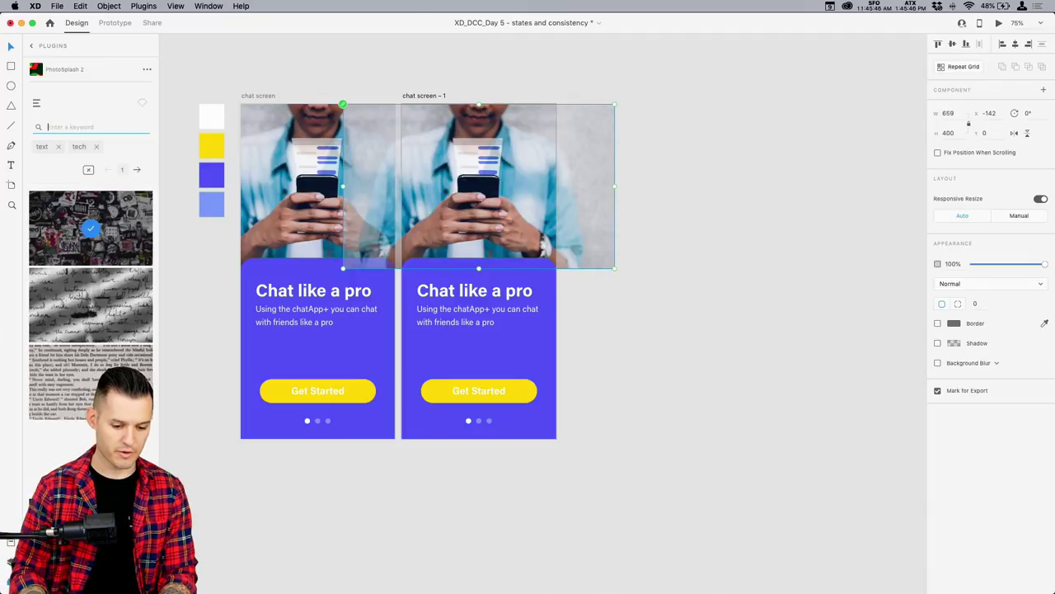
pyautogui.write('phone')
pyautogui.press('Return')
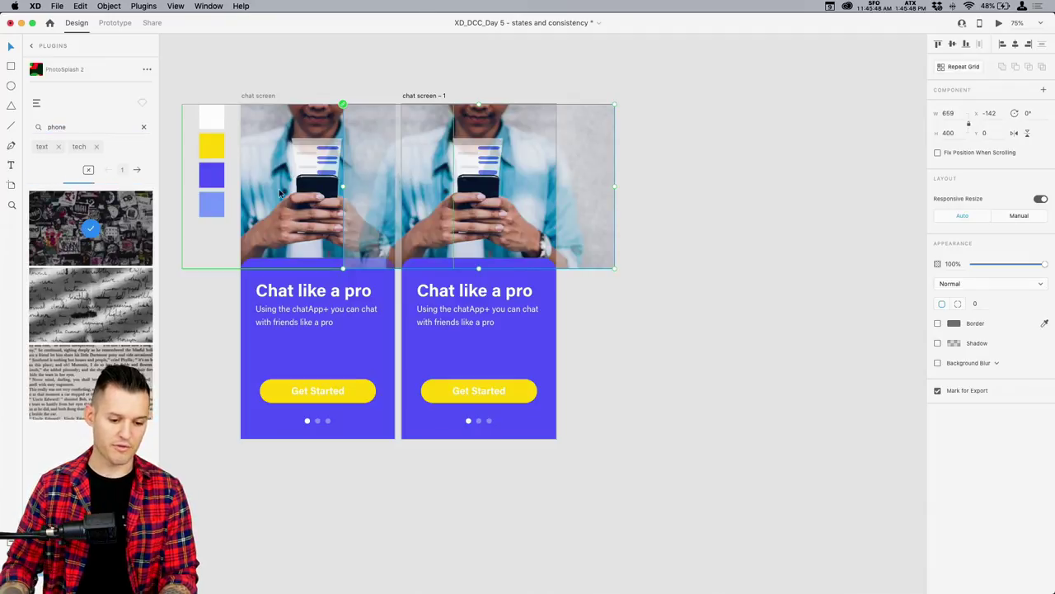
# - Remove the text and tech keywords and fill the second screen's photo with the white-shirted person tapping a phone
pyautogui.click(57, 146)
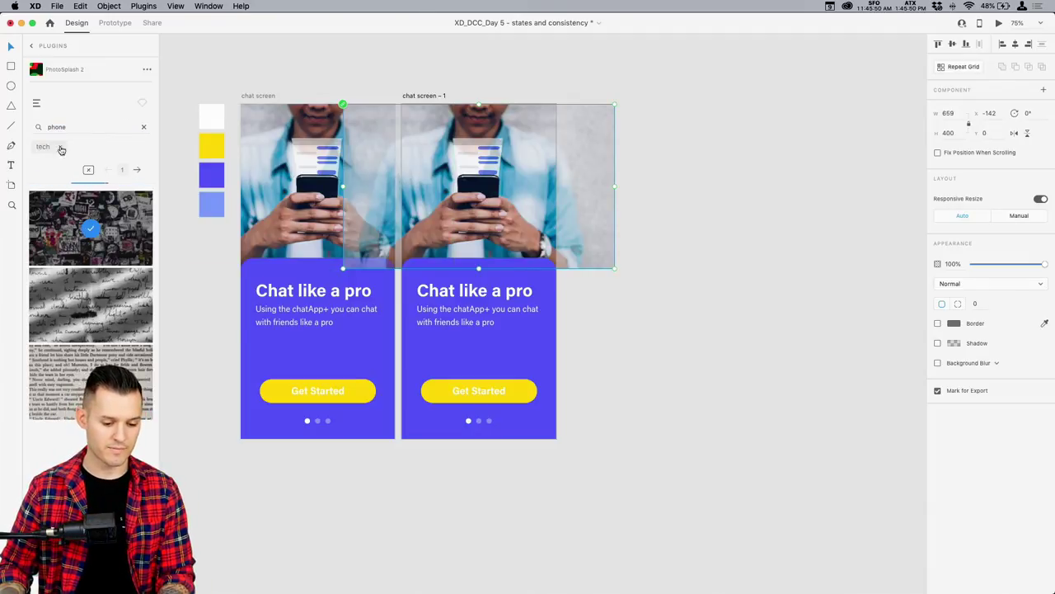
pyautogui.click(61, 146)
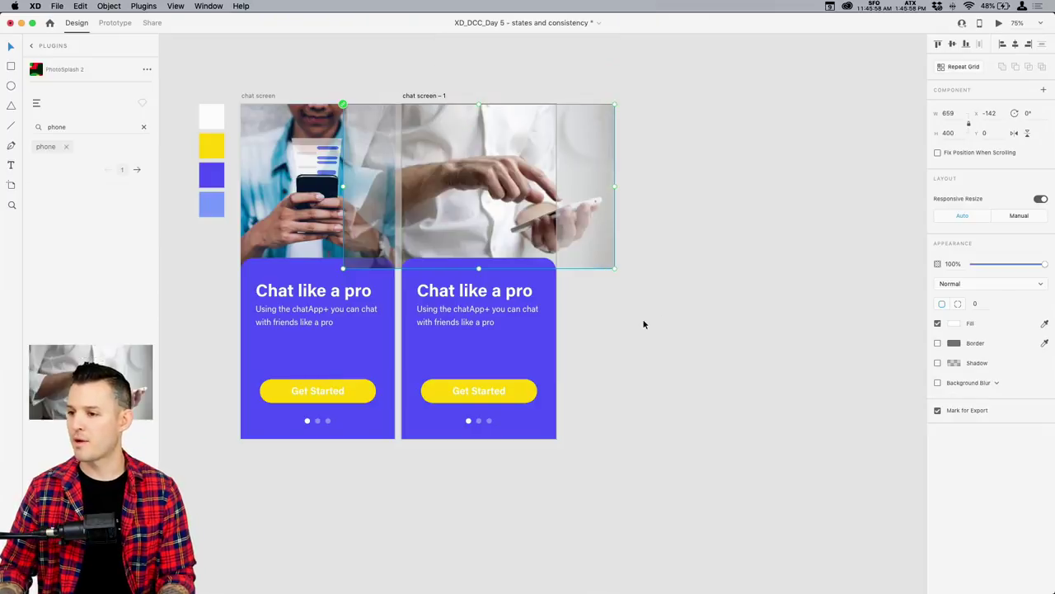
pyautogui.click(662, 313)
# - Move the second screen's faded middle pagination dot onto the first dot's position, at X 156
pyautogui.moveTo(643, 310); pyautogui.dragTo(590, 303)
pyautogui.press('z')
pyautogui.moveTo(576, 437); pyautogui.dragTo(325, 217)
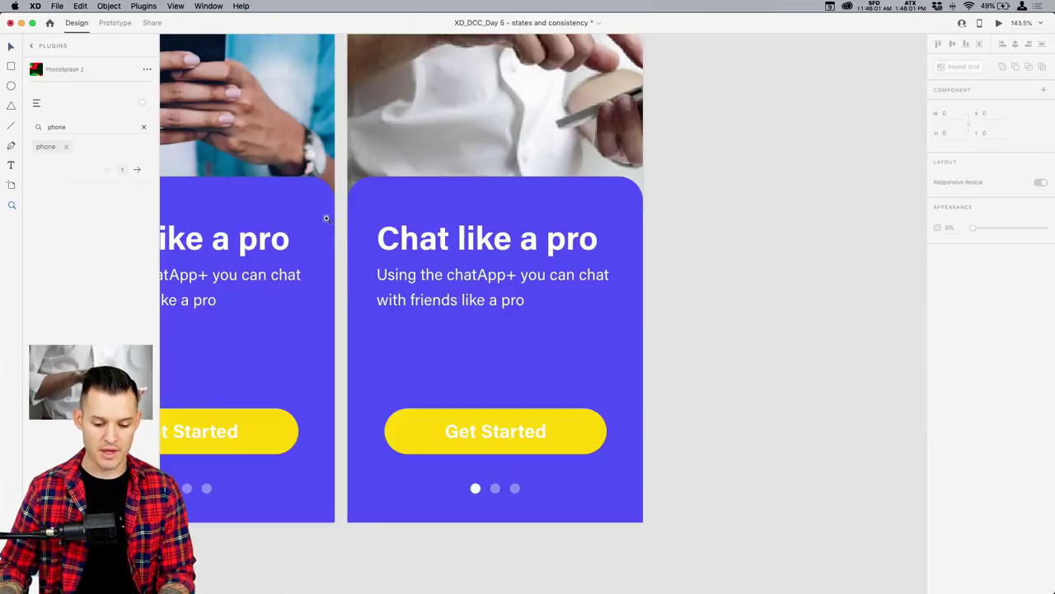
pyautogui.click(493, 492)
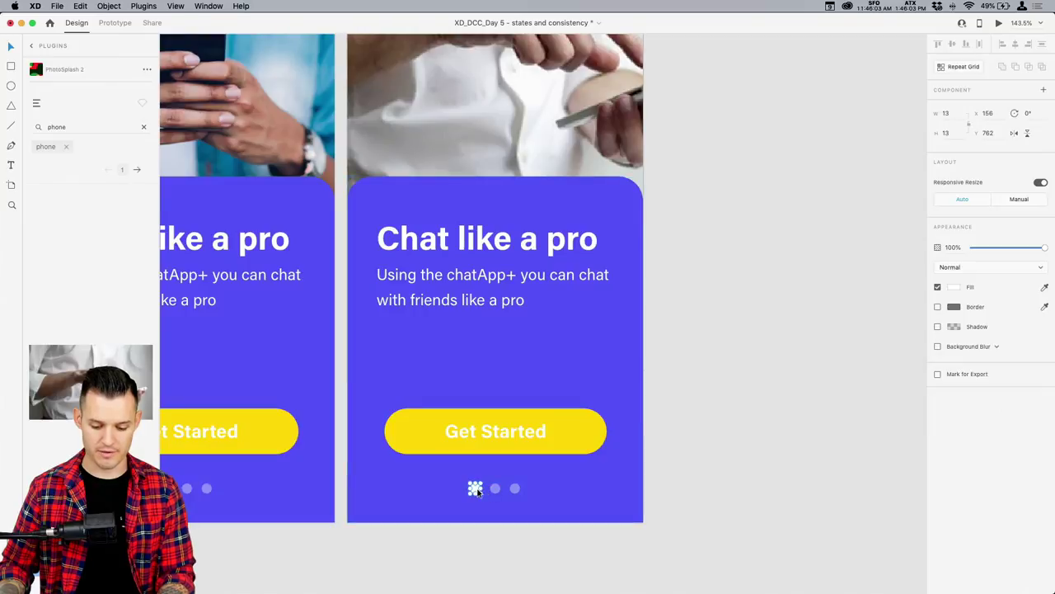
pyautogui.scroll(5, 494, 488)
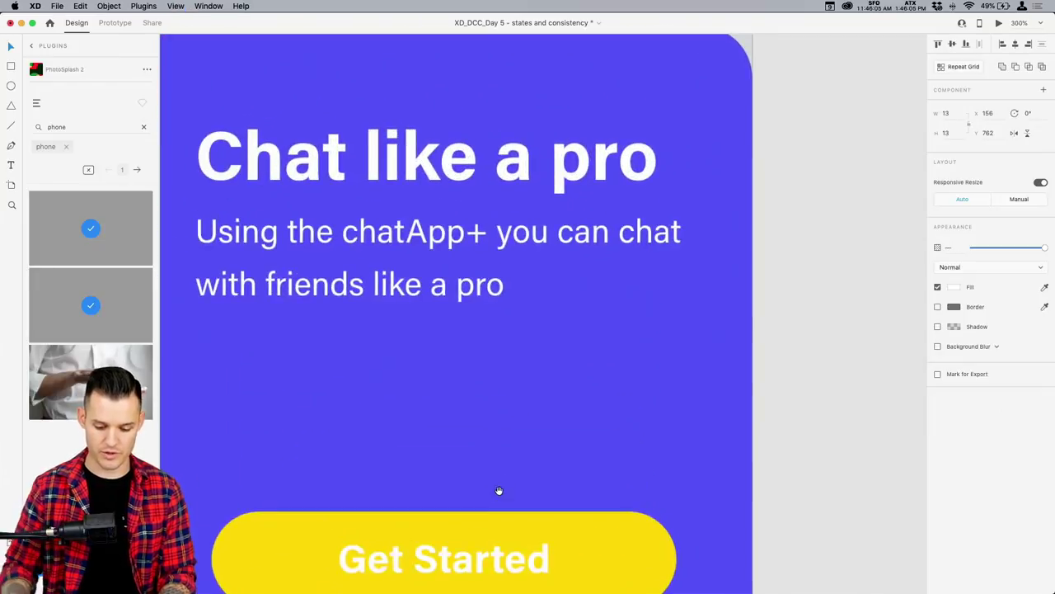
pyautogui.click(463, 355)
pyautogui.moveTo(463, 355); pyautogui.dragTo(423, 357)
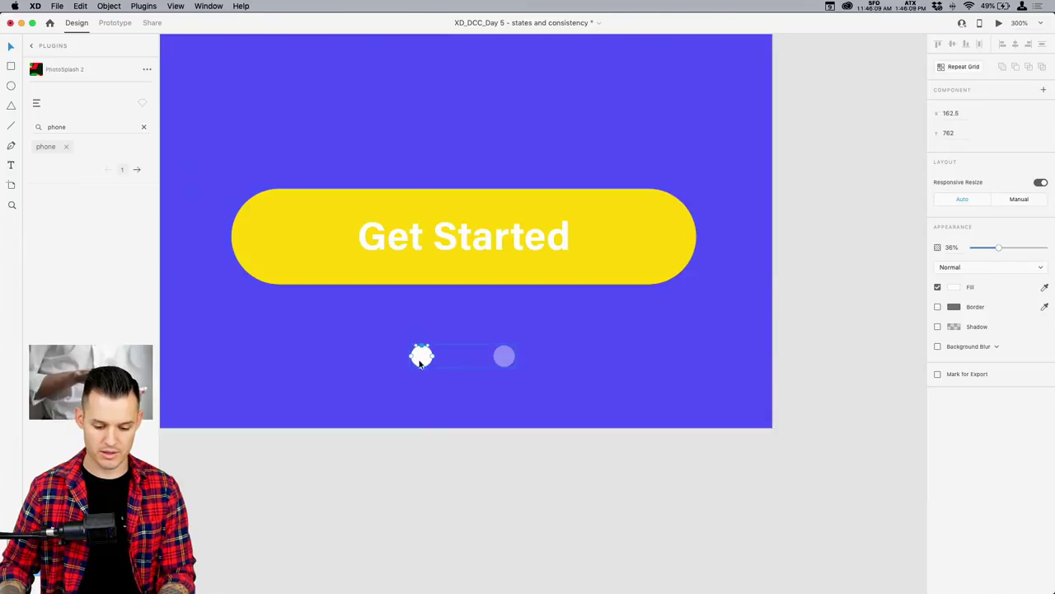
pyautogui.moveTo(421, 363)
pyautogui.mouseDown()
pyautogui.moveTo(461, 357)
pyautogui.moveTo(398, 360)
pyautogui.moveTo(425, 361)
pyautogui.mouseUp()
pyautogui.press('0')
pyautogui.click(423, 380)
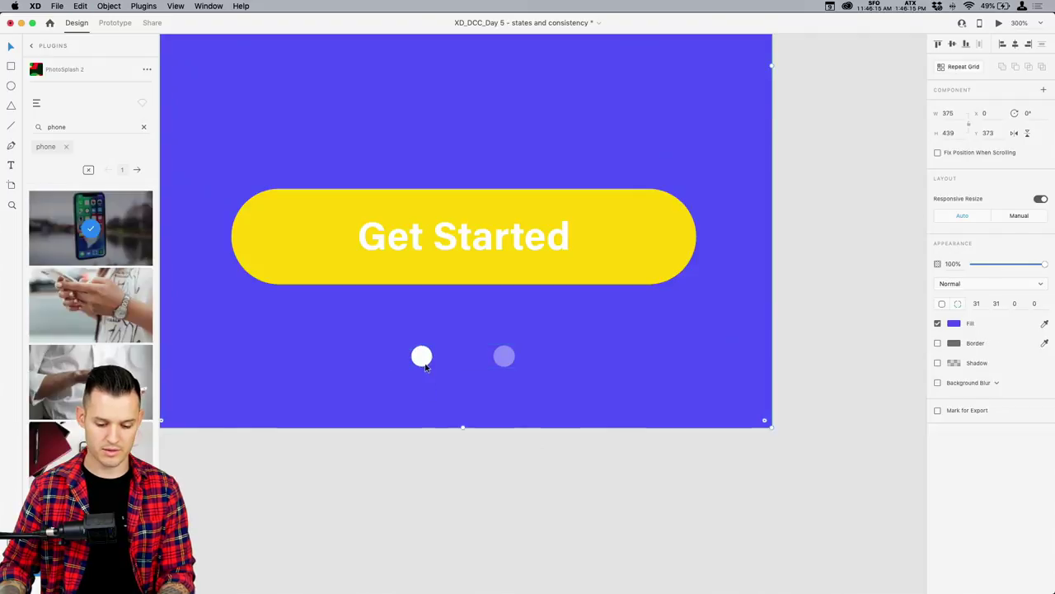
pyautogui.press('super+z')
pyautogui.press('super+y')
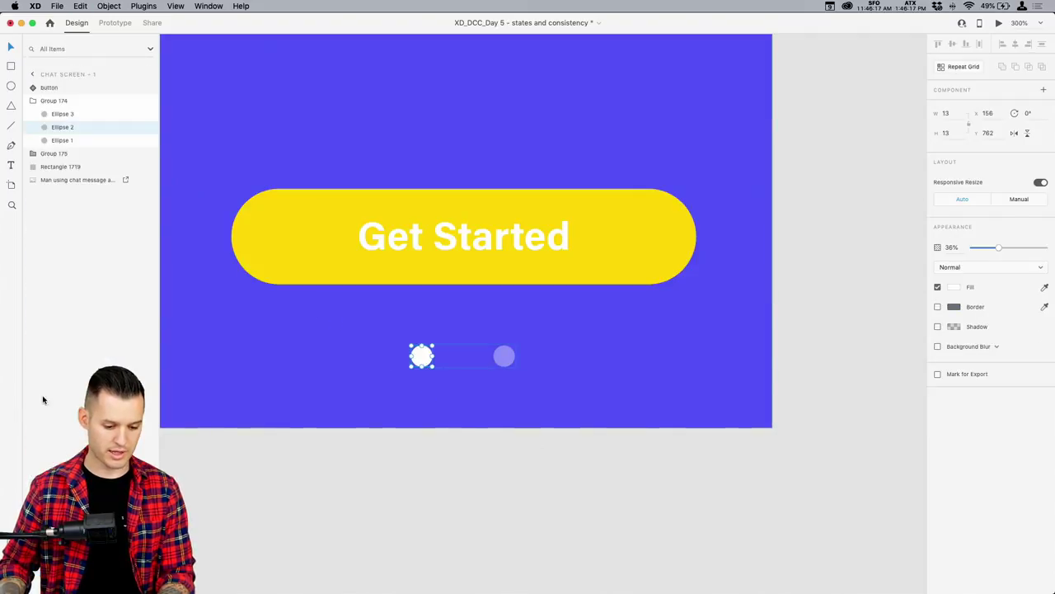
# - Move the white active dot, Ellipse 1, to the middle of the second screen's pagination row at X 181
pyautogui.click(61, 116)
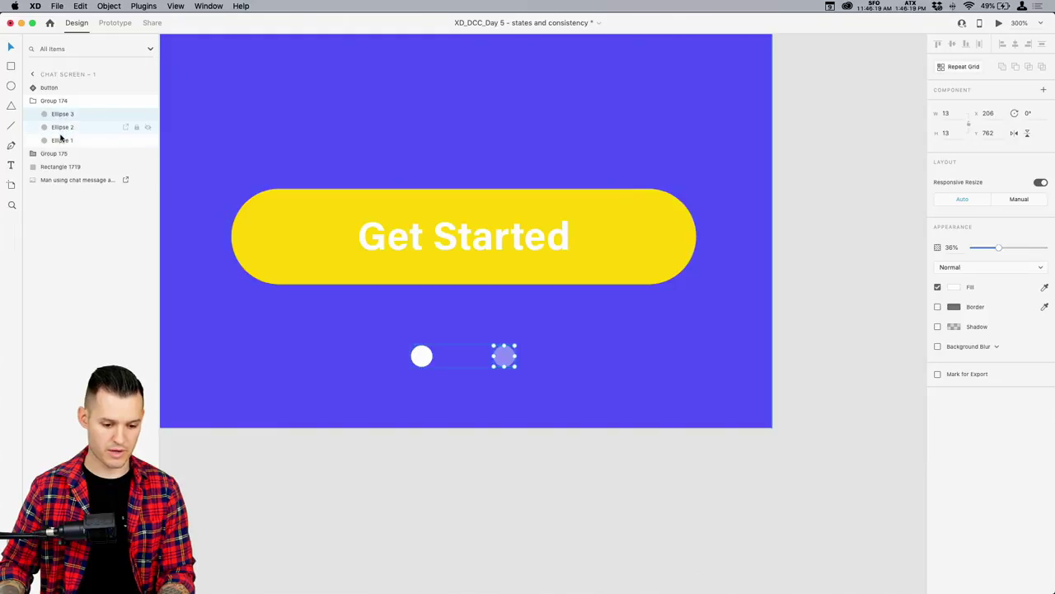
pyautogui.click(66, 139)
pyautogui.hotkey('shift', 'Right')
pyautogui.hotkey('shift', 'Right')
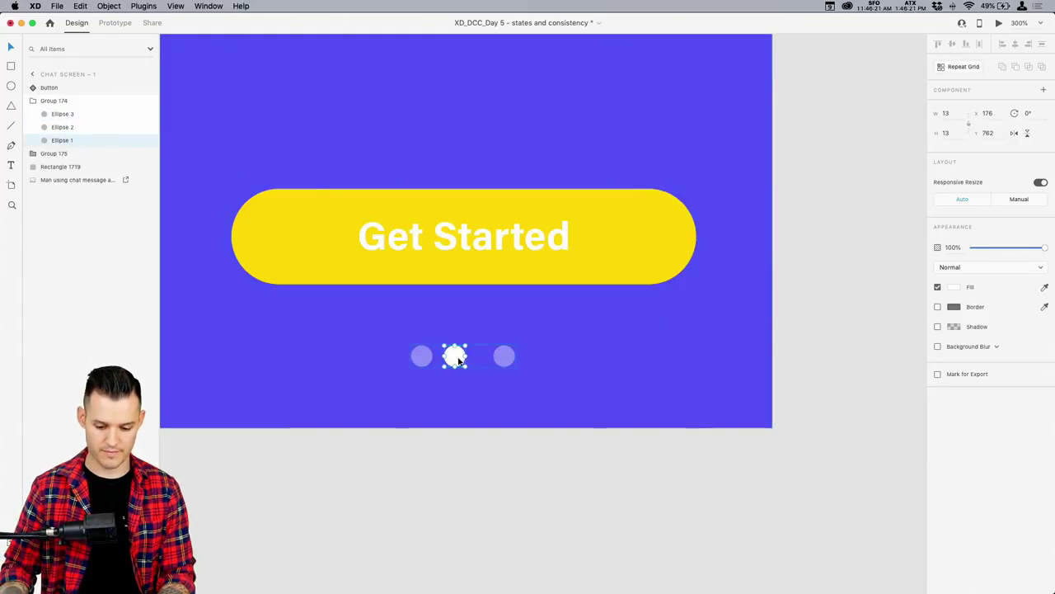
pyautogui.moveTo(454, 355); pyautogui.dragTo(462, 355)
# - Replace the second screen's heading with "Stay in touch"
pyautogui.press('super+1')
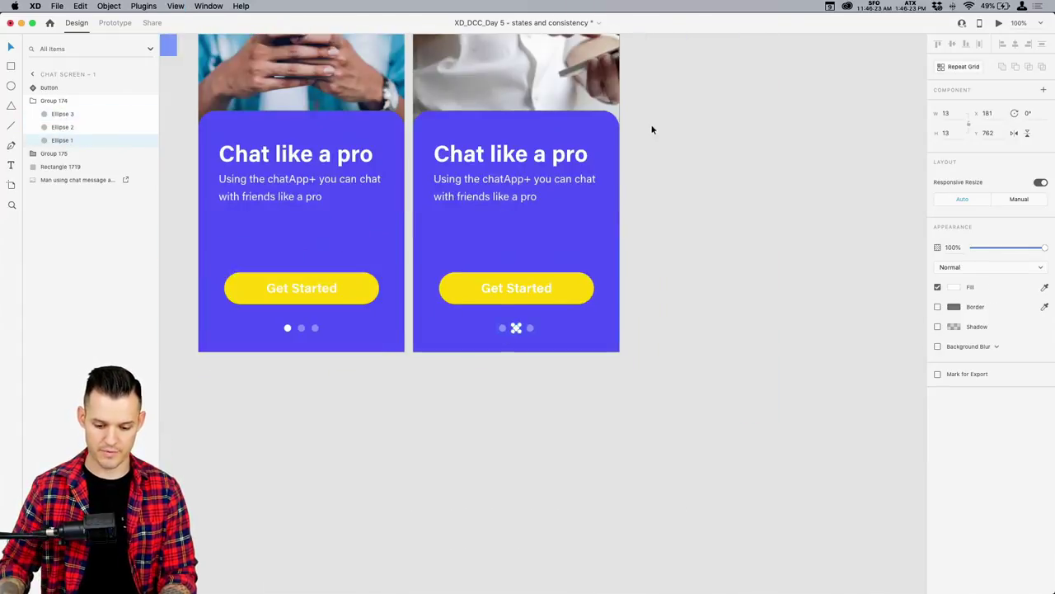
pyautogui.click(652, 127)
pyautogui.scroll(3, 652, 127)
pyautogui.doubleClick(591, 260)
pyautogui.doubleClick(593, 261)
pyautogui.write('Stay in touch')
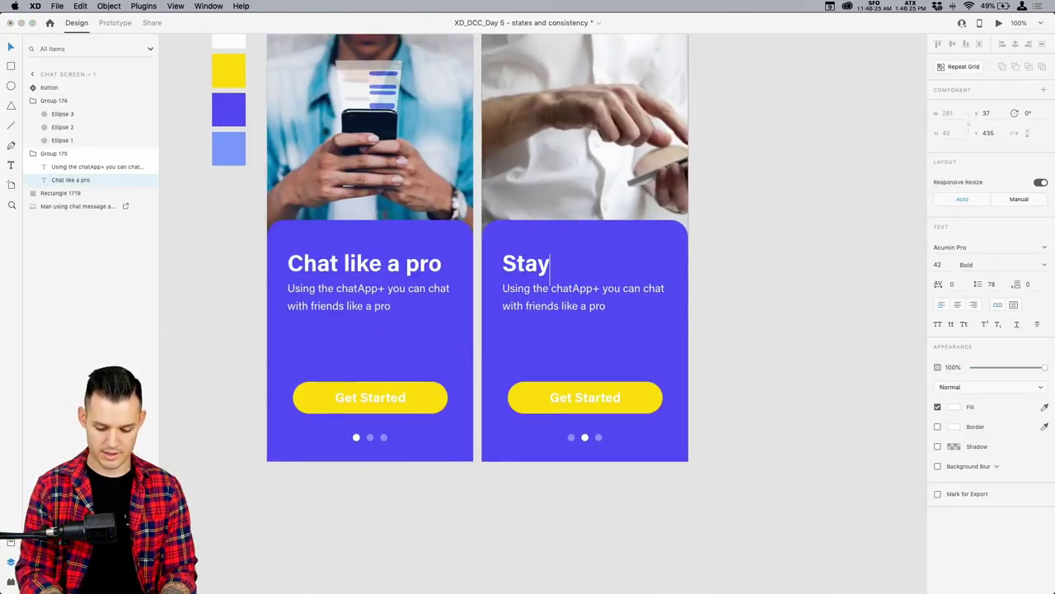
pyautogui.click(713, 246)
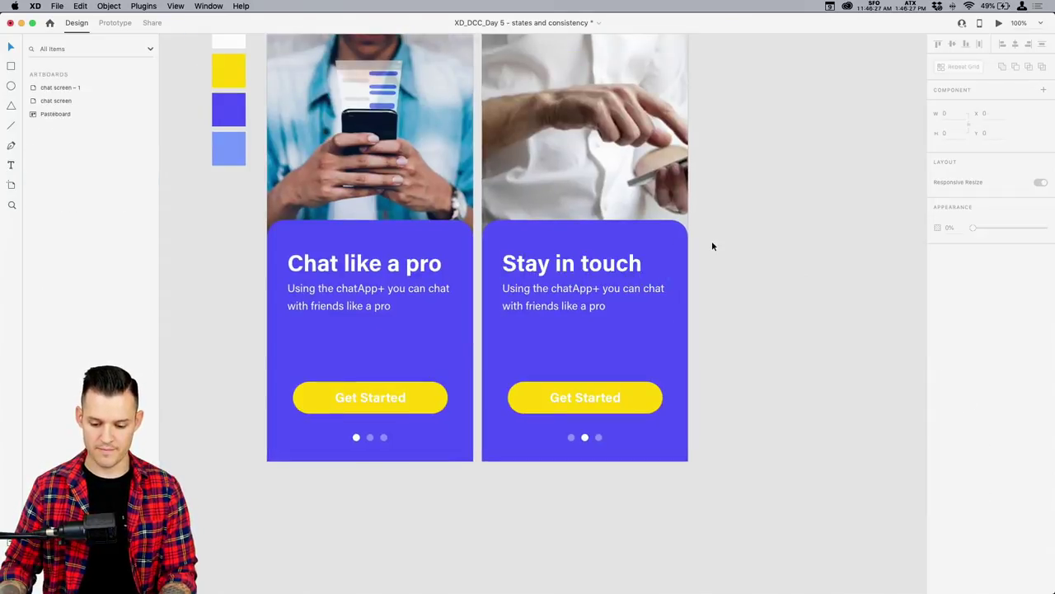
pyautogui.press('super+minus')
pyautogui.moveTo(713, 246); pyautogui.dragTo(588, 285)
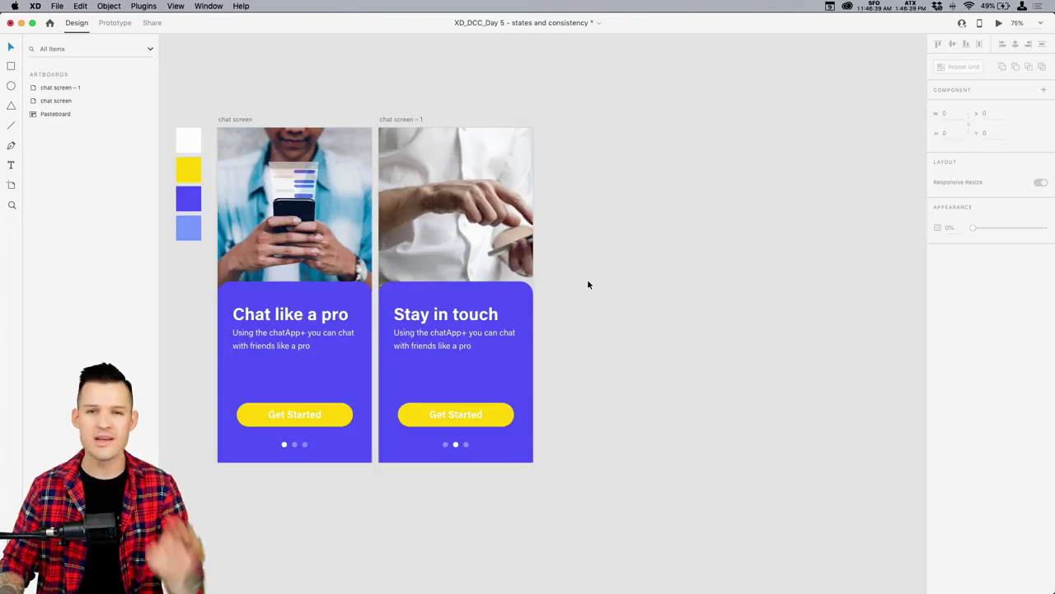
pyautogui.click(474, 416)
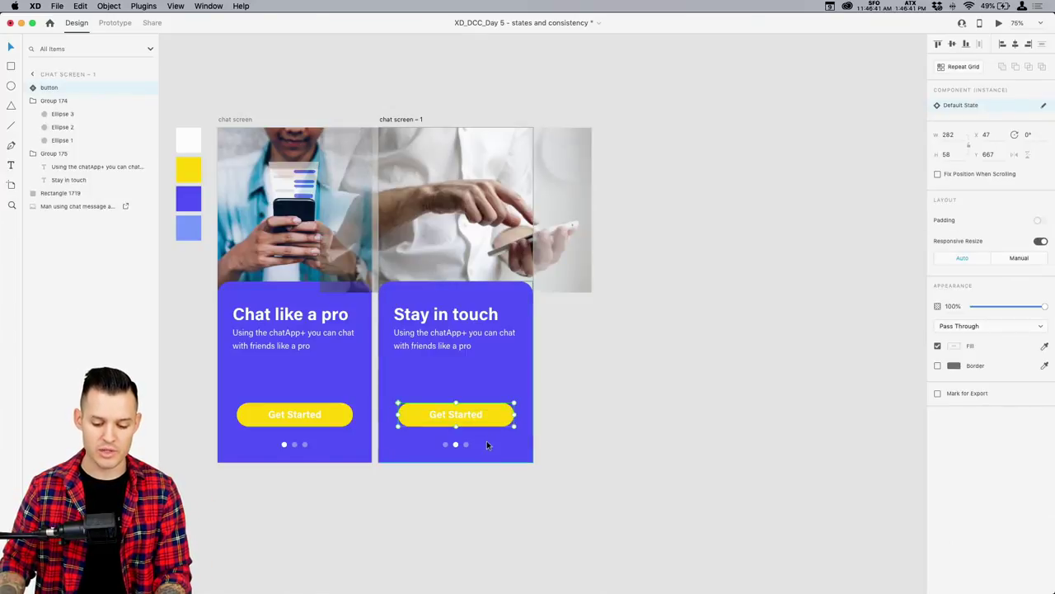
pyautogui.click(696, 289)
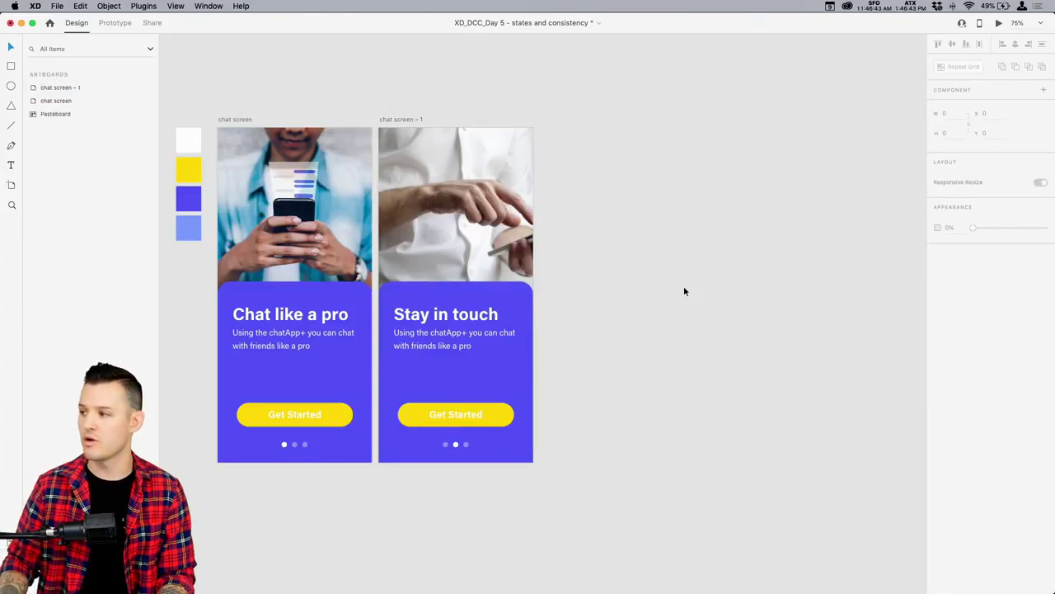
# - Duplicate the Stay in touch artboard to its right with a wider gap, and delete the photo from the copy
pyautogui.click(391, 125)
pyautogui.press('super+d')
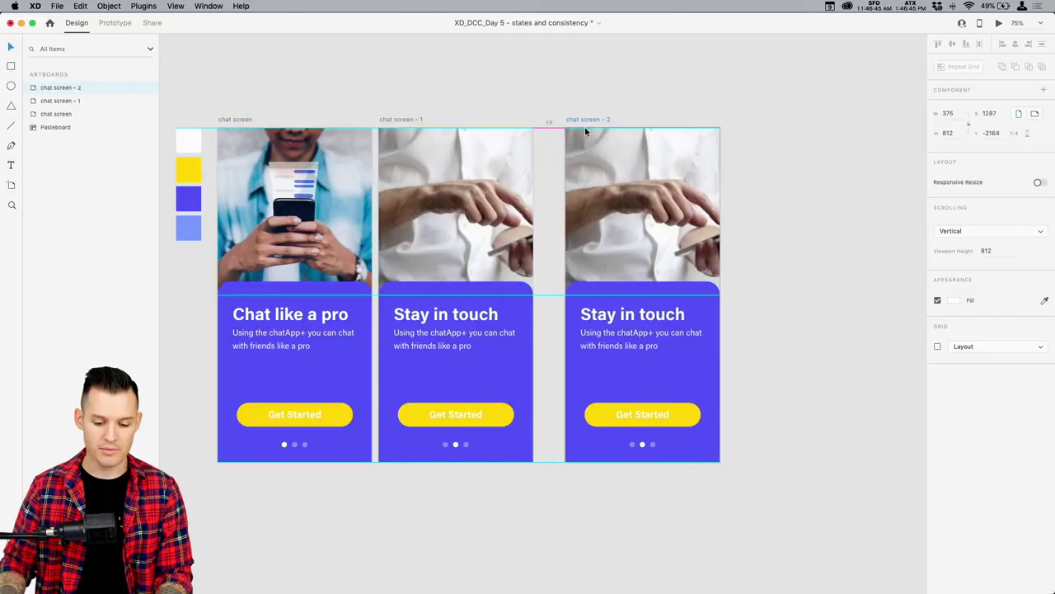
pyautogui.click(796, 253)
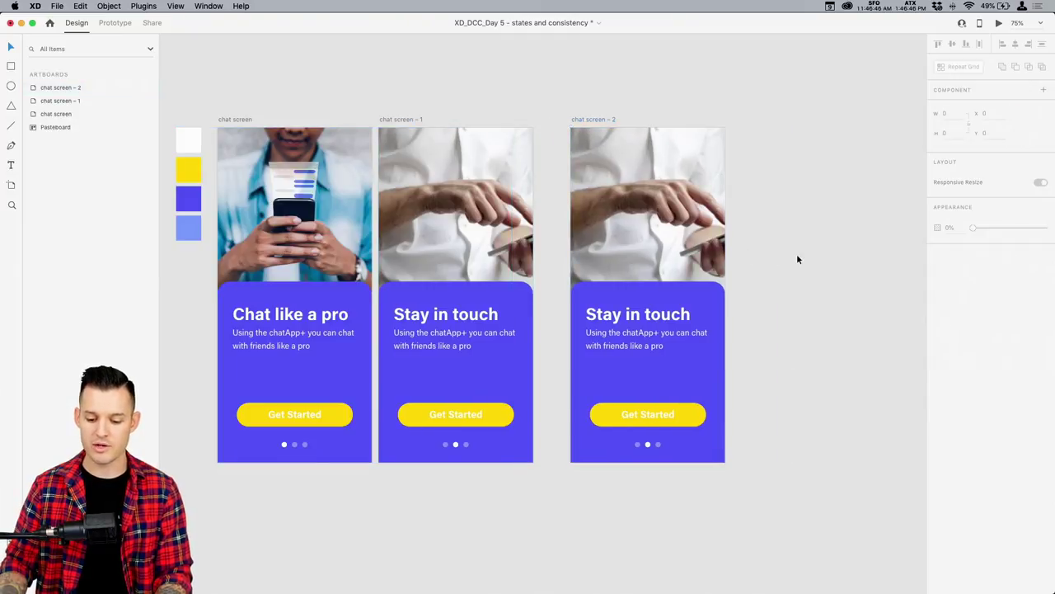
pyautogui.click(680, 172)
pyautogui.press('Delete')
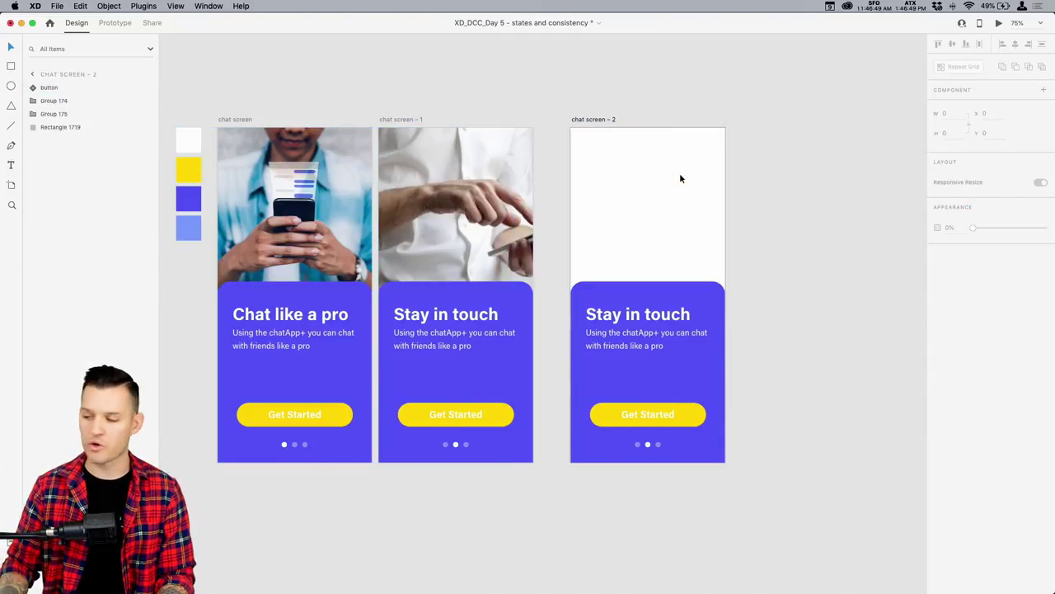
# - Duplicate the third screen's purple panel with corner radius 0, place it at Y 0 and send it behind the original panel
pyautogui.click(699, 284)
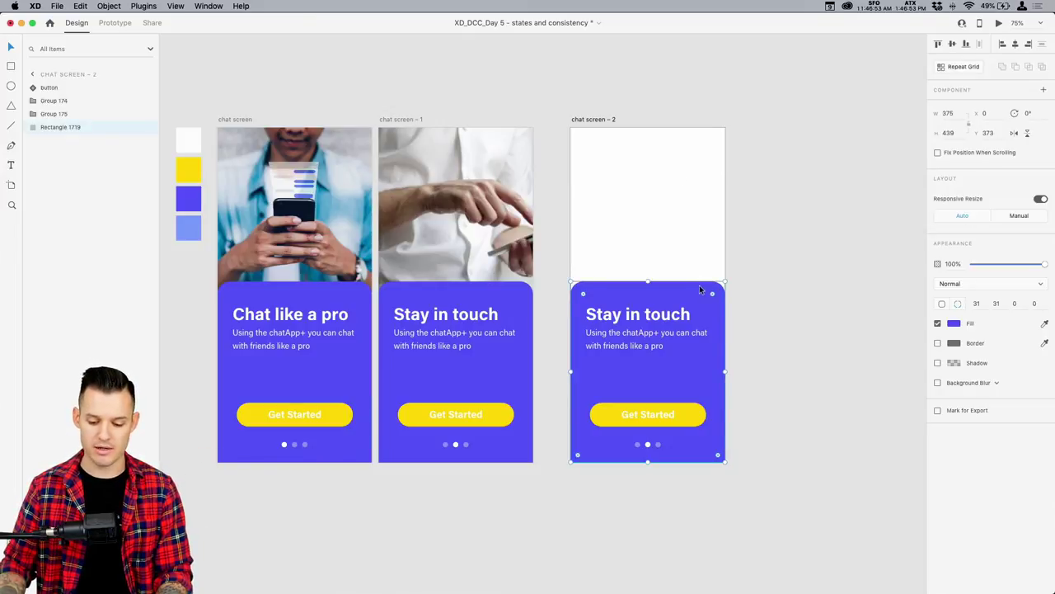
pyautogui.moveTo(698, 288); pyautogui.dragTo(788, 51)
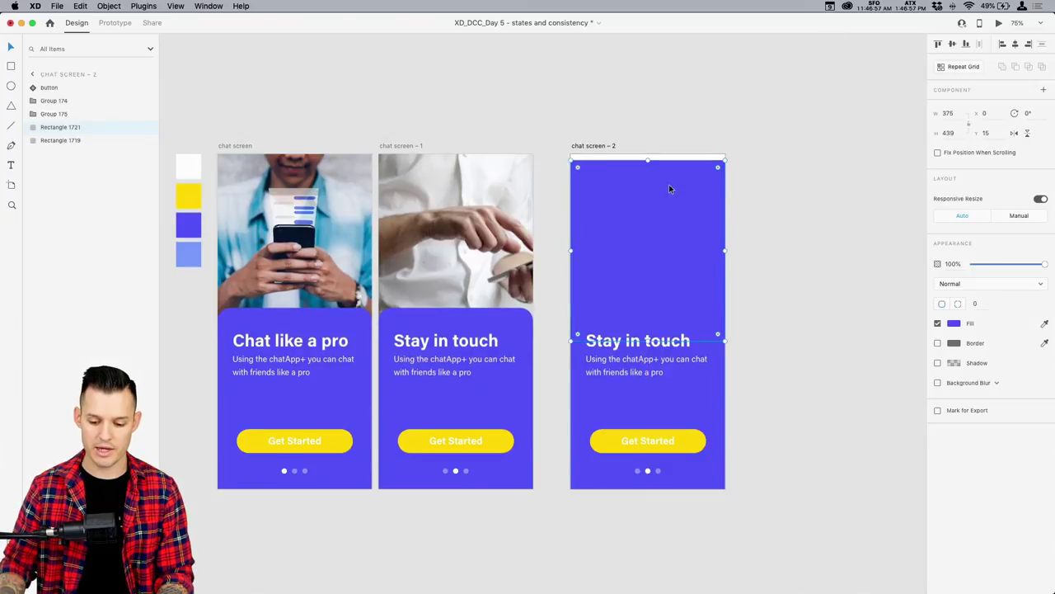
pyautogui.moveTo(669, 184); pyautogui.dragTo(670, 179)
pyautogui.press('super+bracketleft')
pyautogui.press('super+bracketleft')
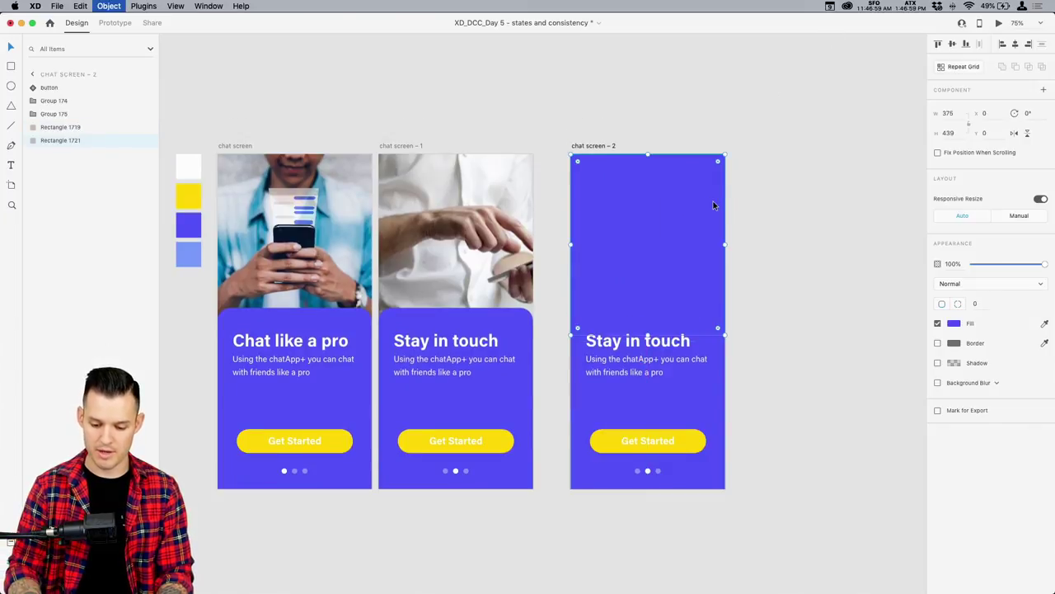
# - Change the fill of the third screen's rounded lower panel to white
pyautogui.click(717, 379)
pyautogui.click(953, 324)
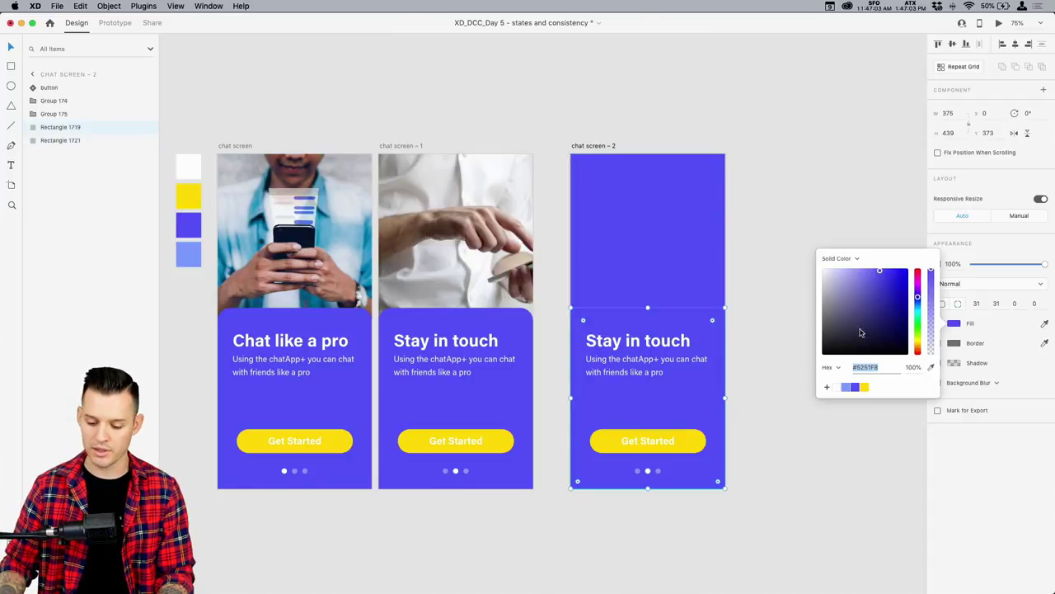
pyautogui.moveTo(862, 333); pyautogui.dragTo(704, 156)
pyautogui.click(817, 195)
pyautogui.press('z')
pyautogui.moveTo(825, 169)
pyautogui.mouseDown()
pyautogui.moveTo(634, 465)
pyautogui.moveTo(454, 566)
pyautogui.mouseUp()
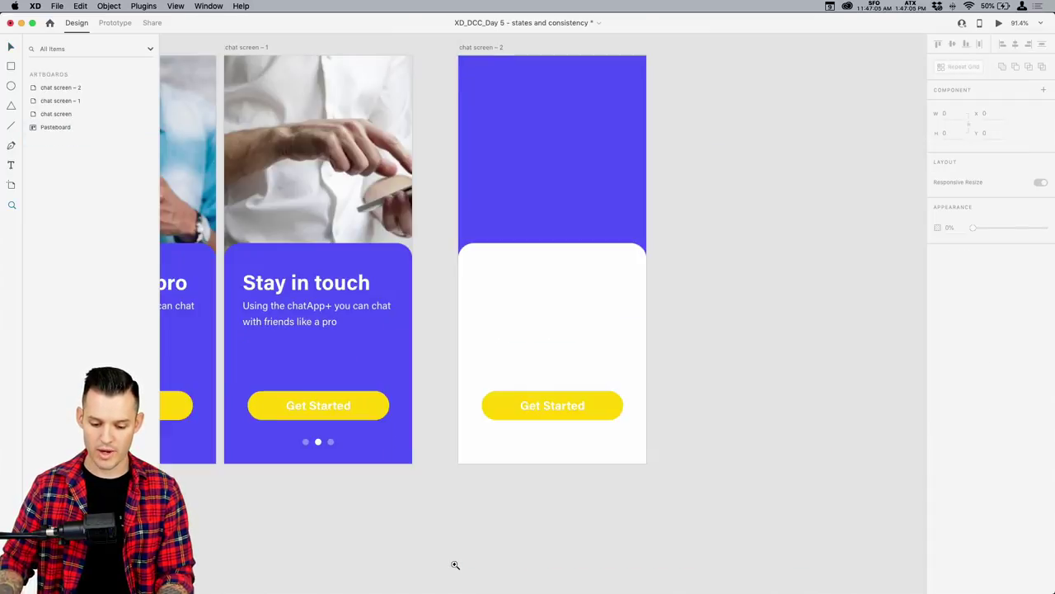
# - Extend the top edge of the third screen's white rounded panel upward so it covers more of the purple background
pyautogui.click(612, 267)
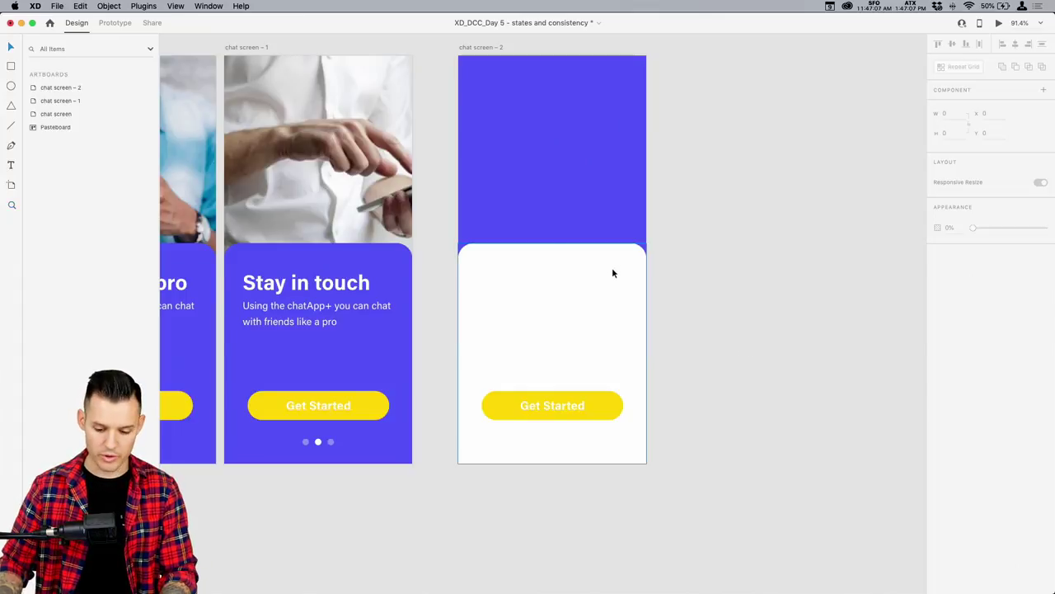
pyautogui.moveTo(553, 244); pyautogui.dragTo(556, 195)
pyautogui.click(700, 211)
pyautogui.moveTo(701, 211); pyautogui.dragTo(887, 255)
pyautogui.moveTo(666, 92); pyautogui.dragTo(642, 100)
pyautogui.click(660, 80)
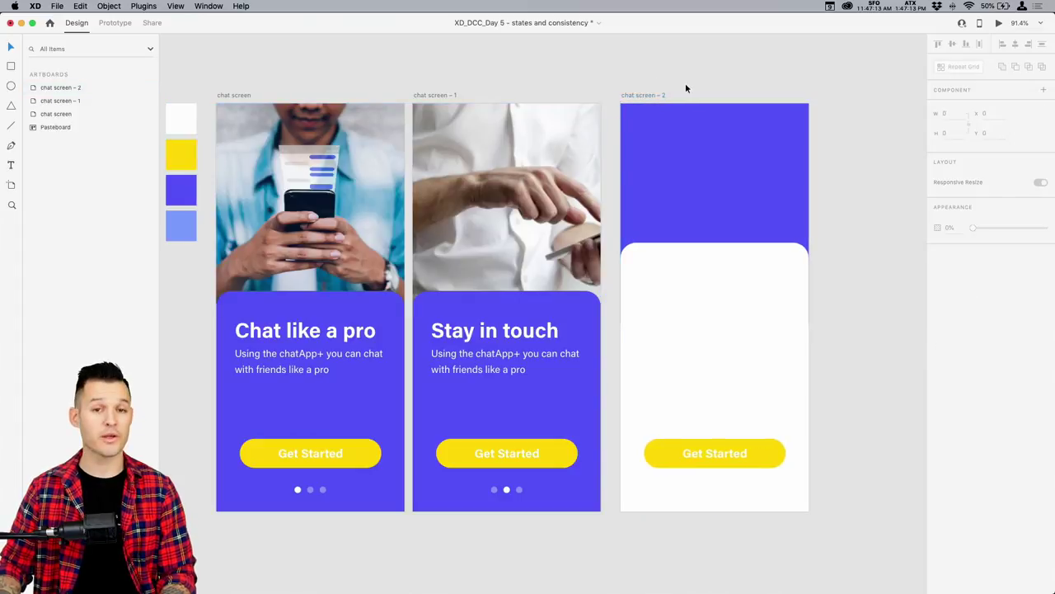
# - Draw a borderless 100 by 100 circle on the third screen's purple header, horizontally centred at X 138, Y 58
pyautogui.press('e')
pyautogui.moveTo(678, 131)
pyautogui.mouseDown()
pyautogui.moveTo(753, 181)
pyautogui.moveTo(721, 156)
pyautogui.mouseUp()
pyautogui.press('v')
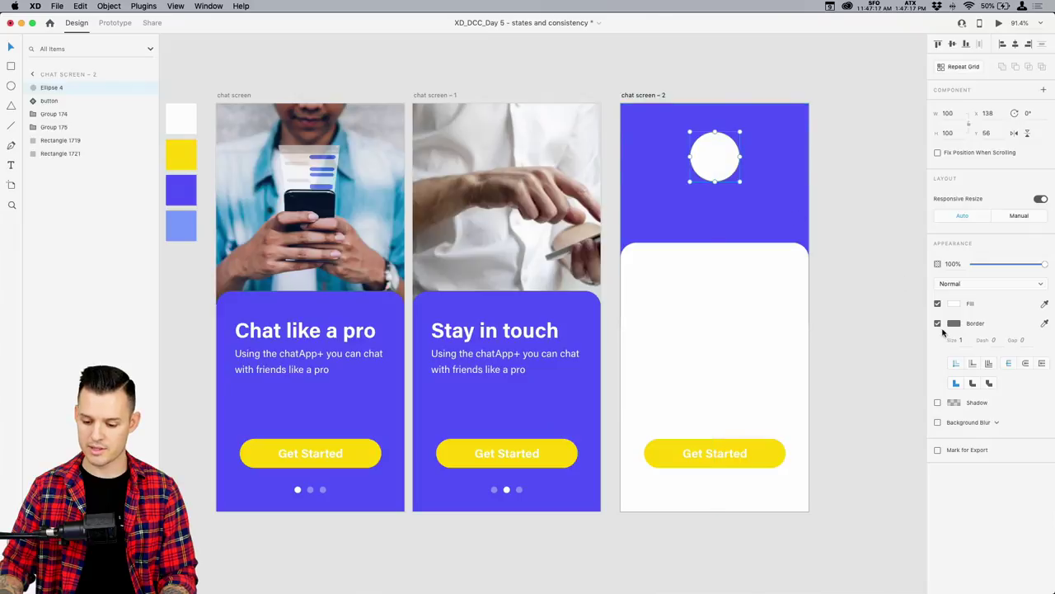
pyautogui.click(937, 323)
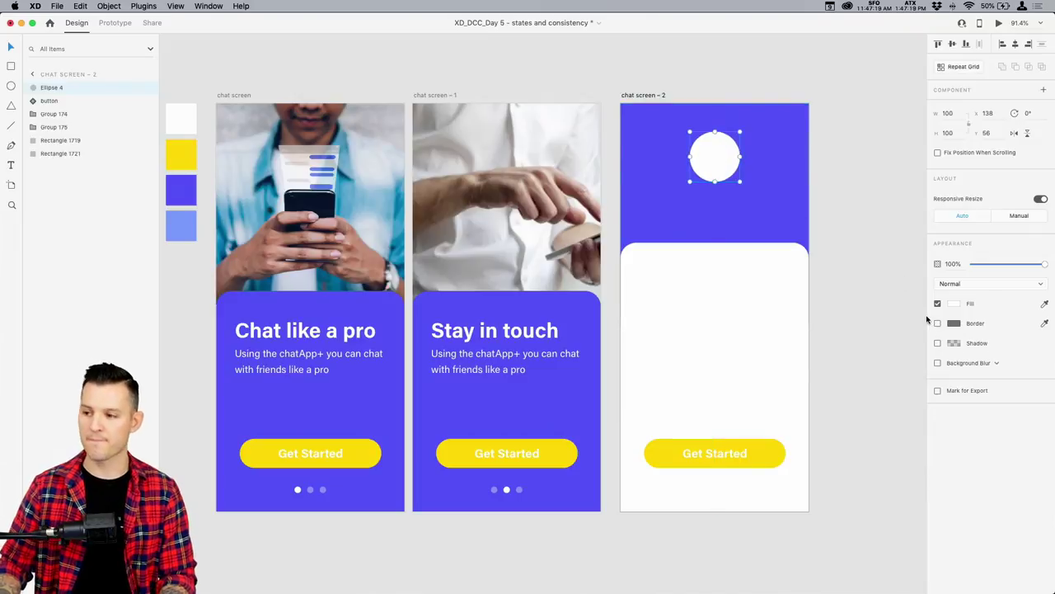
pyautogui.moveTo(714, 158)
pyautogui.mouseDown()
pyautogui.moveTo(718, 135)
pyautogui.moveTo(718, 158)
pyautogui.mouseUp()
pyautogui.press('super+shift+p')
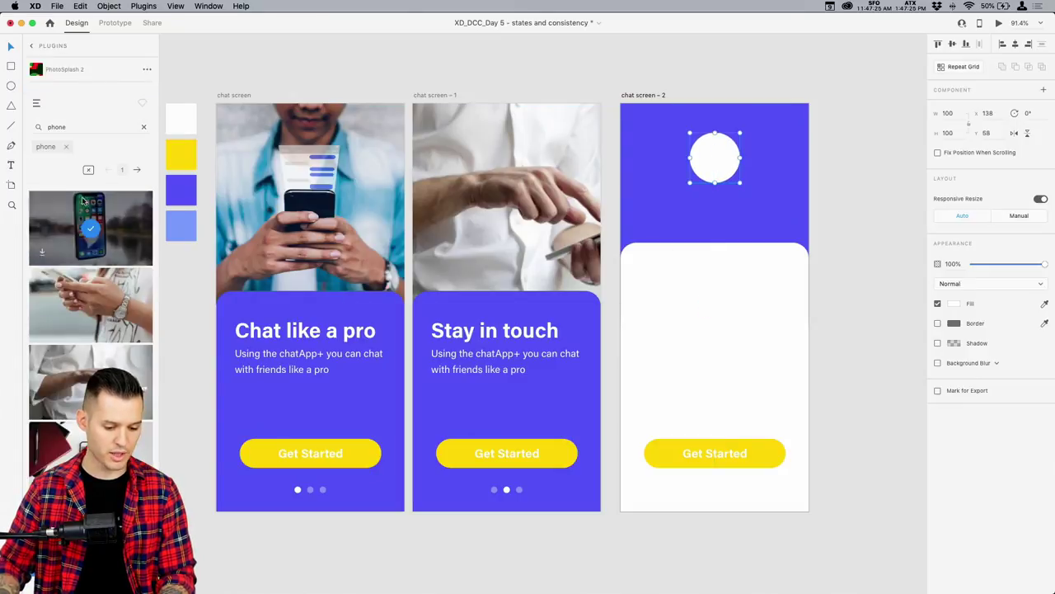
pyautogui.click(42, 49)
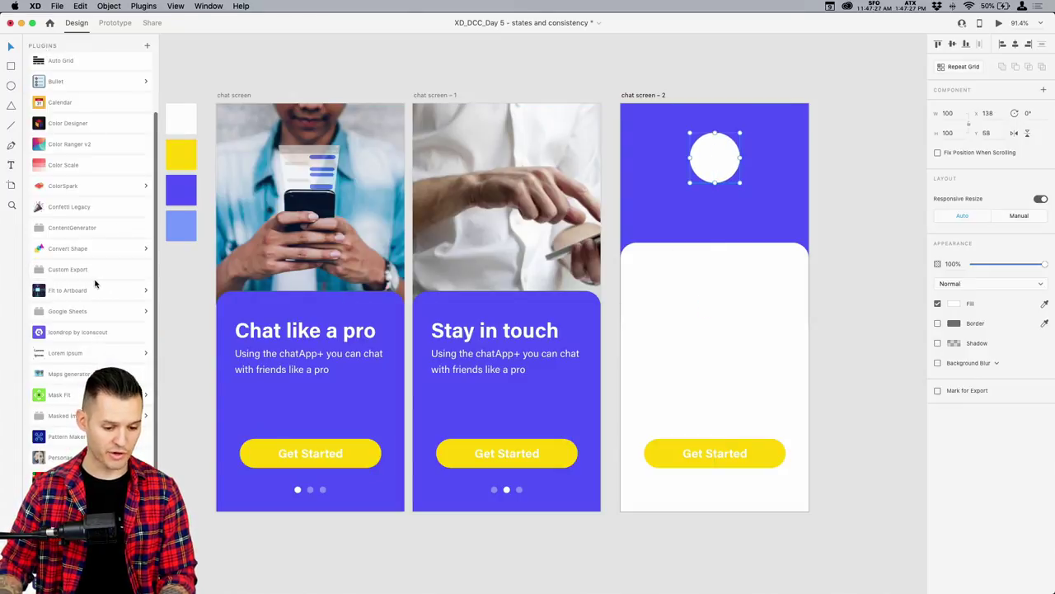
pyautogui.scroll(3, 94, 281)
pyautogui.scroll(-5, 93, 285)
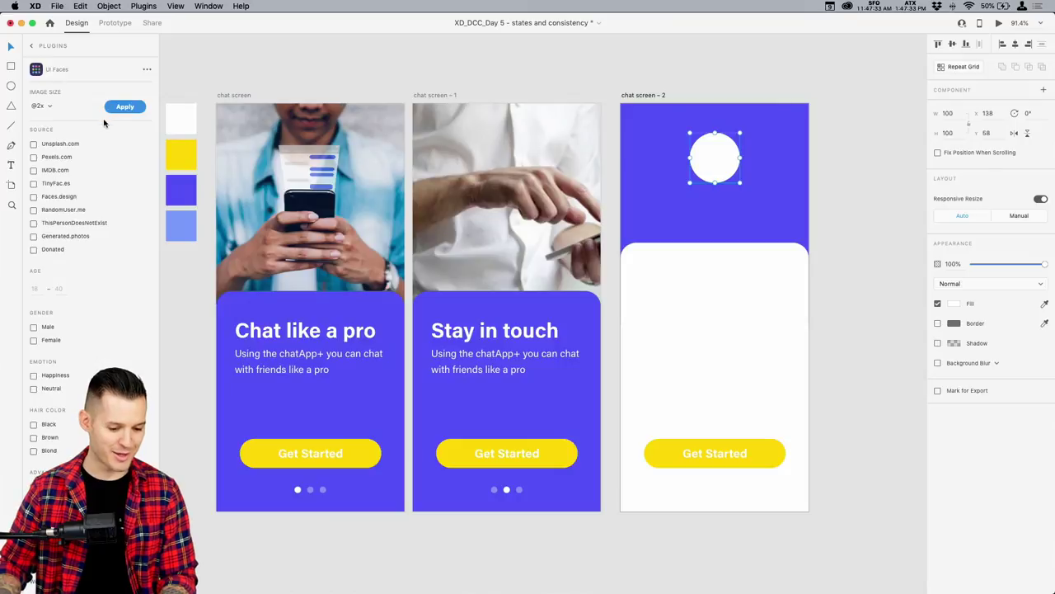
pyautogui.click(123, 107)
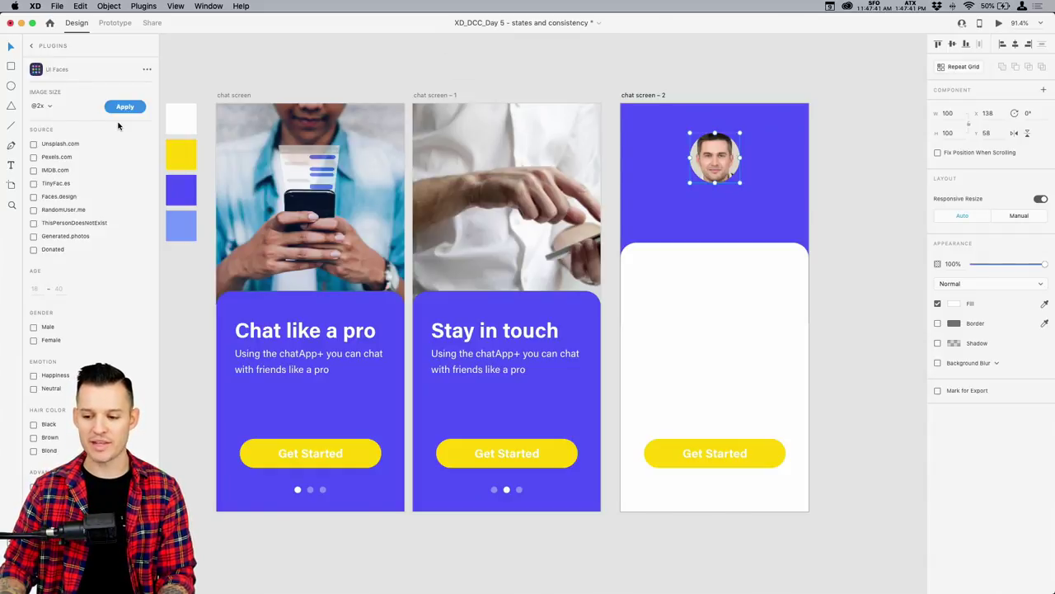
# - Move the avatar circle down to Y 79 in the third screen's purple header
pyautogui.click(867, 179)
pyautogui.moveTo(866, 179); pyautogui.dragTo(805, 178)
pyautogui.click(671, 155)
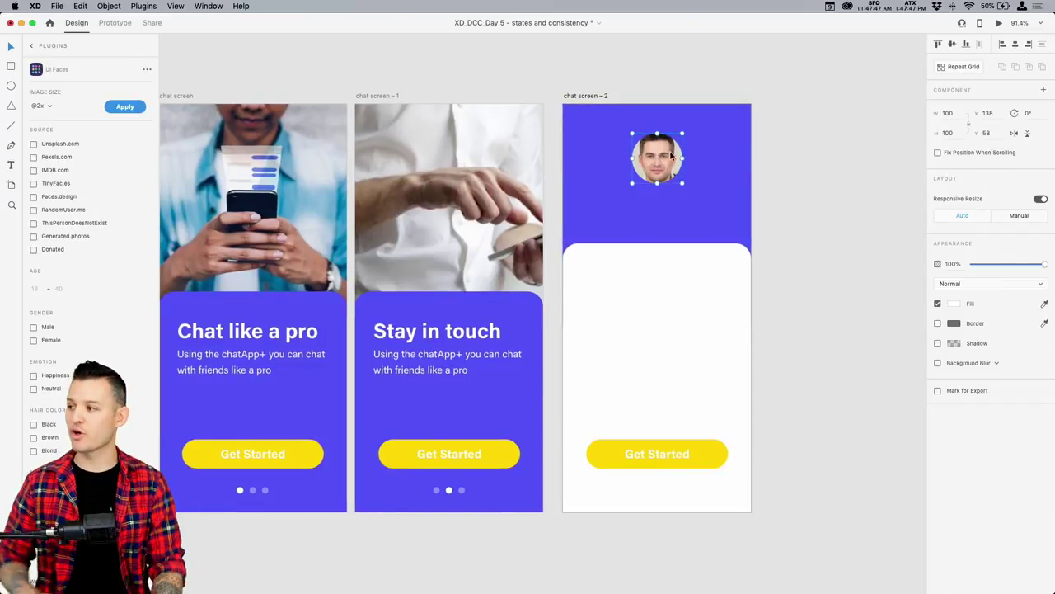
pyautogui.moveTo(672, 159); pyautogui.dragTo(672, 167)
pyautogui.hscroll(3, 824, 162)
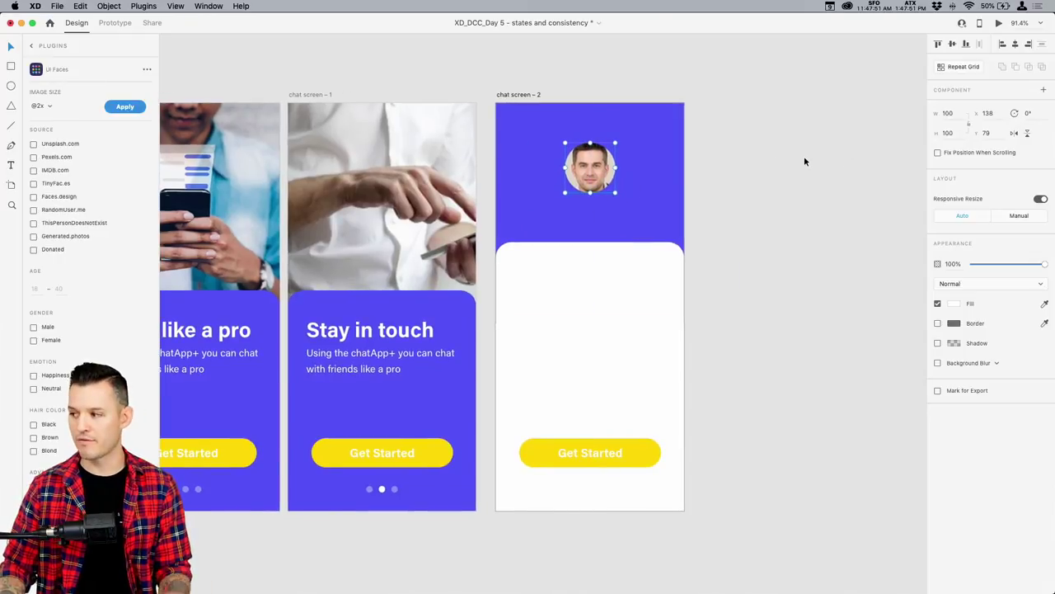
# - Locate the main component of the third screen's Get Started button on the first screen
pyautogui.click(581, 454)
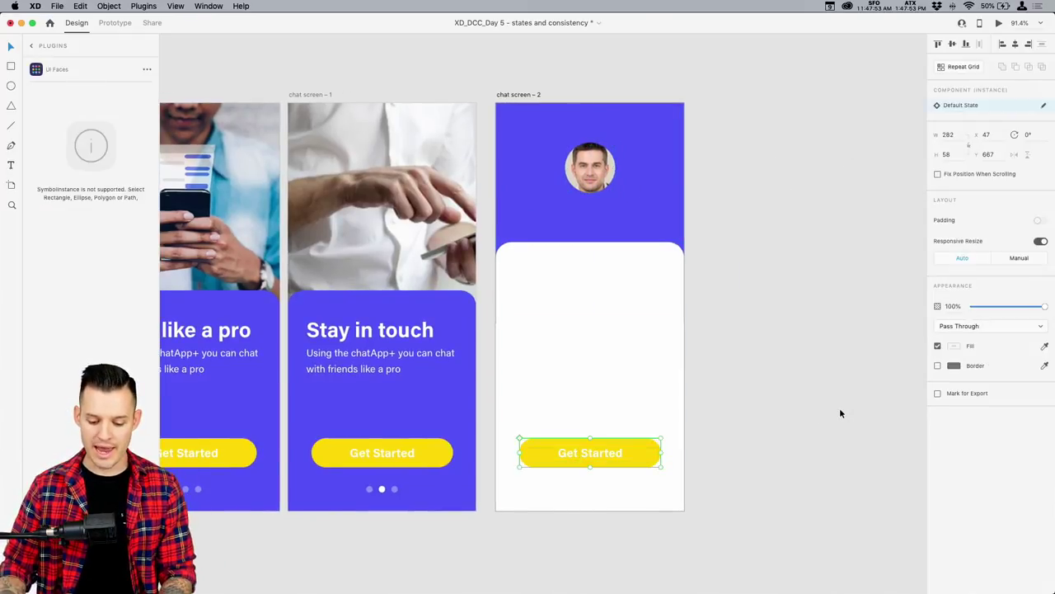
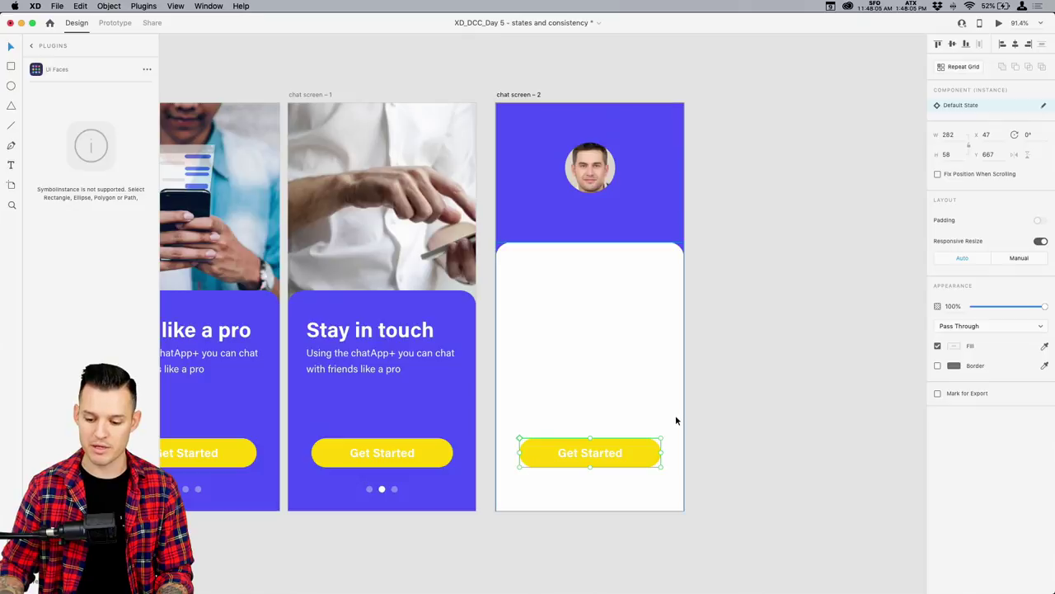
pyautogui.click(718, 447)
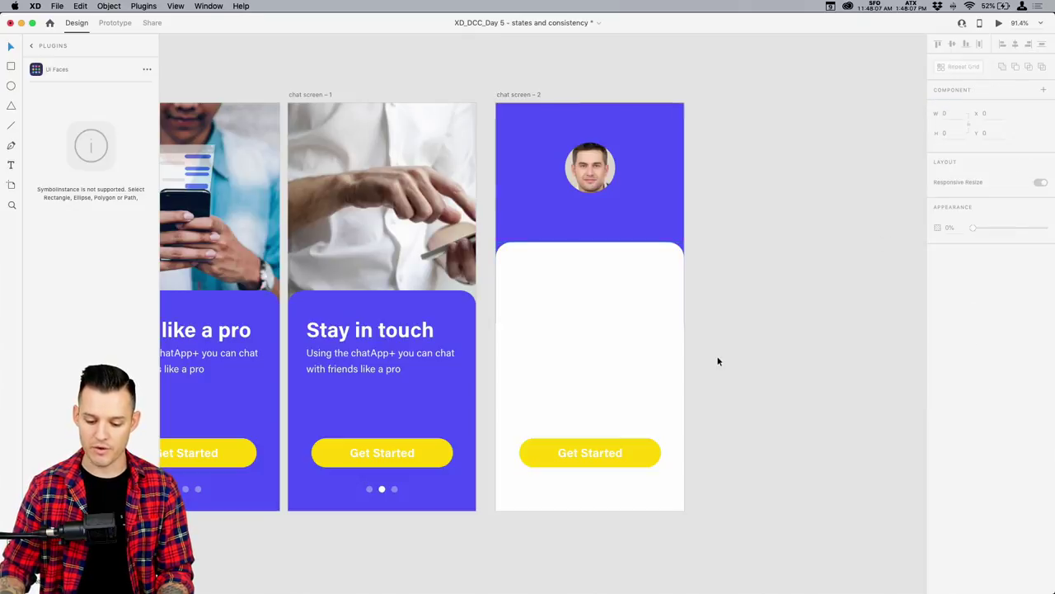
pyautogui.click(349, 449)
pyautogui.click(546, 452)
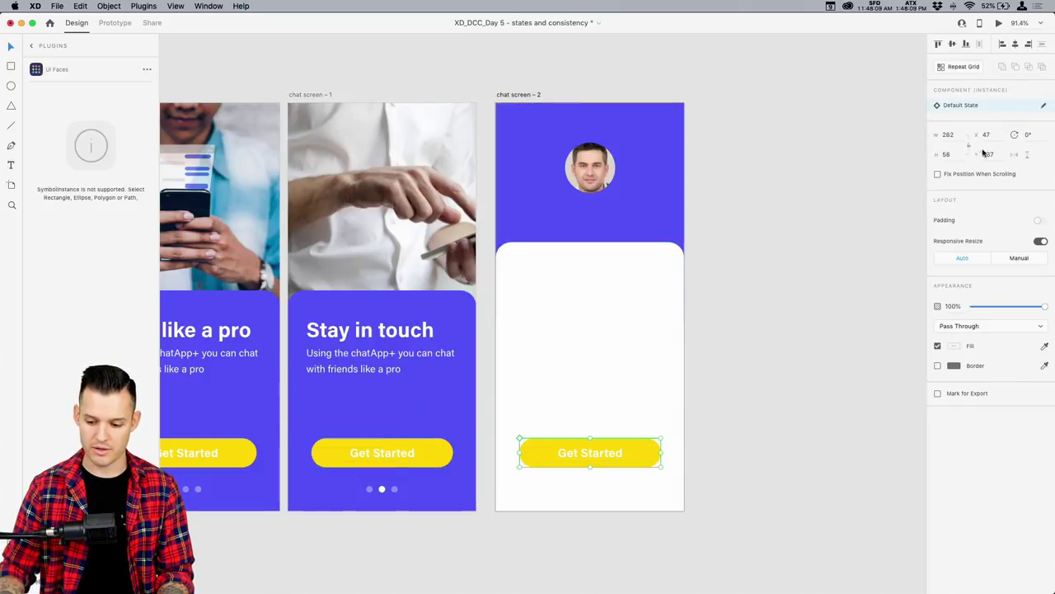
pyautogui.click(1043, 105)
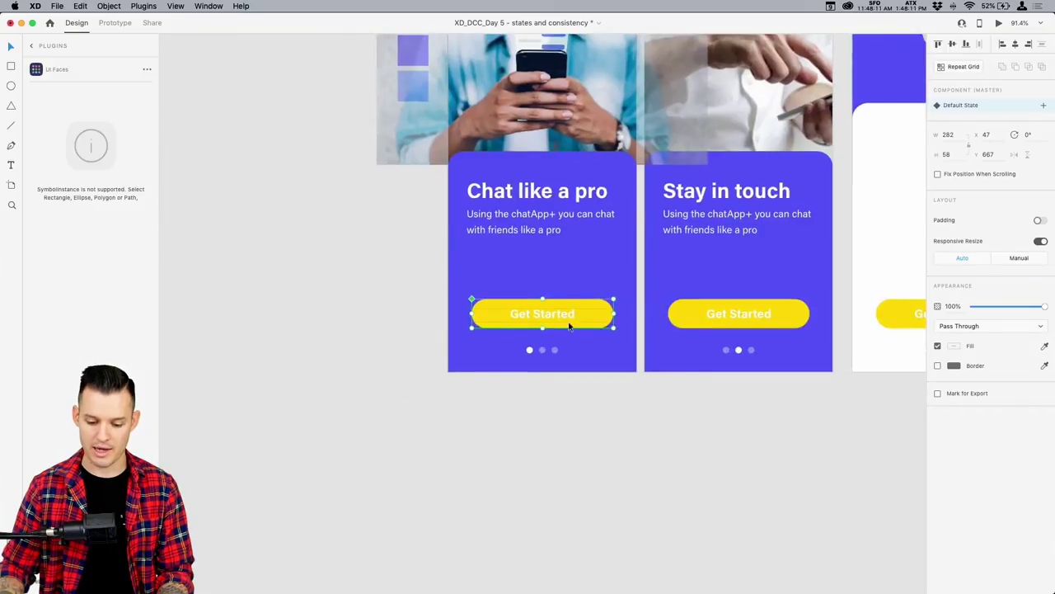
pyautogui.moveTo(692, 428); pyautogui.dragTo(535, 440)
pyautogui.click(520, 440)
pyautogui.moveTo(682, 440); pyautogui.dragTo(612, 443)
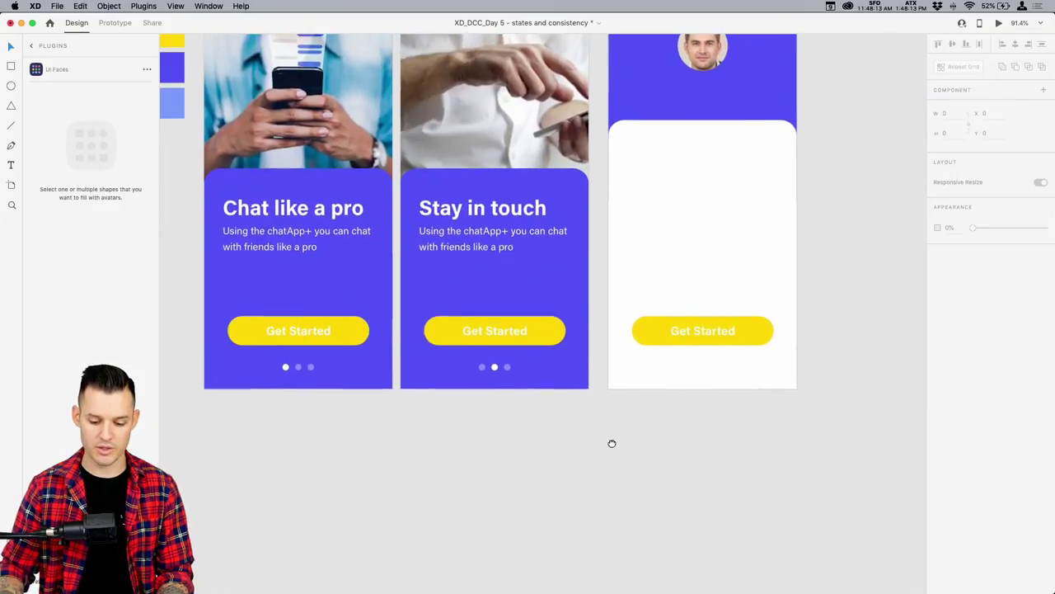
# - Examine the component marker on the corner of the third screen's Get Started button instance
pyautogui.click(650, 332)
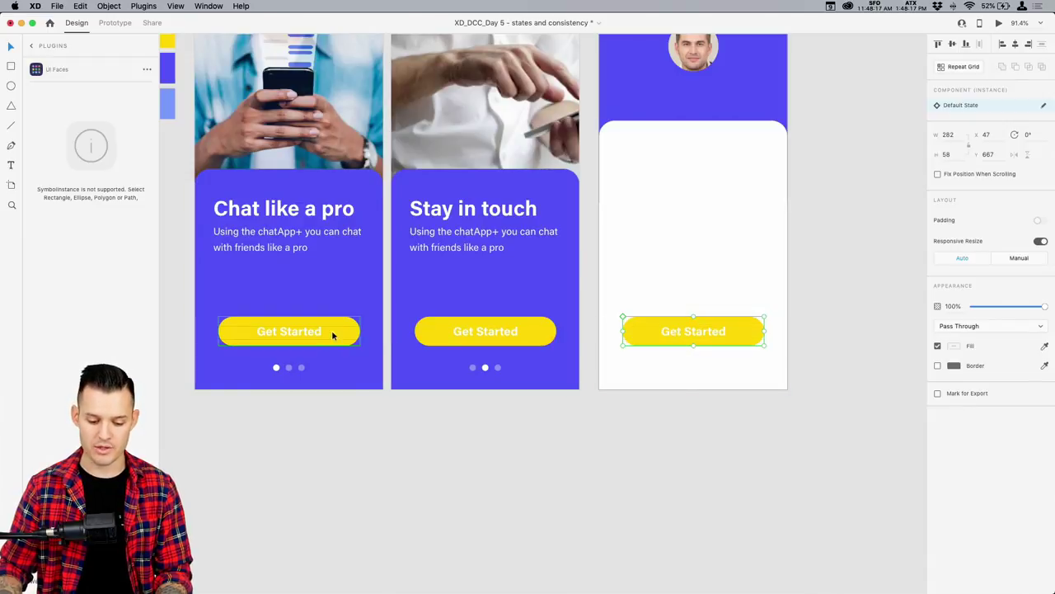
pyautogui.moveTo(605, 306); pyautogui.dragTo(645, 343)
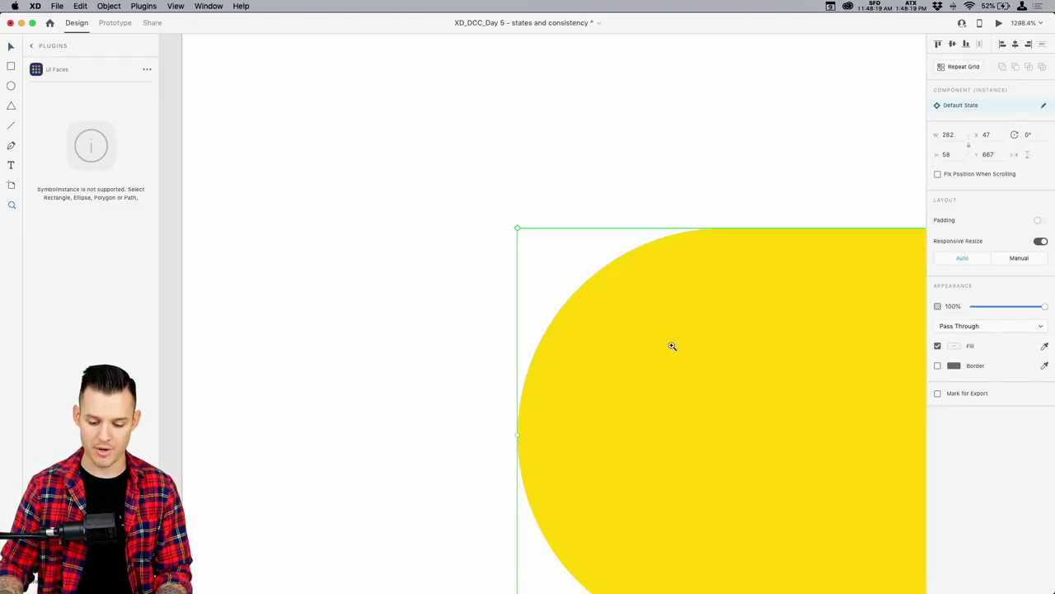
pyautogui.press('super+minus')
pyautogui.press('super+minus')
pyautogui.press('super+minus')
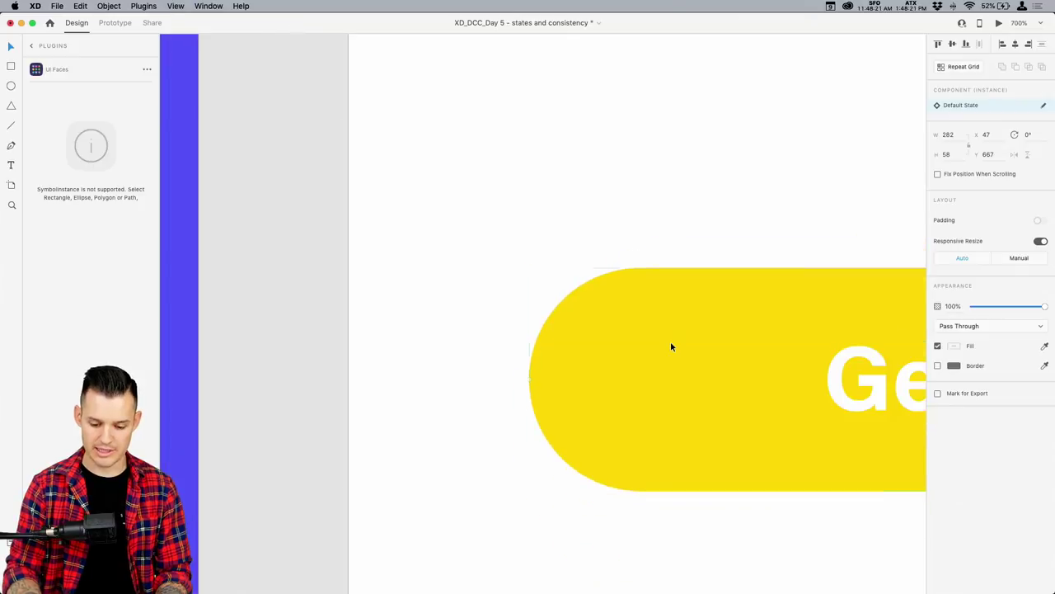
pyautogui.press('super+minus')
pyautogui.press('super+minus')
pyautogui.hscroll(-5, 709, 409)
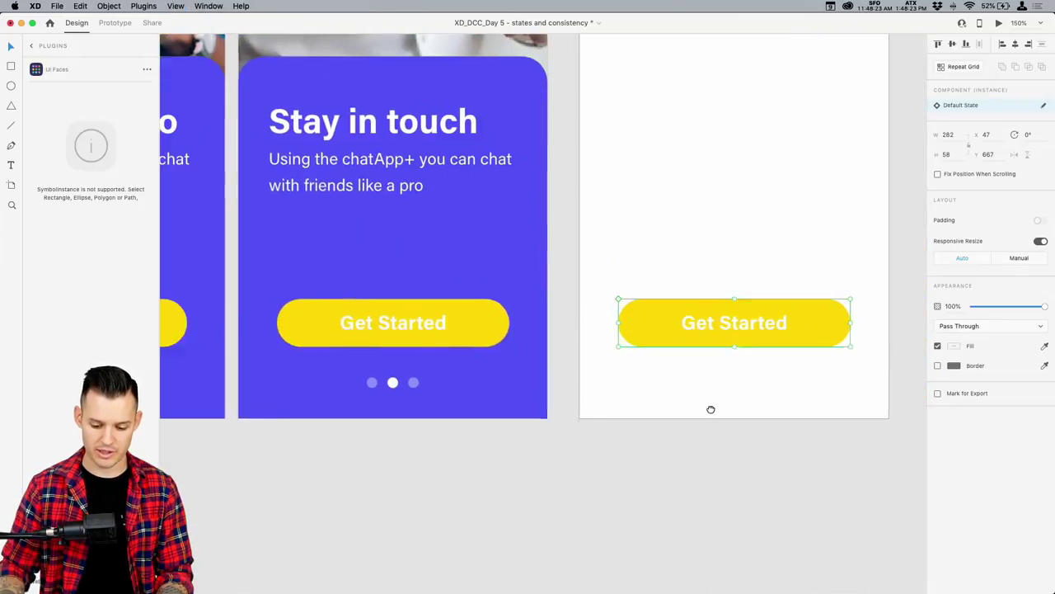
# - Examine the component marker on the first screen's main Get Started button for comparison with the instance
pyautogui.hscroll(2, 272, 287)
pyautogui.click(261, 299)
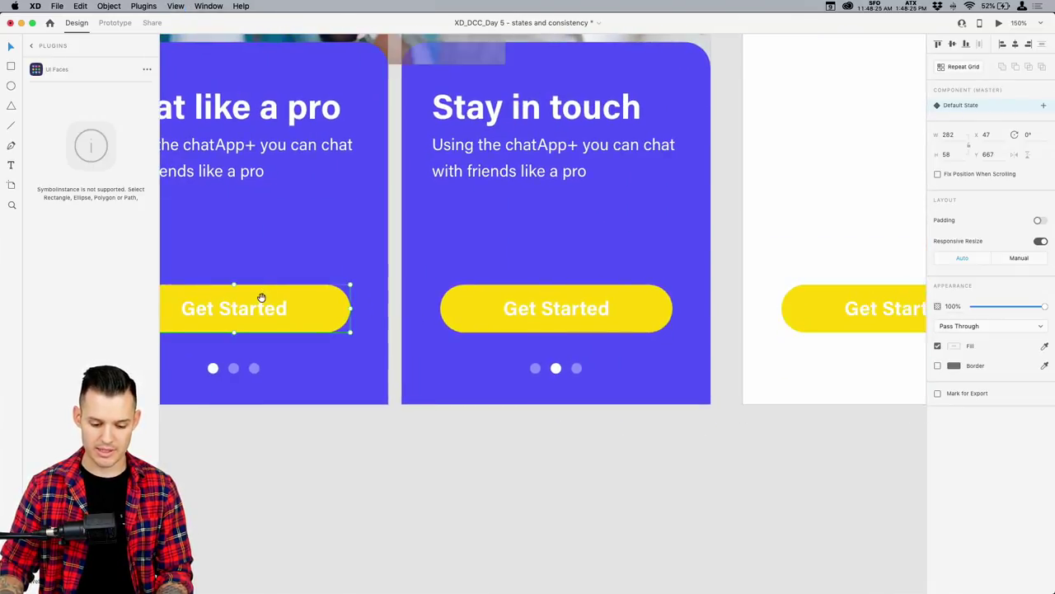
pyautogui.hscroll(-5, 483, 313)
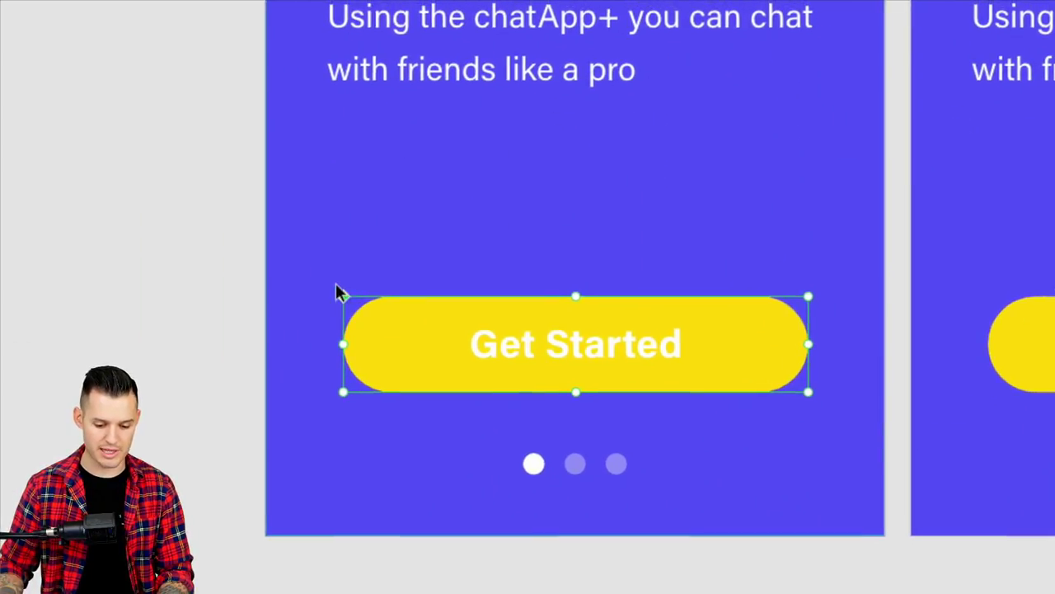
pyautogui.press('alt')
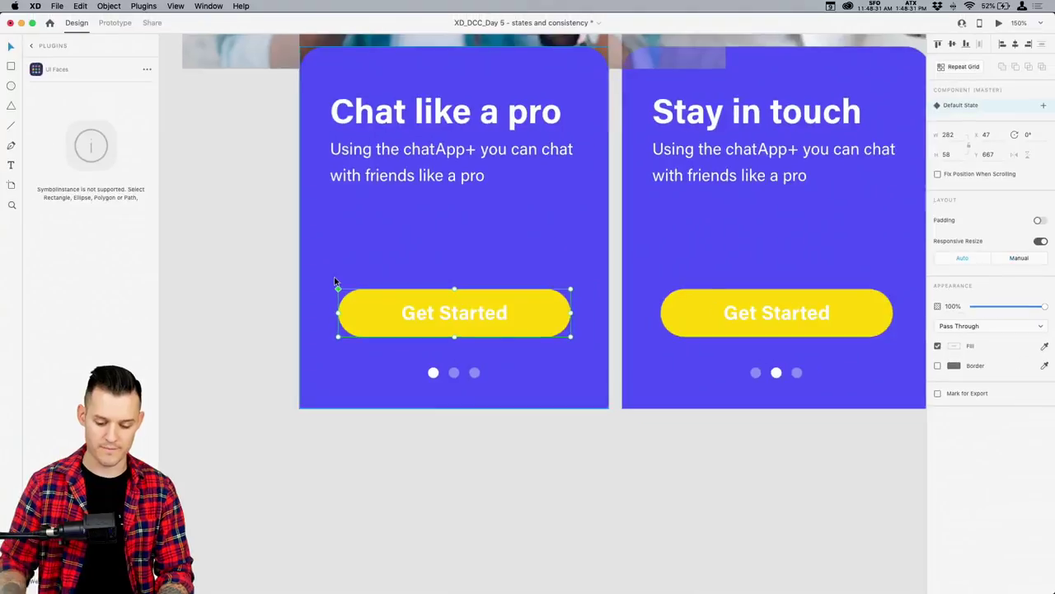
pyautogui.press('super+minus')
pyautogui.hscroll(2, 334, 281)
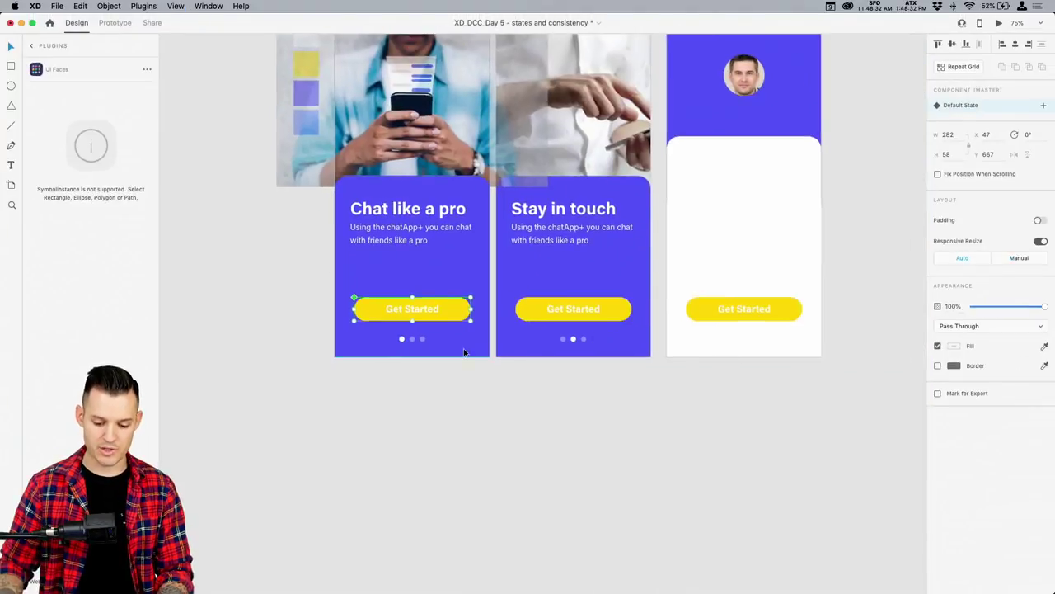
# - Go from the third screen's button to its main component and add a new state named "blue"
pyautogui.click(723, 303)
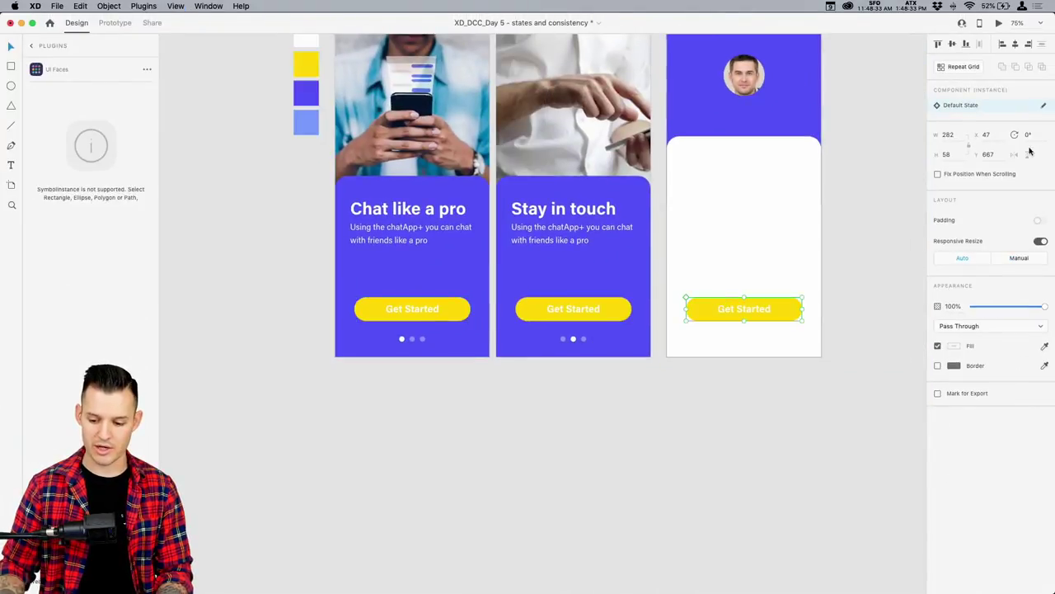
pyautogui.click(1042, 108)
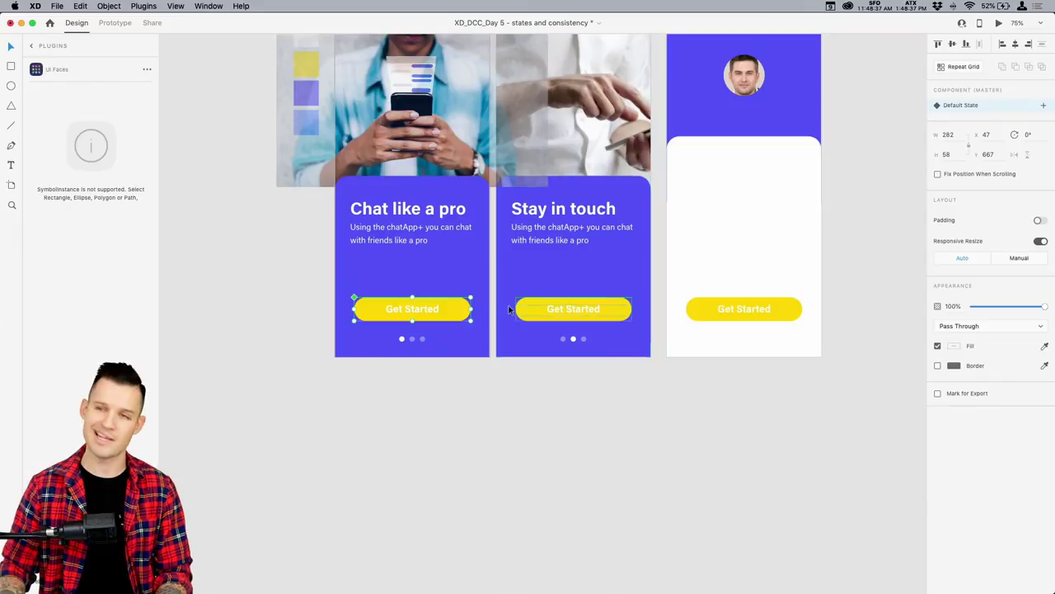
pyautogui.click(1043, 106)
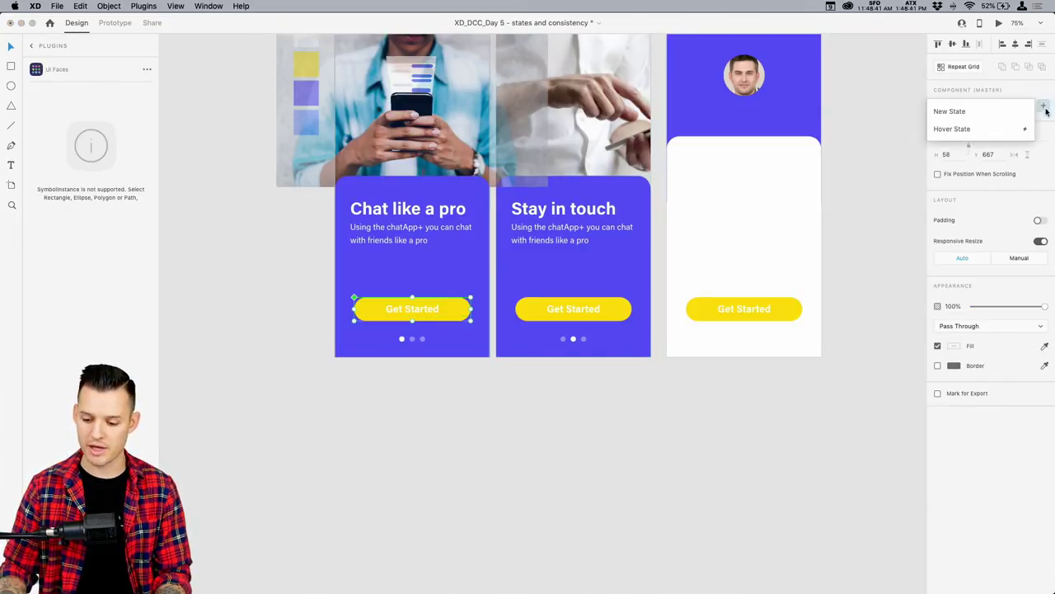
pyautogui.click(980, 116)
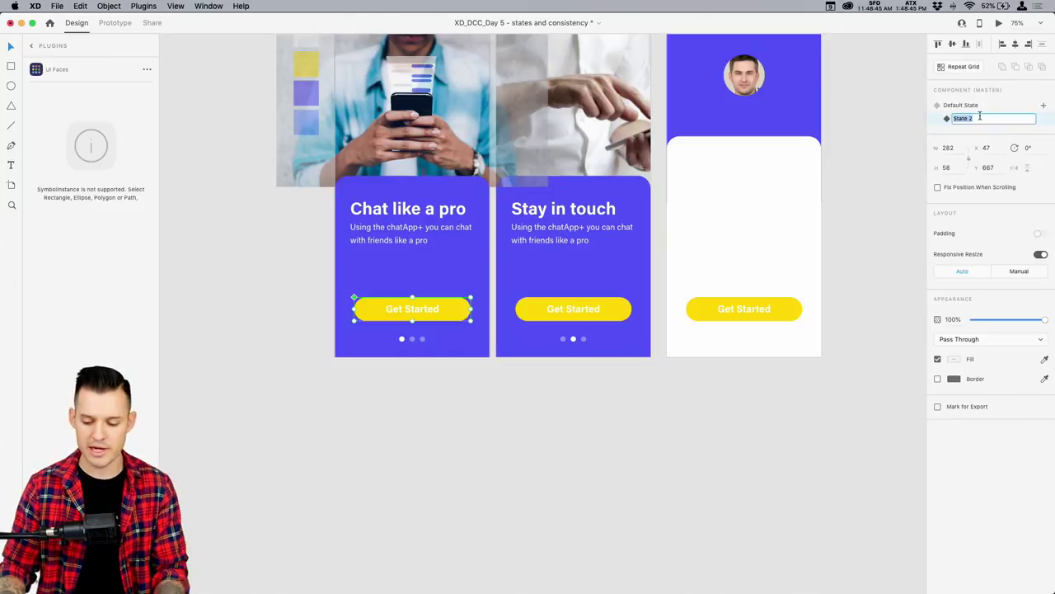
pyautogui.write('blu')
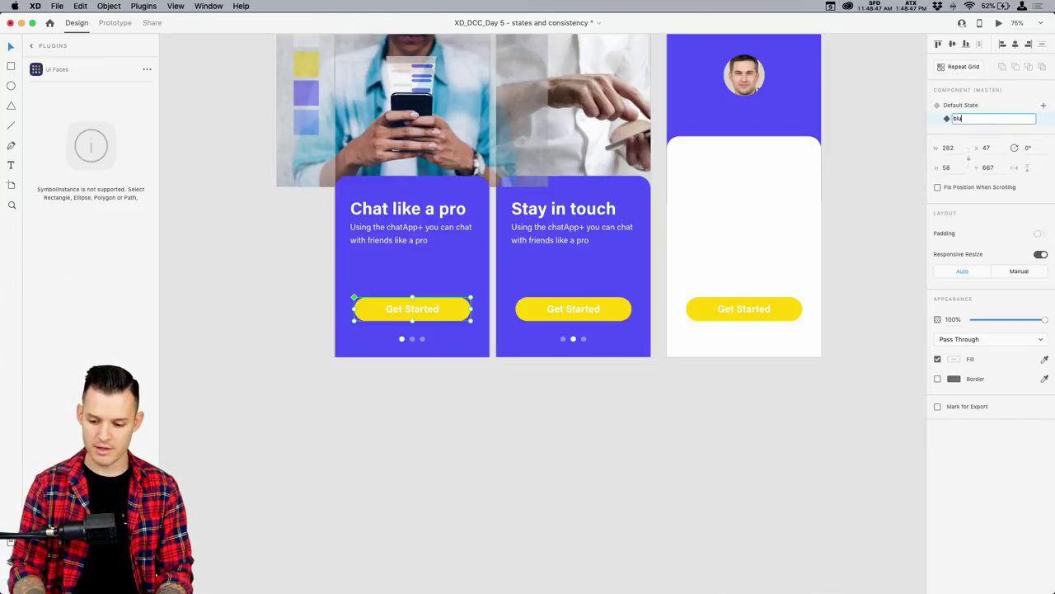
pyautogui.write('e')
pyautogui.press('Return')
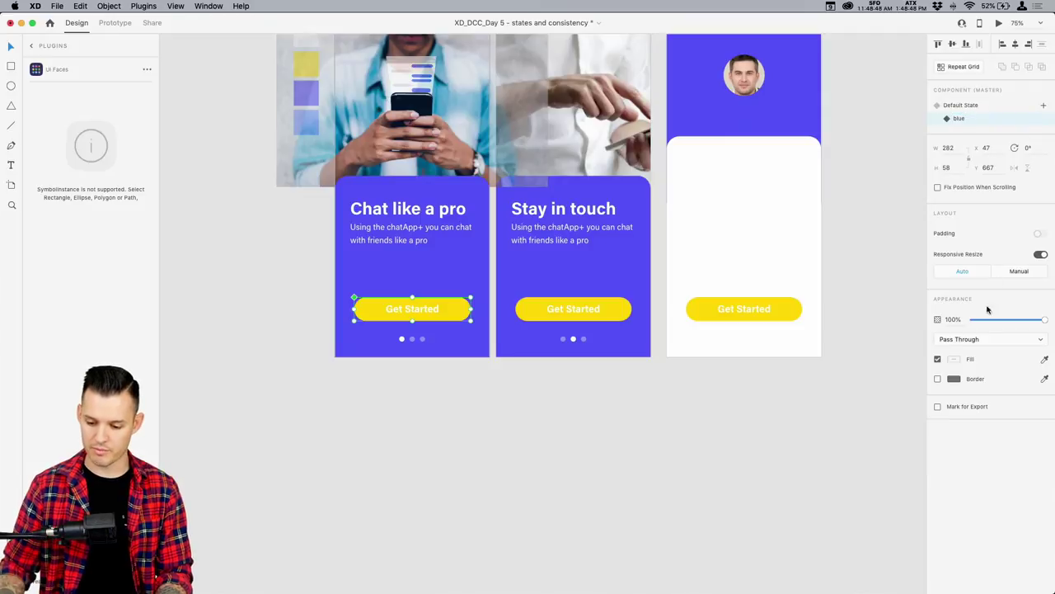
# - Set the fill of the main button's blue state to the saved light blue #789AFD
pyautogui.click(954, 359)
pyautogui.click(881, 404)
pyautogui.click(844, 424)
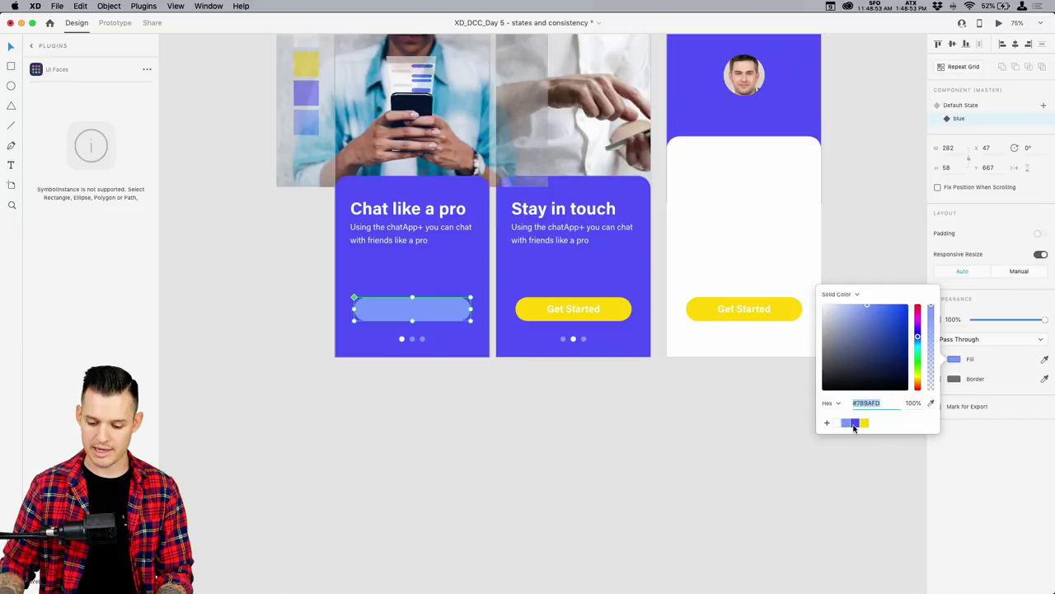
pyautogui.click(478, 422)
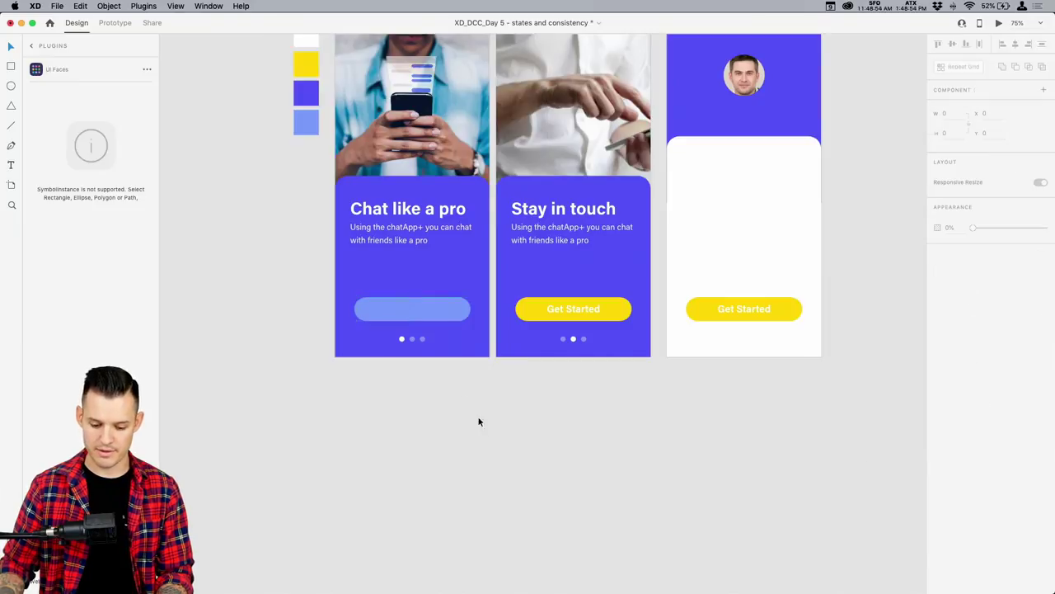
# - Select the first screen's main Get Started button component and switch it to its blue state
pyautogui.doubleClick(418, 306)
pyautogui.click(638, 396)
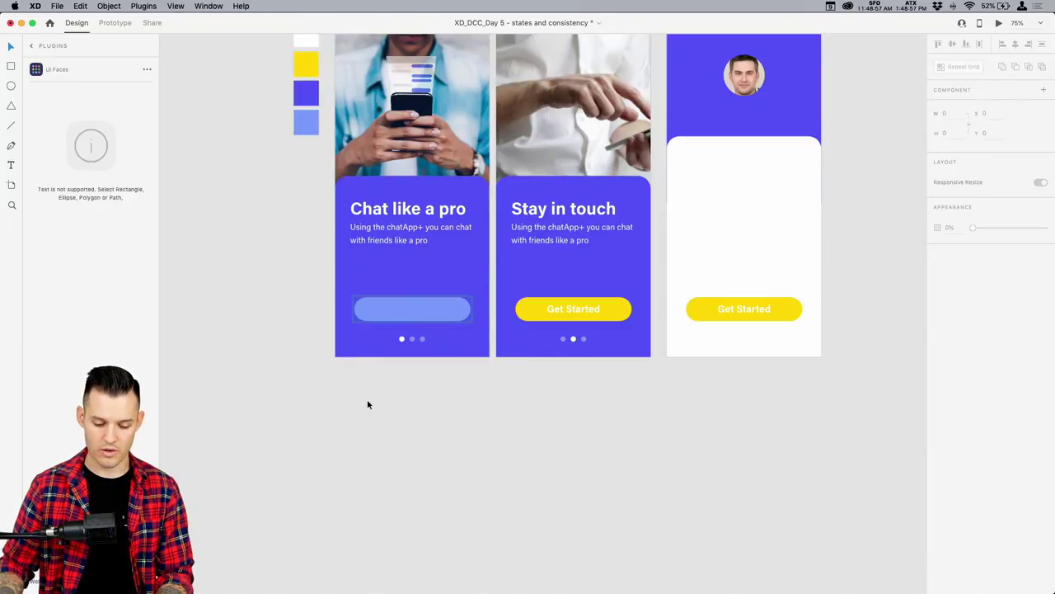
pyautogui.scroll(5, 405, 329)
pyautogui.click(500, 254)
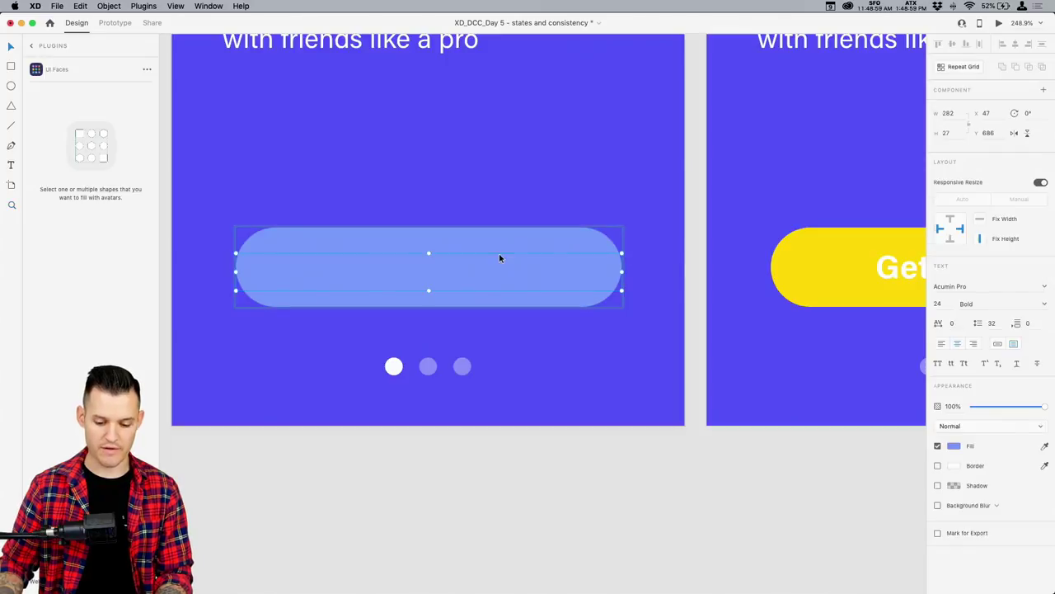
pyautogui.press('super+y')
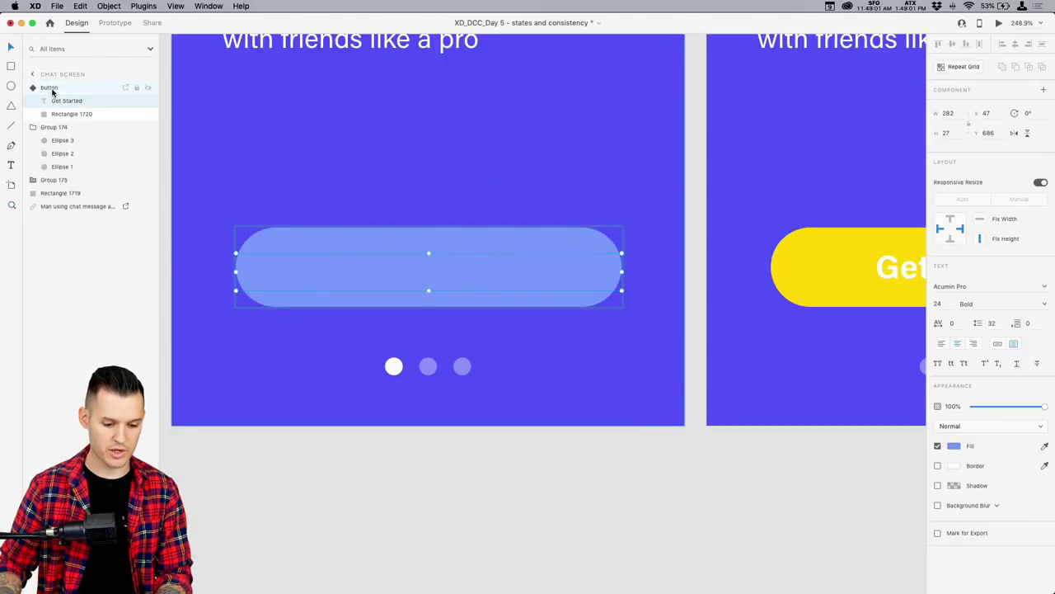
pyautogui.click(103, 87)
pyautogui.click(996, 107)
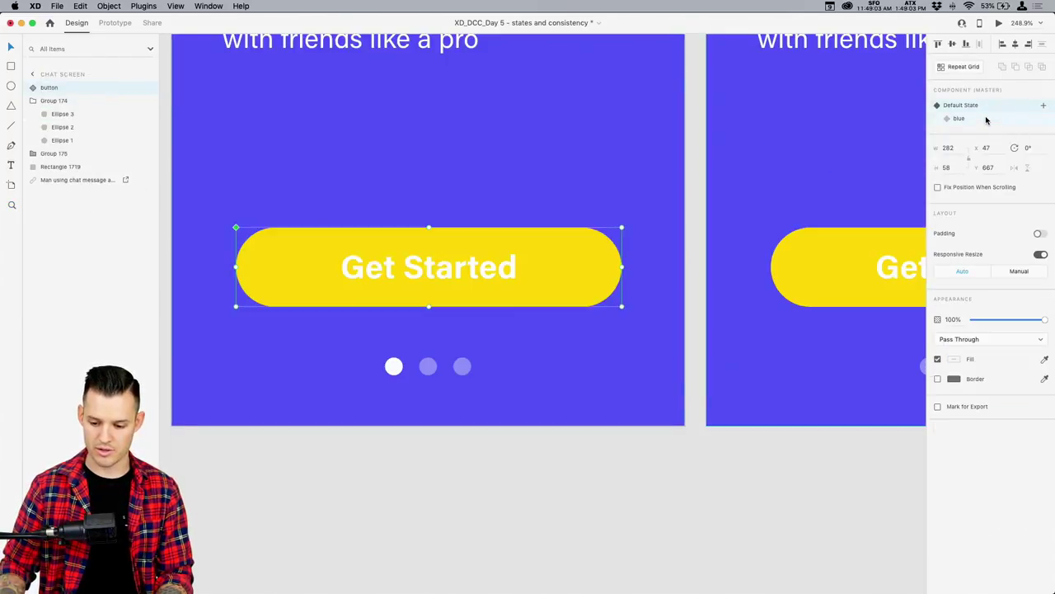
pyautogui.click(962, 121)
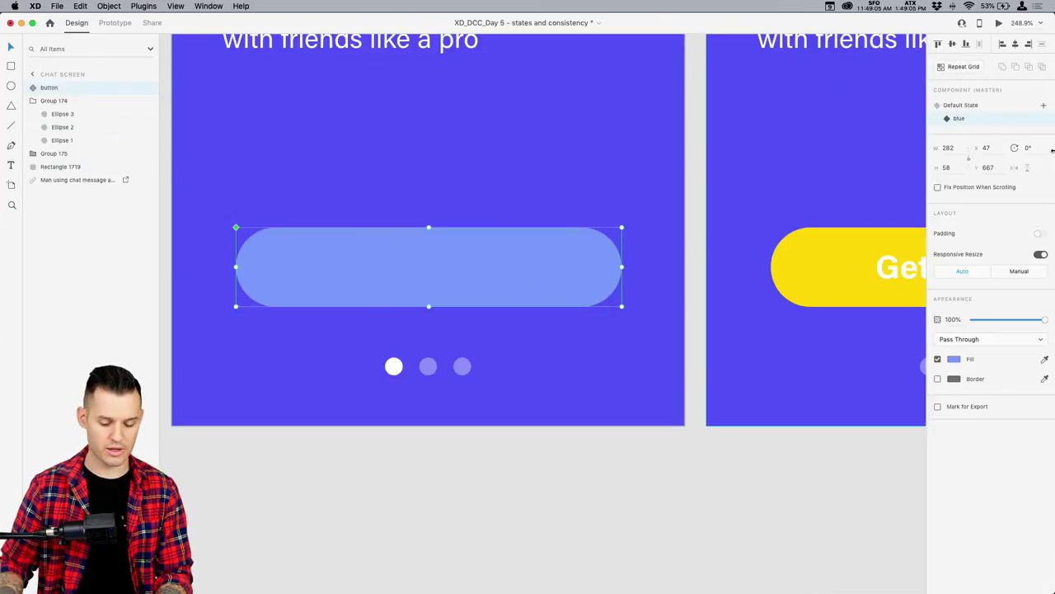
# - Set the fill of the Get Started label in the main button's blue state to white
pyautogui.doubleClick(446, 262)
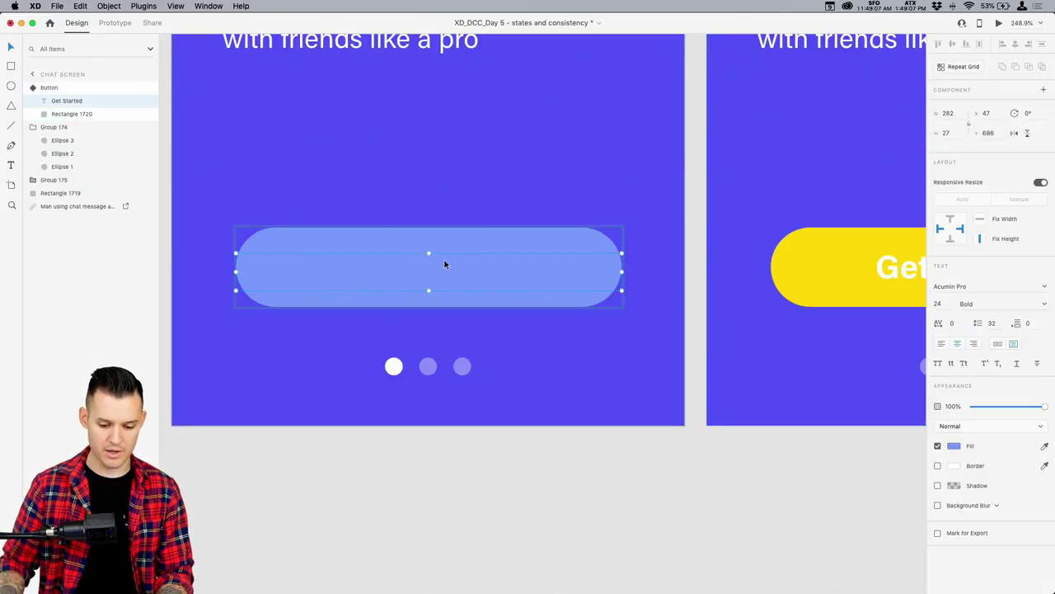
pyautogui.click(455, 238)
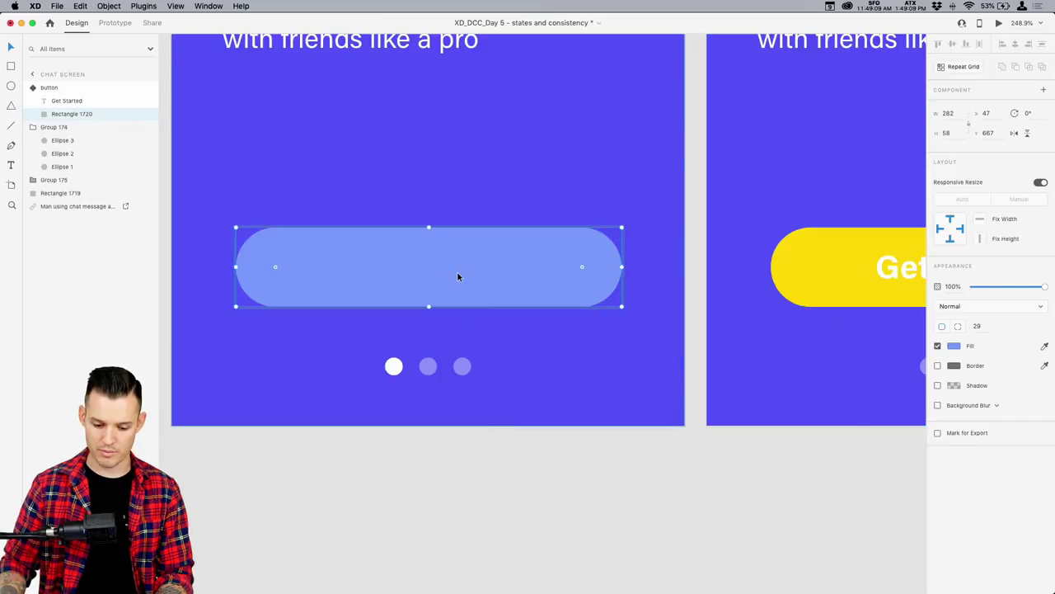
pyautogui.click(458, 265)
pyautogui.click(458, 265)
pyautogui.click(954, 446)
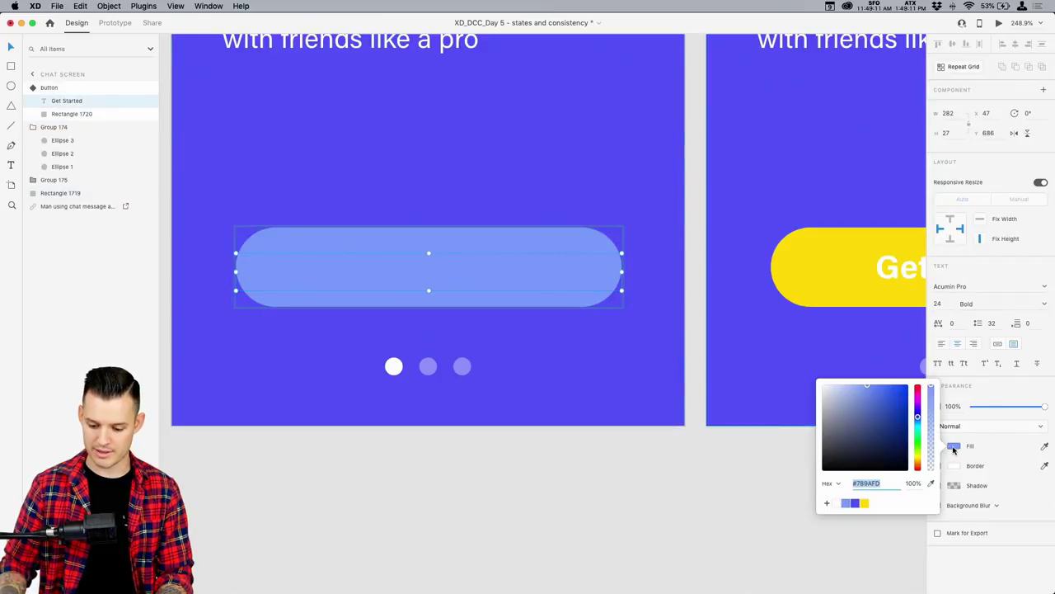
pyautogui.click(660, 538)
pyautogui.press('super+minus')
pyautogui.press('super+minus')
pyautogui.press('super+minus')
pyautogui.press('super+minus')
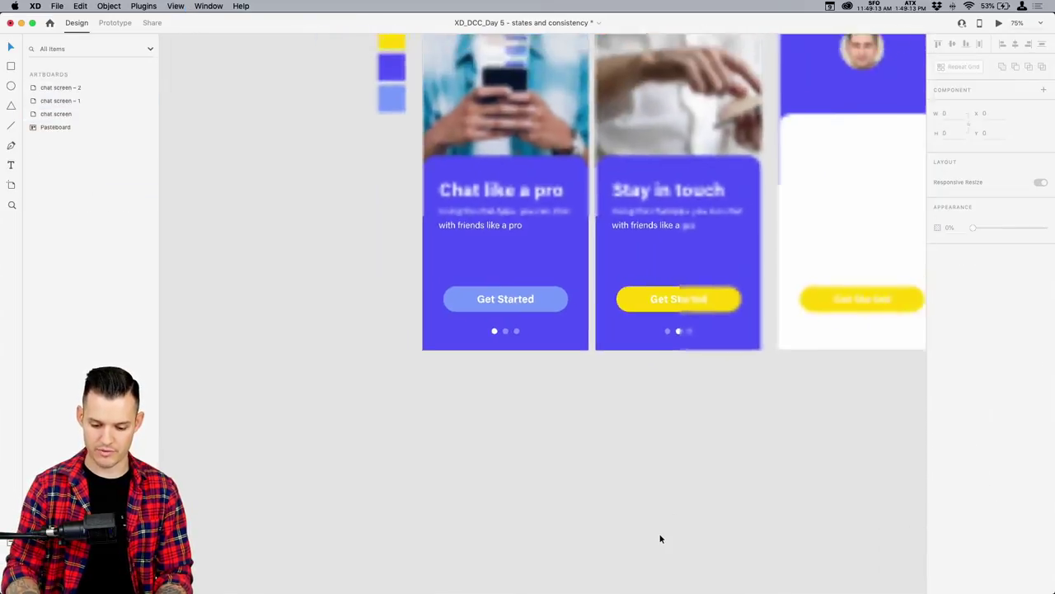
# - Switch the third screen's Get Started button instance to the blue state
pyautogui.moveTo(754, 407); pyautogui.dragTo(502, 404)
pyautogui.click(588, 290)
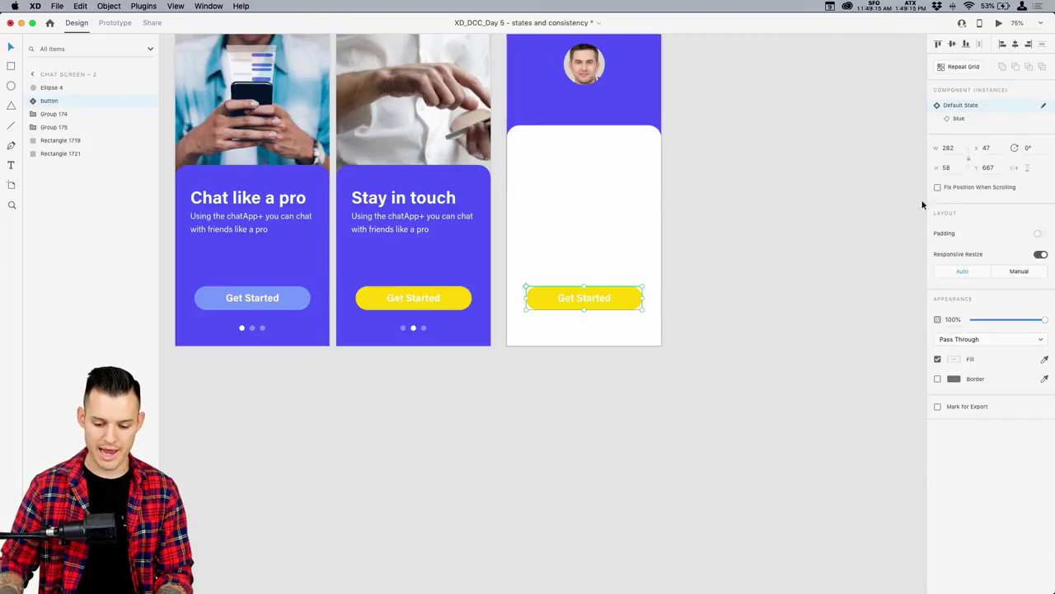
pyautogui.click(973, 119)
pyautogui.click(763, 310)
pyautogui.scroll(3, 836, 299)
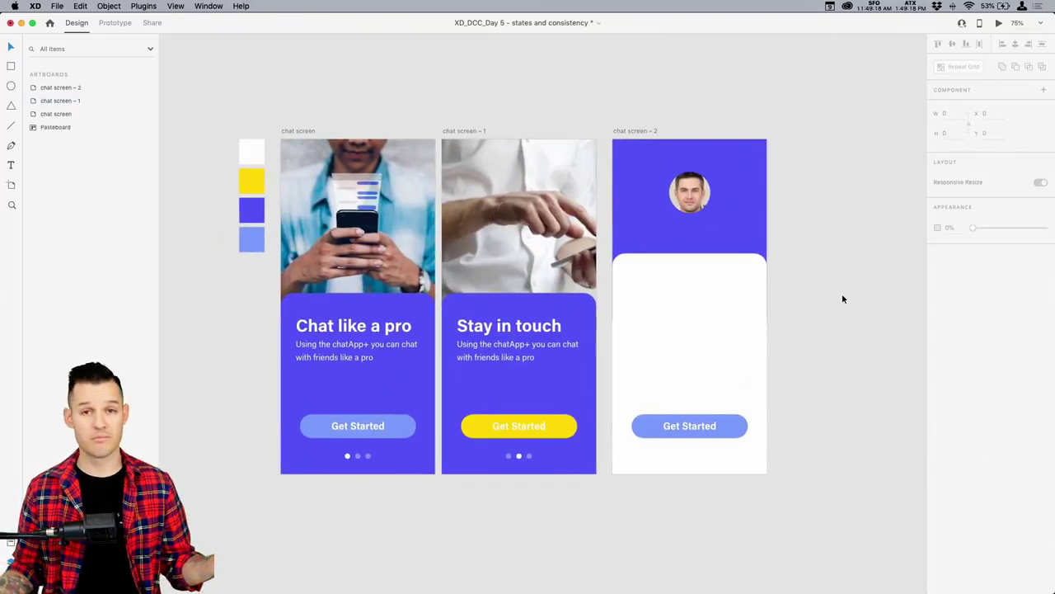
# - Change the label of the third screen's blue button to "Confirm"
pyautogui.doubleClick(690, 427)
pyautogui.doubleClick(691, 427)
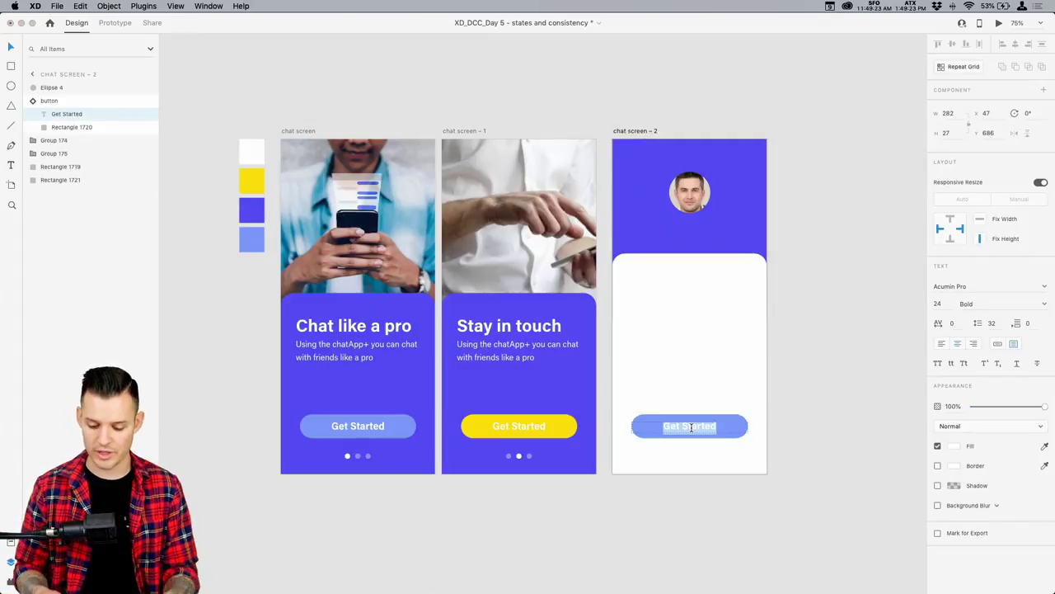
pyautogui.write('Confirm')
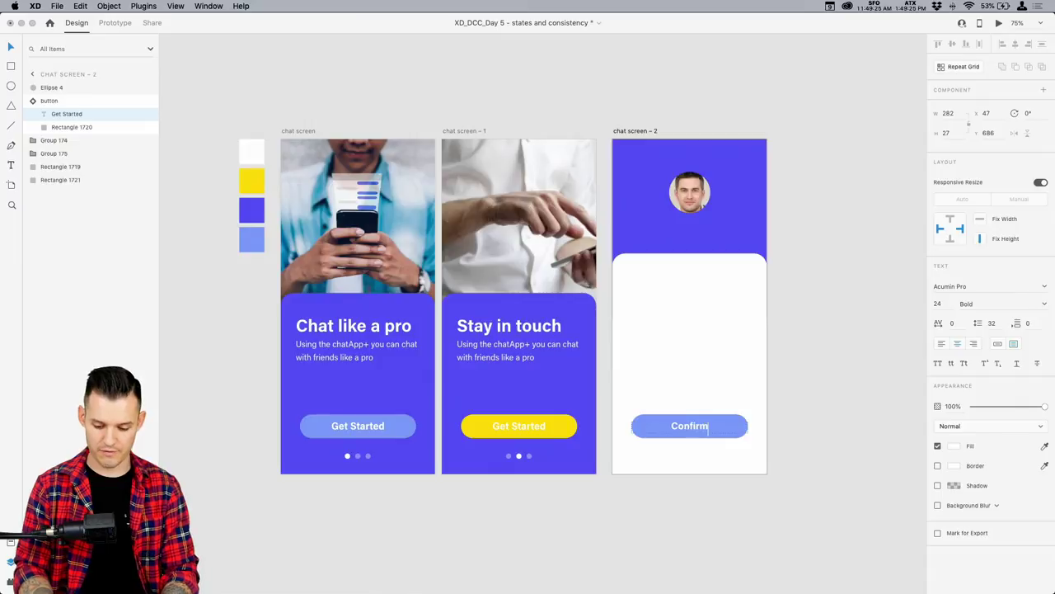
pyautogui.click(812, 412)
# - Change the label of the third screen's blue button to "Save Profile"
pyautogui.doubleClick(694, 427)
pyautogui.doubleClick(694, 427)
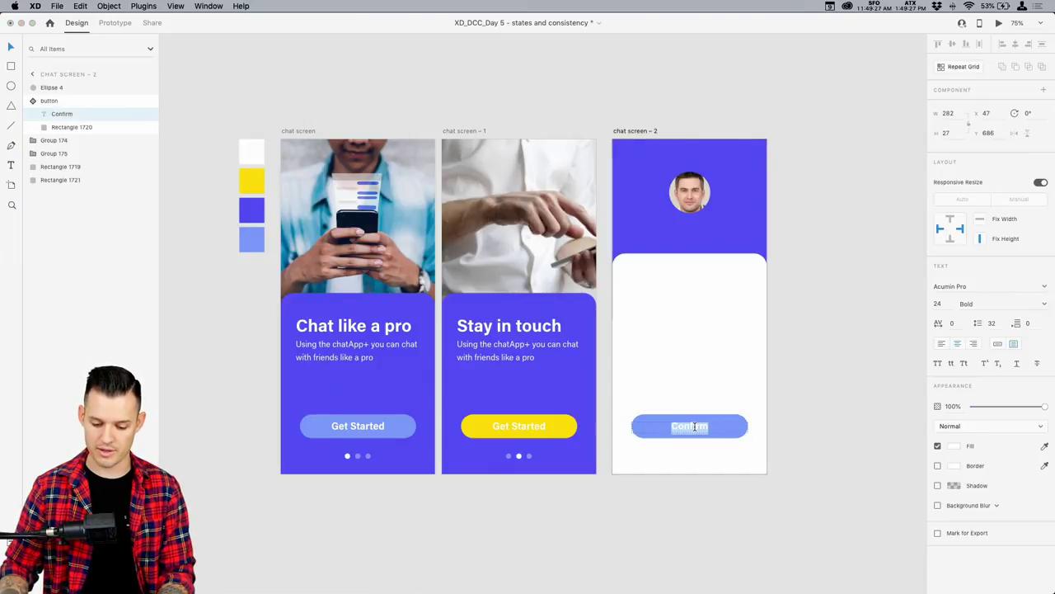
pyautogui.write('Save Profile')
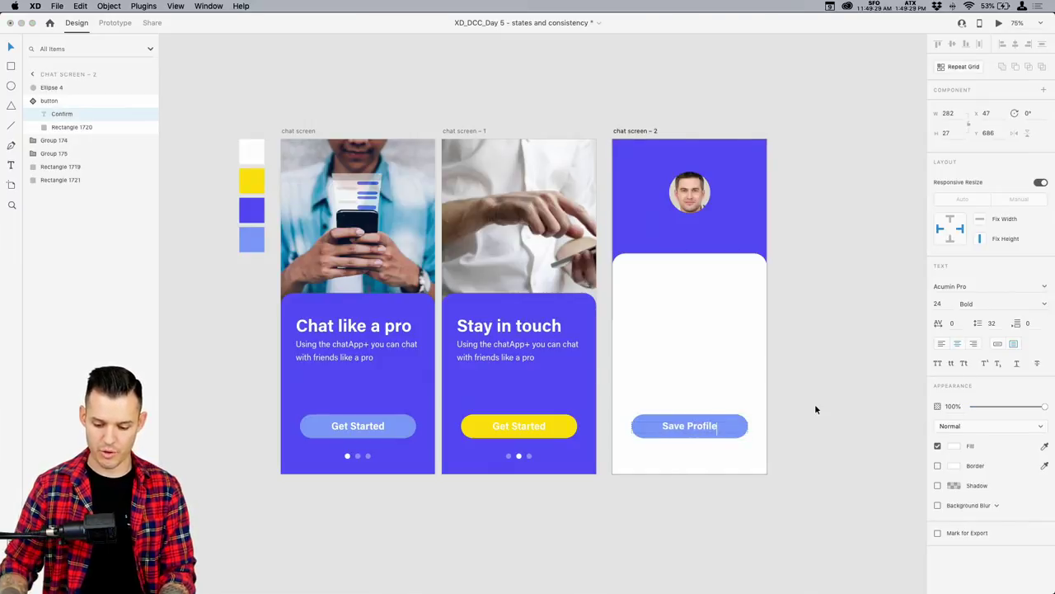
pyautogui.press('Escape')
pyautogui.scroll(1, 815, 387)
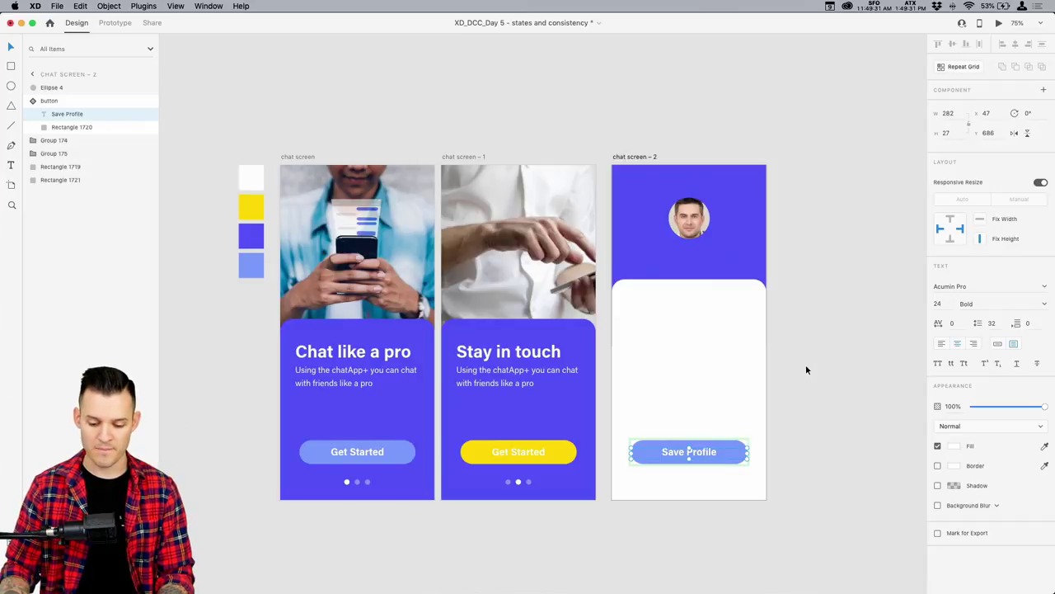
pyautogui.click(806, 367)
# - Copy the second screen's description text and paste it under the avatar on the third screen
pyautogui.moveTo(706, 222); pyautogui.dragTo(707, 221)
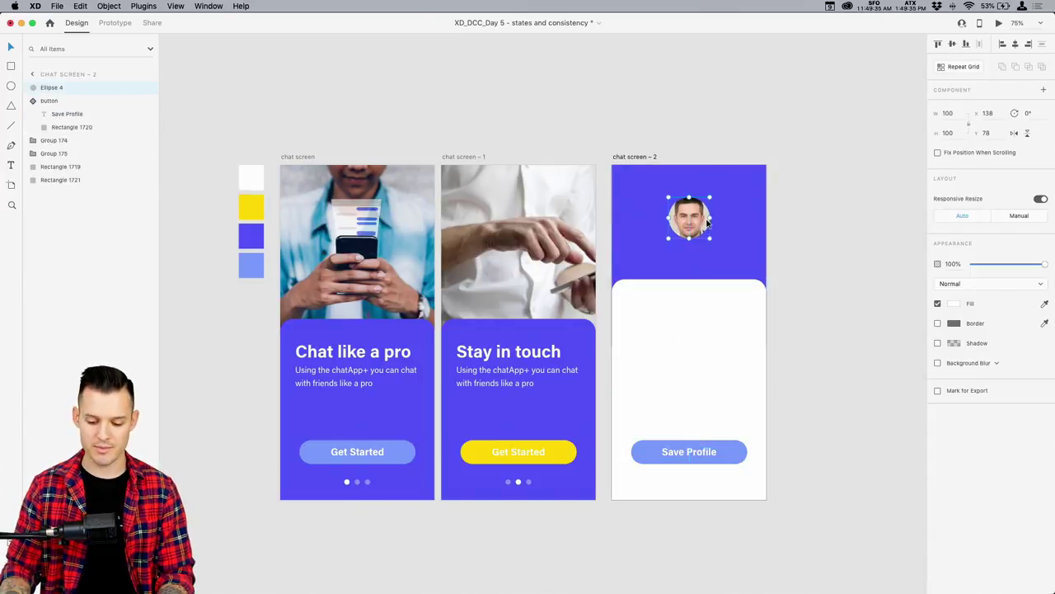
pyautogui.doubleClick(547, 378)
pyautogui.press('super+c')
pyautogui.click(784, 339)
pyautogui.press('z')
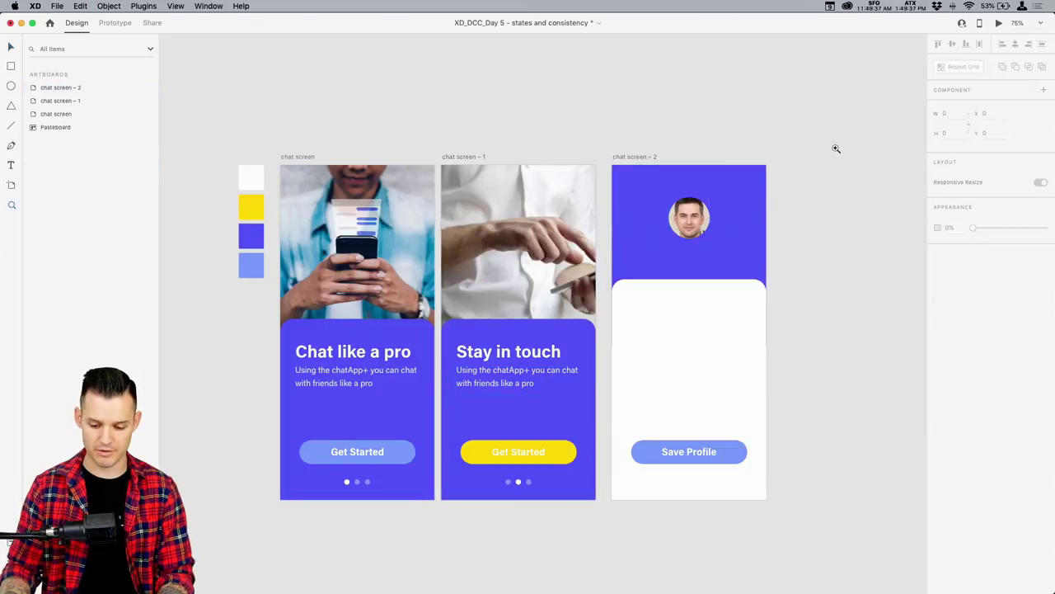
pyautogui.moveTo(836, 148); pyautogui.dragTo(544, 329)
pyautogui.press('cmd+v')
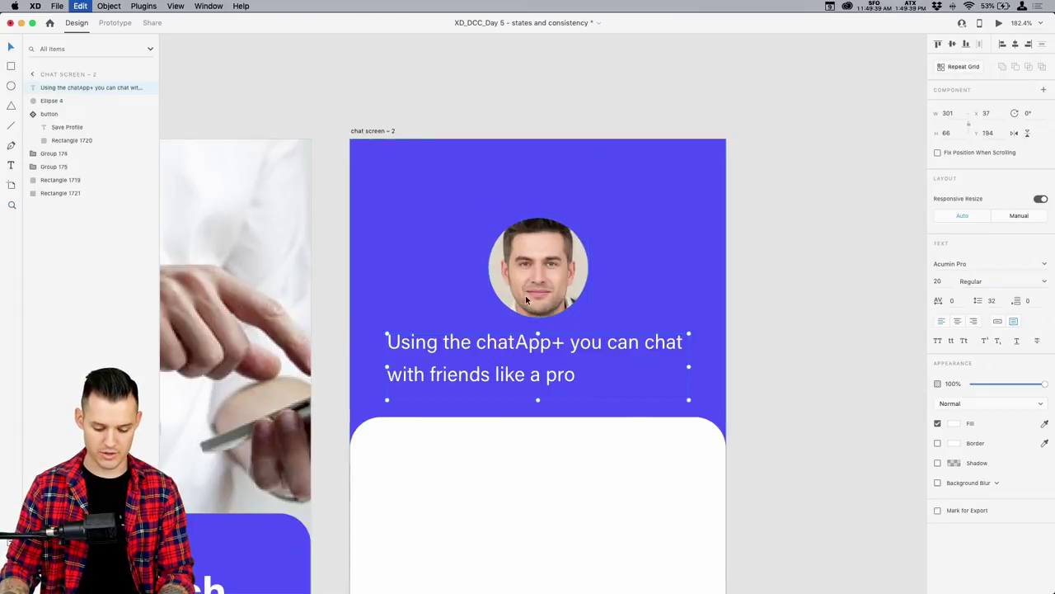
# - Replace the pasted text under the avatar with the profile's full name and center-align it
pyautogui.doubleClick(542, 347)
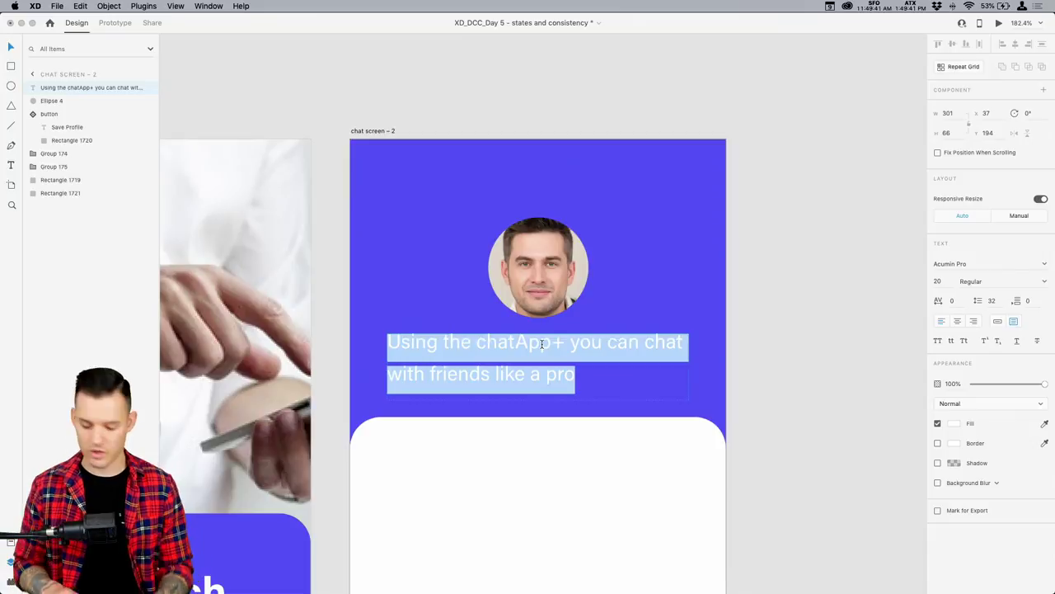
pyautogui.write('Jess')
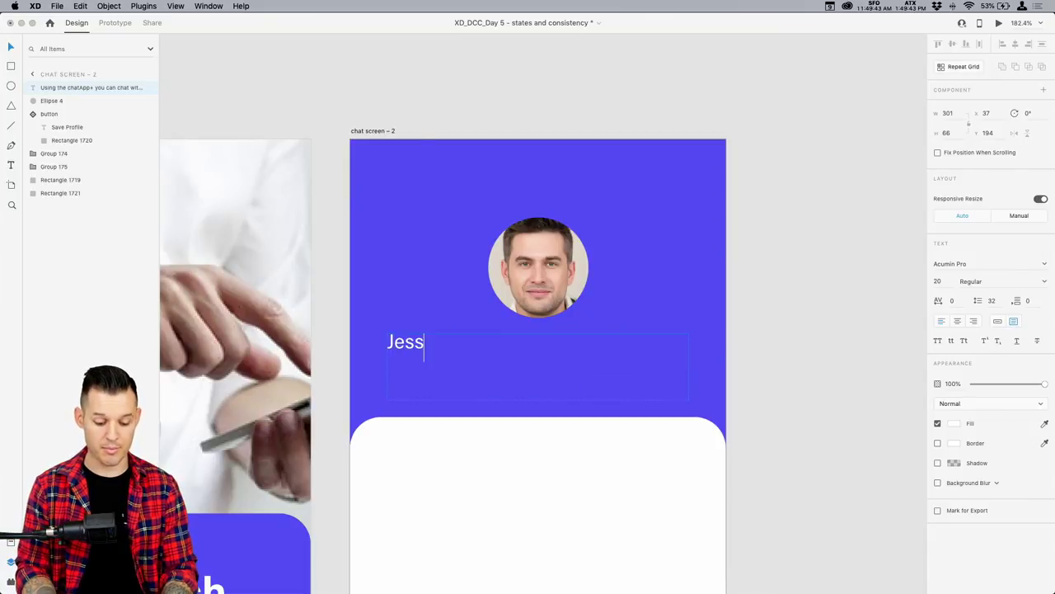
pyautogui.write('e Showalter')
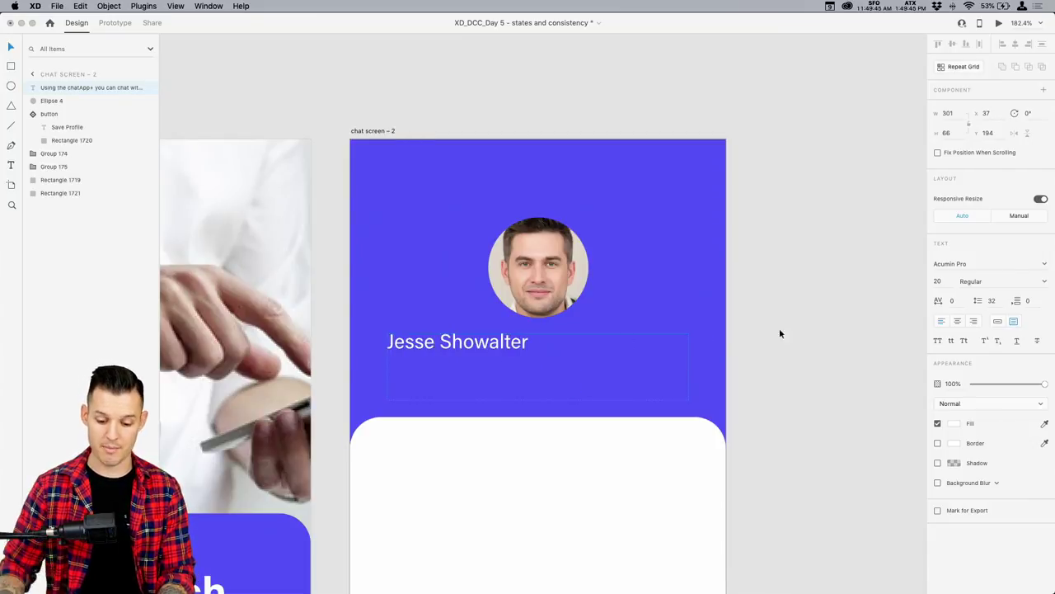
pyautogui.click(958, 321)
pyautogui.press('Escape')
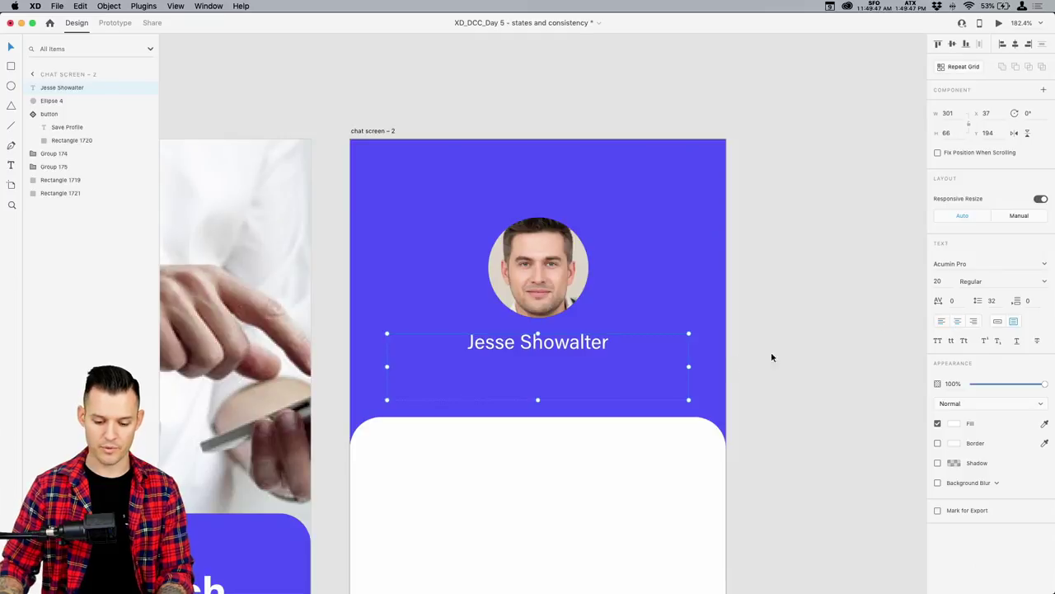
pyautogui.click(772, 357)
# - Lower the opacity of the name under the avatar to 65% and shorten its text box to a height of 43
pyautogui.click(590, 347)
pyautogui.moveTo(1044, 385); pyautogui.dragTo(1007, 388)
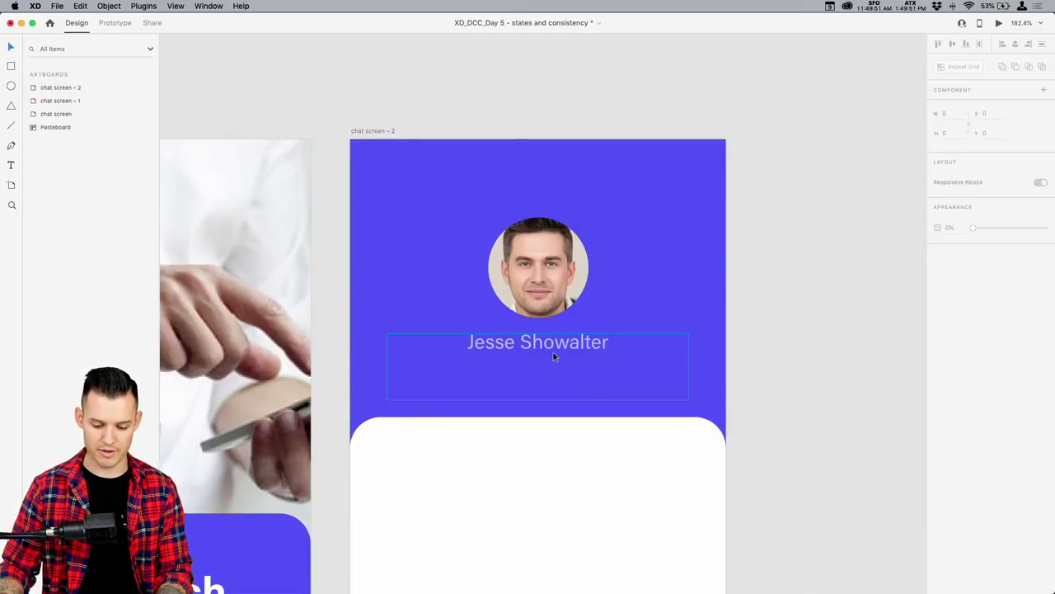
pyautogui.moveTo(540, 381); pyautogui.dragTo(540, 376)
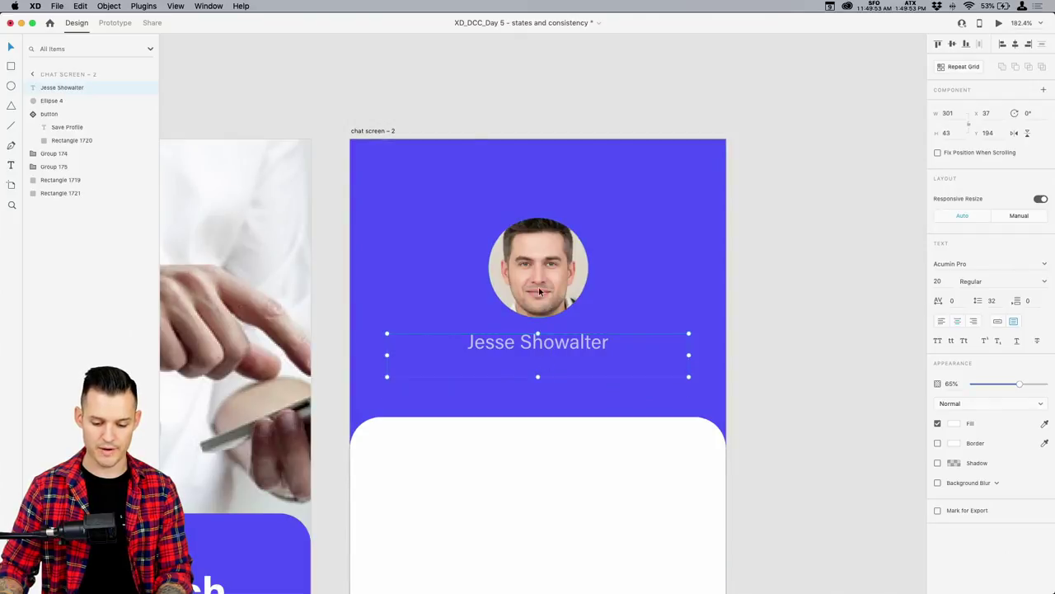
# - Move the avatar and the name together slightly down within the third screen's purple header
pyautogui.keyDown('shift'); pyautogui.click(540, 285); pyautogui.keyUp('shift')
pyautogui.moveTo(539, 286); pyautogui.dragTo(539, 299)
pyautogui.press('Escape')
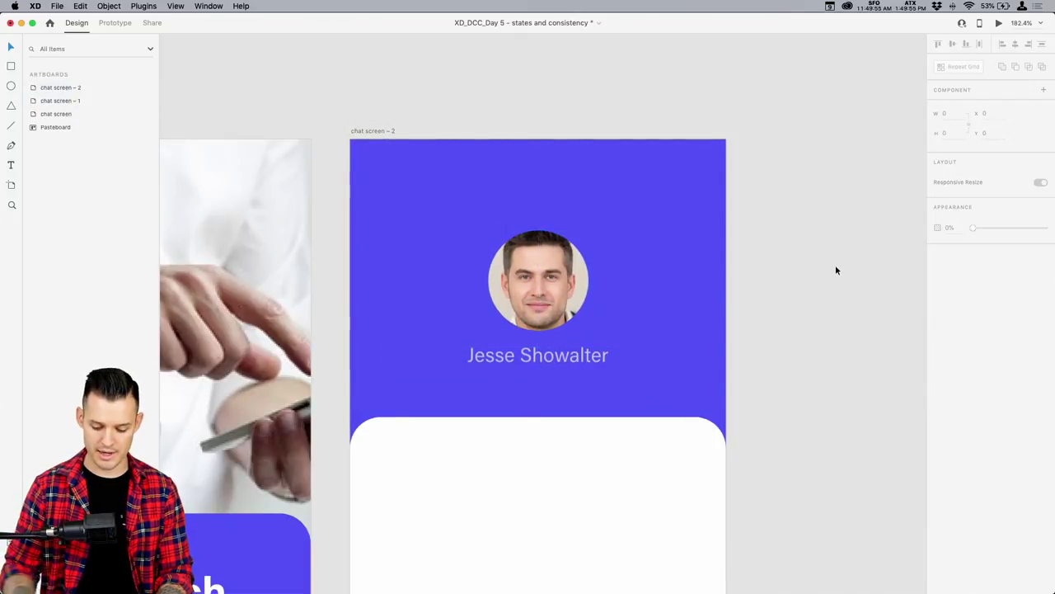
pyautogui.press('super+space')
pyautogui.press('Escape')
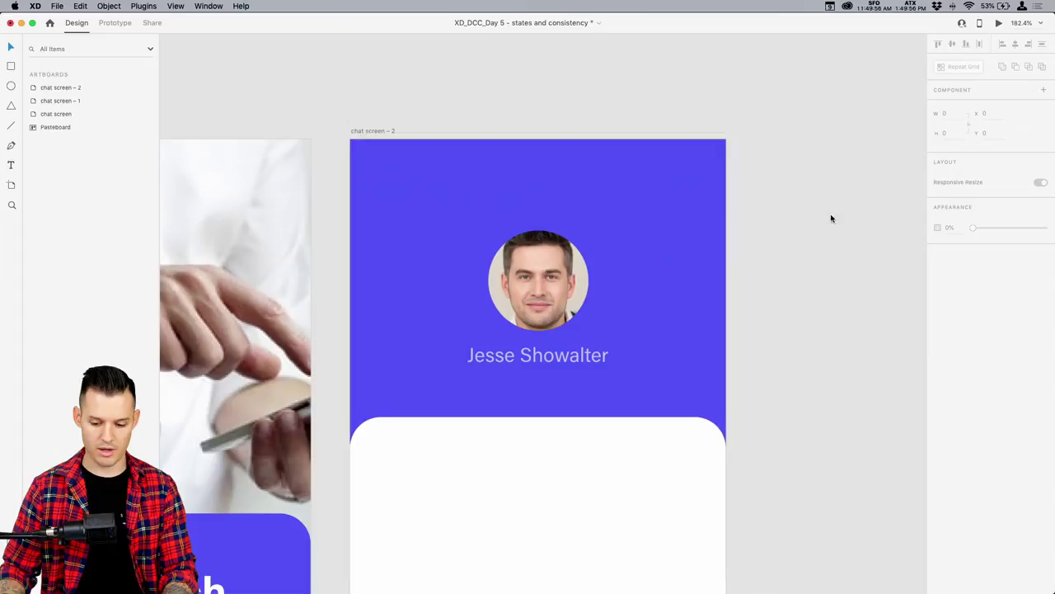
# - Duplicate the avatar circle and scale the copy to about 52 by 52 near the upper-left corner of the purple header
pyautogui.click(538, 272)
pyautogui.moveTo(538, 272); pyautogui.dragTo(429, 201)
pyautogui.moveTo(480, 252); pyautogui.dragTo(428, 201)
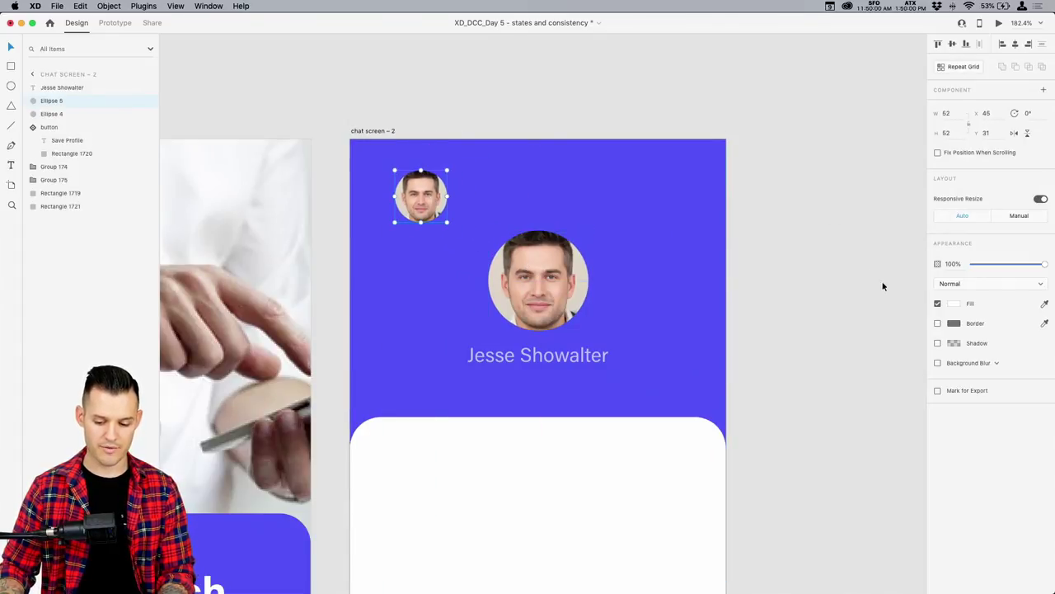
# - Fill the small circle with the saved light blue and duplicate it into a row of three across the header
pyautogui.click(952, 305)
pyautogui.click(846, 371)
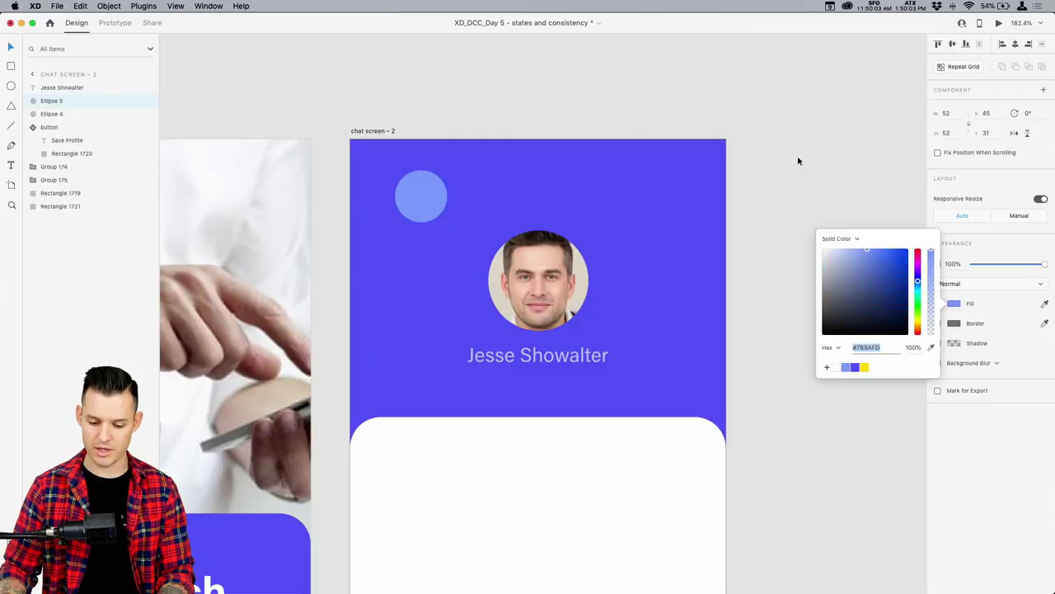
pyautogui.click(797, 157)
pyautogui.moveTo(433, 200); pyautogui.dragTo(675, 200)
# - Move the avatar and name down together so they sit between the circle row and the white panel
pyautogui.click(568, 312)
pyautogui.keyDown('shift'); pyautogui.click(563, 364); pyautogui.keyUp('shift')
pyautogui.moveTo(563, 364); pyautogui.dragTo(562, 373)
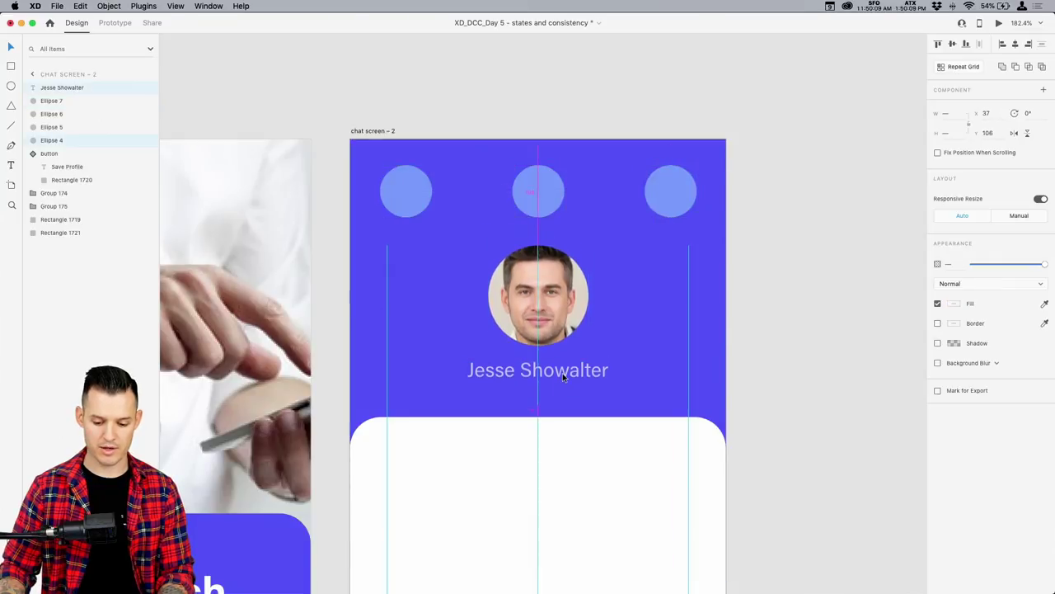
pyautogui.click(847, 324)
# - Duplicate the third screen's artboard, "chat screen – 2", and place the copy beside it as a fourth screen
pyautogui.press('super+1')
pyautogui.moveTo(808, 385); pyautogui.dragTo(791, 273)
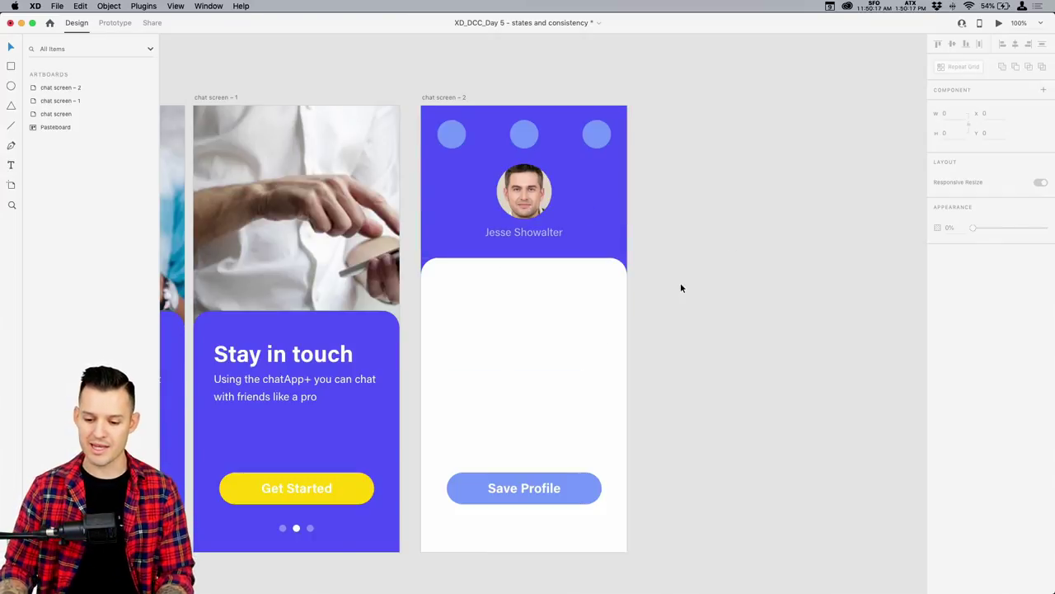
pyautogui.moveTo(450, 98); pyautogui.dragTo(671, 107)
pyautogui.click(752, 89)
pyautogui.moveTo(763, 88); pyautogui.dragTo(705, 90)
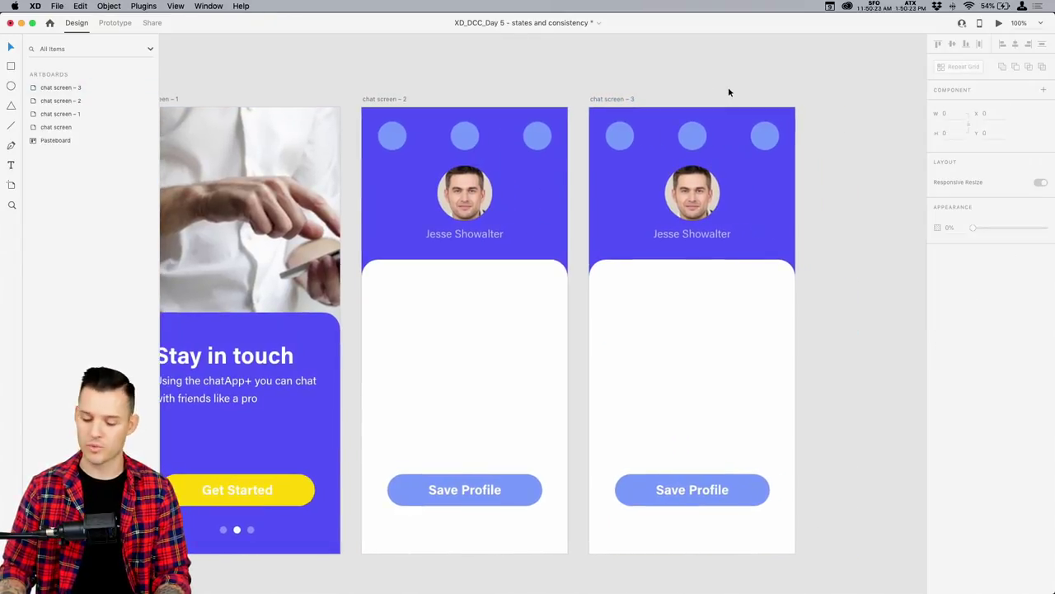
# - Delete the purple rectangle behind the header on "chat screen – 3"
pyautogui.click(788, 219)
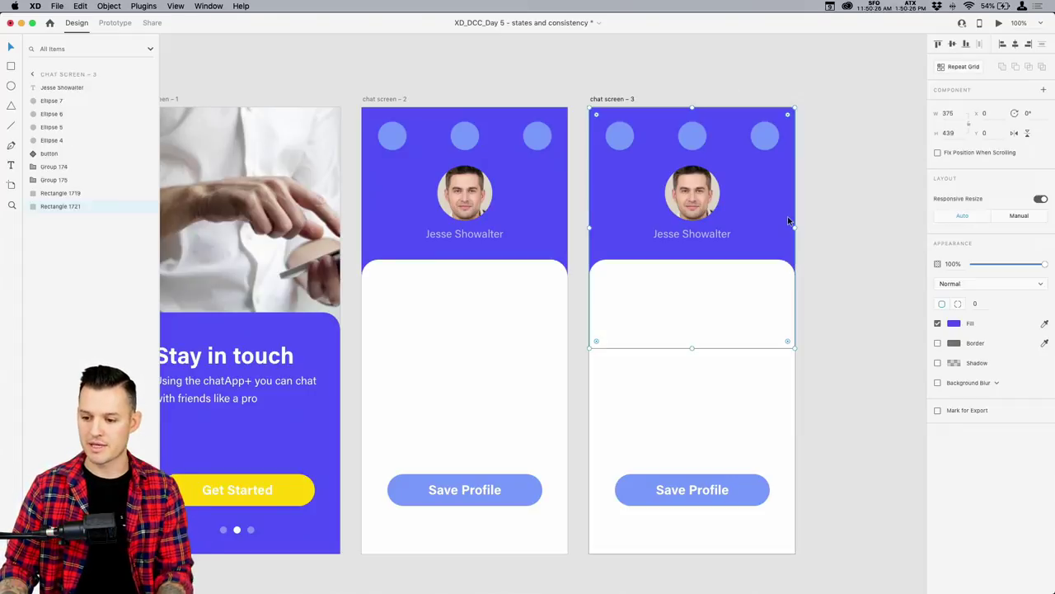
pyautogui.press('Delete')
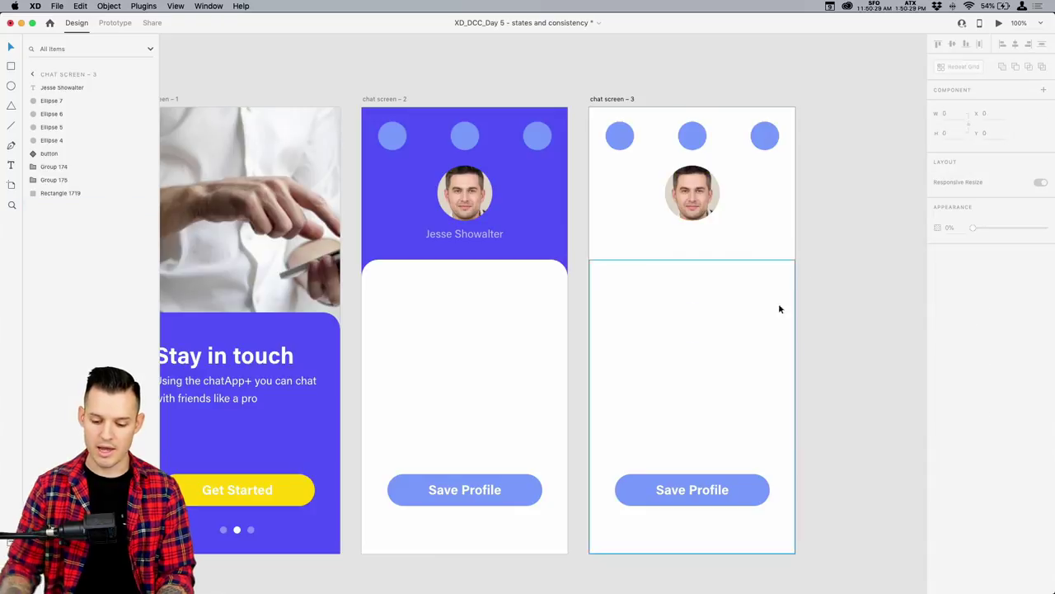
pyautogui.click(728, 356)
pyautogui.press('Escape')
# - Flip the white panel 180° against the artboard's top edge and extend its height downward to about 582
pyautogui.click(690, 288)
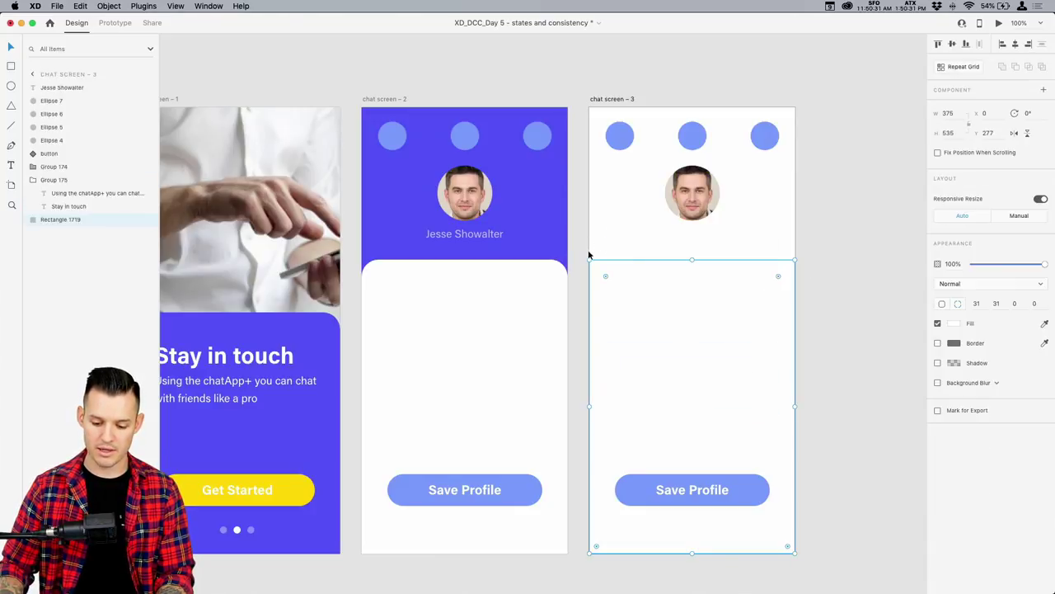
pyautogui.moveTo(590, 257); pyautogui.dragTo(718, 439)
pyautogui.moveTo(754, 365); pyautogui.dragTo(775, 150)
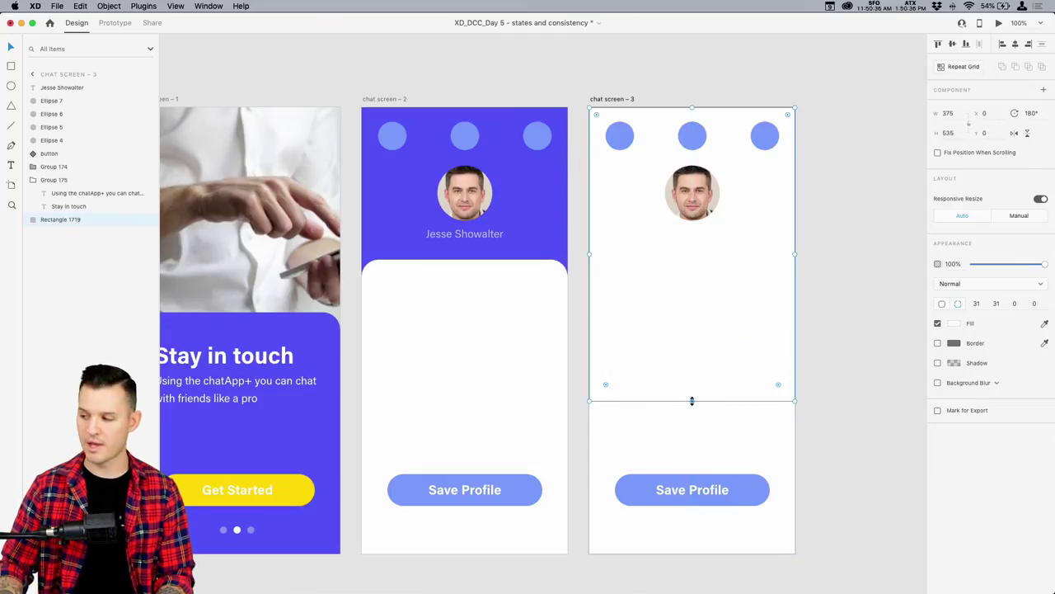
pyautogui.moveTo(692, 401); pyautogui.dragTo(692, 427)
# - Copy the purple rectangle from "chat screen – 2" to the bottom of "chat screen – 3" and send it behind the other layers
pyautogui.click(559, 217)
pyautogui.click(670, 334)
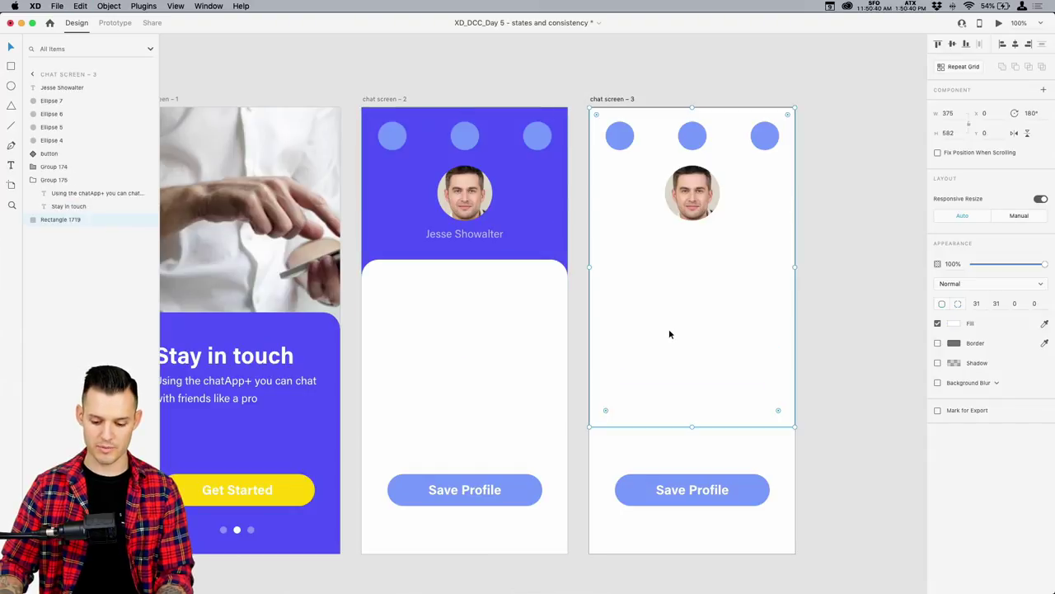
pyautogui.press('cmd+v')
pyautogui.moveTo(680, 335); pyautogui.dragTo(740, 448)
pyautogui.press('cmd+bracketleft')
pyautogui.press('cmd+bracketleft')
pyautogui.press('cmd+bracketleft')
pyautogui.press('cmd+bracketleft')
pyautogui.press('cmd+bracketleft')
pyautogui.press('cmd+bracketleft')
pyautogui.press('cmd+bracketleft')
pyautogui.press('cmd+bracketleft')
pyautogui.press('cmd+bracketleft')
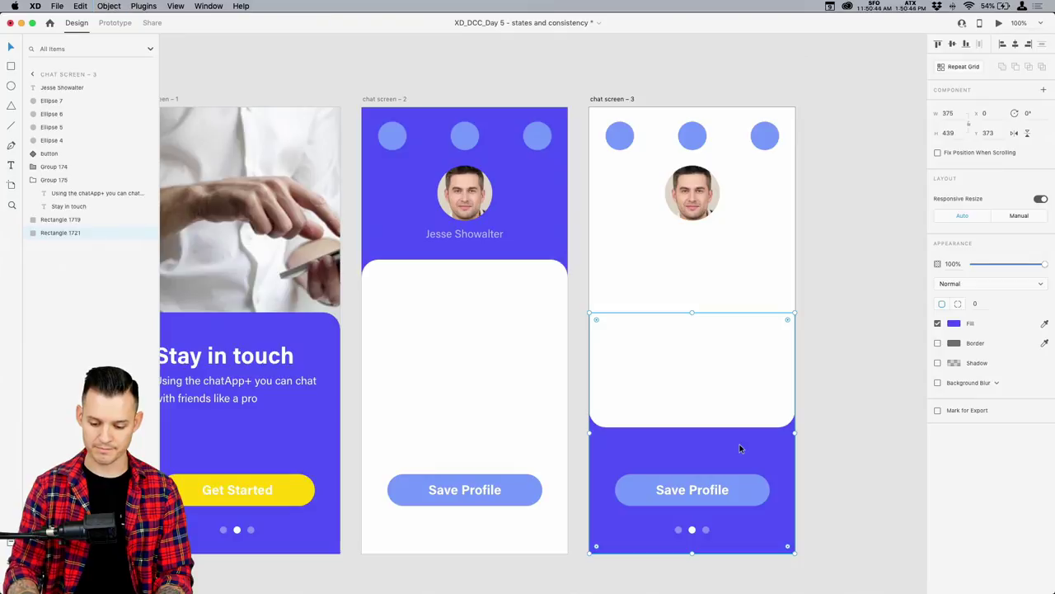
# - Change the fill of the bottom rectangle on "chat screen – 3" to a light grey
pyautogui.click(954, 326)
pyautogui.moveTo(874, 320); pyautogui.dragTo(808, 279)
pyautogui.click(810, 282)
# - Delete the Save Profile button from "chat screen – 3" and the page dots from both "chat screen – 2" and "chat screen – 3"
pyautogui.click(735, 490)
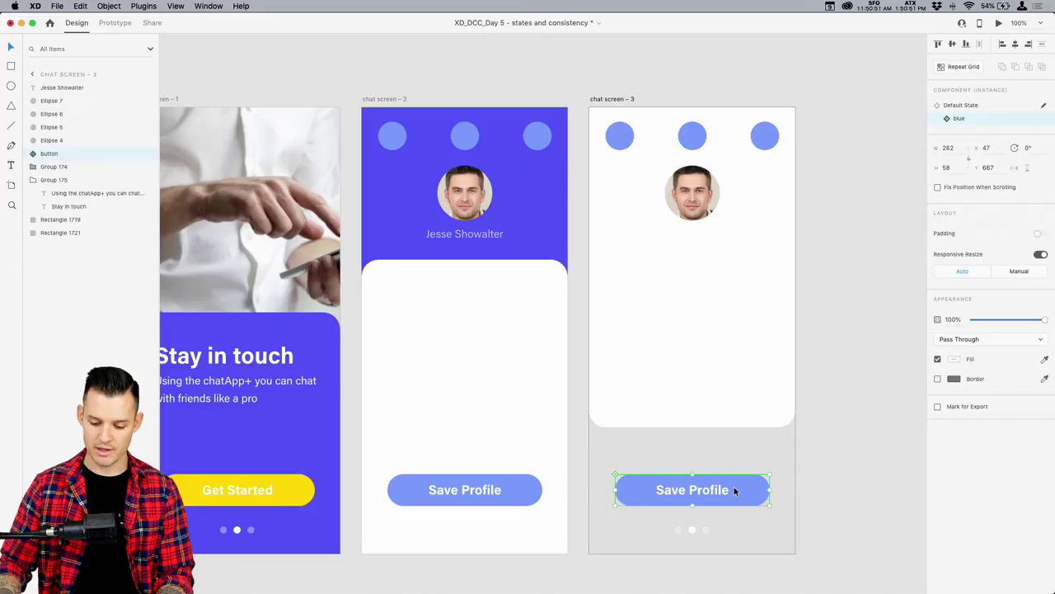
pyautogui.press('Delete')
pyautogui.click(467, 530)
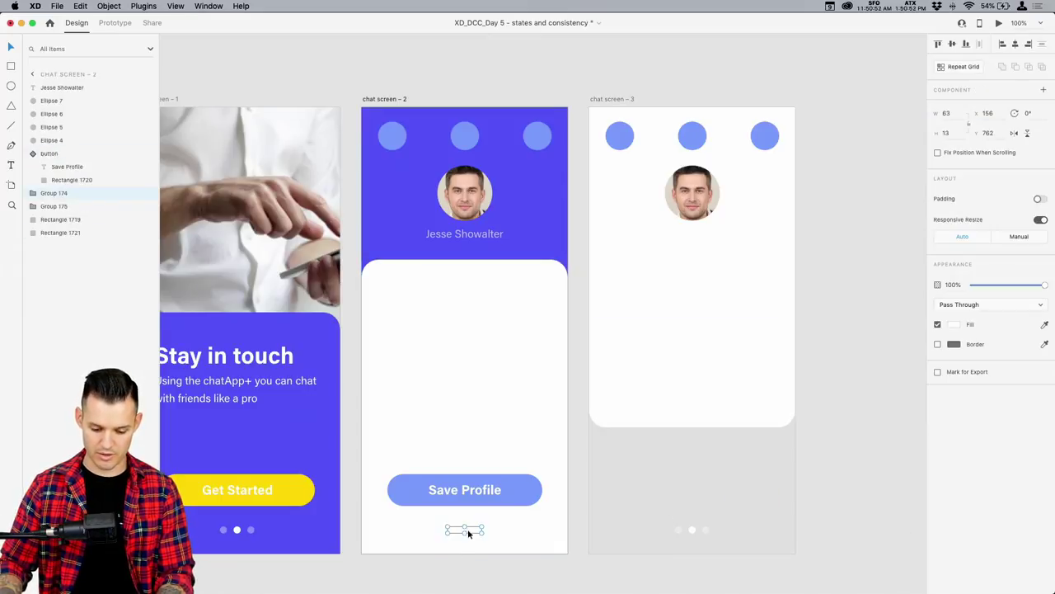
pyautogui.press('Delete')
pyautogui.click(694, 529)
pyautogui.press('Delete')
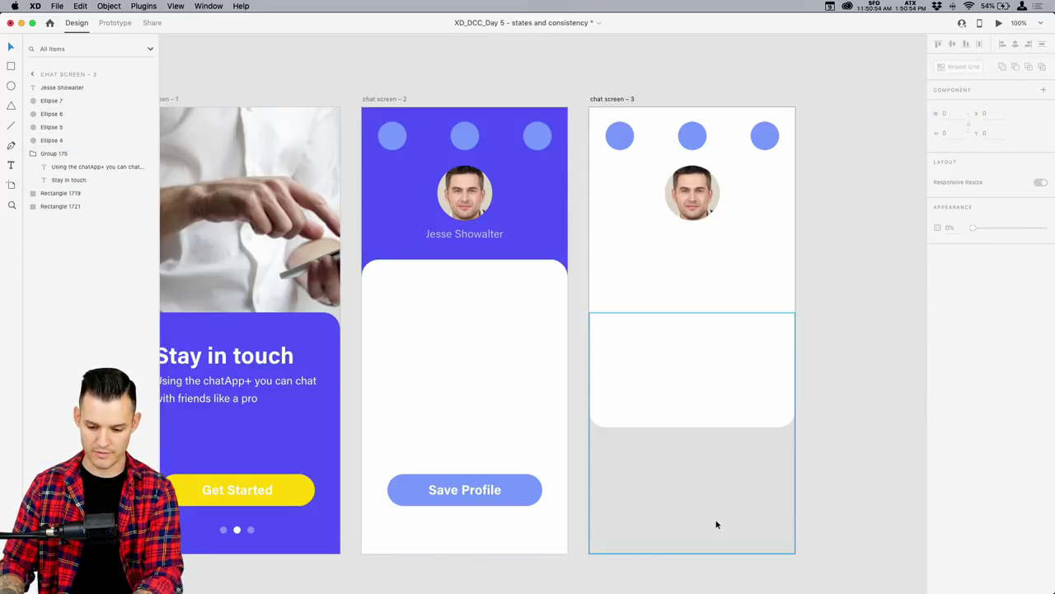
# - Delete the two outer blue circles from the top row of "chat screen – 3"
pyautogui.click(767, 138)
pyautogui.press('Delete')
pyautogui.click(626, 137)
pyautogui.press('Delete')
# - Move the avatar over the middle blue circle, shrink it to the circle's 52 by 52 size, and delete the circle
pyautogui.click(692, 137)
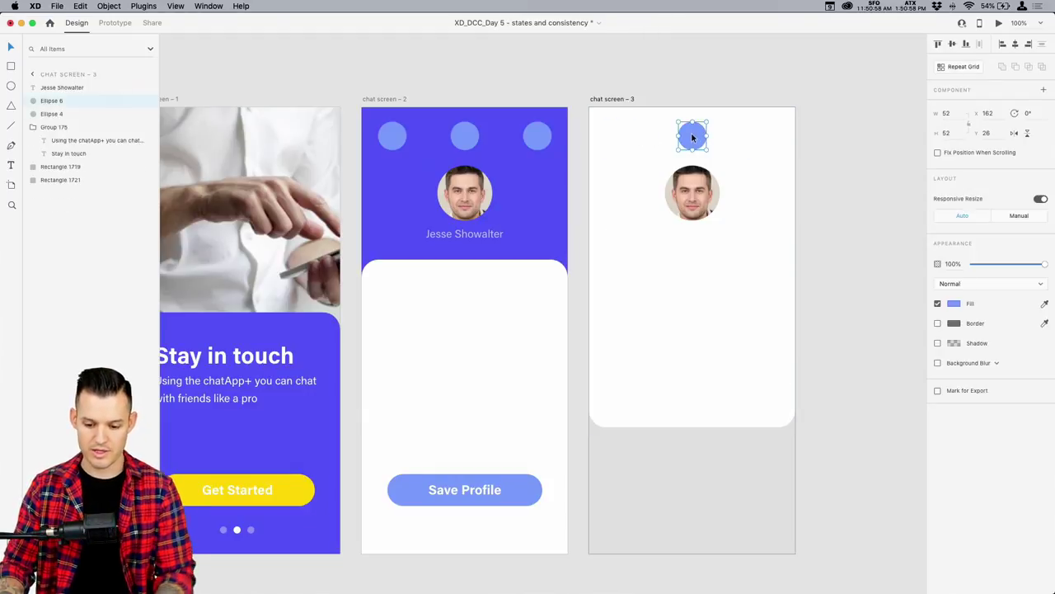
pyautogui.click(699, 193)
pyautogui.press('super+equal')
pyautogui.press('super+equal')
pyautogui.press('super+equal')
pyautogui.press('space')
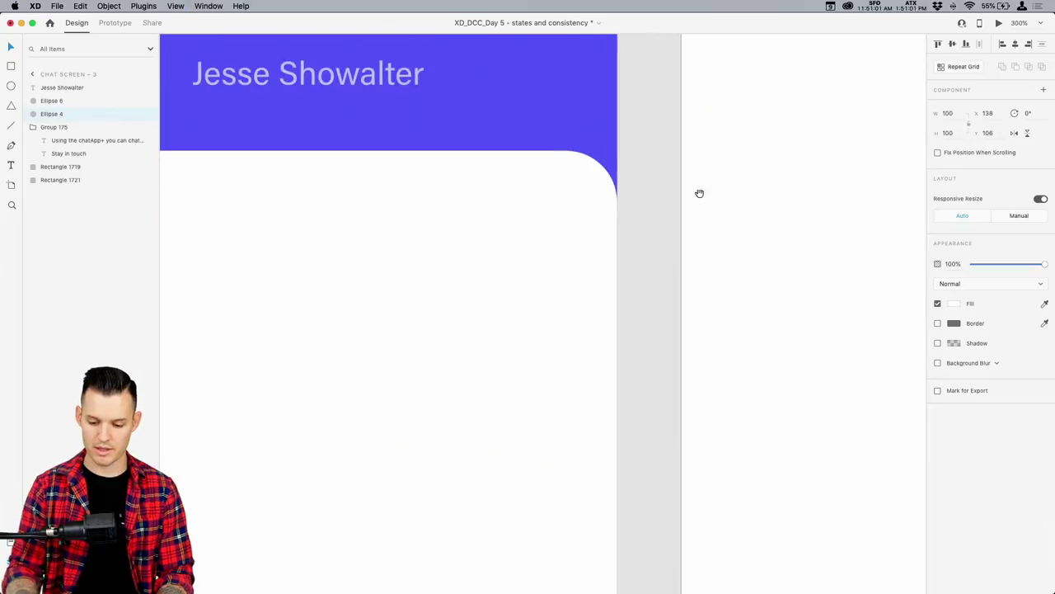
pyautogui.moveTo(548, 353); pyautogui.dragTo(560, 175)
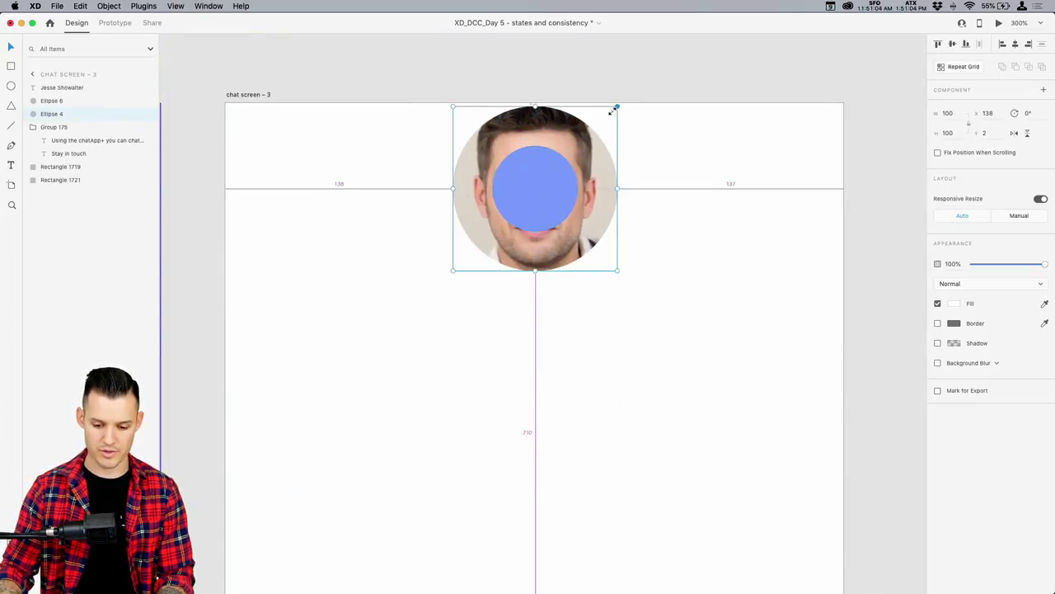
pyautogui.moveTo(611, 110); pyautogui.dragTo(579, 137)
pyautogui.click(504, 192)
pyautogui.press('Delete')
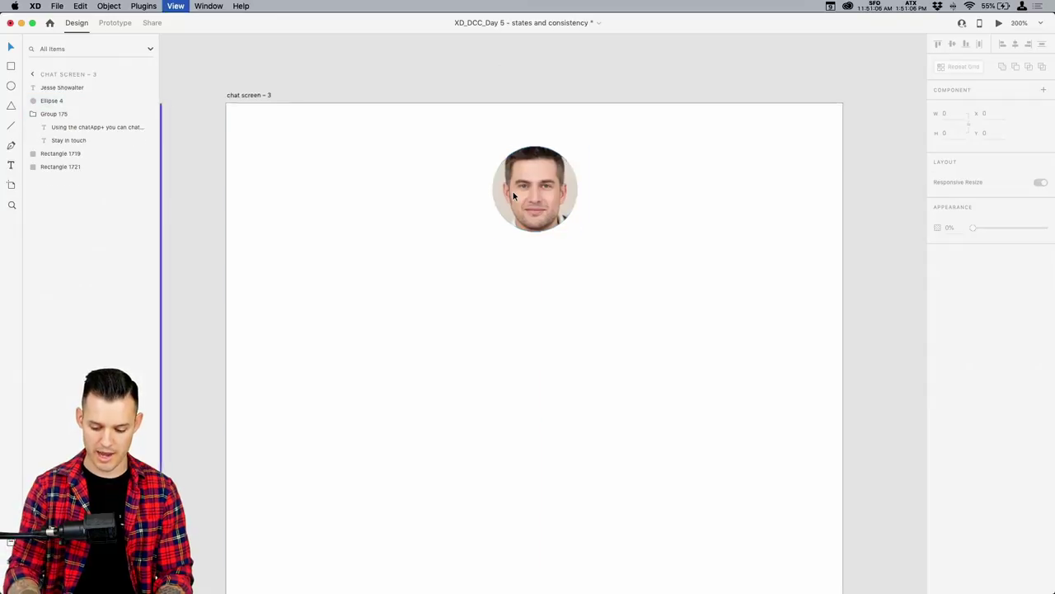
pyautogui.press('super+minus')
pyautogui.press('super+minus')
pyautogui.press('super+minus')
pyautogui.moveTo(509, 345); pyautogui.dragTo(605, 188)
pyautogui.click(749, 347)
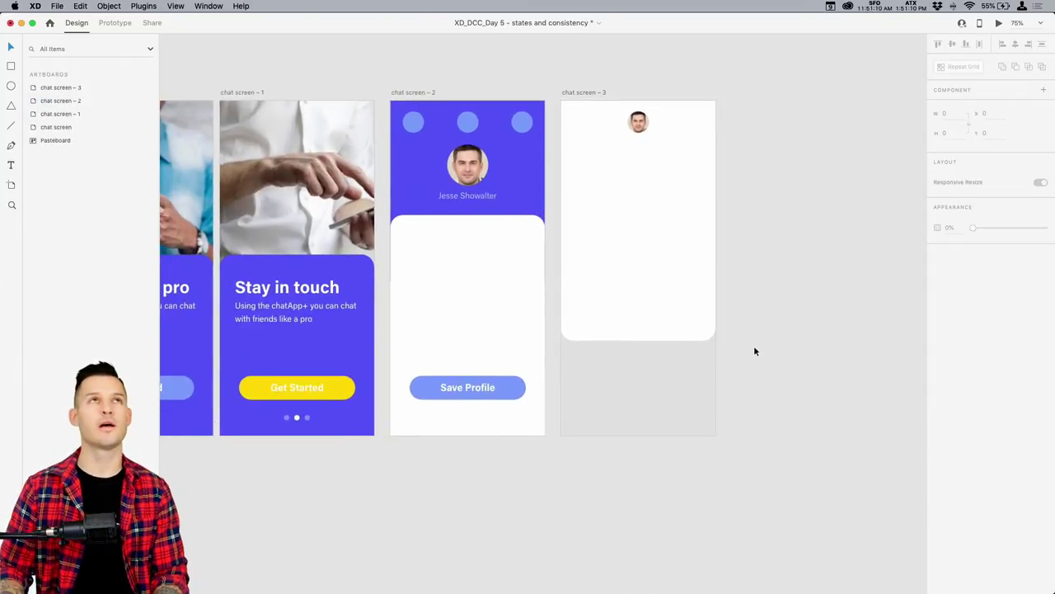
# - Look over the iPhone UI elements file and, in Chrome, the Adobe XD UI kits and Apple Design Resources pages
pyautogui.press('super+grave')
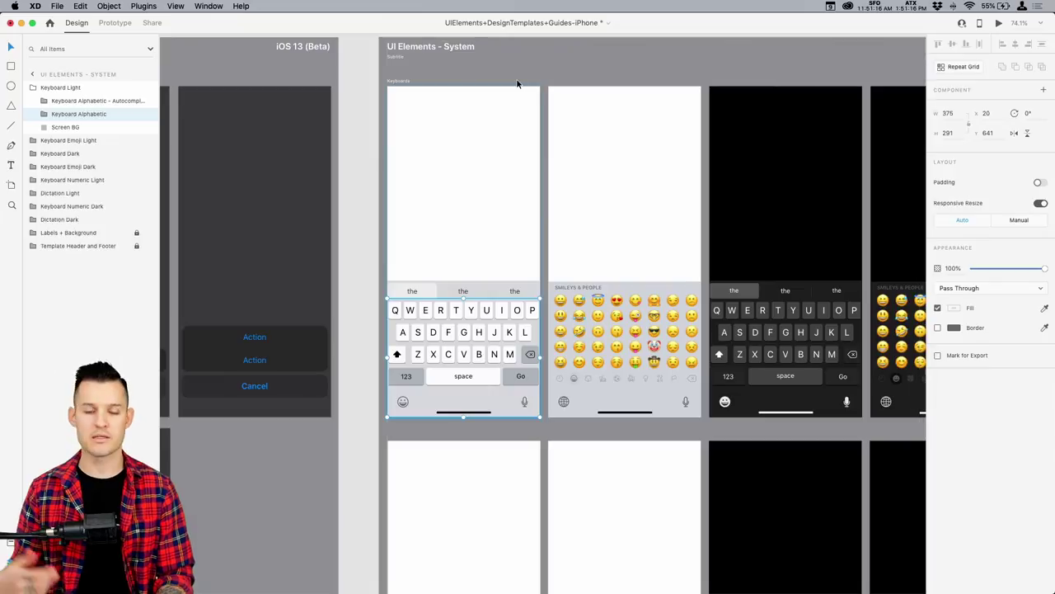
pyautogui.press('super+Tab')
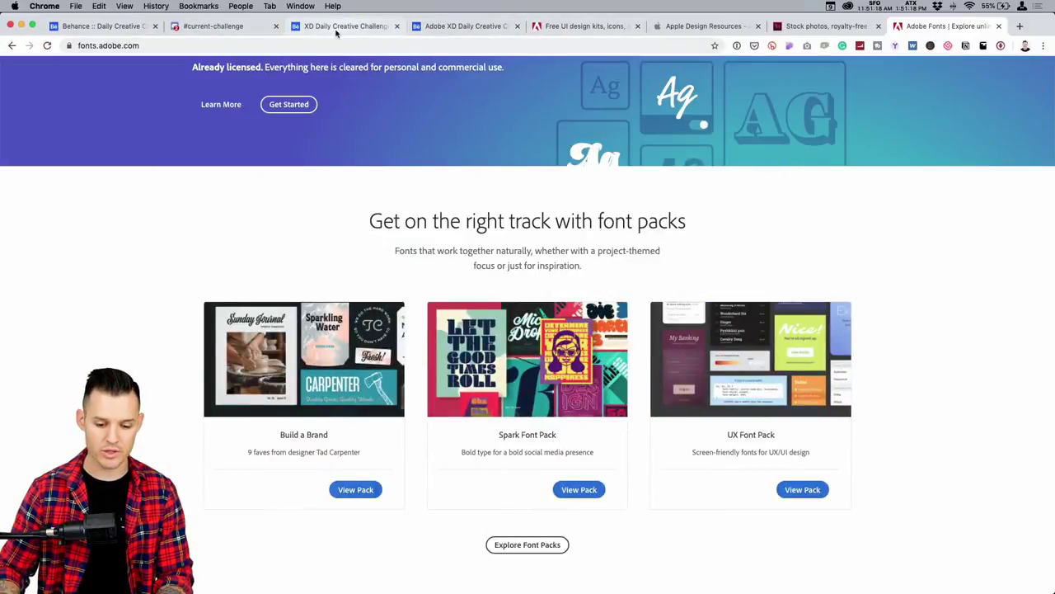
pyautogui.click(577, 27)
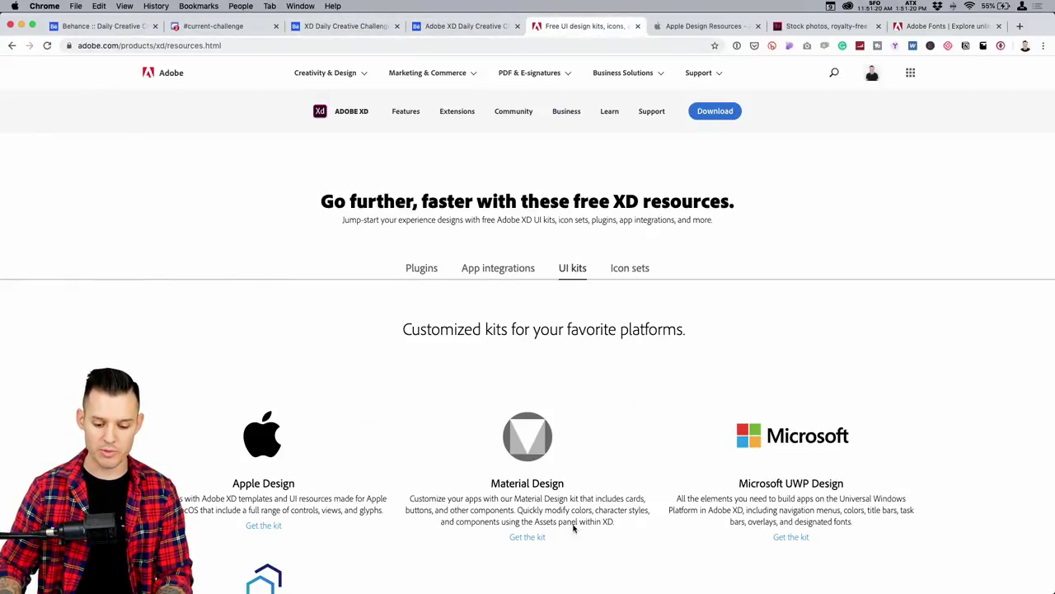
pyautogui.scroll(-2, 346, 439)
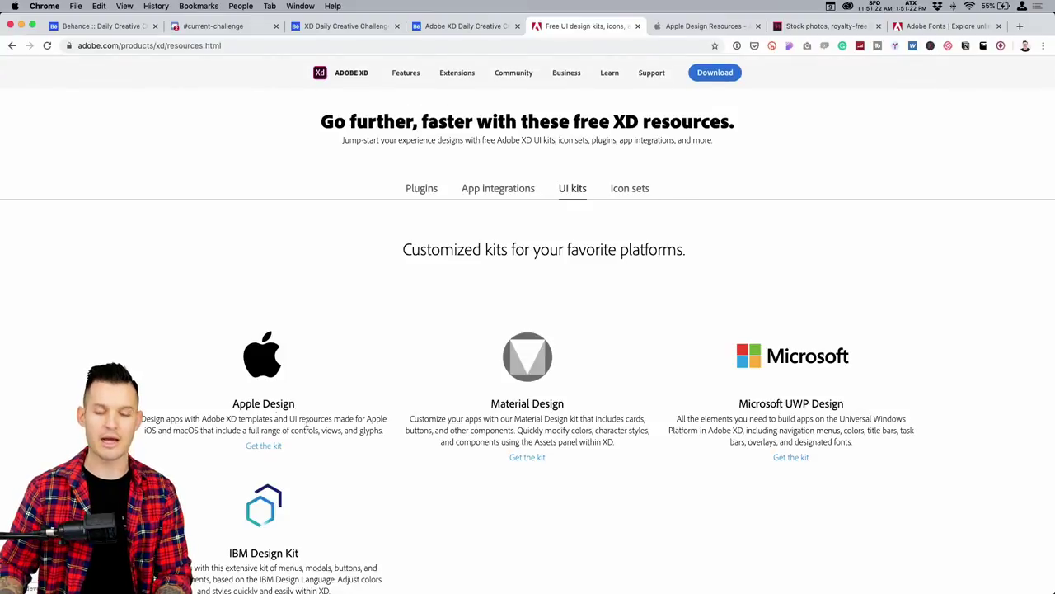
pyautogui.click(714, 27)
pyautogui.scroll(-2, 719, 315)
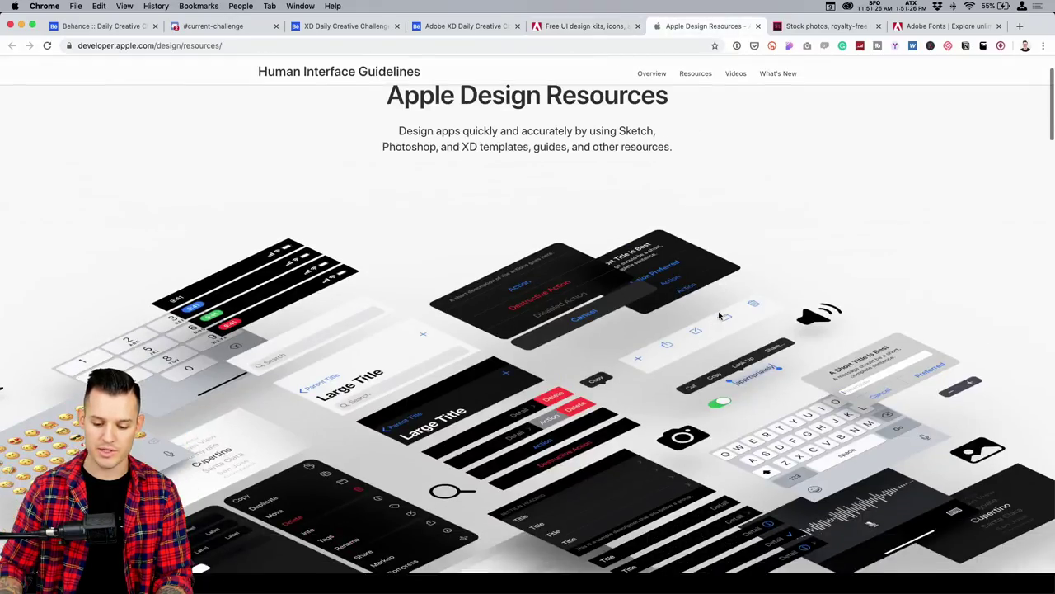
pyautogui.hotkey('ctrl', 'Left')
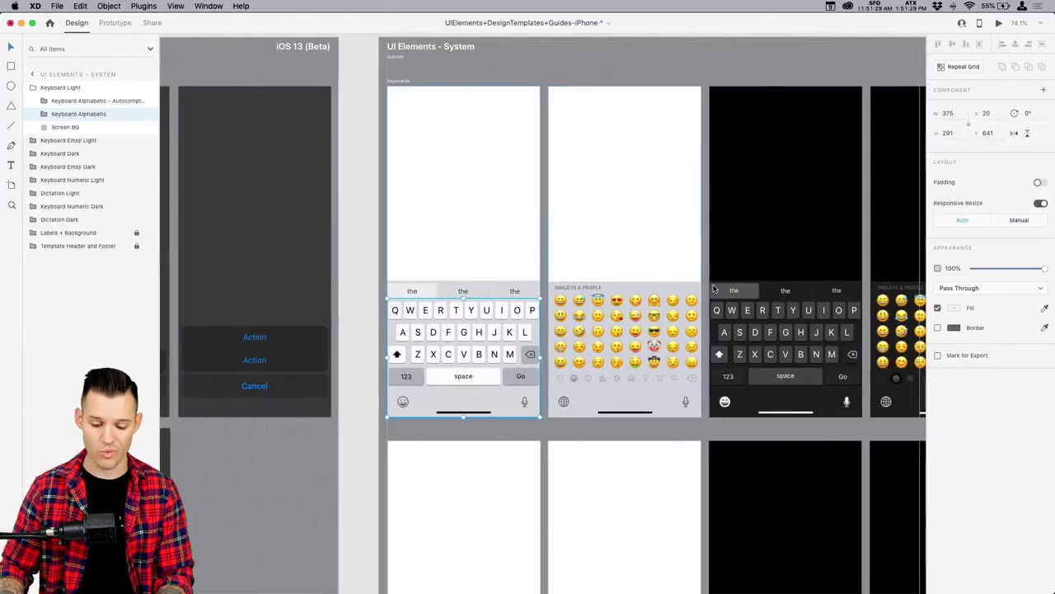
# - Copy the light Keyboard Alphabetic group from the iPhone UI elements file and return to the chat app design file
pyautogui.press('super+c')
pyautogui.press('super+0')
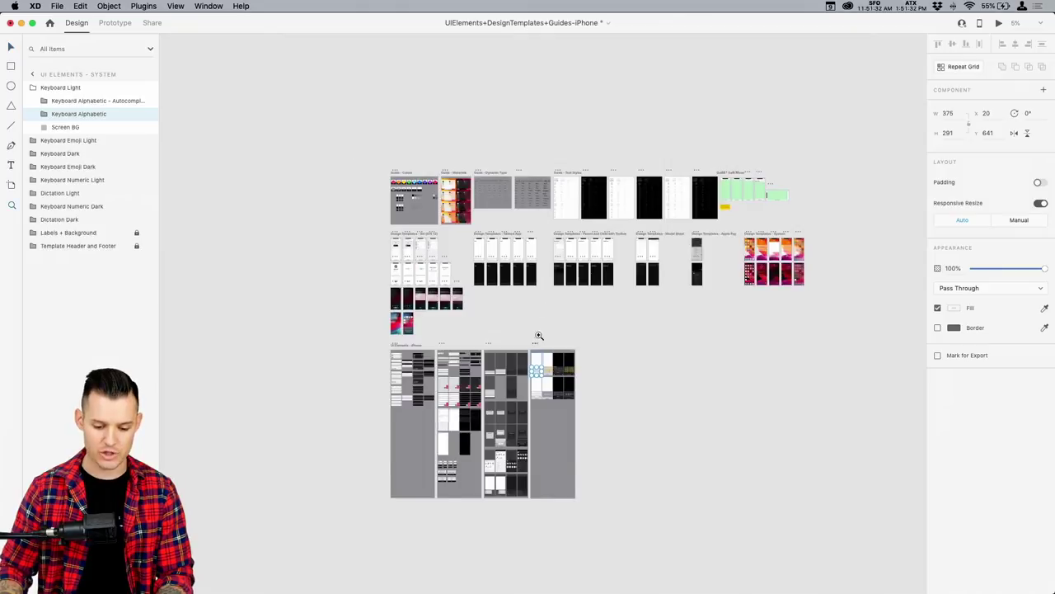
pyautogui.moveTo(539, 335); pyautogui.dragTo(549, 347)
pyautogui.press('v')
pyautogui.scroll(-5, 653, 409)
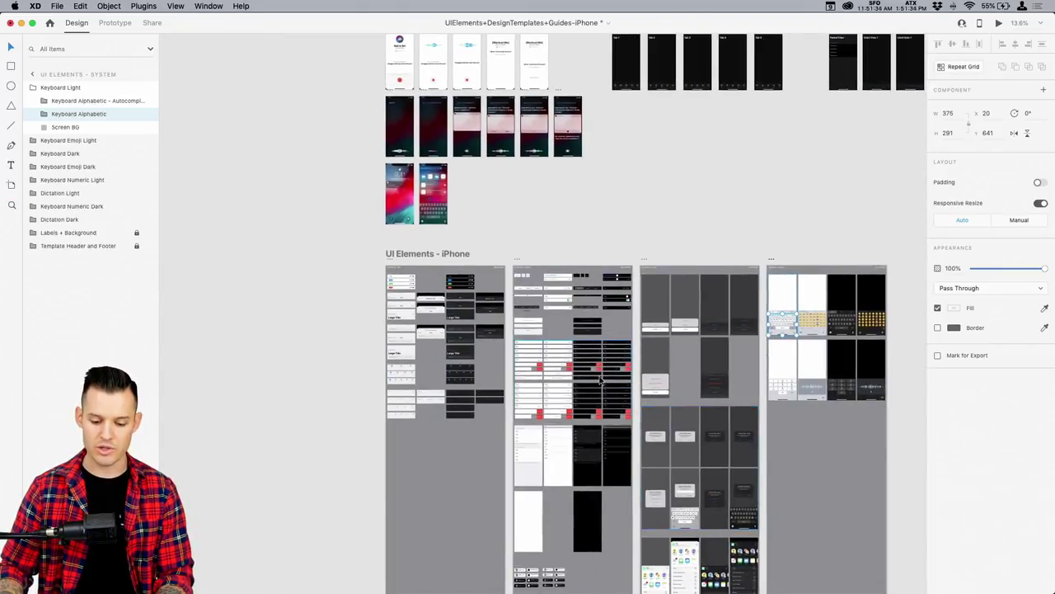
pyautogui.scroll(-4, 600, 379)
pyautogui.hotkey('ctrl', 'Left')
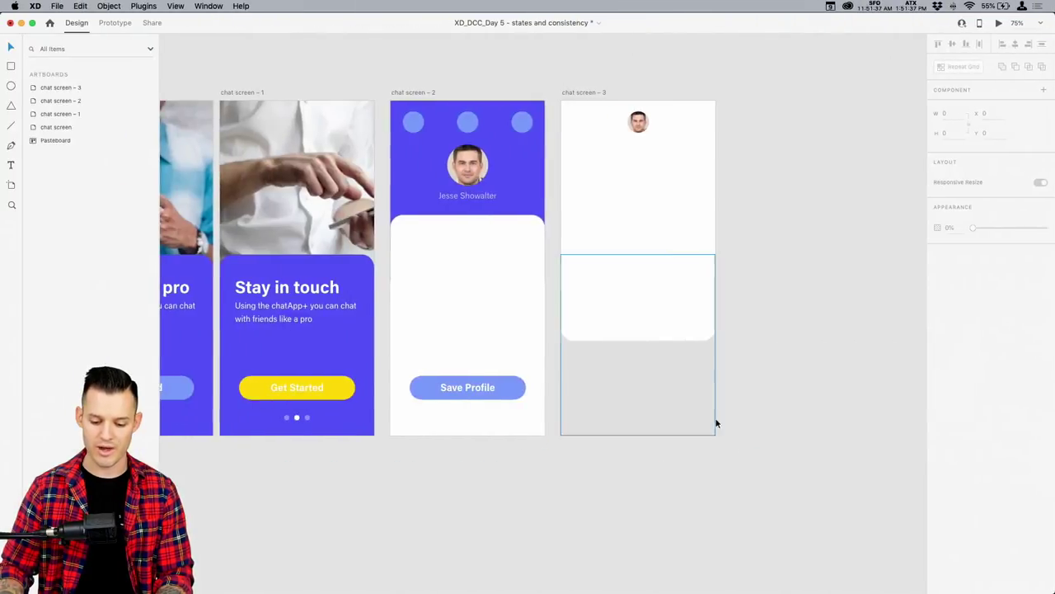
# - Duplicate "chat screen – 3" beside itself and paste the alphabetic keyboard flush along the bottom of the copy
pyautogui.click(601, 92)
pyautogui.press('super+d')
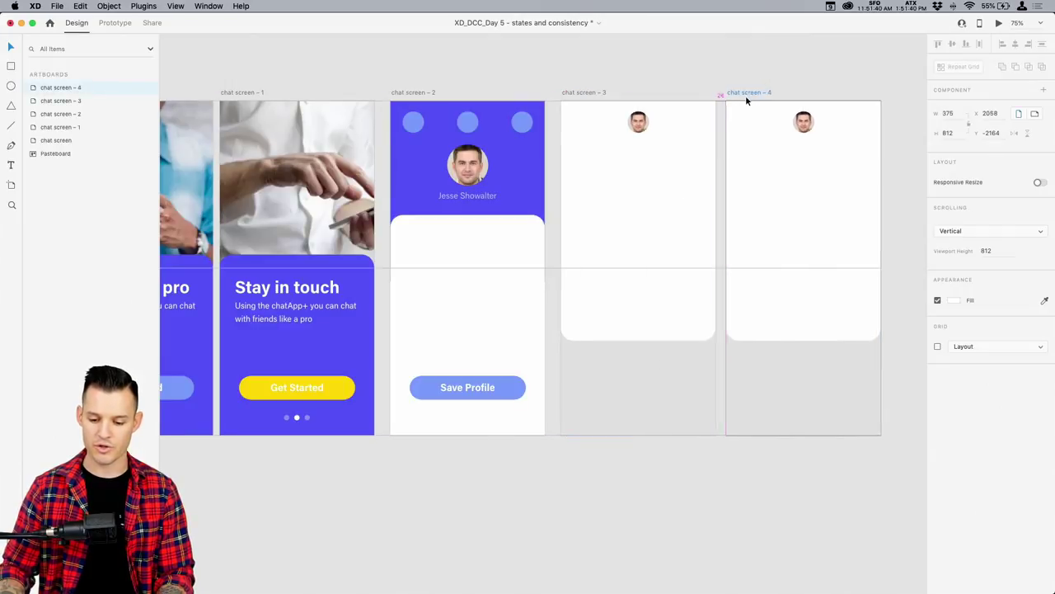
pyautogui.click(807, 387)
pyautogui.press('super+v')
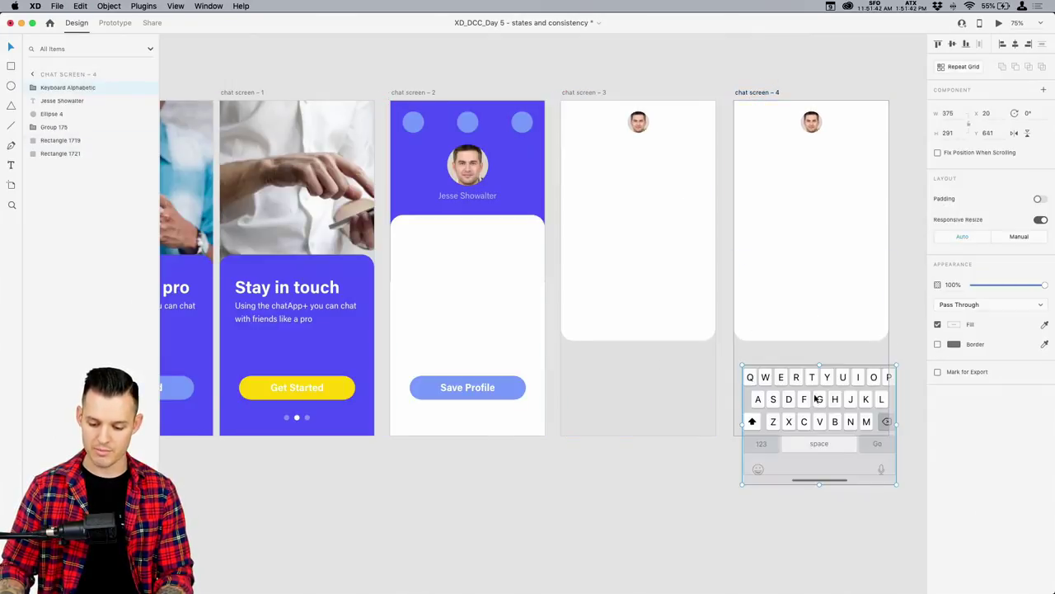
pyautogui.moveTo(812, 399); pyautogui.dragTo(811, 347)
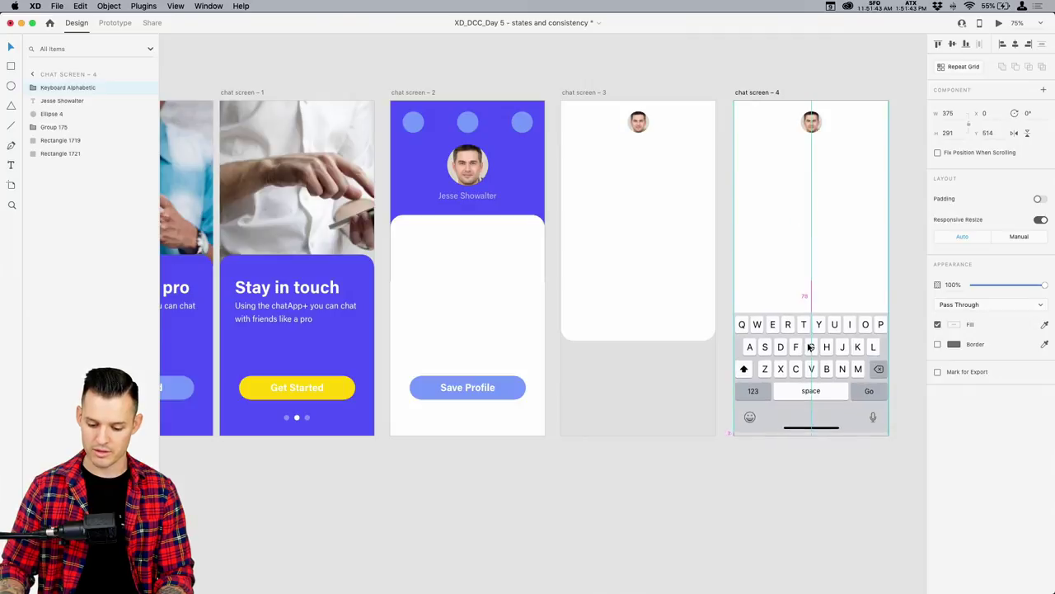
pyautogui.click(896, 261)
# - Draw a message bubble below the avatar on "chat screen – 3", about 213 by 84, with fully rounded ends
pyautogui.hscroll(3, 866, 280)
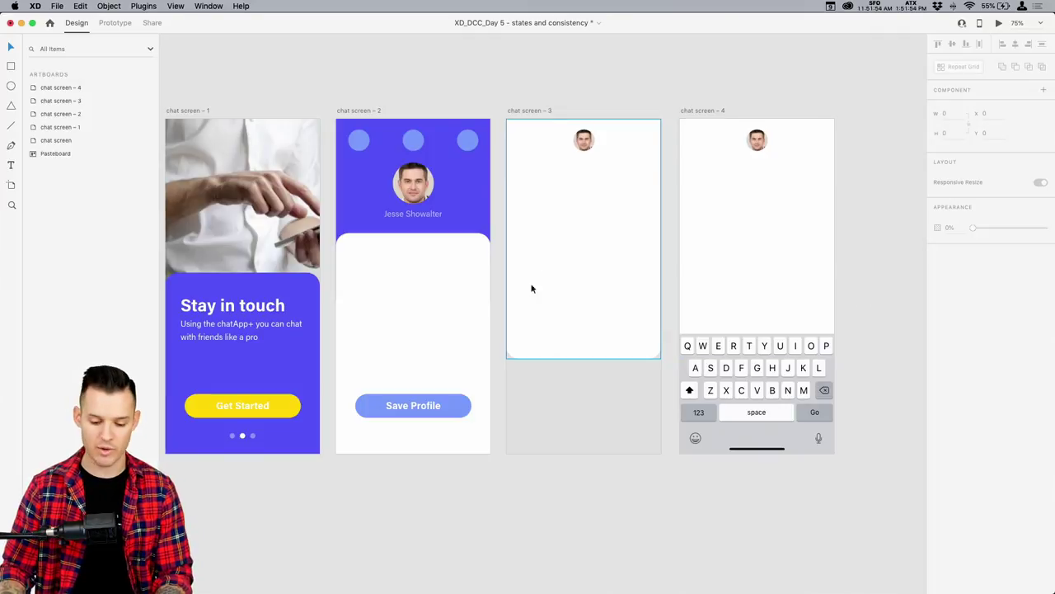
pyautogui.press('z')
pyautogui.moveTo(494, 98); pyautogui.dragTo(729, 408)
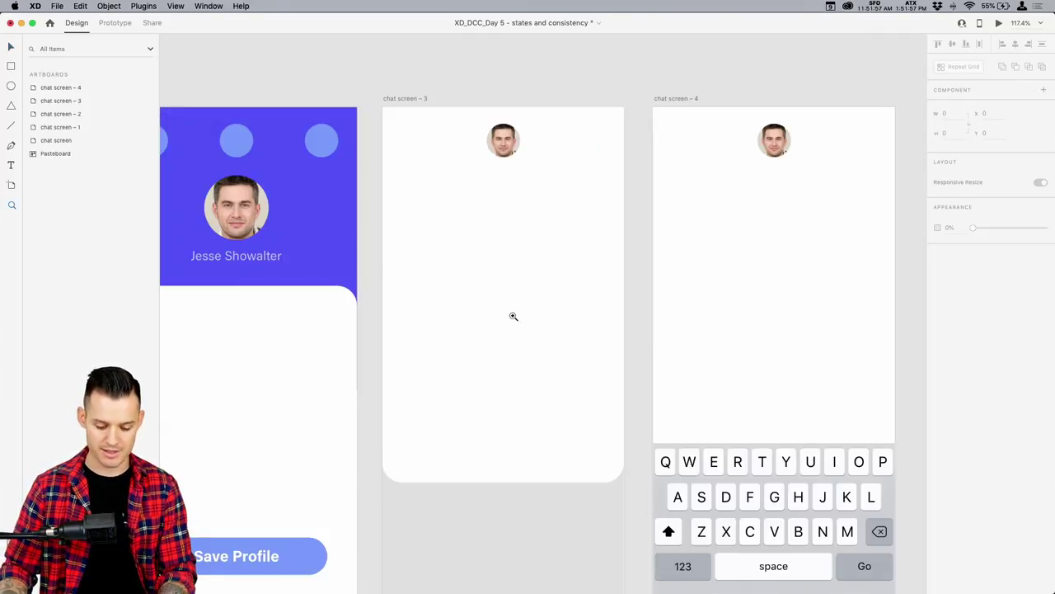
pyautogui.press('r')
pyautogui.moveTo(401, 200)
pyautogui.mouseDown()
pyautogui.moveTo(424, 224)
pyautogui.moveTo(536, 271)
pyautogui.mouseUp()
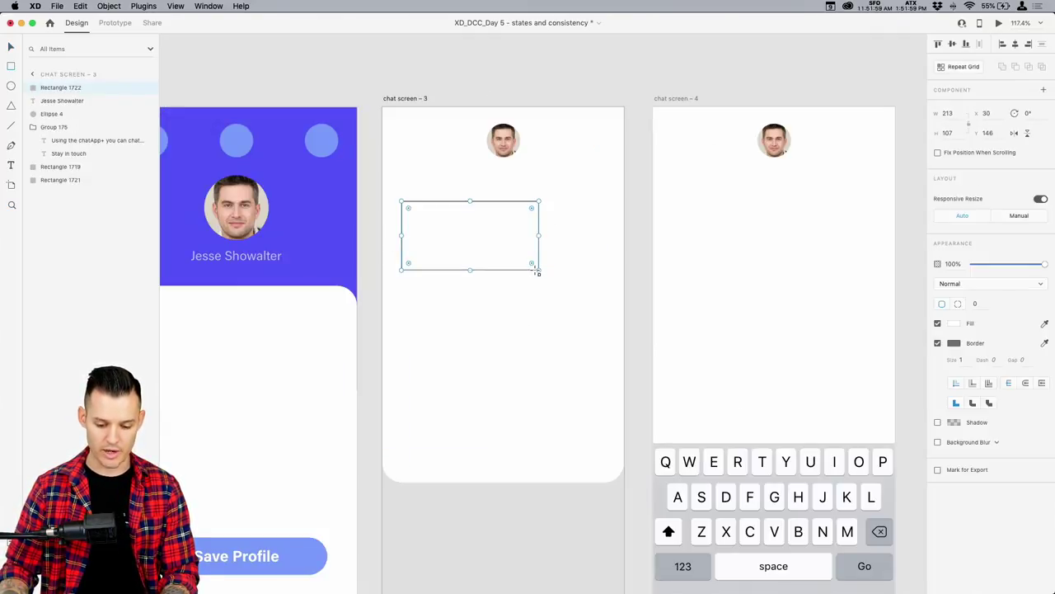
pyautogui.moveTo(531, 210); pyautogui.dragTo(525, 245)
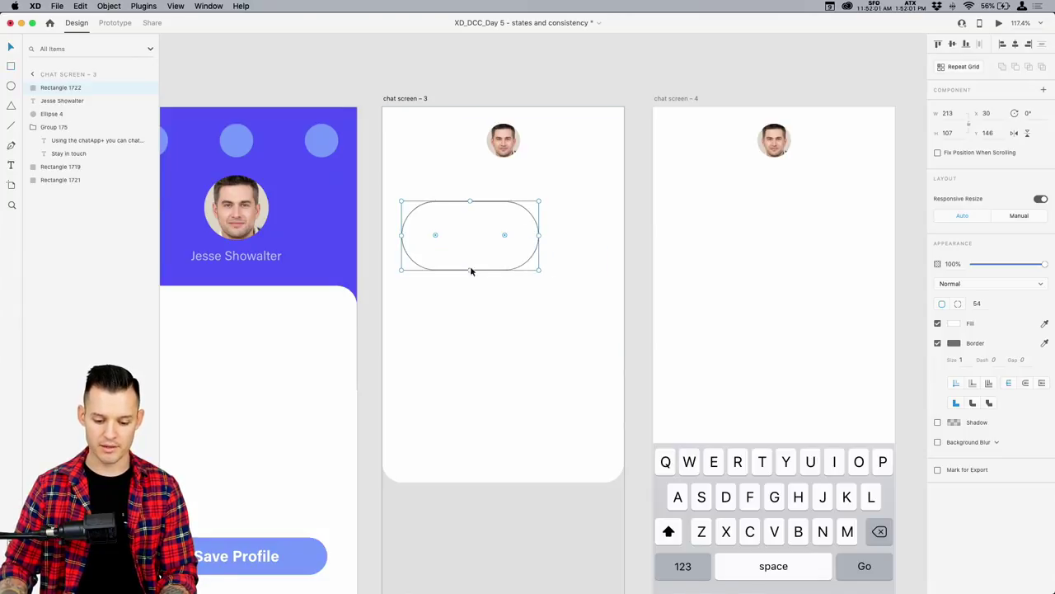
pyautogui.moveTo(470, 264); pyautogui.dragTo(470, 249)
# - Fill the borderless message bubble with the saved light blue and shift it to about X 22, Y 149
pyautogui.click(938, 343)
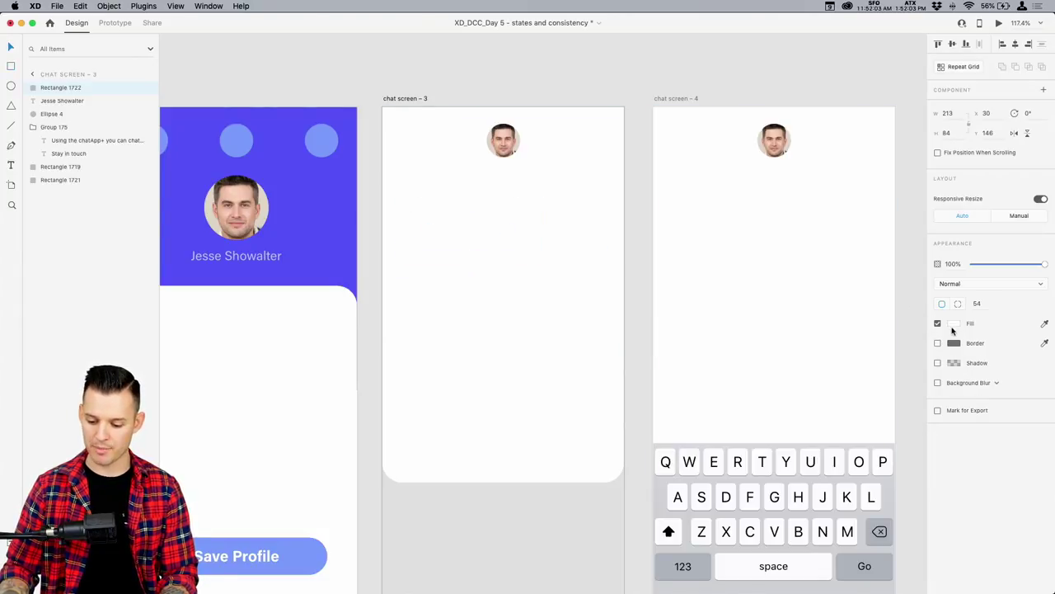
pyautogui.click(954, 324)
pyautogui.click(855, 388)
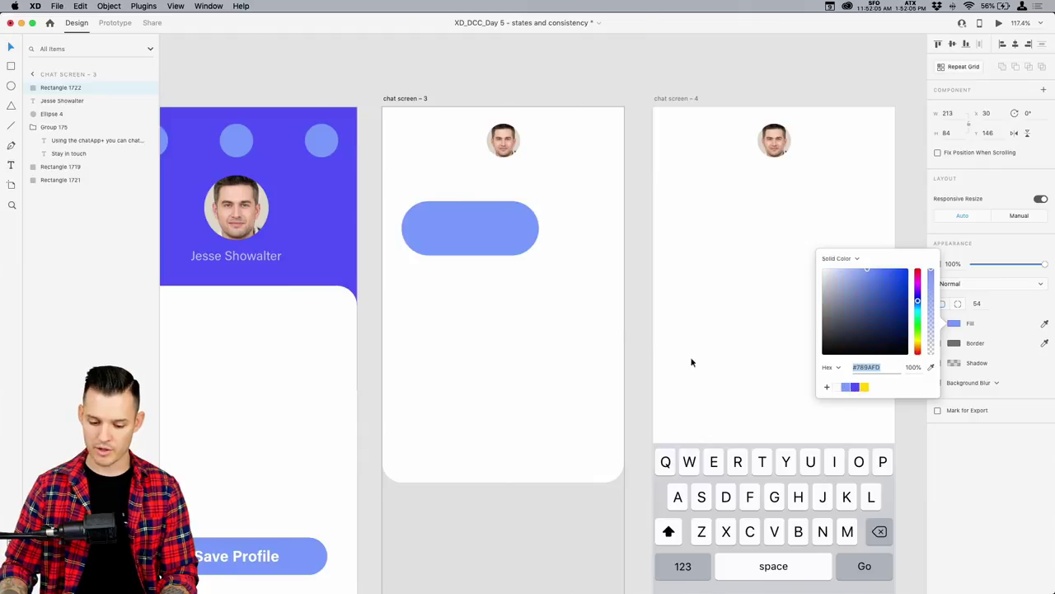
pyautogui.moveTo(487, 231); pyautogui.dragTo(552, 314)
pyautogui.press('super+z')
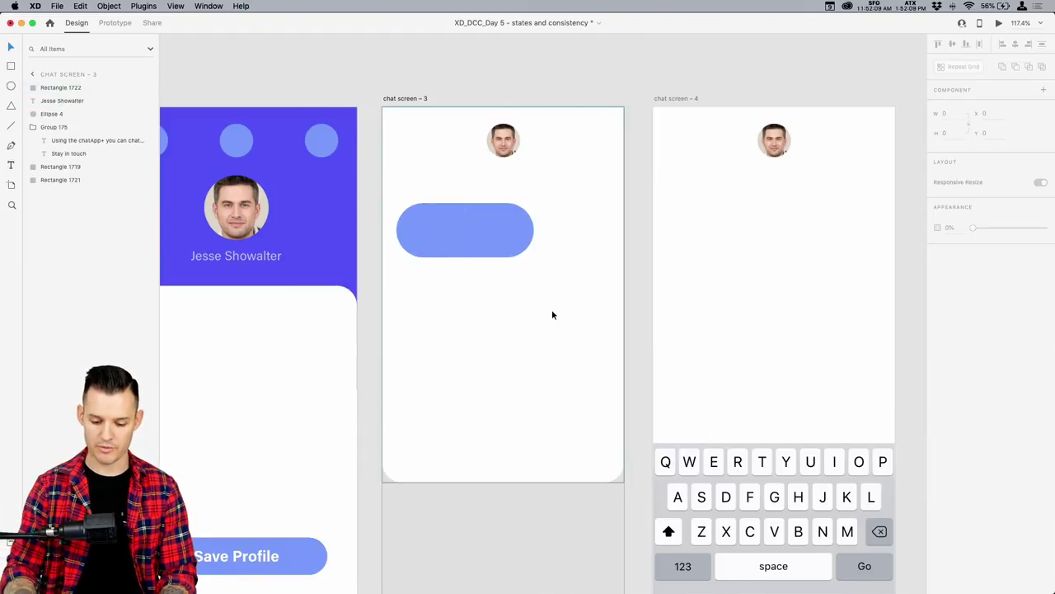
pyautogui.click(448, 230)
pyautogui.press('z')
pyautogui.moveTo(353, 176); pyautogui.dragTo(553, 360)
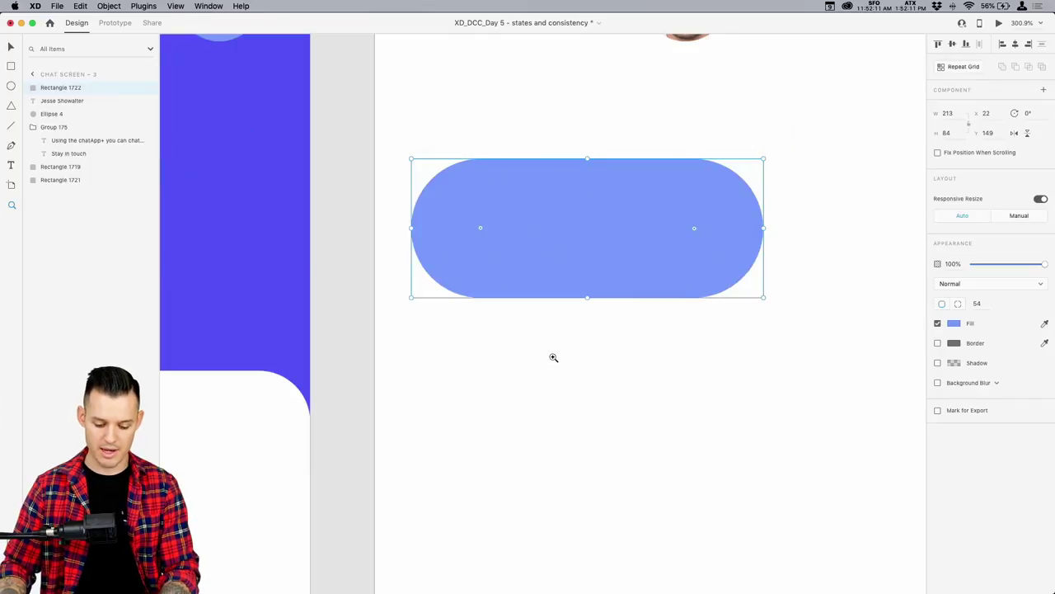
pyautogui.click(483, 298)
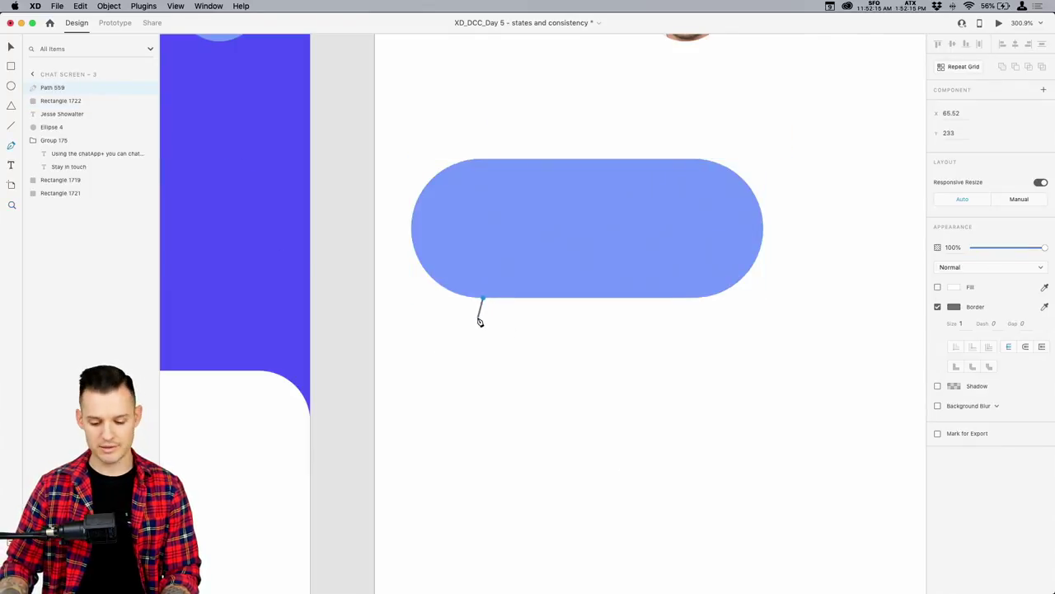
pyautogui.press('Escape')
pyautogui.press('v')
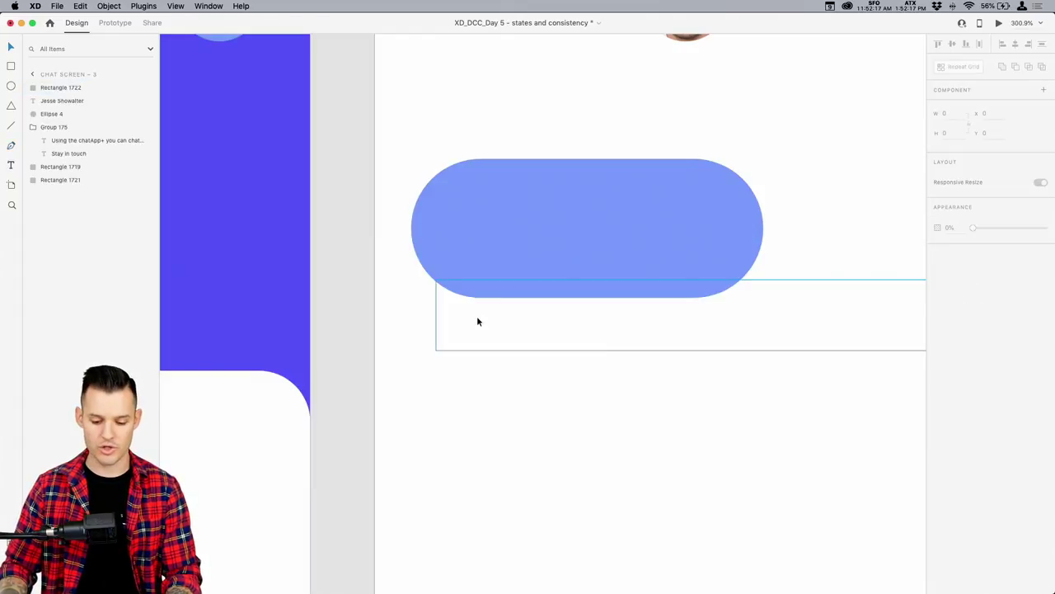
# - Square off only the bottom-left corner of the blue message bubble, keeping its other corners fully rounded
pyautogui.click(478, 248)
pyautogui.moveTo(475, 235); pyautogui.dragTo(316, 394)
pyautogui.click(631, 404)
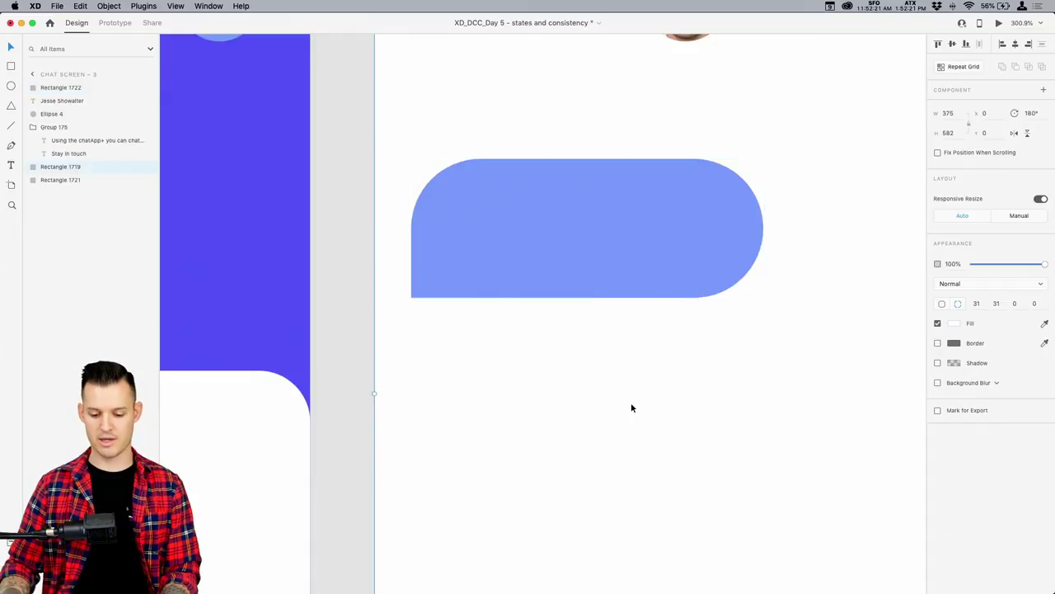
# - Delete the leftover white profile-name text overlapping the bottom of the message bubble on "chat screen – 3"
pyautogui.click(585, 239)
pyautogui.click(493, 313)
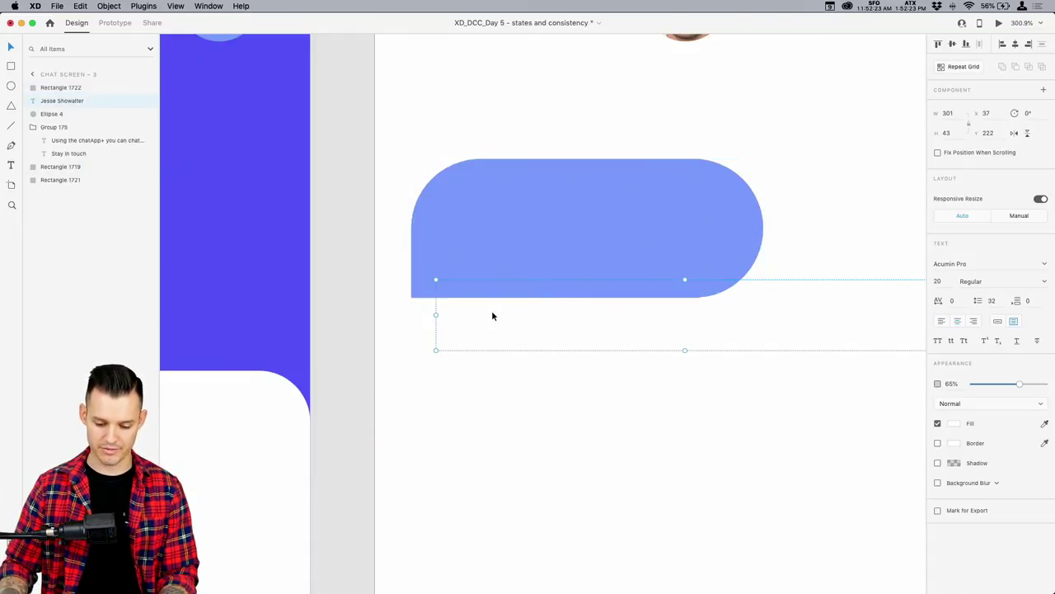
pyautogui.press('Escape')
pyautogui.press('super+minus')
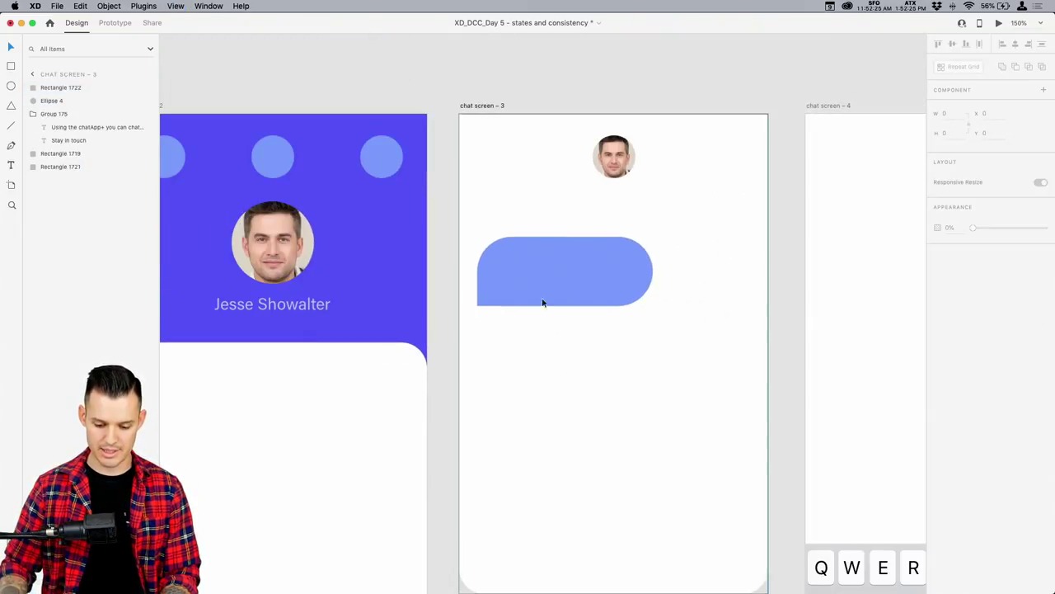
# - Move the message bubble closer to the avatar, positioning it at X 15, Y 111
pyautogui.hscroll(2, 544, 301)
pyautogui.moveTo(521, 285); pyautogui.dragTo(514, 252)
pyautogui.press('alt')
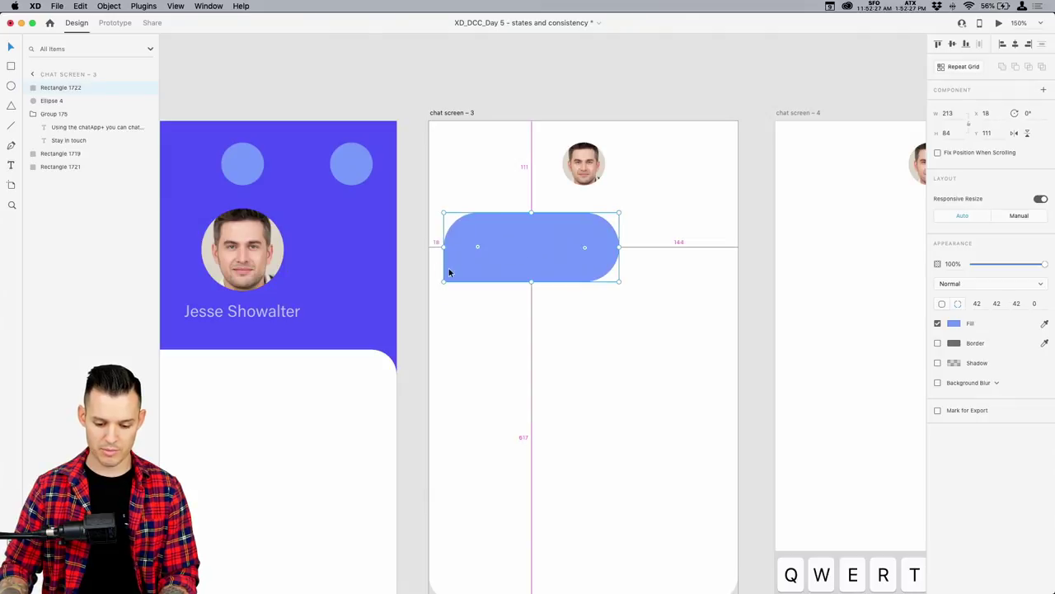
pyautogui.press('Left')
pyautogui.press('Left')
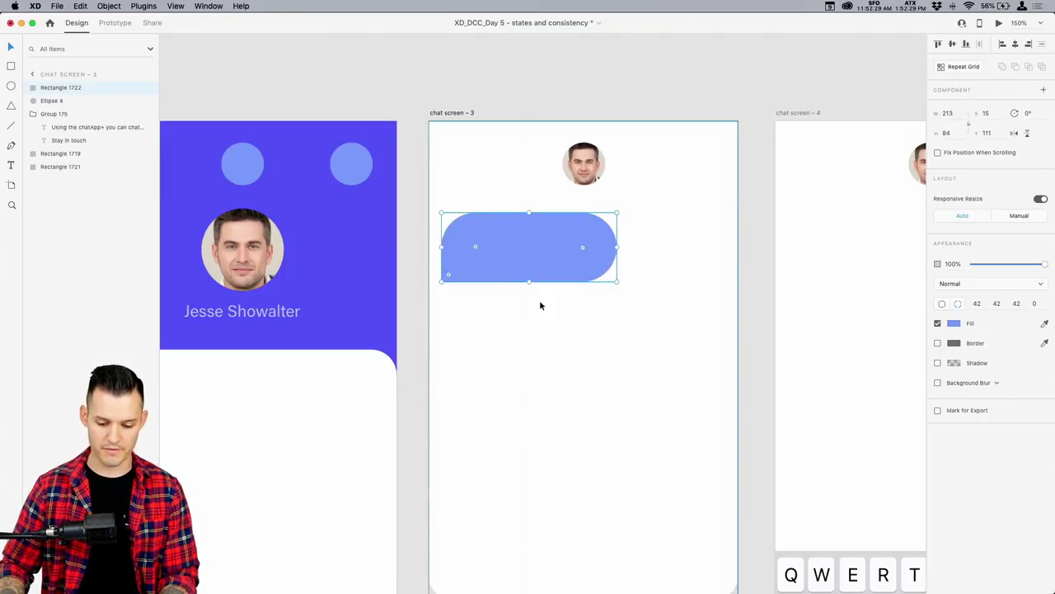
# - Copy the "Using the chatApp+" description text from "chat screen – 1" onto the message bubble, at about X 29, Y 129
pyautogui.hscroll(2, 539, 302)
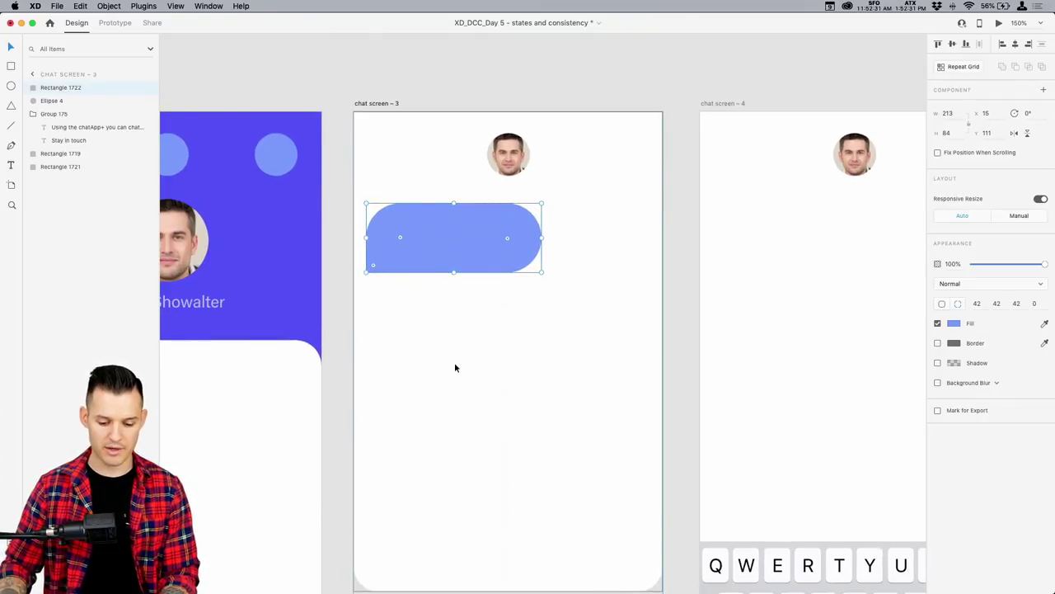
pyautogui.hscroll(-5, 454, 289)
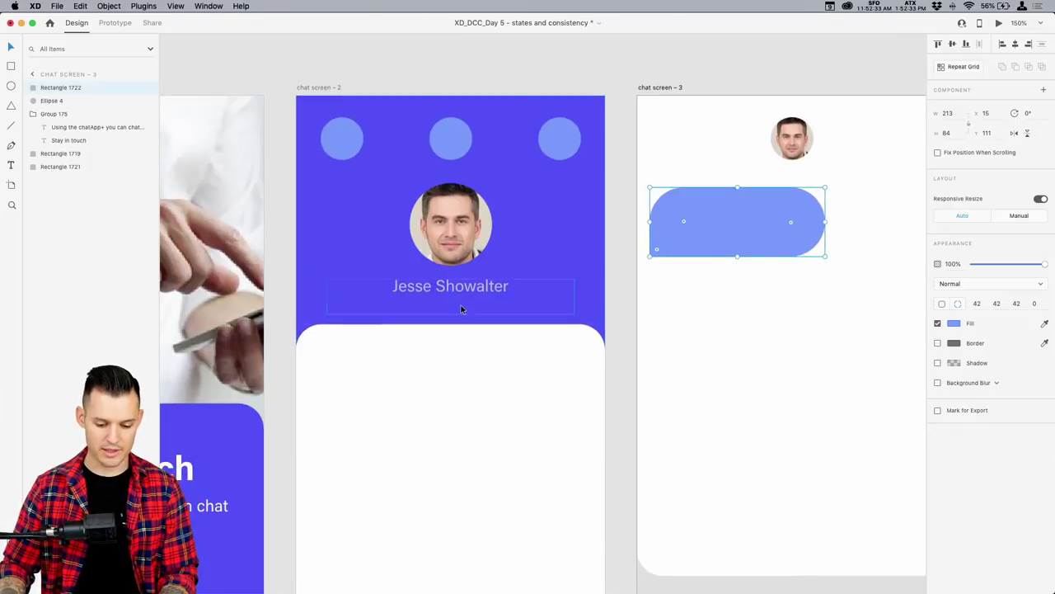
pyautogui.hscroll(-5, 462, 306)
pyautogui.click(371, 376)
pyautogui.hscroll(8, 723, 220)
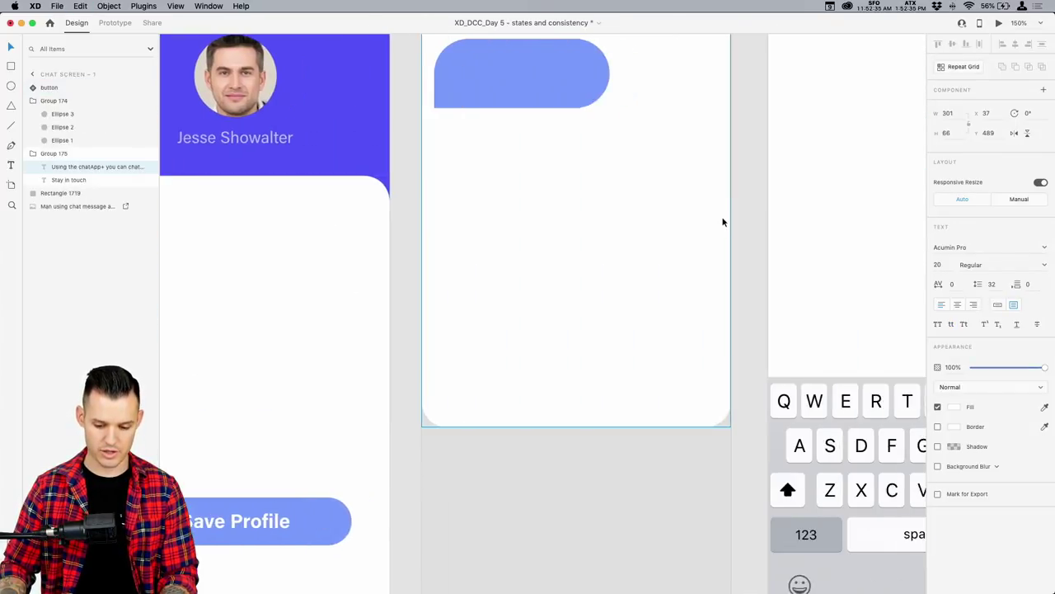
pyautogui.scroll(3, 723, 220)
pyautogui.click(521, 234)
pyautogui.scroll(5, 522, 234)
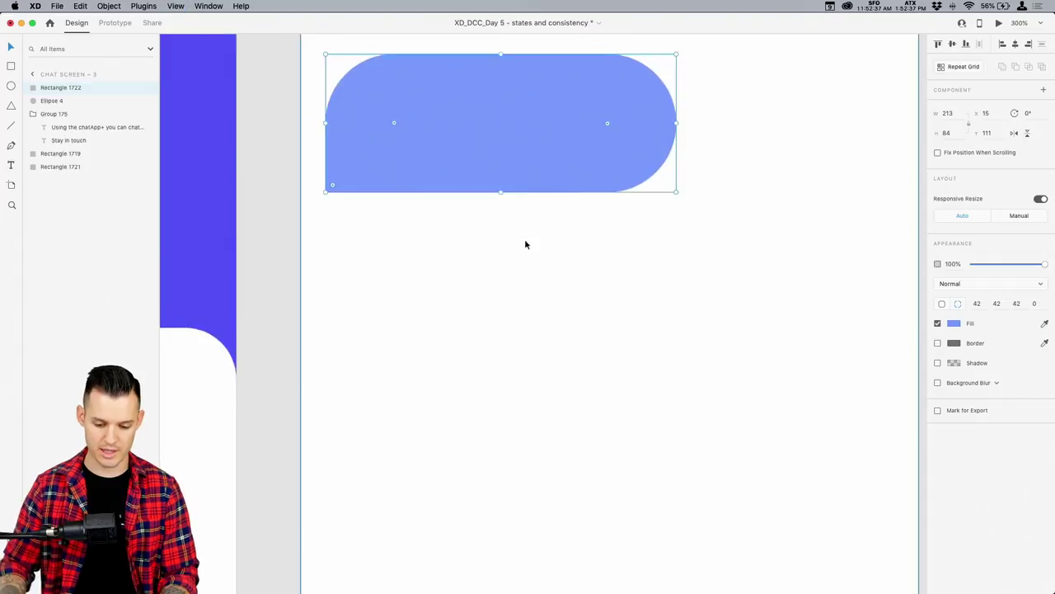
pyautogui.scroll(2, 525, 239)
pyautogui.press('super+v')
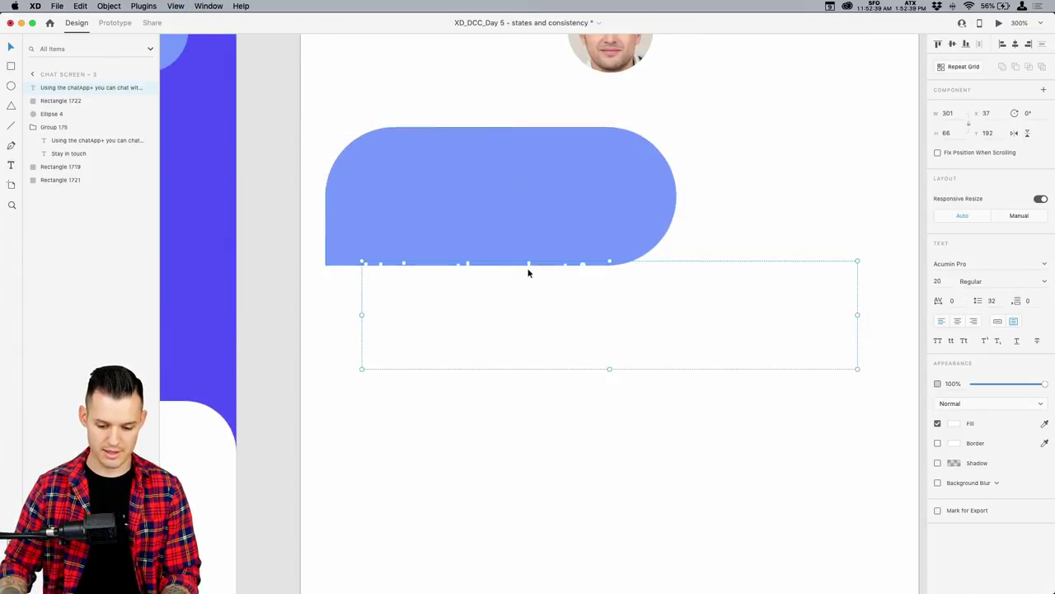
pyautogui.moveTo(528, 273); pyautogui.dragTo(516, 169)
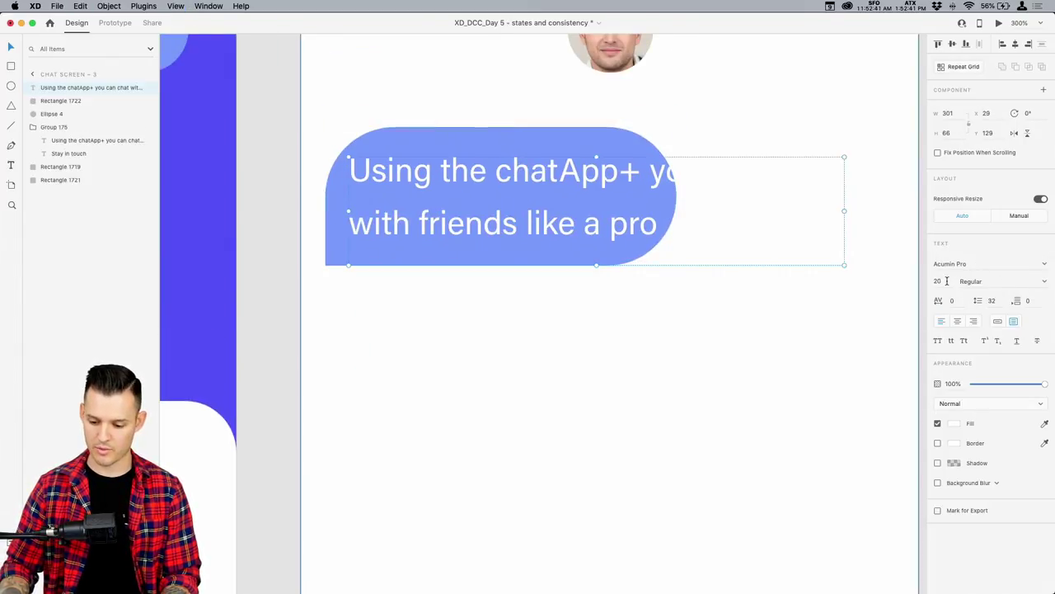
# - Set the message text size to 14 and narrow its text box to about 176 wide
pyautogui.press('Down')
pyautogui.press('Down')
pyautogui.press('Down')
pyautogui.press('Down')
pyautogui.press('Down')
pyautogui.press('Down')
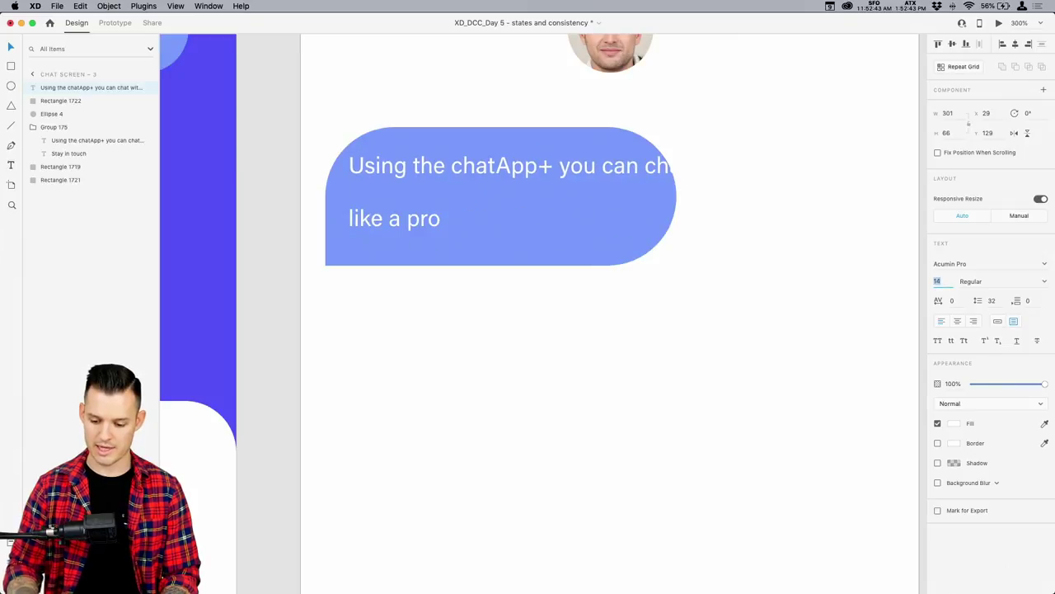
pyautogui.click(567, 174)
pyautogui.moveTo(845, 211); pyautogui.dragTo(638, 212)
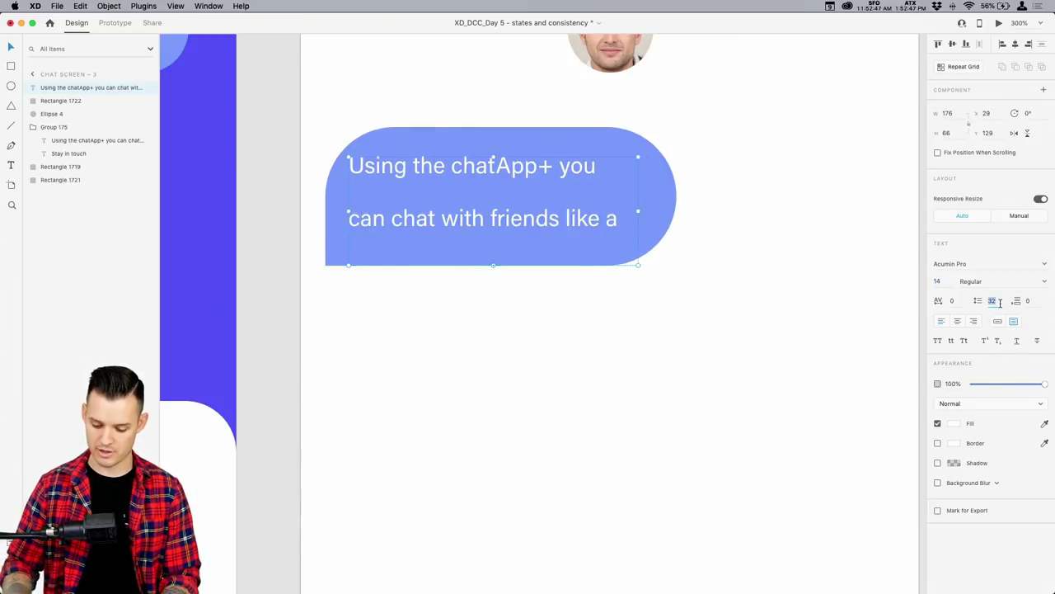
# - Set the message text's line spacing to 21 and nudge the text slightly right within the bubble
pyautogui.press('Down')
pyautogui.press('Down')
pyautogui.press('Down')
pyautogui.press('Down')
pyautogui.press('Down')
pyautogui.press('Down')
pyautogui.press('Down')
pyautogui.press('Down')
pyautogui.press('Down')
pyautogui.press('Down')
pyautogui.press('Down')
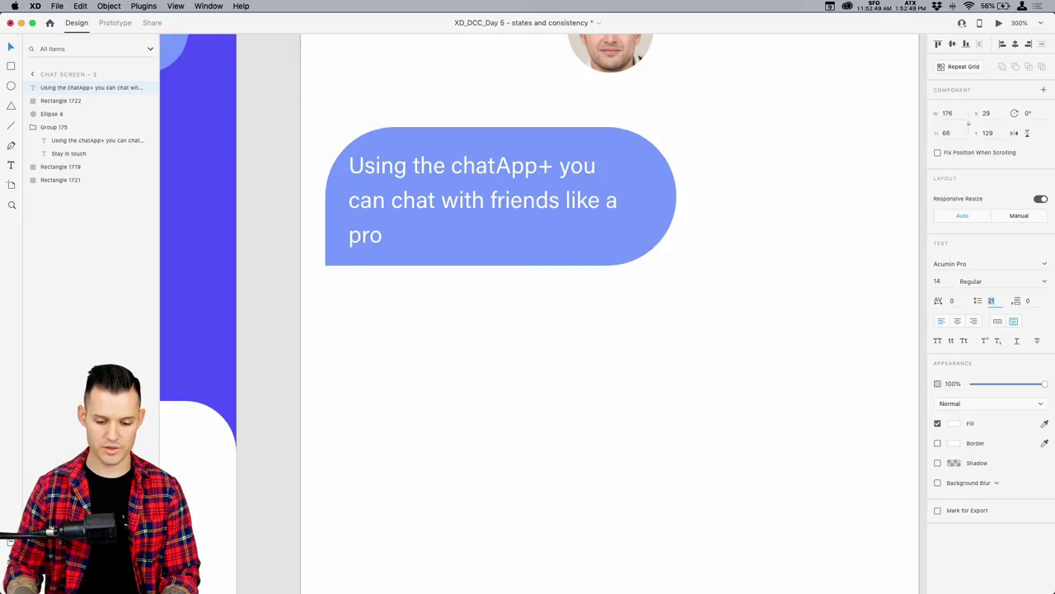
pyautogui.moveTo(505, 229); pyautogui.dragTo(516, 228)
# - Widen the bubble to about 266 and its text box to about 215, placing the text at about X 44, Y 135
pyautogui.click(608, 141)
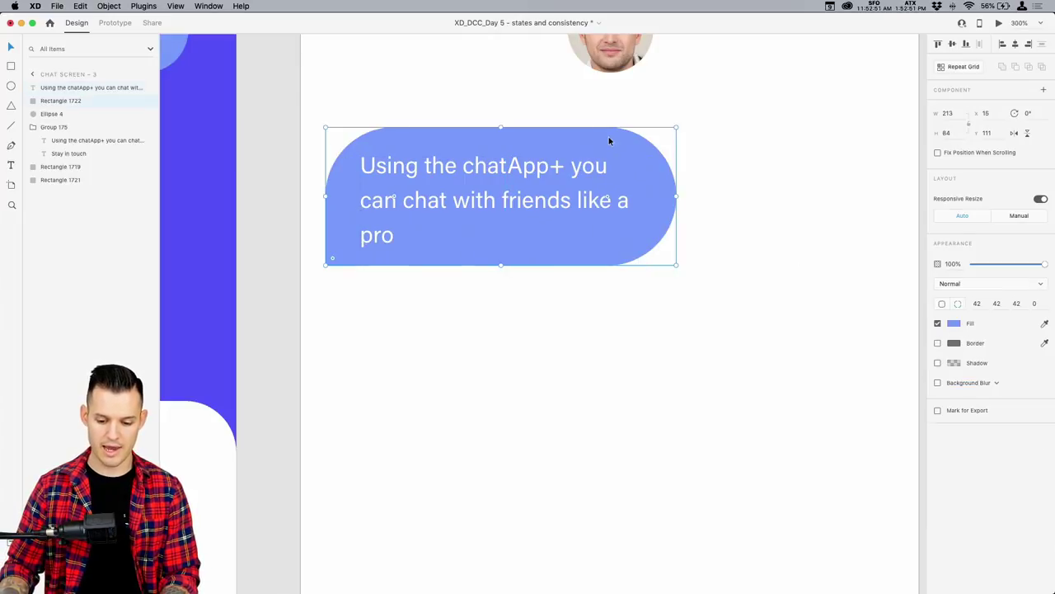
pyautogui.moveTo(678, 197); pyautogui.dragTo(763, 197)
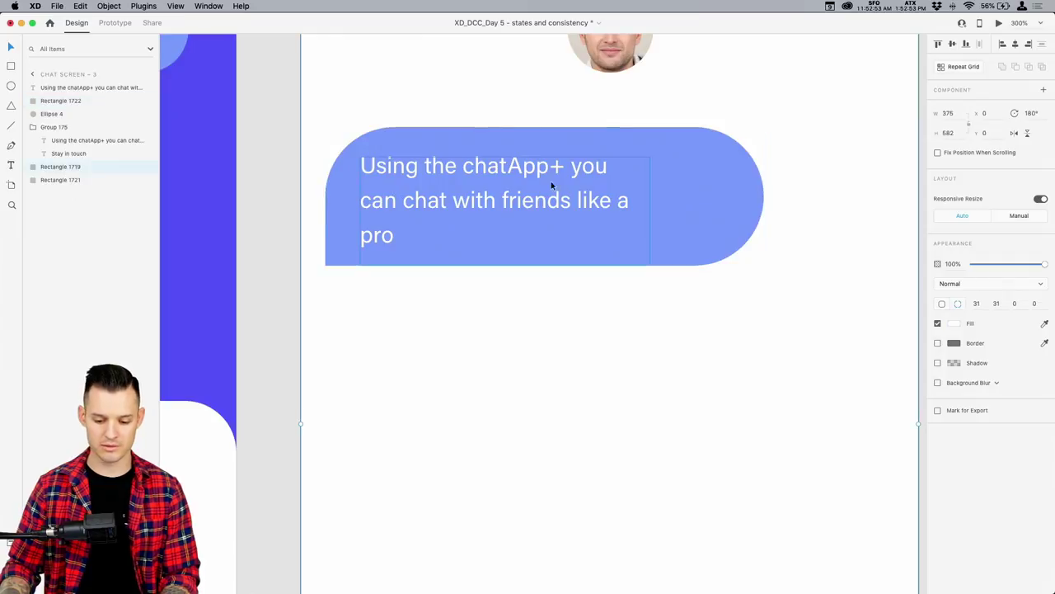
pyautogui.moveTo(541, 171); pyautogui.dragTo(554, 168)
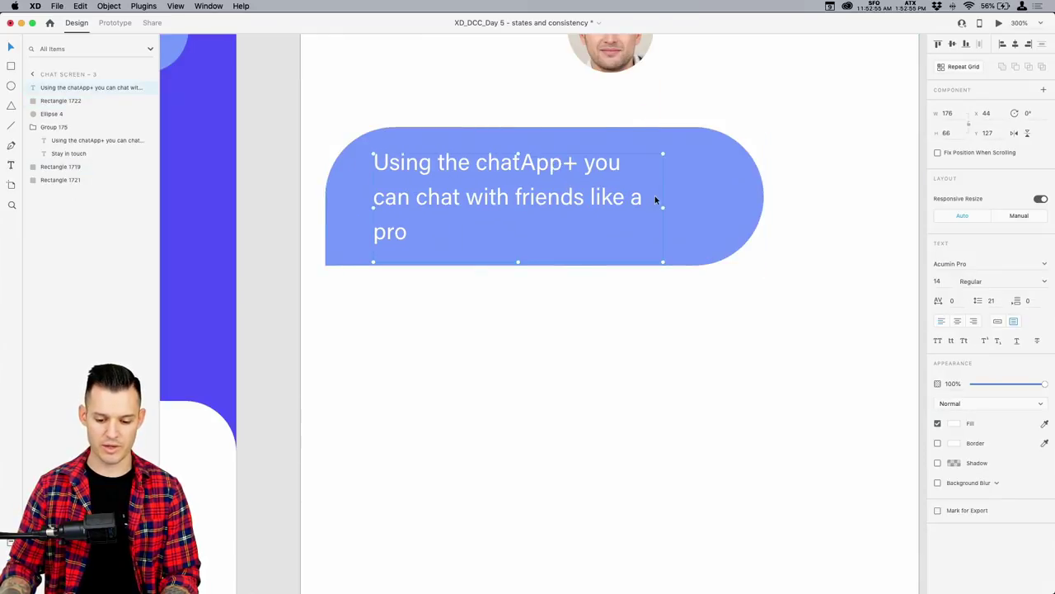
pyautogui.moveTo(664, 208); pyautogui.dragTo(728, 207)
pyautogui.moveTo(582, 173); pyautogui.dragTo(585, 185)
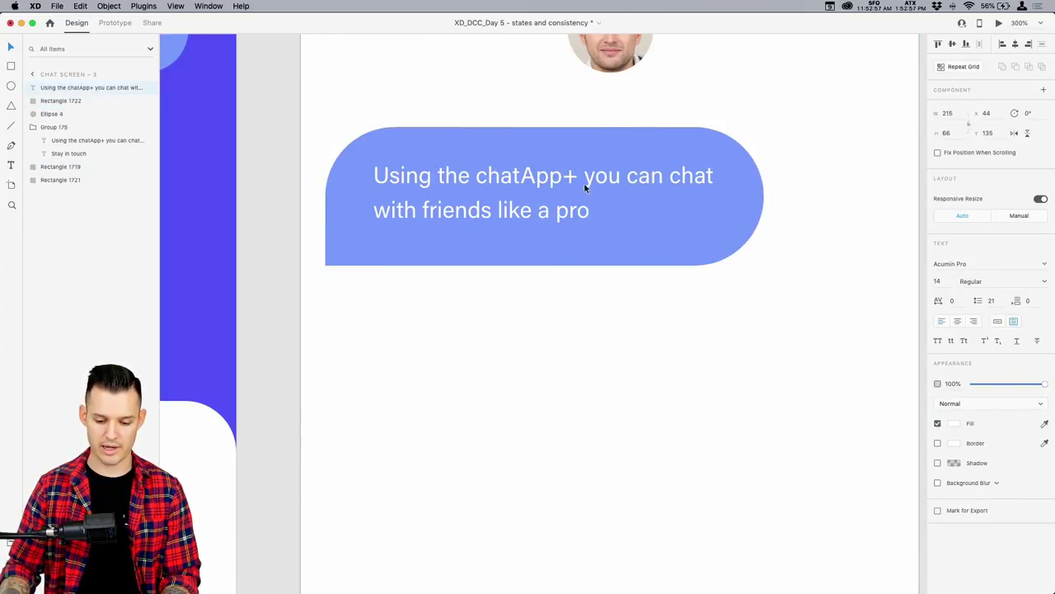
# - Delete the leftover white "Stay in touch" text group from the lower part of "chat screen – 3"
pyautogui.press('super+1')
pyautogui.hscroll(2, 506, 405)
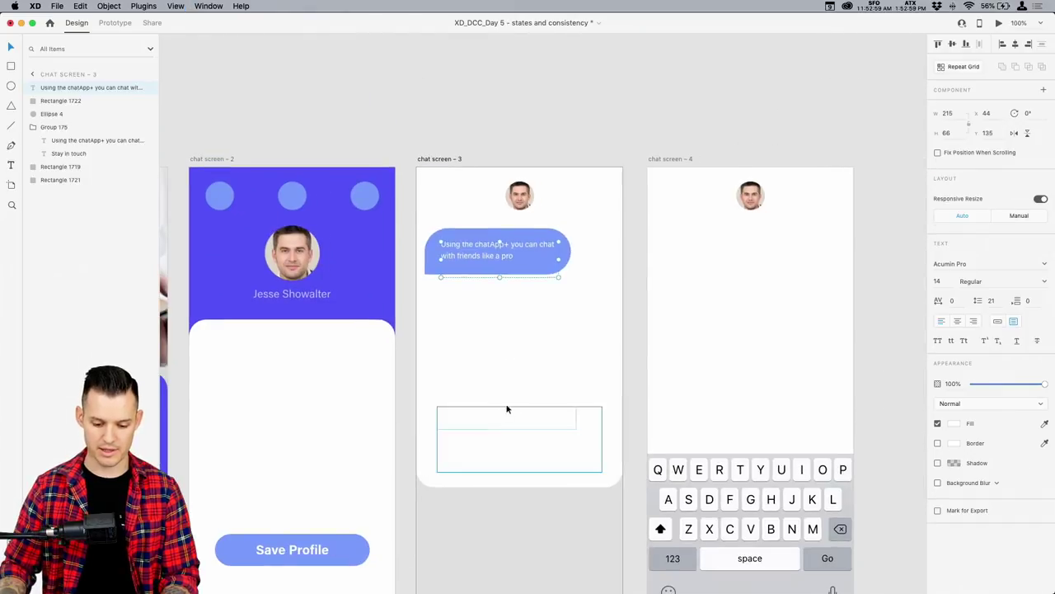
pyautogui.click(535, 408)
pyautogui.press('Delete')
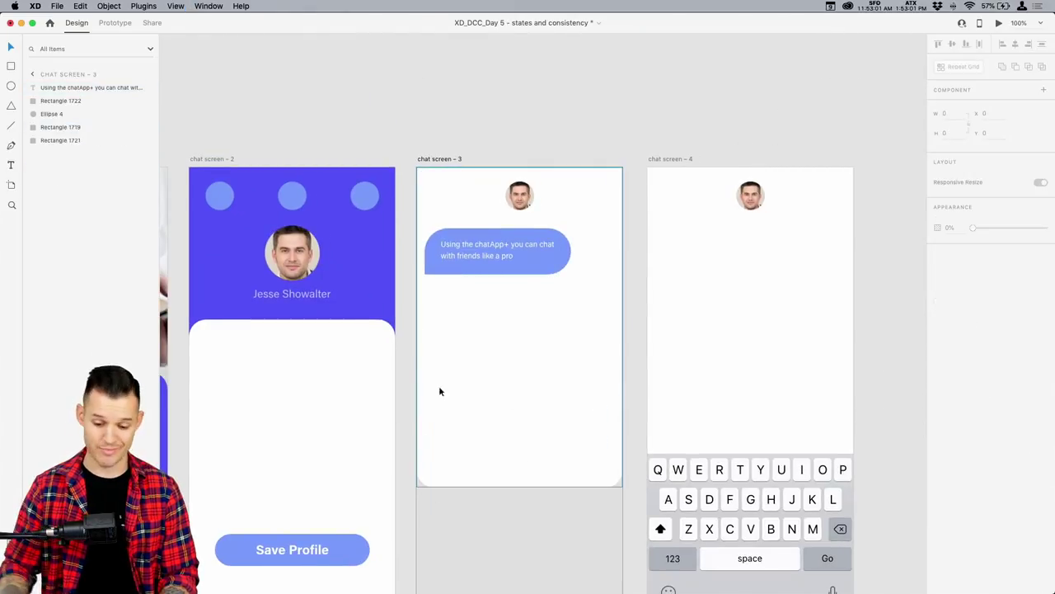
# - Group the message text with its bubble and turn the group into a component
pyautogui.click(503, 255)
pyautogui.keyDown('shift'); pyautogui.click(508, 238); pyautogui.keyUp('shift')
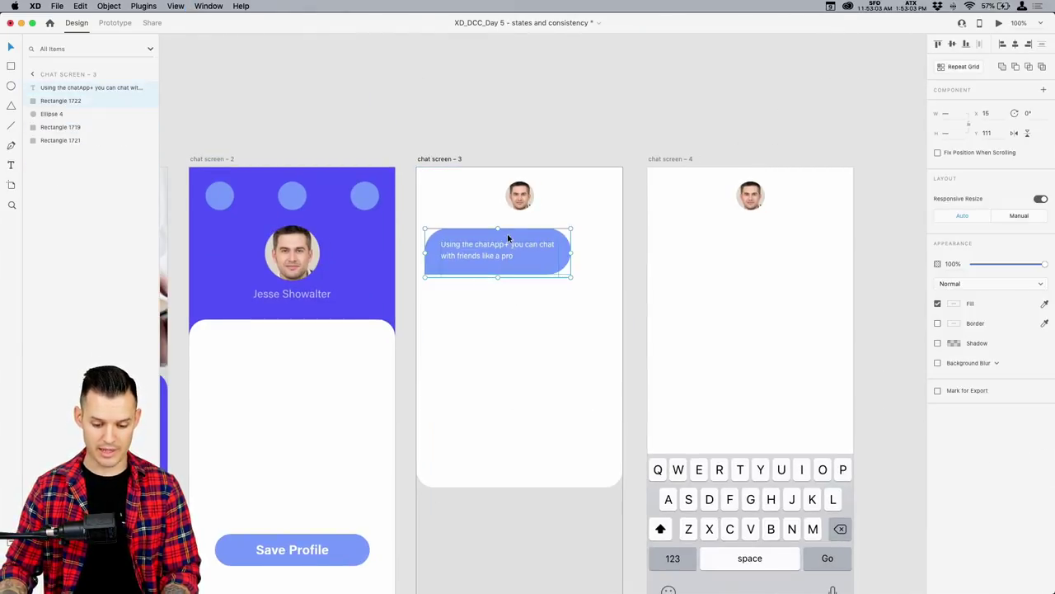
pyautogui.press('super+g')
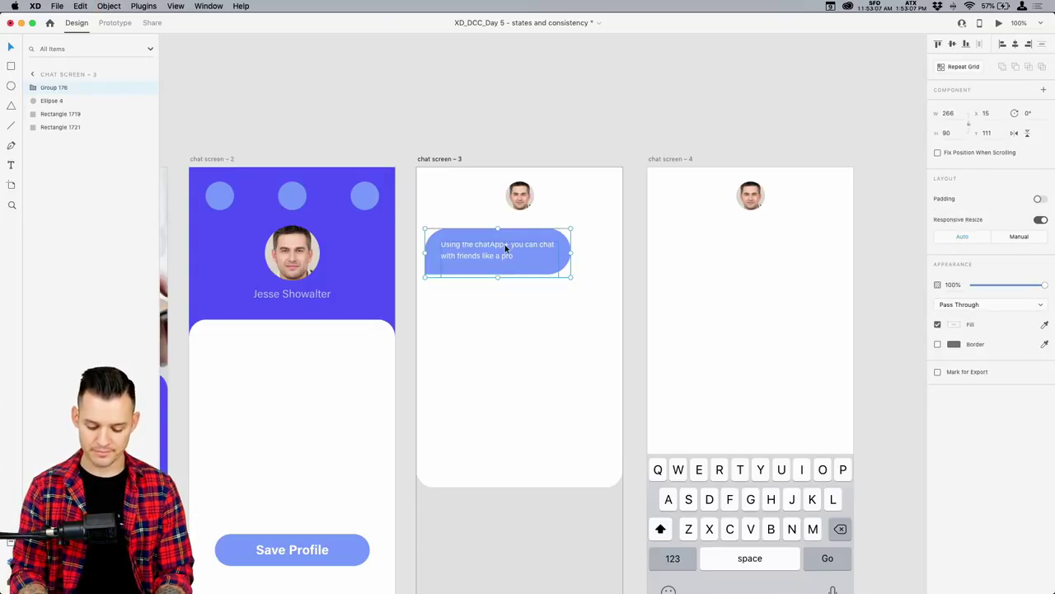
pyautogui.press('super+k')
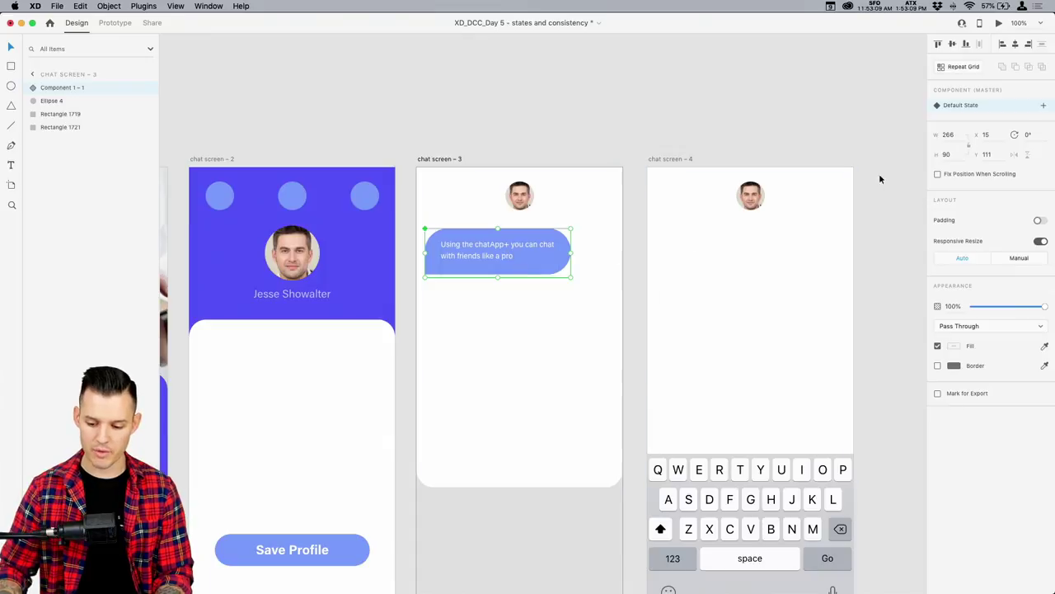
# - Add a new state named "right" to the message bubble component
pyautogui.click(1043, 105)
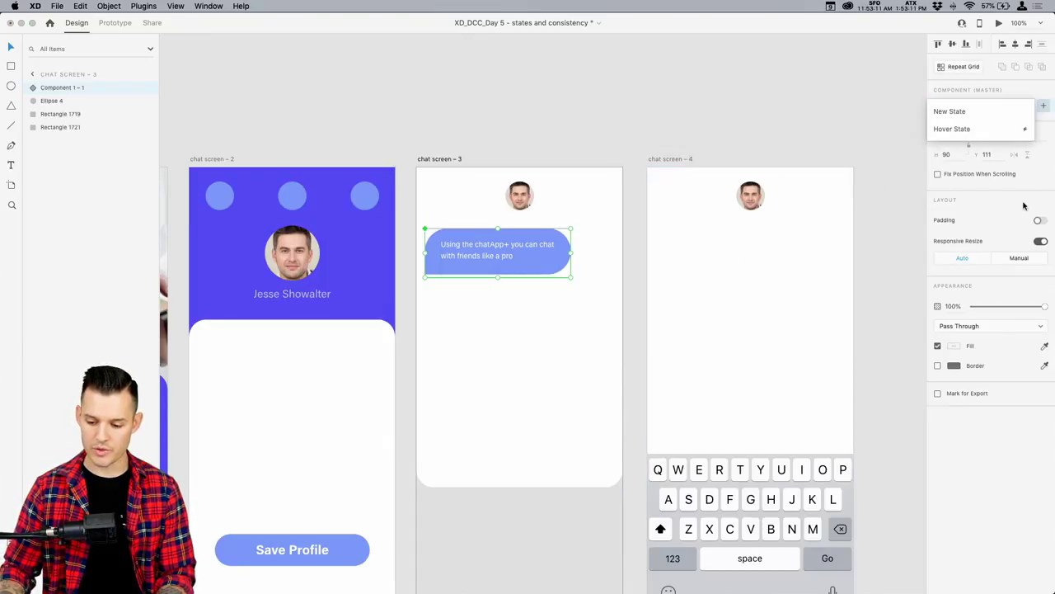
pyautogui.click(978, 120)
pyautogui.press('super+2')
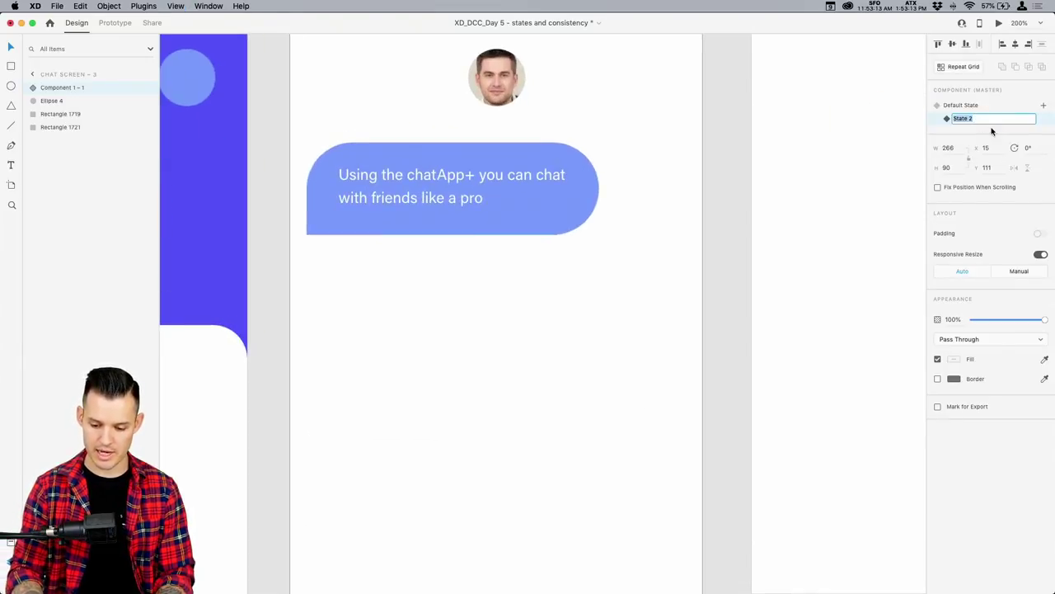
pyautogui.write('righ')
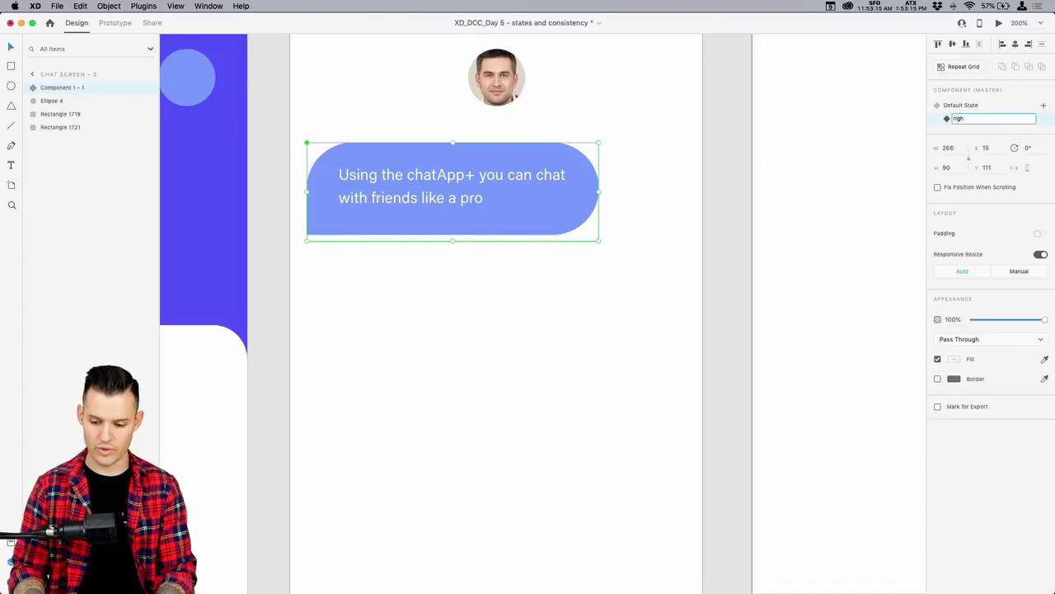
pyautogui.write('t')
pyautogui.click(617, 229)
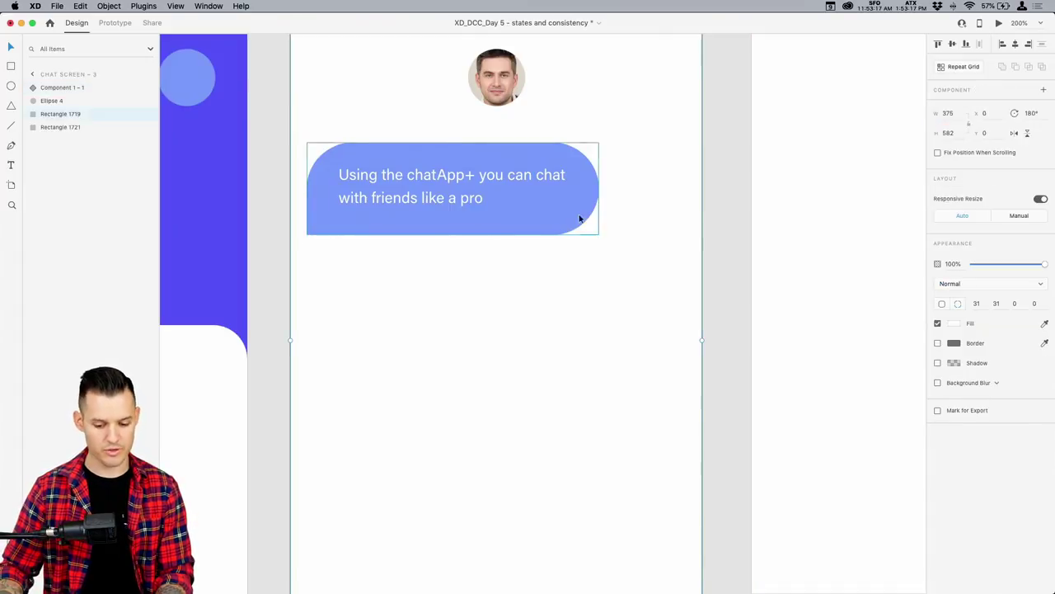
# - Flip the bubble shape horizontally in the "right" state so its square corner sits at the bottom right
pyautogui.doubleClick(582, 218)
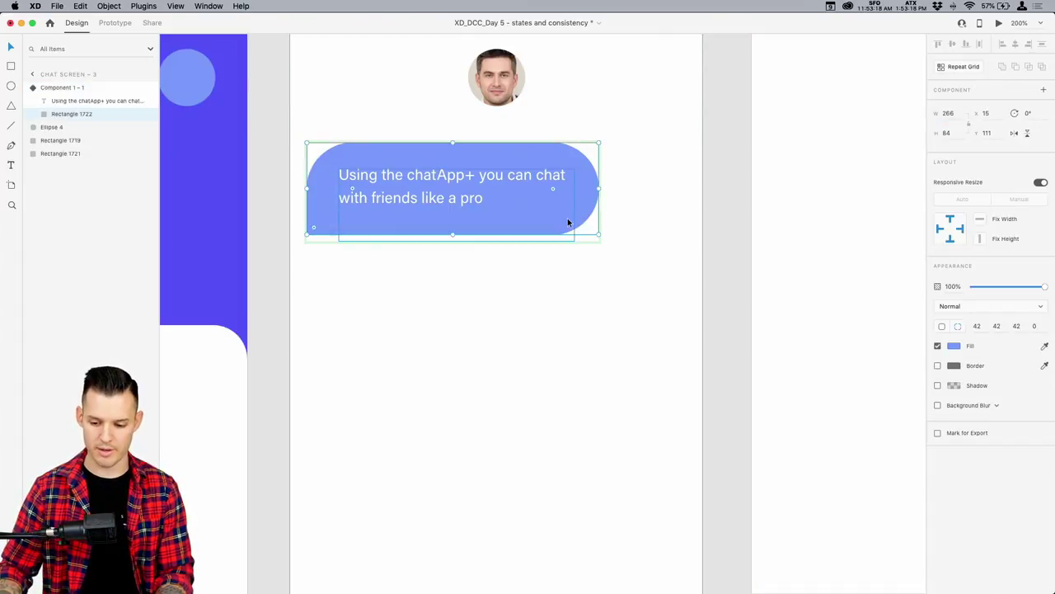
pyautogui.click(1015, 133)
pyautogui.press('Escape')
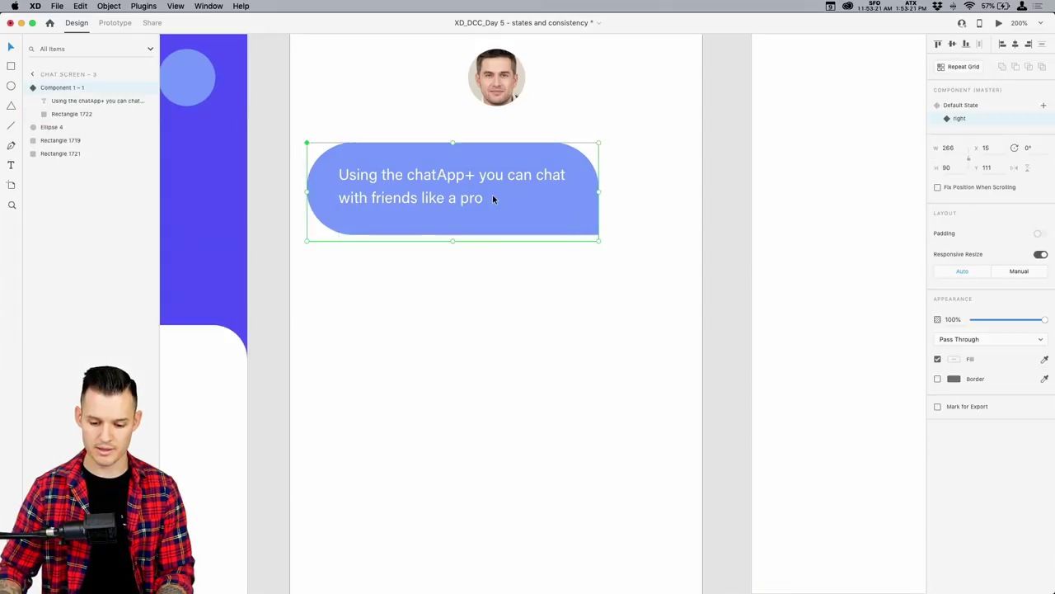
# - Fill the bubble shape in the "right" state with the saved dark purple swatch and return the component to its default state
pyautogui.click(966, 106)
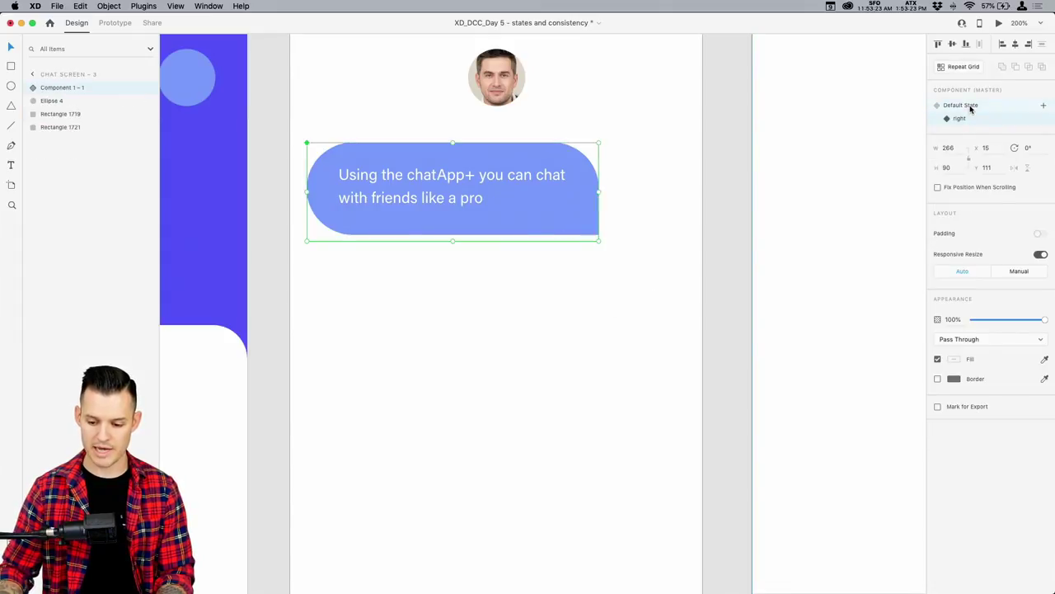
pyautogui.click(969, 120)
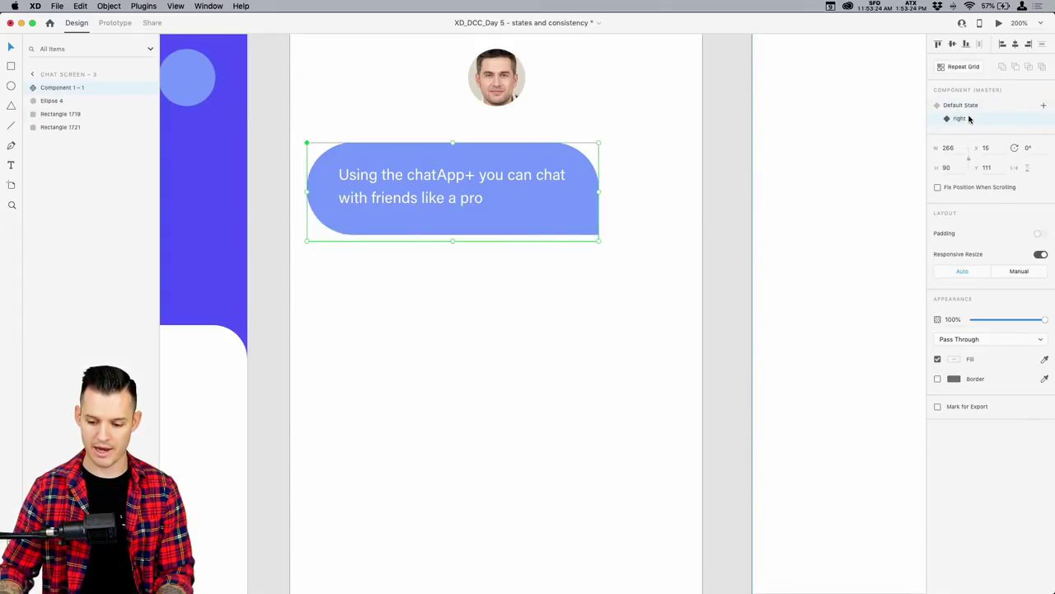
pyautogui.doubleClick(591, 228)
pyautogui.click(958, 349)
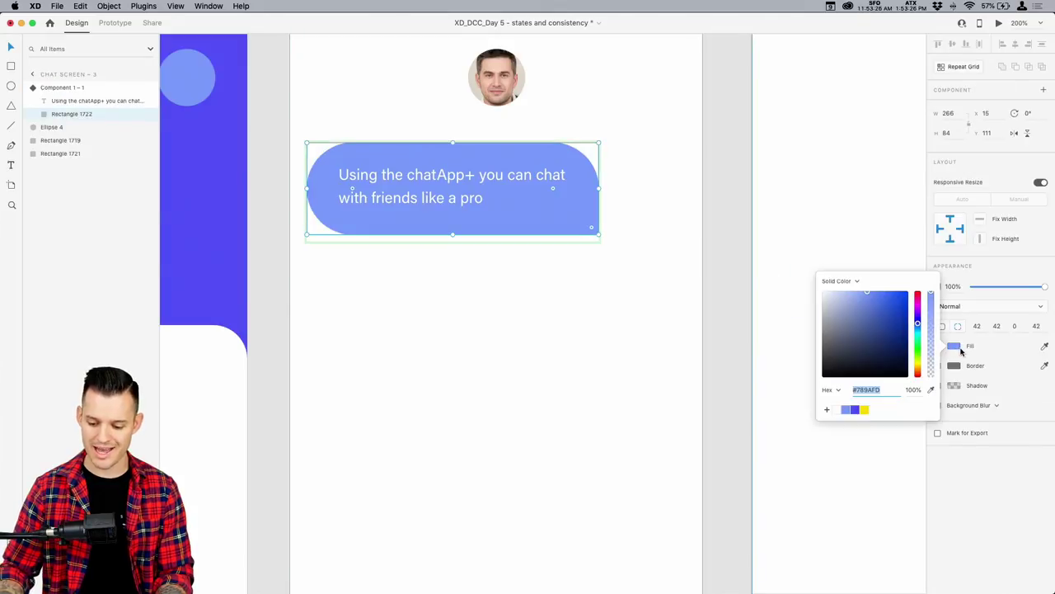
pyautogui.click(859, 411)
pyautogui.click(570, 203)
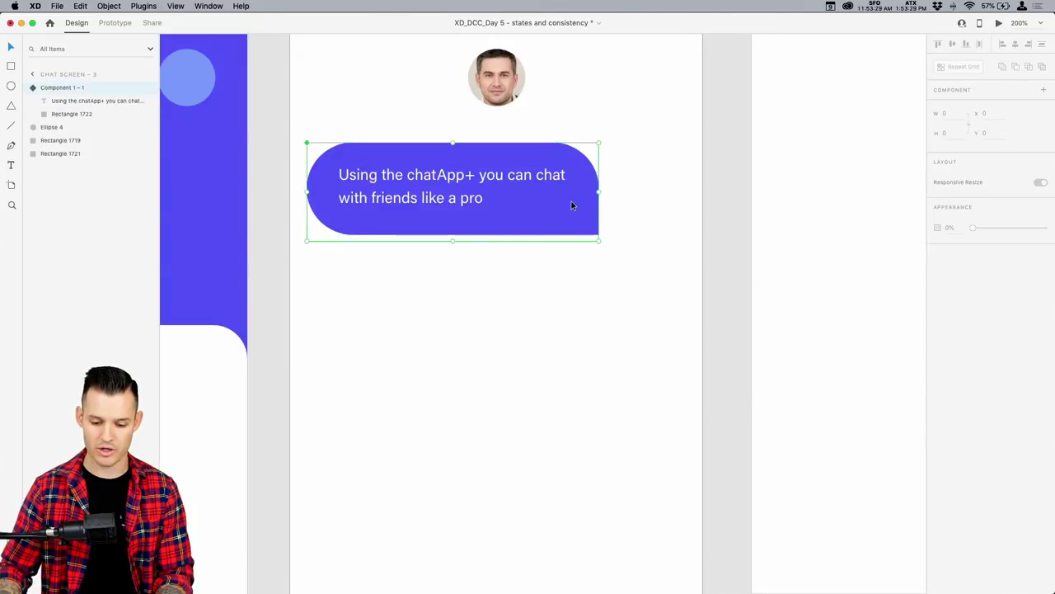
pyautogui.click(961, 107)
pyautogui.click(960, 117)
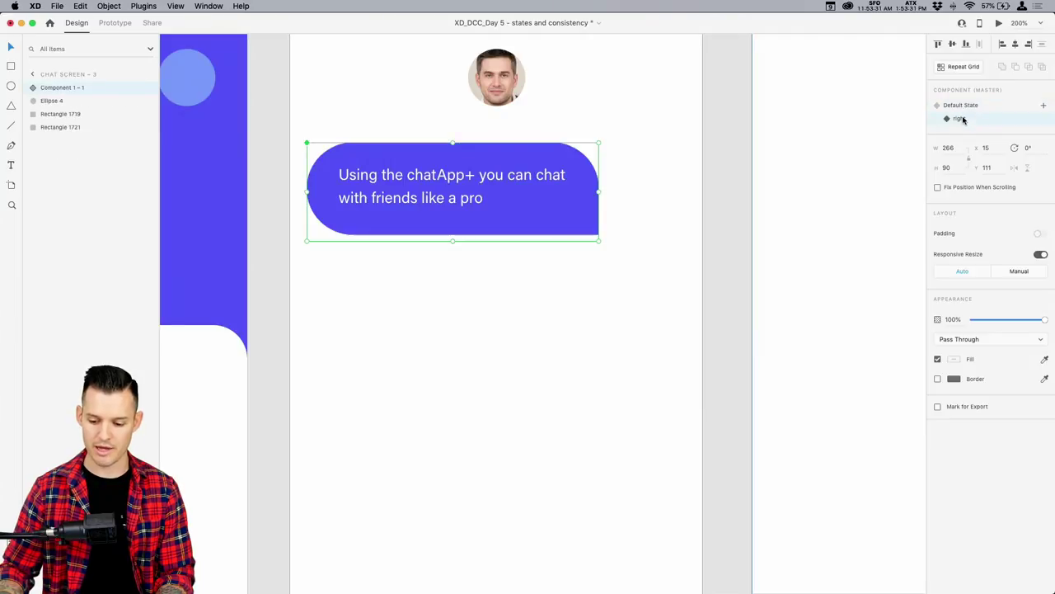
pyautogui.click(962, 108)
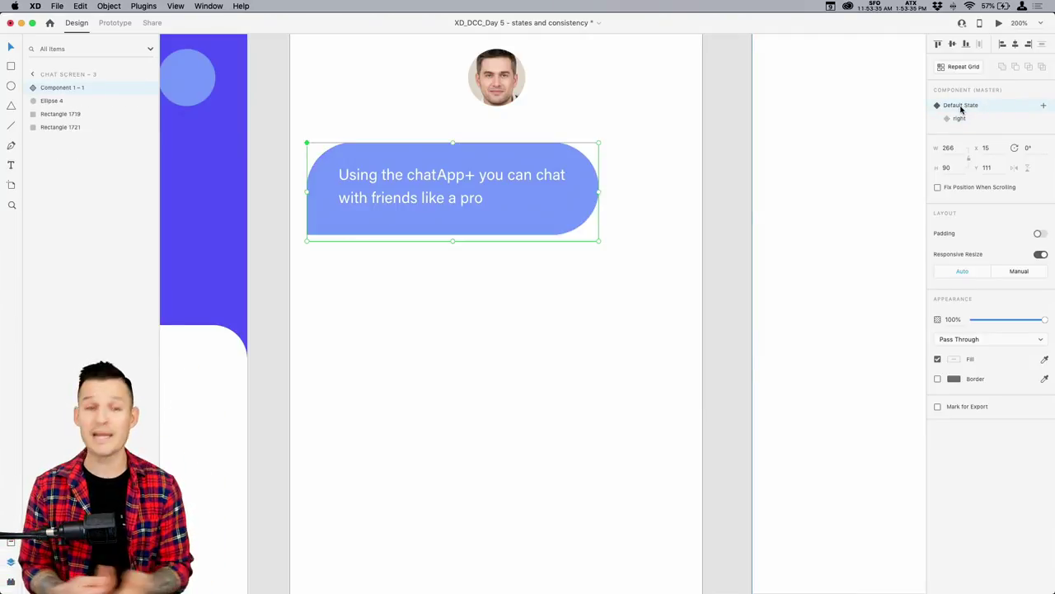
# - Duplicate the message bubble below the original at X 94, Y 213 and switch the copy to the "right" state
pyautogui.moveTo(513, 196); pyautogui.dragTo(607, 319)
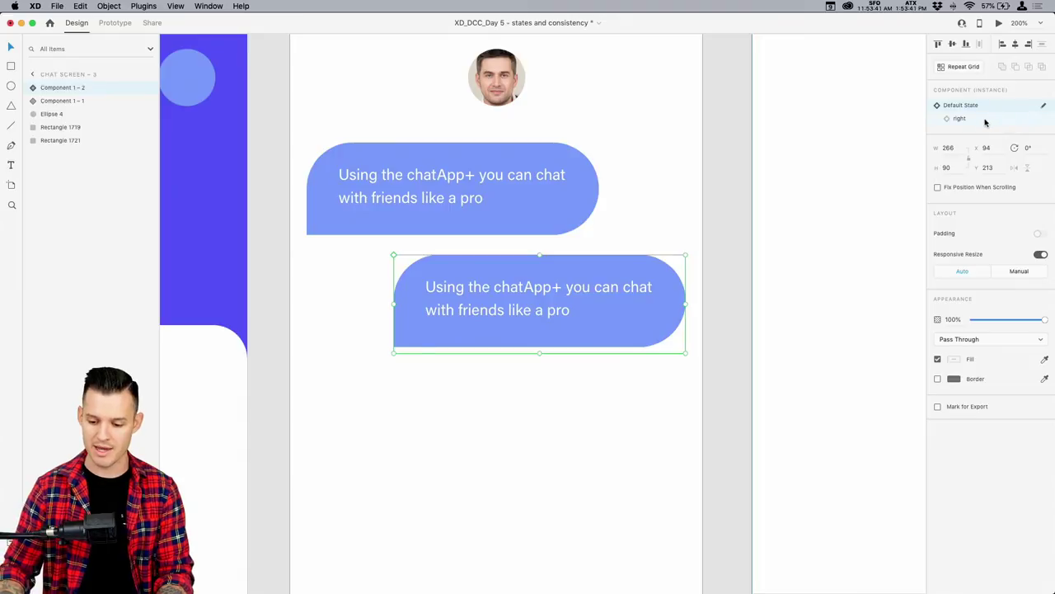
pyautogui.click(956, 118)
pyautogui.click(507, 421)
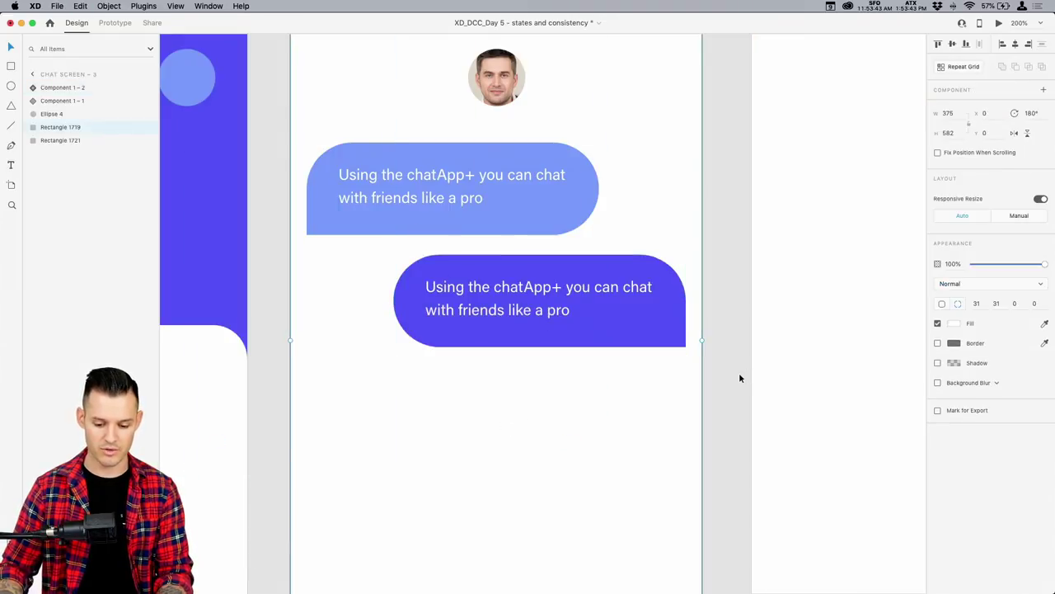
# - Duplicate the pair of left and right message bubbles directly below the existing two on "chat screen – 3"
pyautogui.press('super+1')
pyautogui.moveTo(737, 371); pyautogui.dragTo(743, 332)
pyautogui.click(534, 259)
pyautogui.keyDown('shift'); pyautogui.click(527, 219); pyautogui.keyUp('shift')
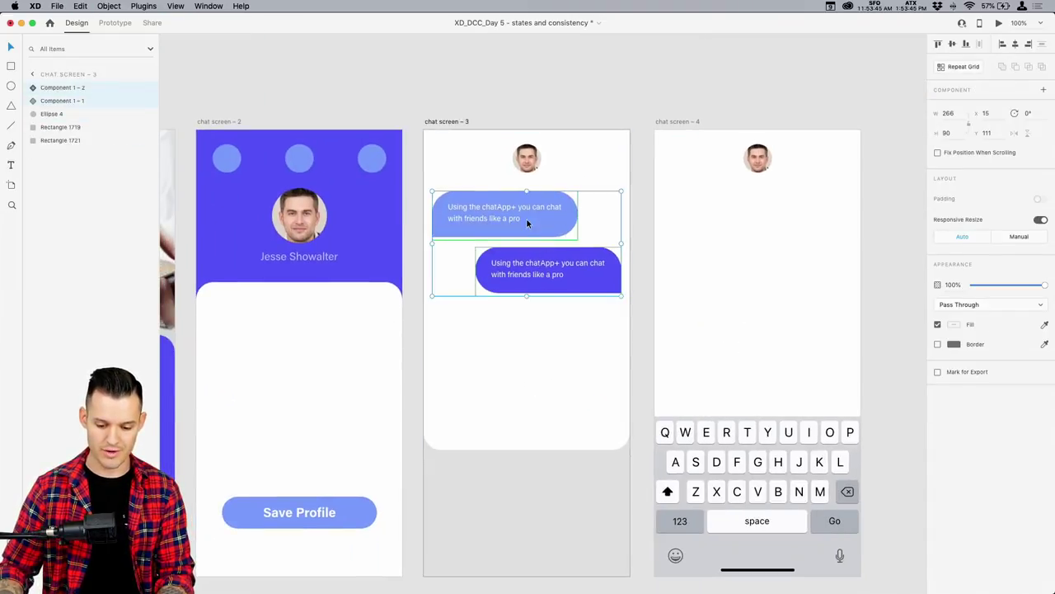
pyautogui.keyDown('alt'); pyautogui.moveTo(524, 248); pyautogui.dragTo(523, 333); pyautogui.keyUp('alt')
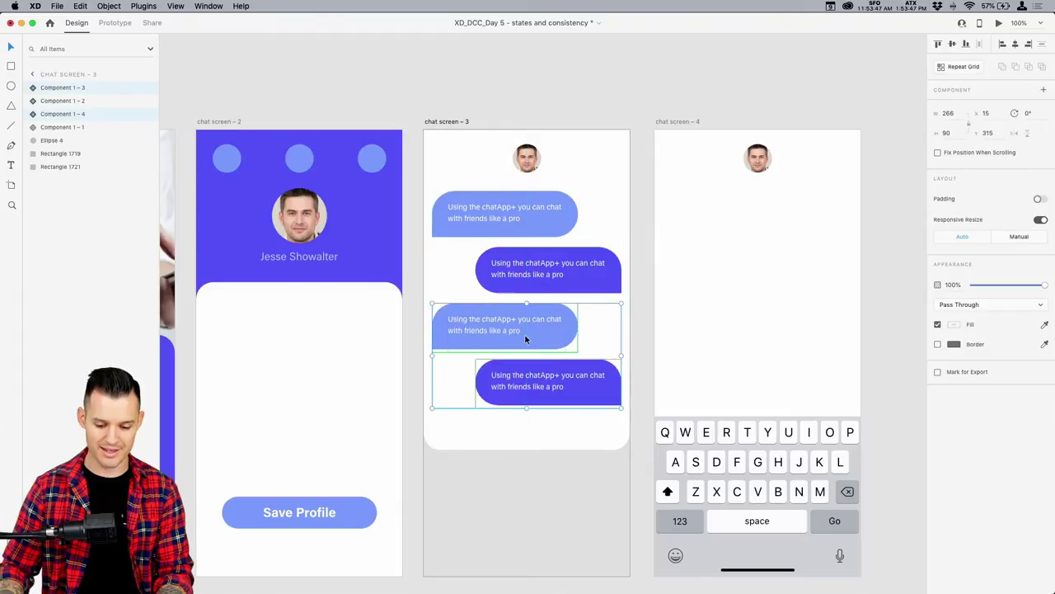
pyautogui.click(522, 212)
pyautogui.keyDown('shift'); pyautogui.click(521, 269); pyautogui.keyUp('shift')
pyautogui.keyDown('shift'); pyautogui.click(520, 320); pyautogui.keyUp('shift')
pyautogui.keyDown('shift'); pyautogui.click(539, 374); pyautogui.keyUp('shift')
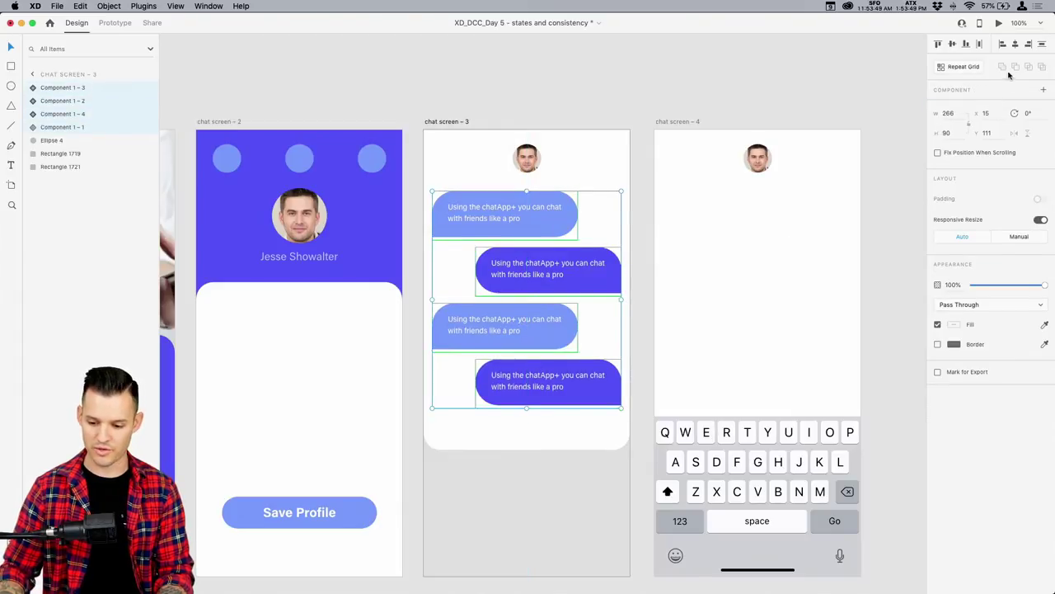
# - Extend the white background panel of "chat screen – 3" downward to a height of 636
pyautogui.click(627, 299)
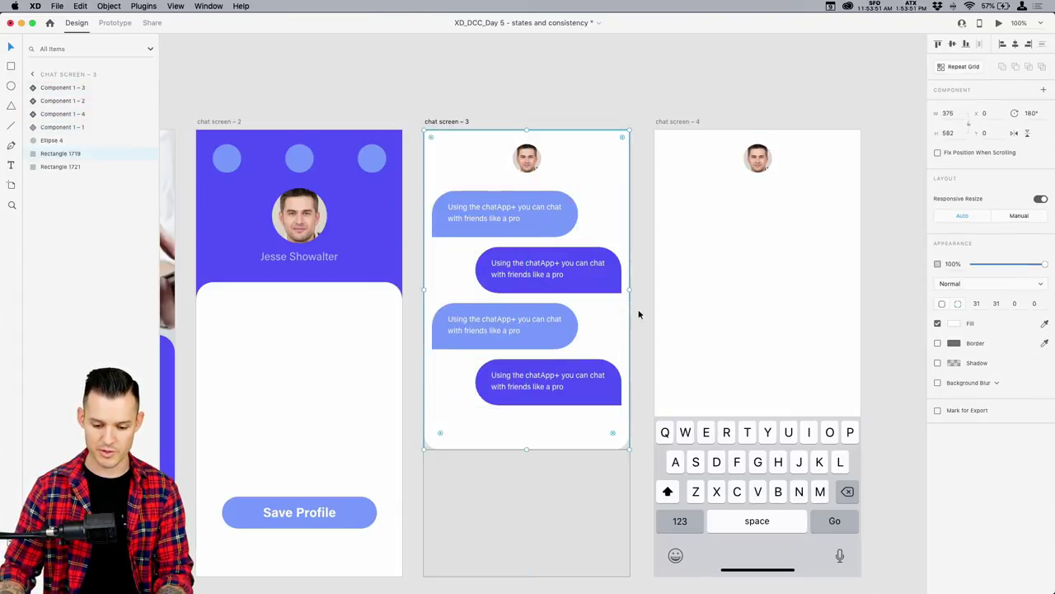
pyautogui.scroll(-5, 638, 314)
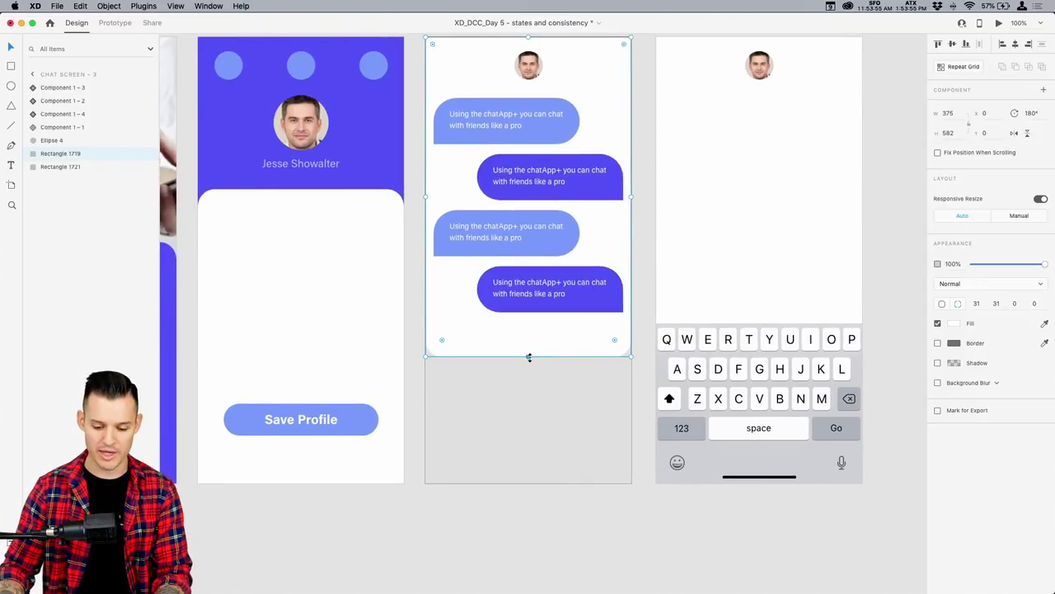
pyautogui.moveTo(529, 357); pyautogui.dragTo(530, 386)
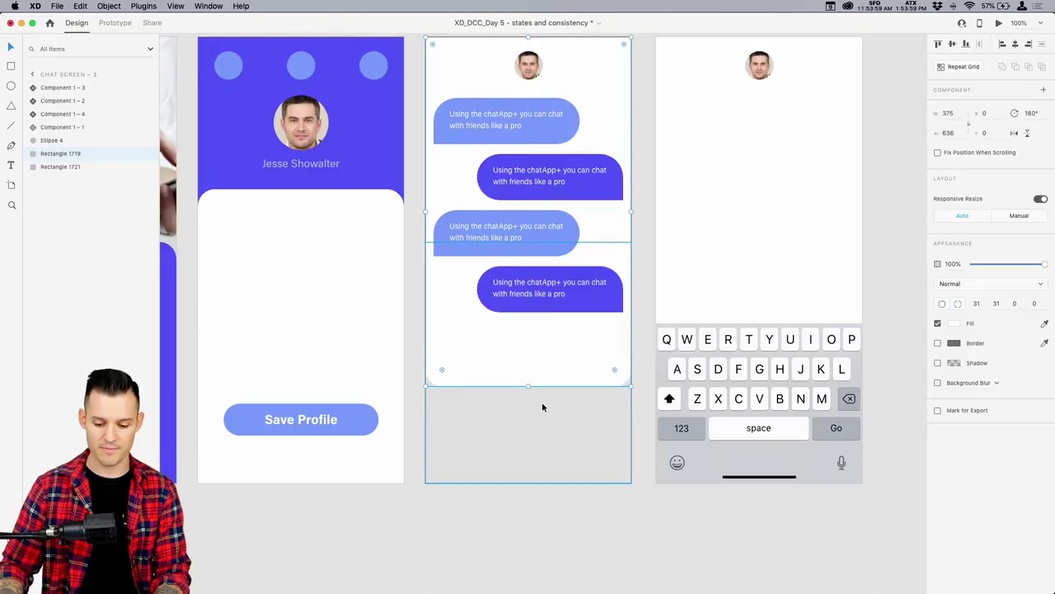
# - Delete the lowest dark purple message bubble from "chat screen – 3"
pyautogui.click(549, 297)
pyautogui.press('Delete')
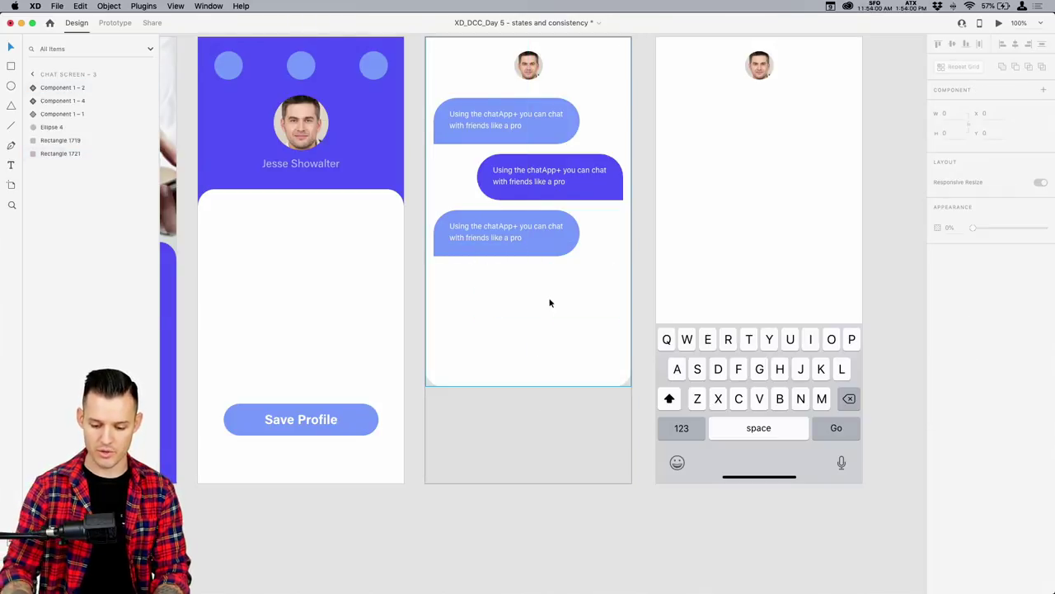
# - Copy the keyboard from "chat screen – 4" onto "chat screen – 3" and set the white panel's height to 521, ending at the keyboard's top edge
pyautogui.click(783, 464)
pyautogui.hotkey('ctrl', 'c')
pyautogui.click(566, 368)
pyautogui.hotkey('ctrl', 'v')
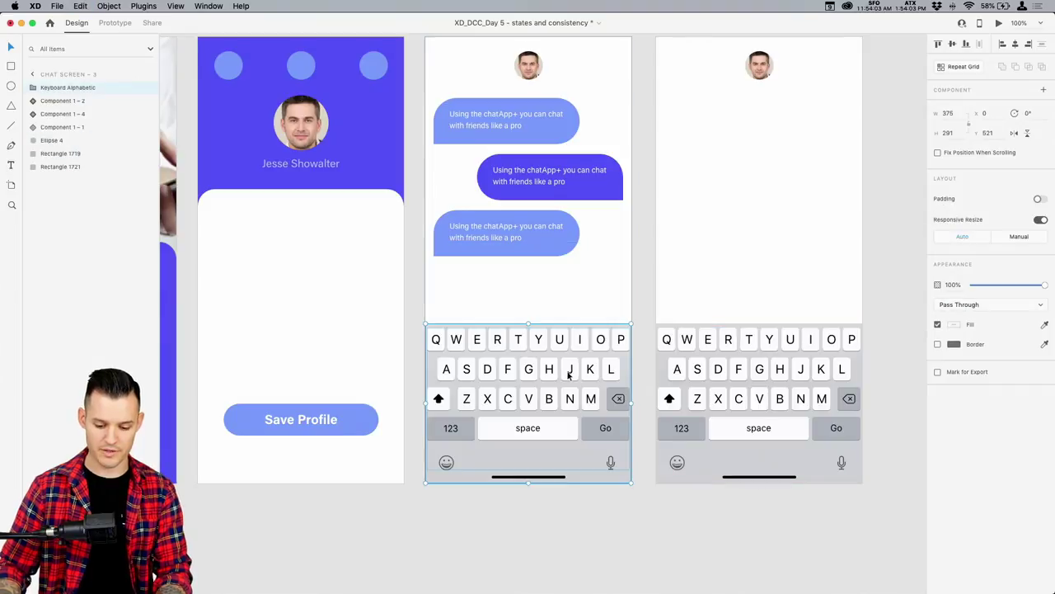
pyautogui.click(542, 310)
pyautogui.moveTo(528, 386); pyautogui.dragTo(533, 322)
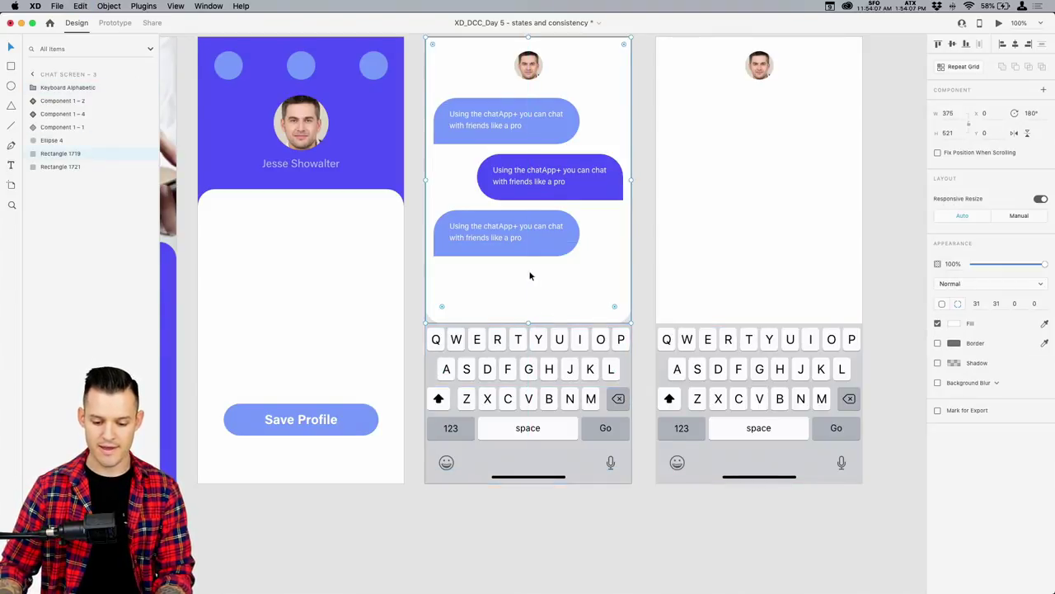
# - Draw a 345 × 48 message input field with corner radius 24 above the keyboard, with no border and a light grey fill
pyautogui.scroll(2, 536, 304)
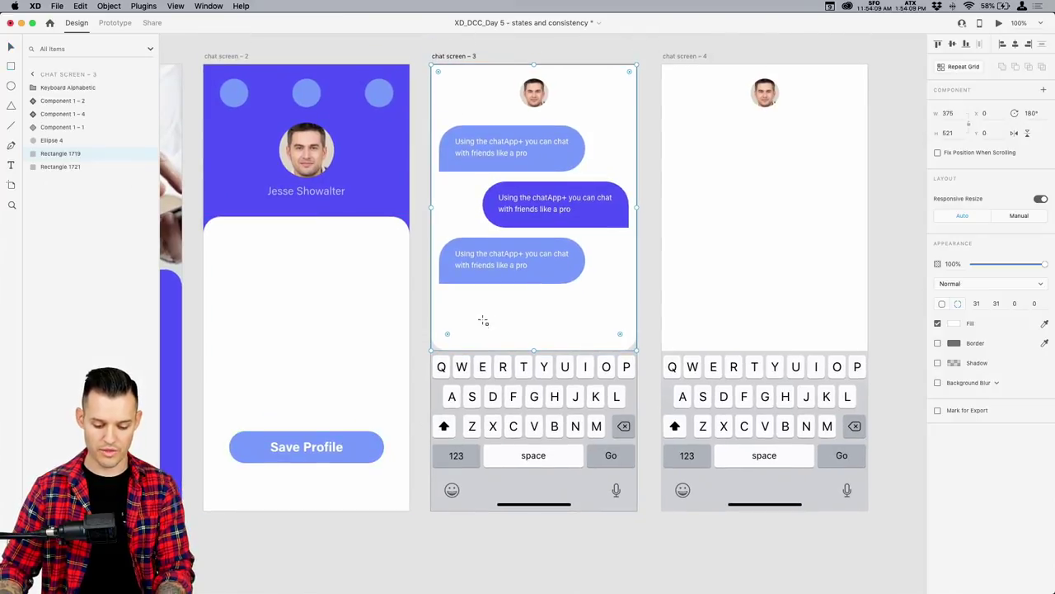
pyautogui.moveTo(439, 314); pyautogui.dragTo(615, 325)
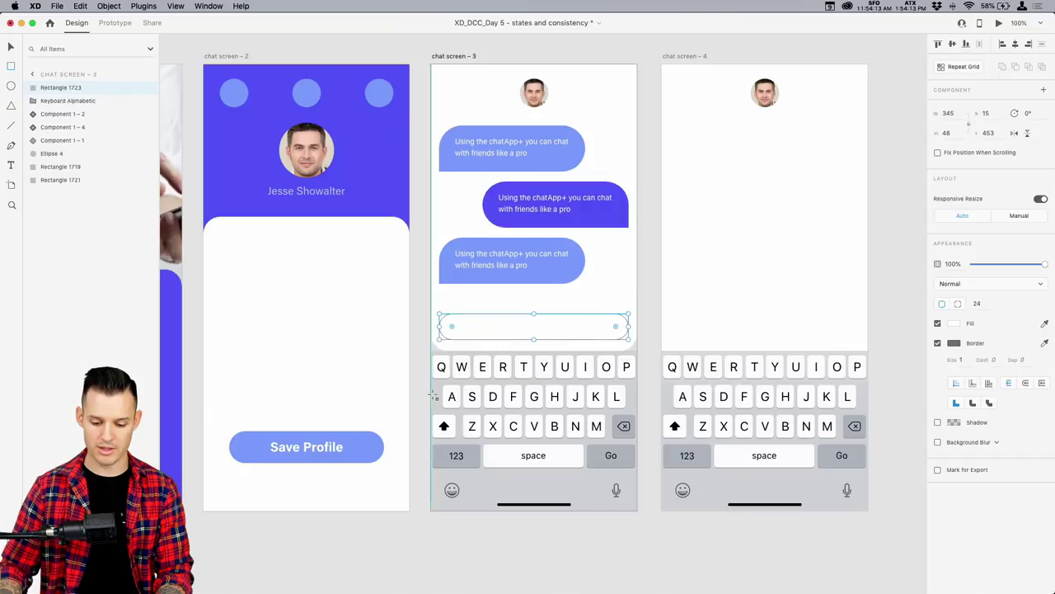
pyautogui.click(939, 344)
pyautogui.click(954, 324)
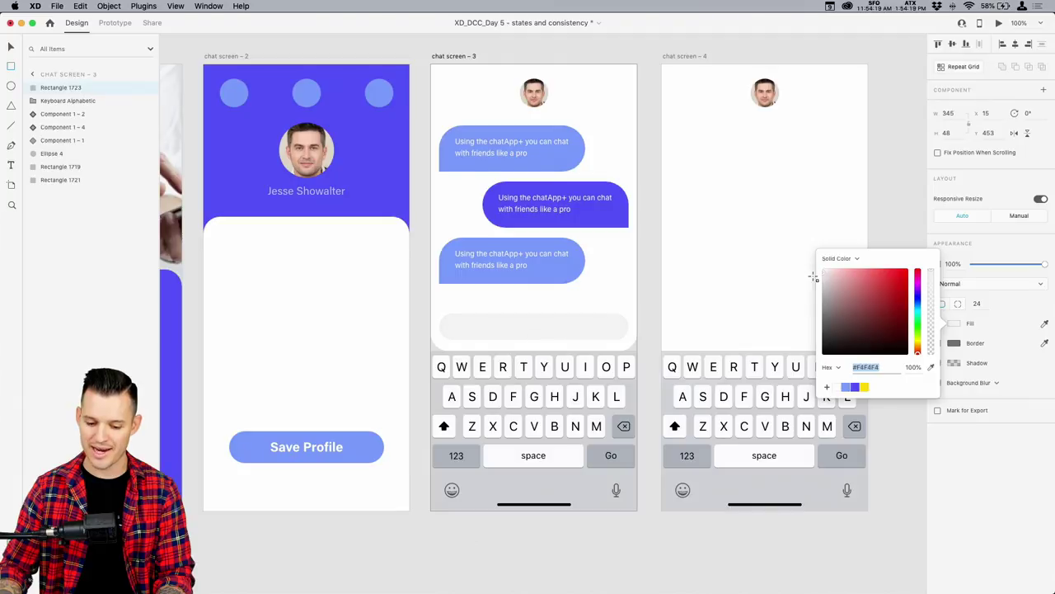
pyautogui.write('f')
pyautogui.press('Return')
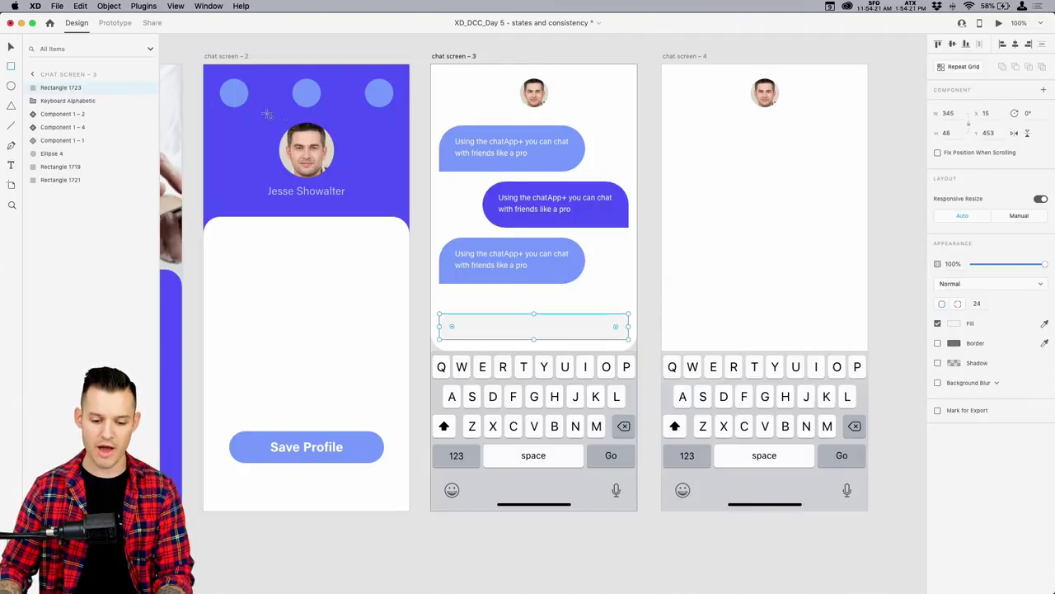
# - Copy a header circle from "chat screen – 2" to the left of the avatar on "chat screen – 3", sized 28 × 28 at X 15, Y 38
pyautogui.click(234, 93)
pyautogui.press('super+c')
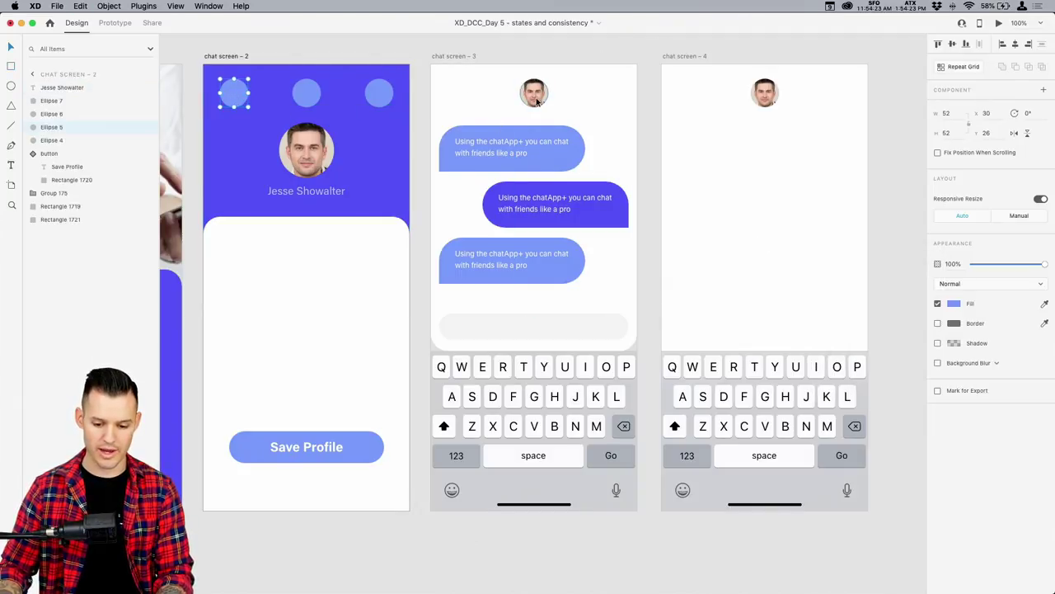
pyautogui.press('super+v')
pyautogui.moveTo(476, 79); pyautogui.dragTo(446, 92)
# - Fill the small header circle with light grey and duplicate it to the right side of the header
pyautogui.click(952, 306)
pyautogui.moveTo(841, 280); pyautogui.dragTo(817, 256)
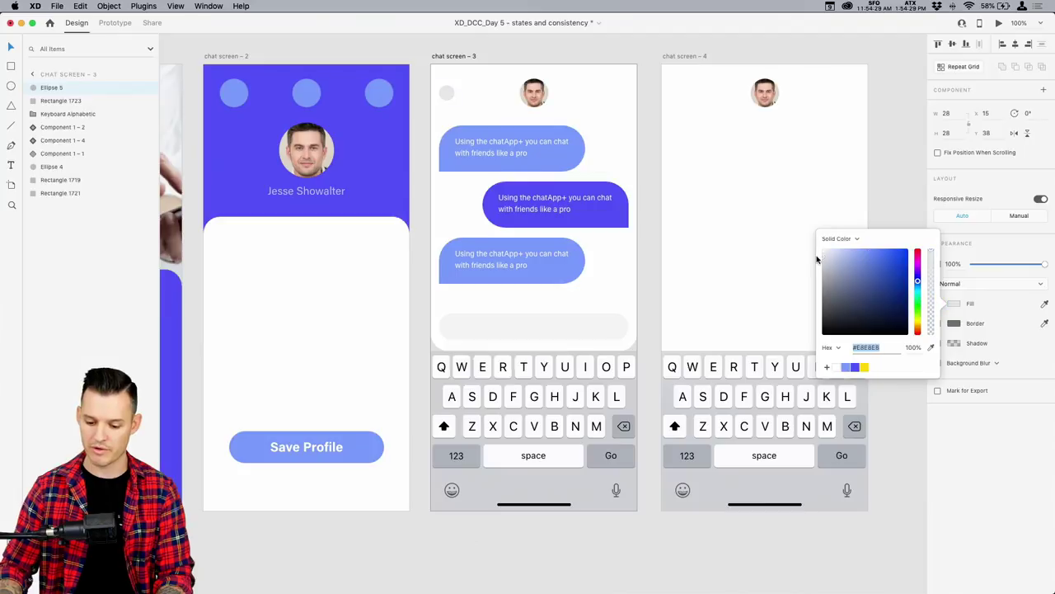
pyautogui.click(570, 53)
pyautogui.moveTo(447, 91); pyautogui.dragTo(675, 98)
pyautogui.click(645, 82)
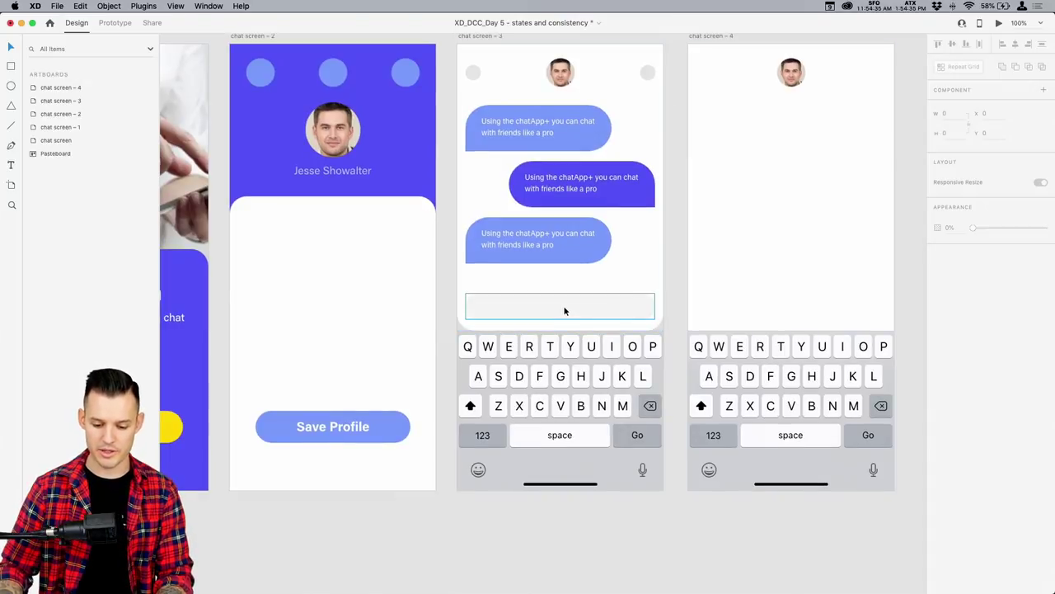
# - Copy a blue circle from "chat screen – 2" onto the left end of the message input field on "chat screen – 3"
pyautogui.click(411, 75)
pyautogui.press('super+c')
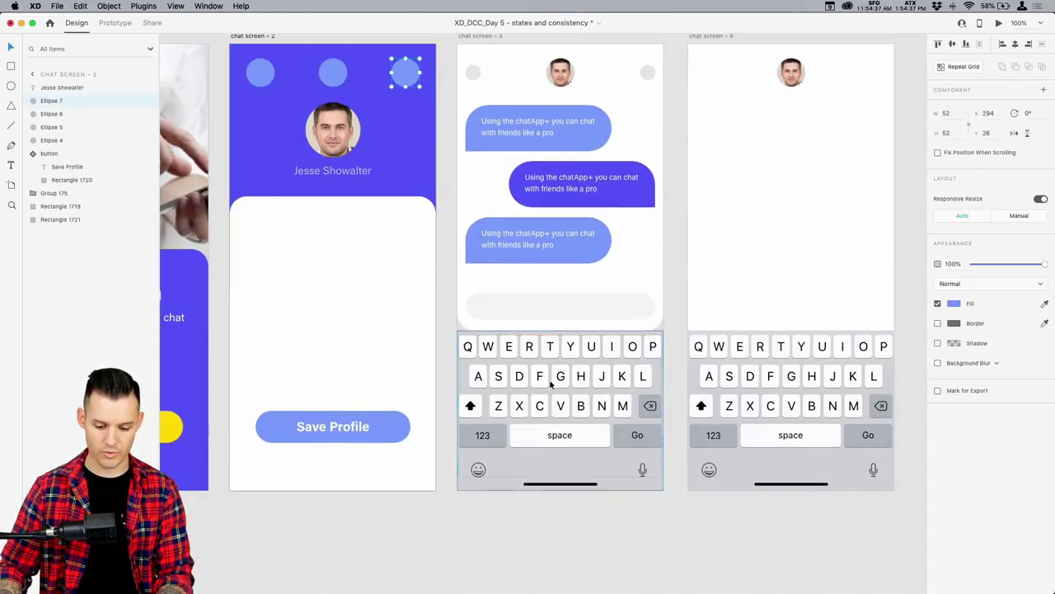
pyautogui.click(514, 307)
pyautogui.press('super+v')
pyautogui.moveTo(633, 72); pyautogui.dragTo(454, 346)
# - Resize the blue circle to 38 × 38 and move it to the right end of the input field as a send button
pyautogui.press('v')
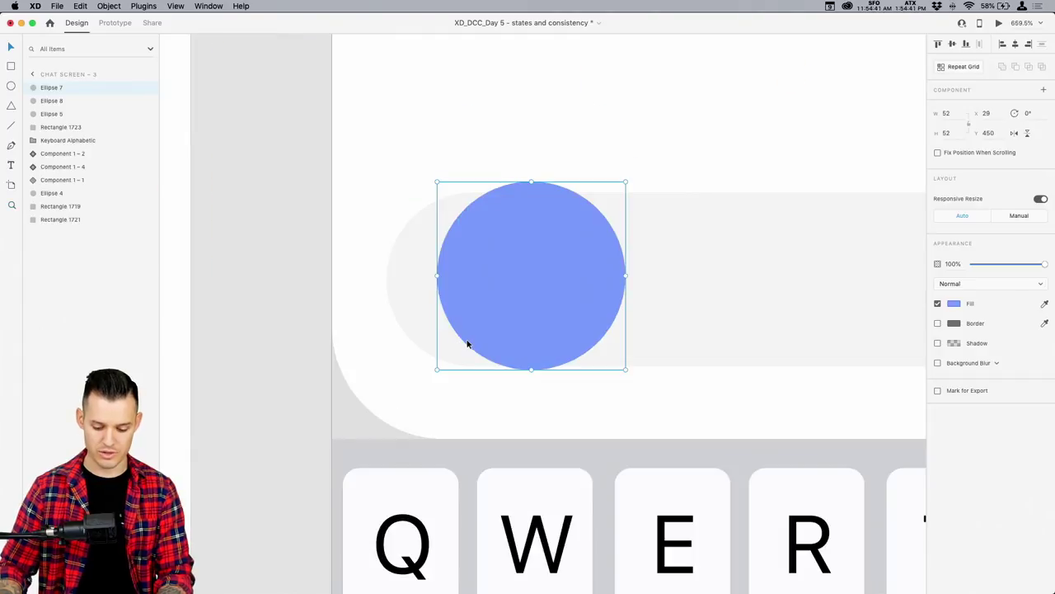
pyautogui.press('super+minus')
pyautogui.scroll(-3, 466, 344)
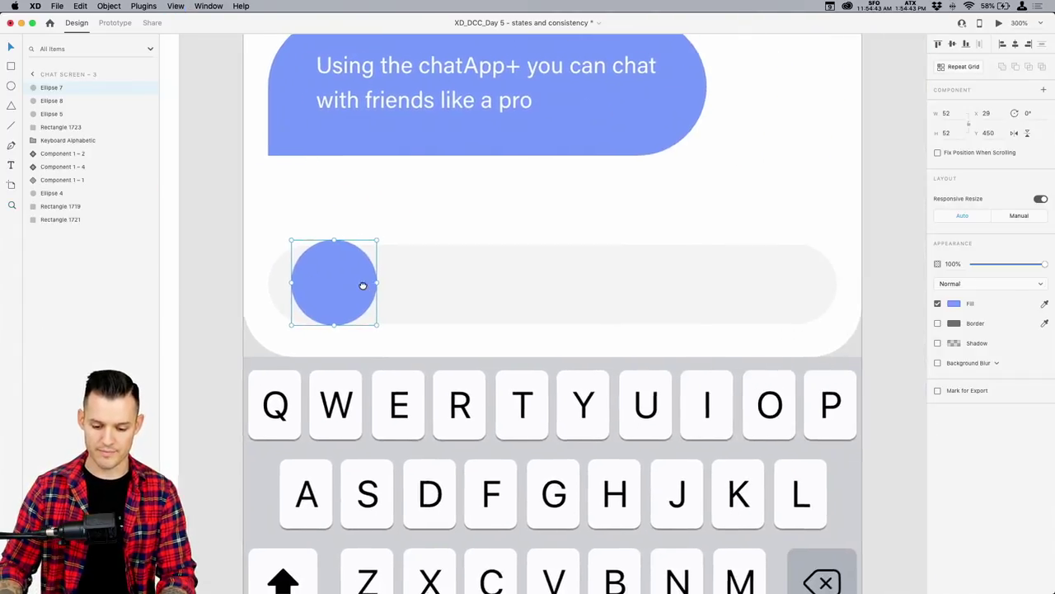
pyautogui.moveTo(358, 238); pyautogui.dragTo(349, 245)
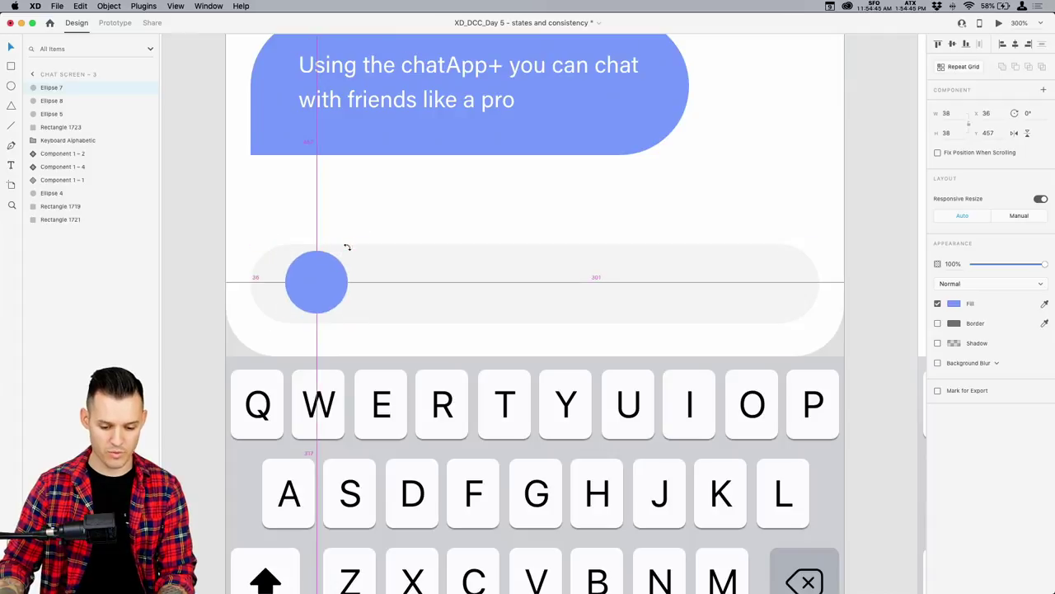
pyautogui.moveTo(318, 281); pyautogui.dragTo(788, 279)
pyautogui.click(898, 258)
pyautogui.press('super+1')
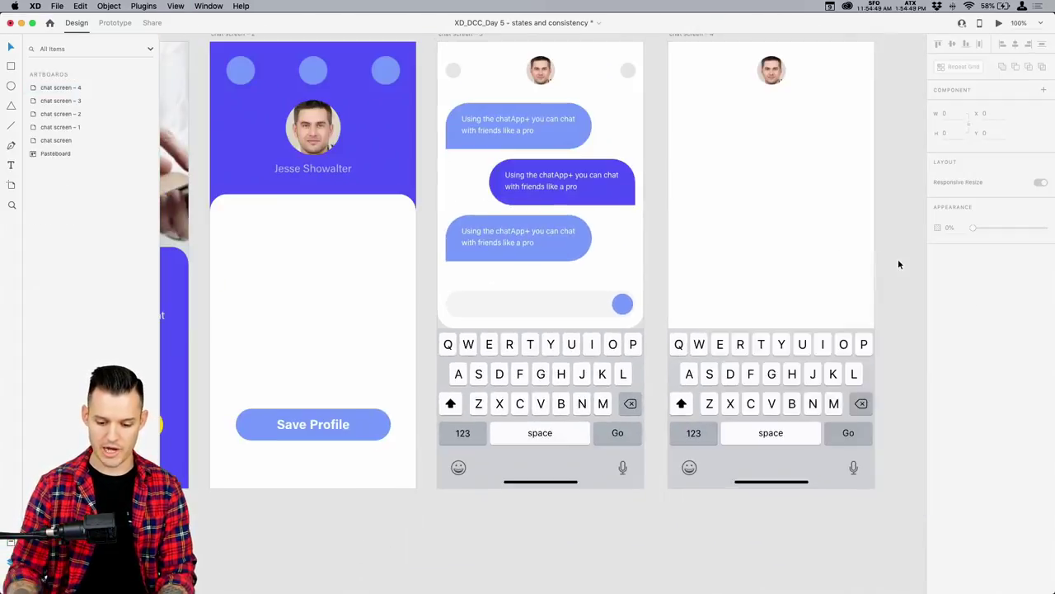
# - Delete the "chat screen – 4" artboard
pyautogui.moveTo(681, 245); pyautogui.dragTo(699, 273)
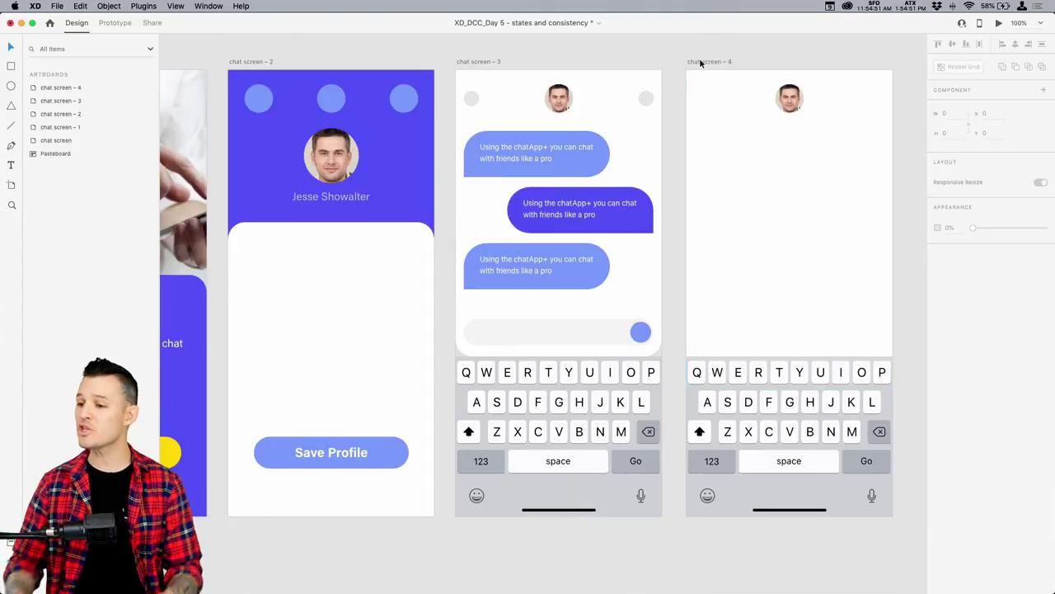
pyautogui.press('super+minus')
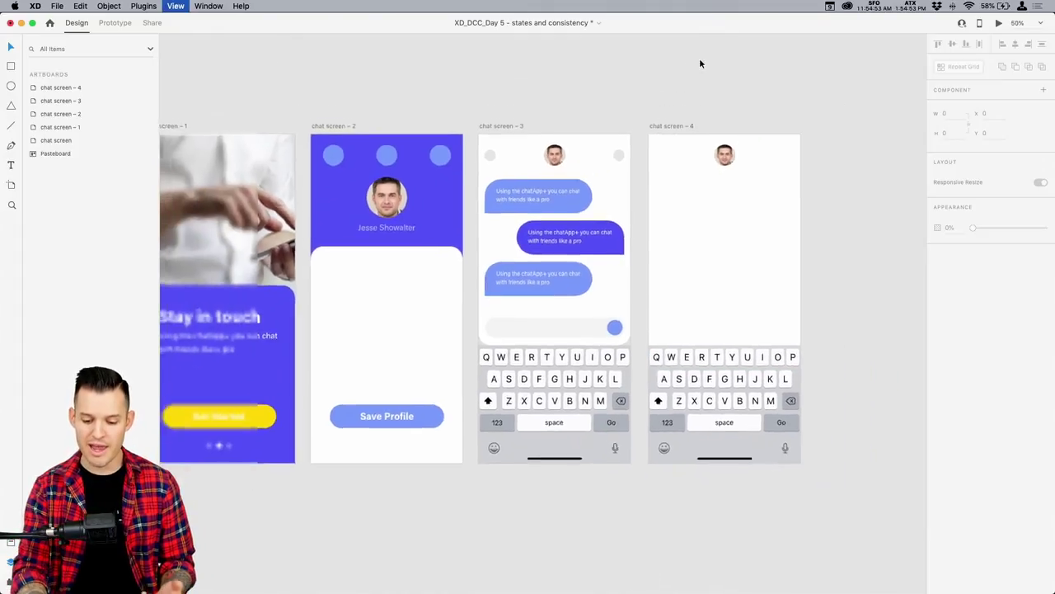
pyautogui.moveTo(366, 137); pyautogui.dragTo(549, 123)
pyautogui.click(826, 169)
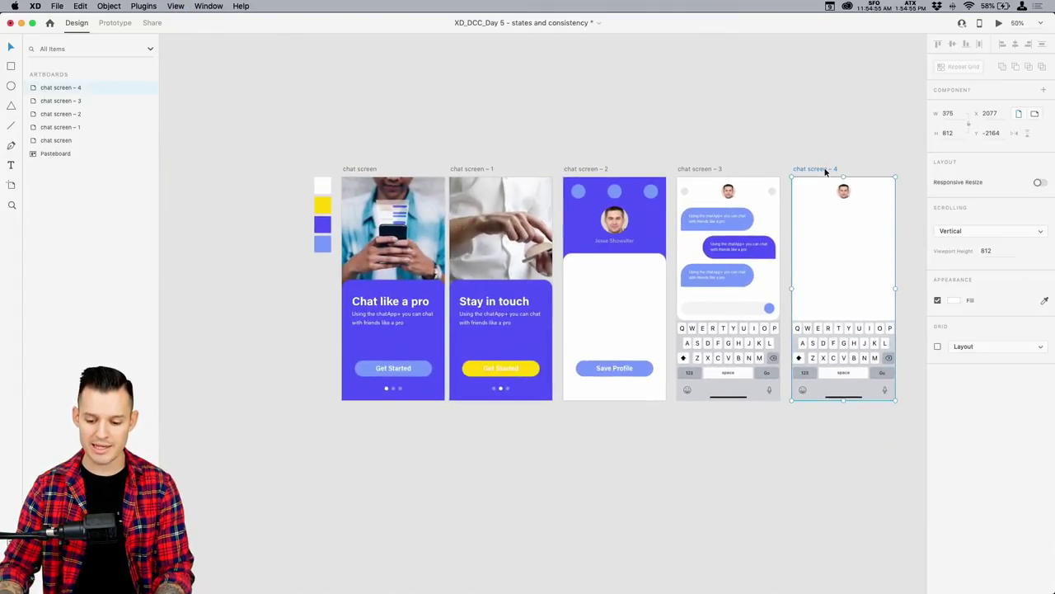
pyautogui.press('Delete')
# - Review the four chat screens for consistency and check the states of the message bubbles on "chat screen – 3"
pyautogui.press('z')
pyautogui.moveTo(316, 186); pyautogui.dragTo(467, 419)
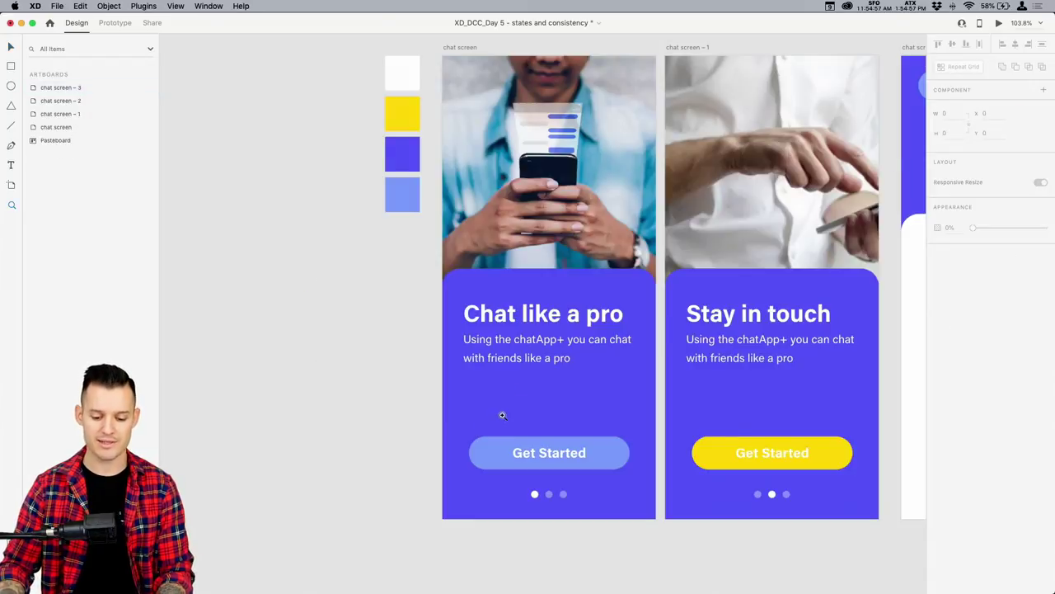
pyautogui.moveTo(384, 293); pyautogui.dragTo(194, 315)
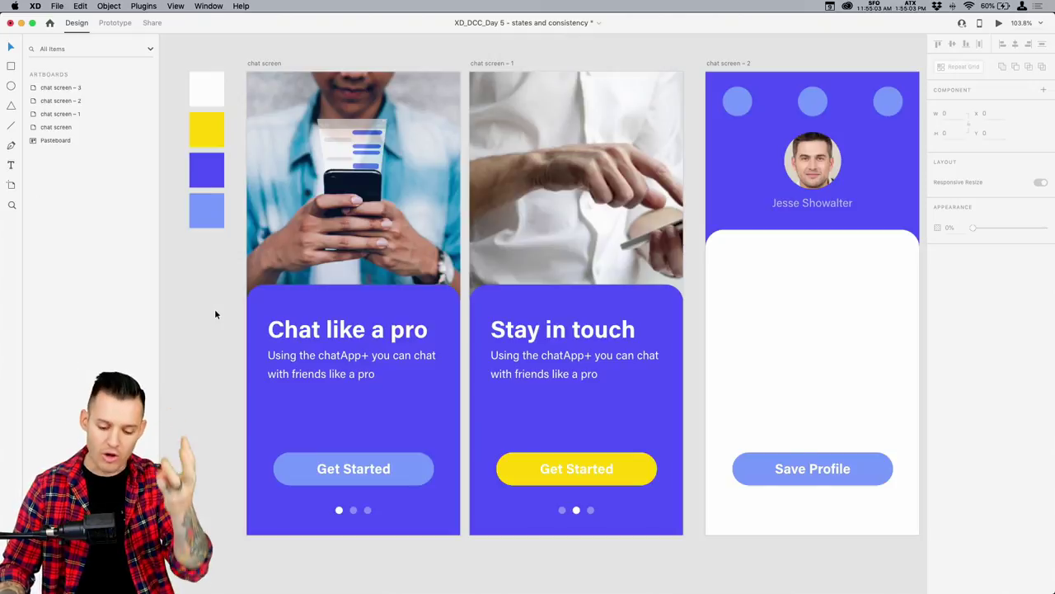
pyautogui.hscroll(1, 594, 317)
pyautogui.hscroll(5, 593, 318)
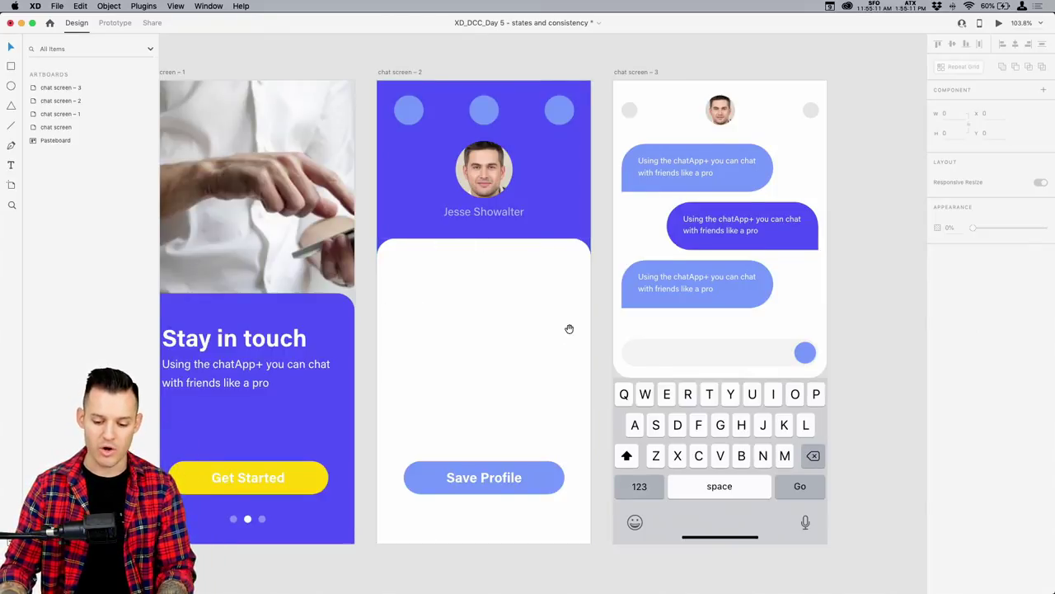
pyautogui.hscroll(3, 568, 328)
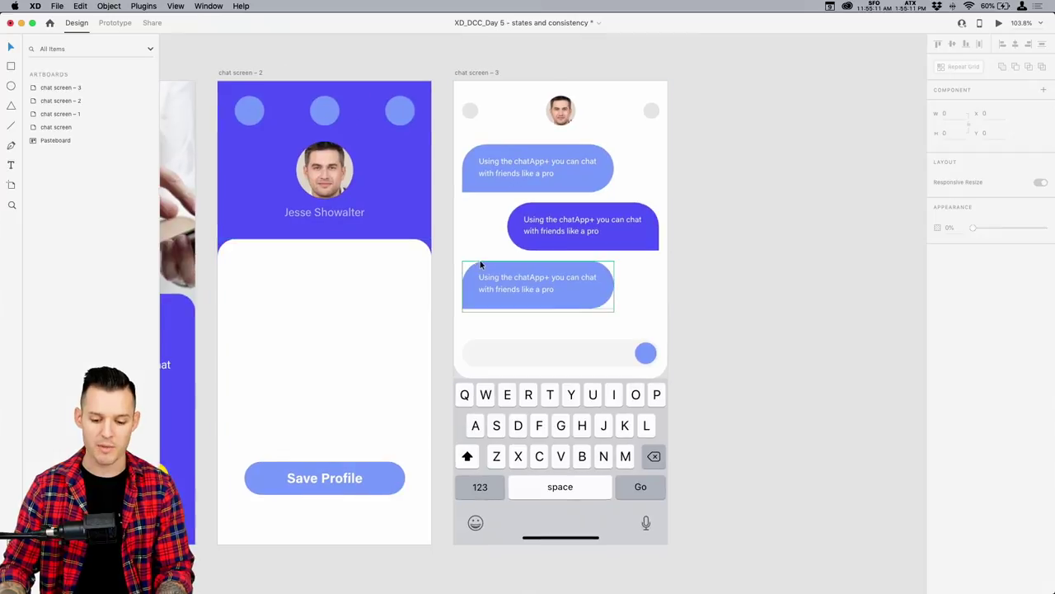
pyautogui.click(578, 171)
pyautogui.click(590, 225)
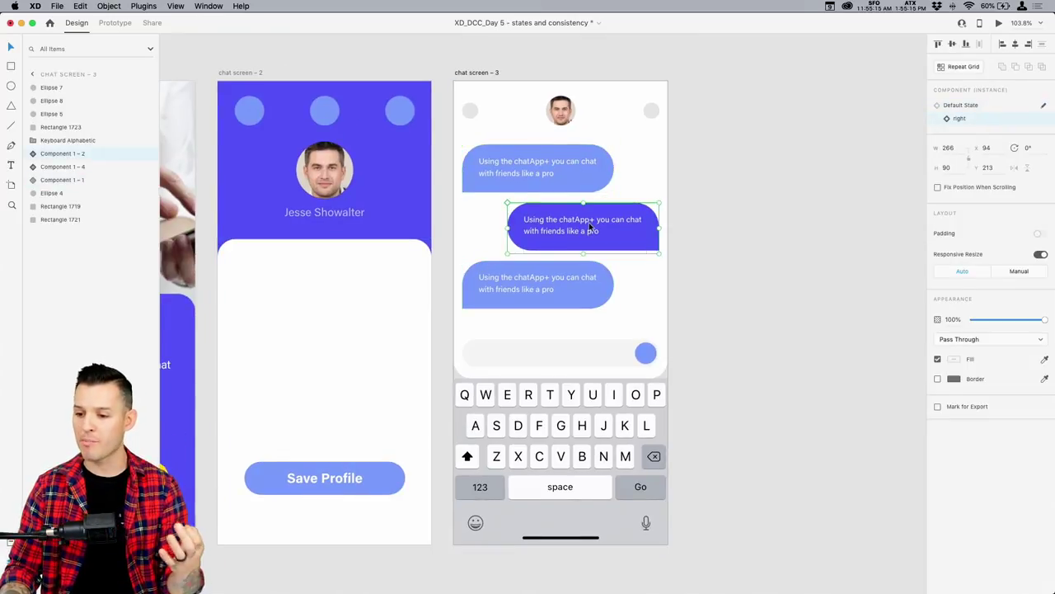